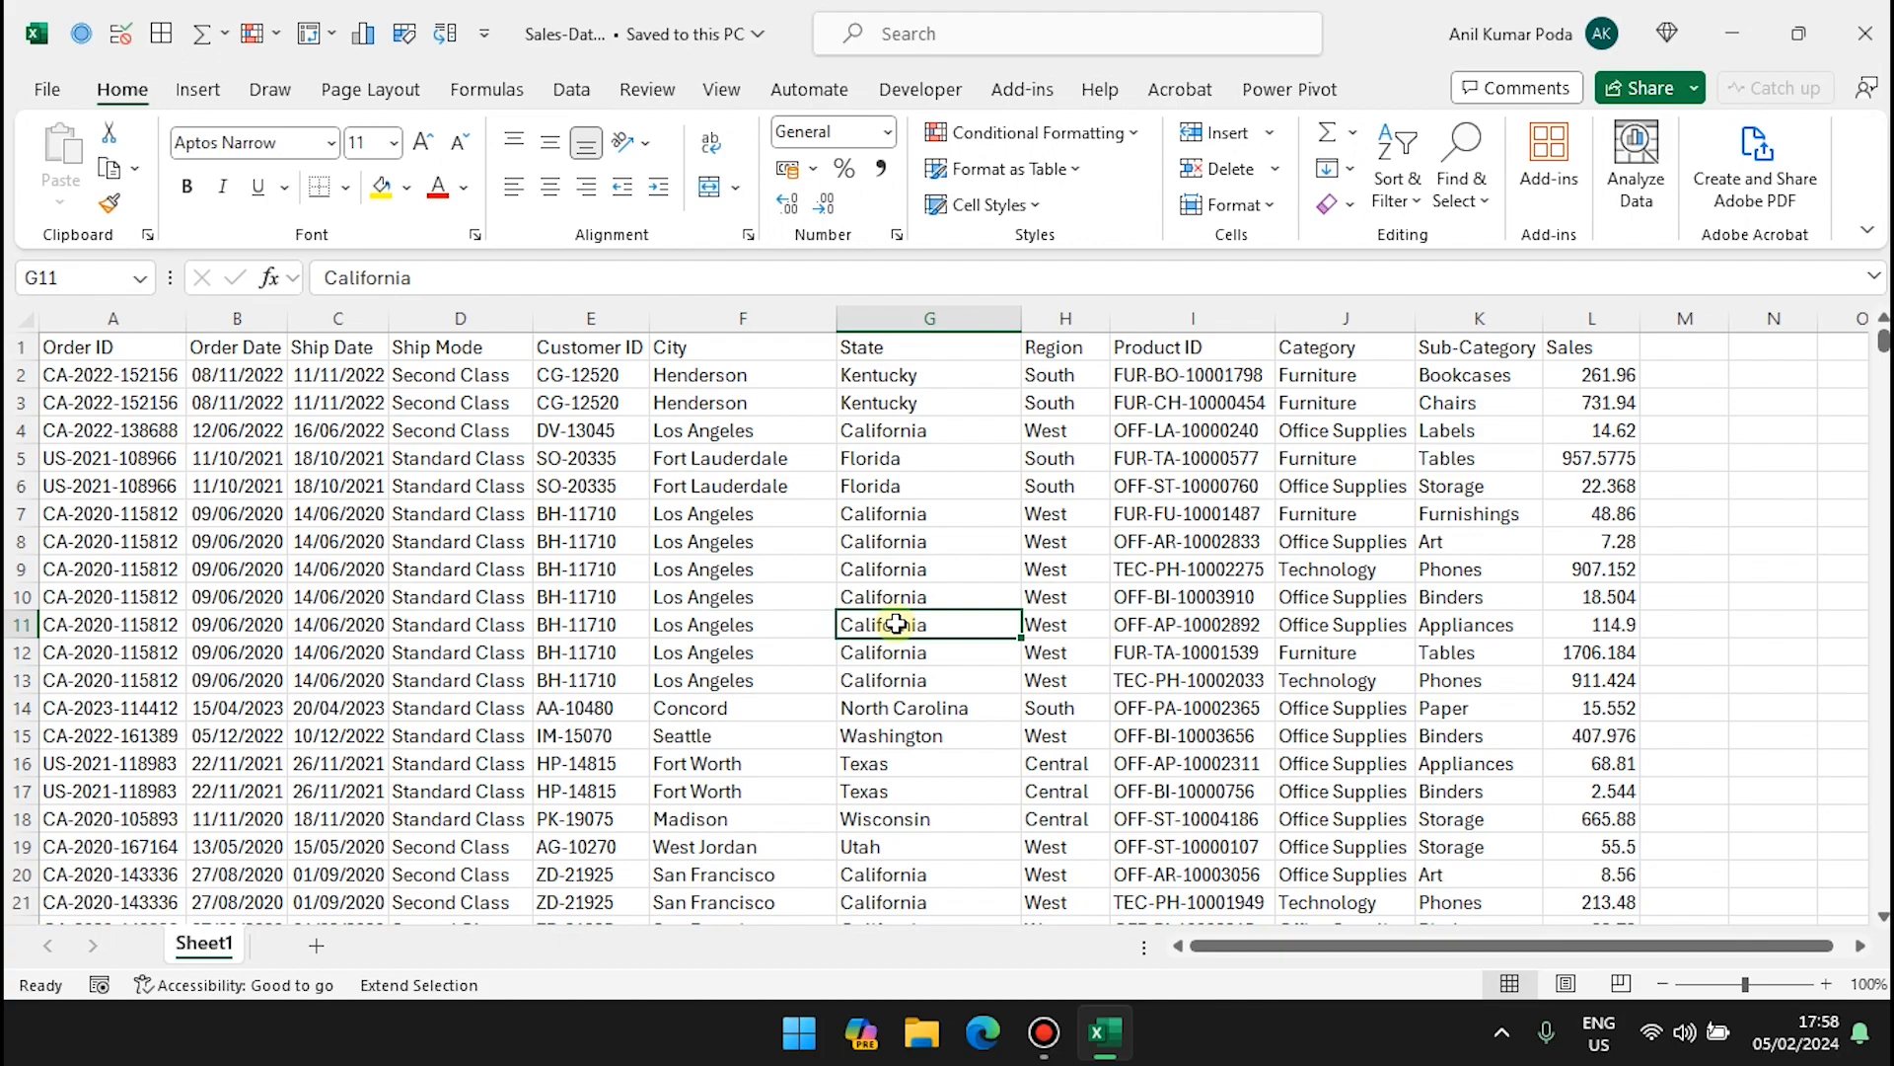
# Step: Convert the range A1:L9801 into a table with headers and name the table Sales
pyautogui.hotkey('ctrl', 't')
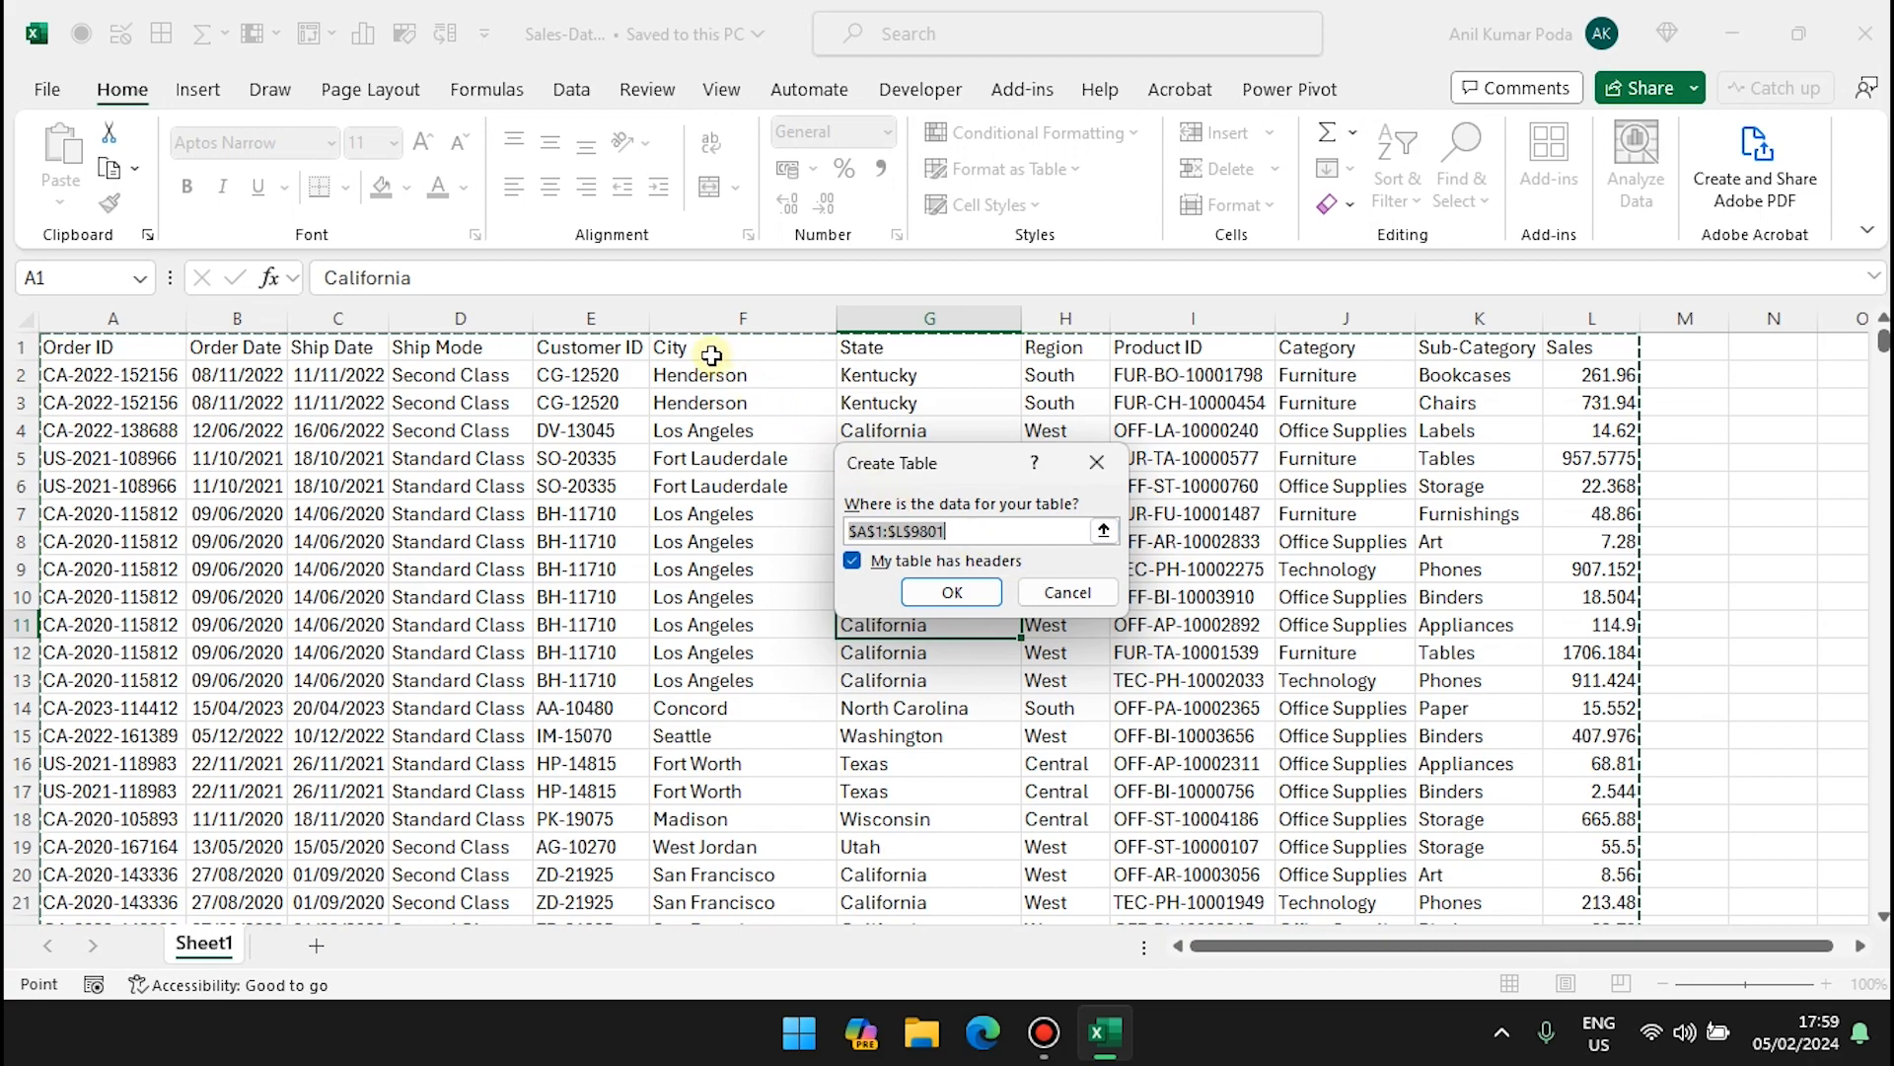
pyautogui.click(978, 594)
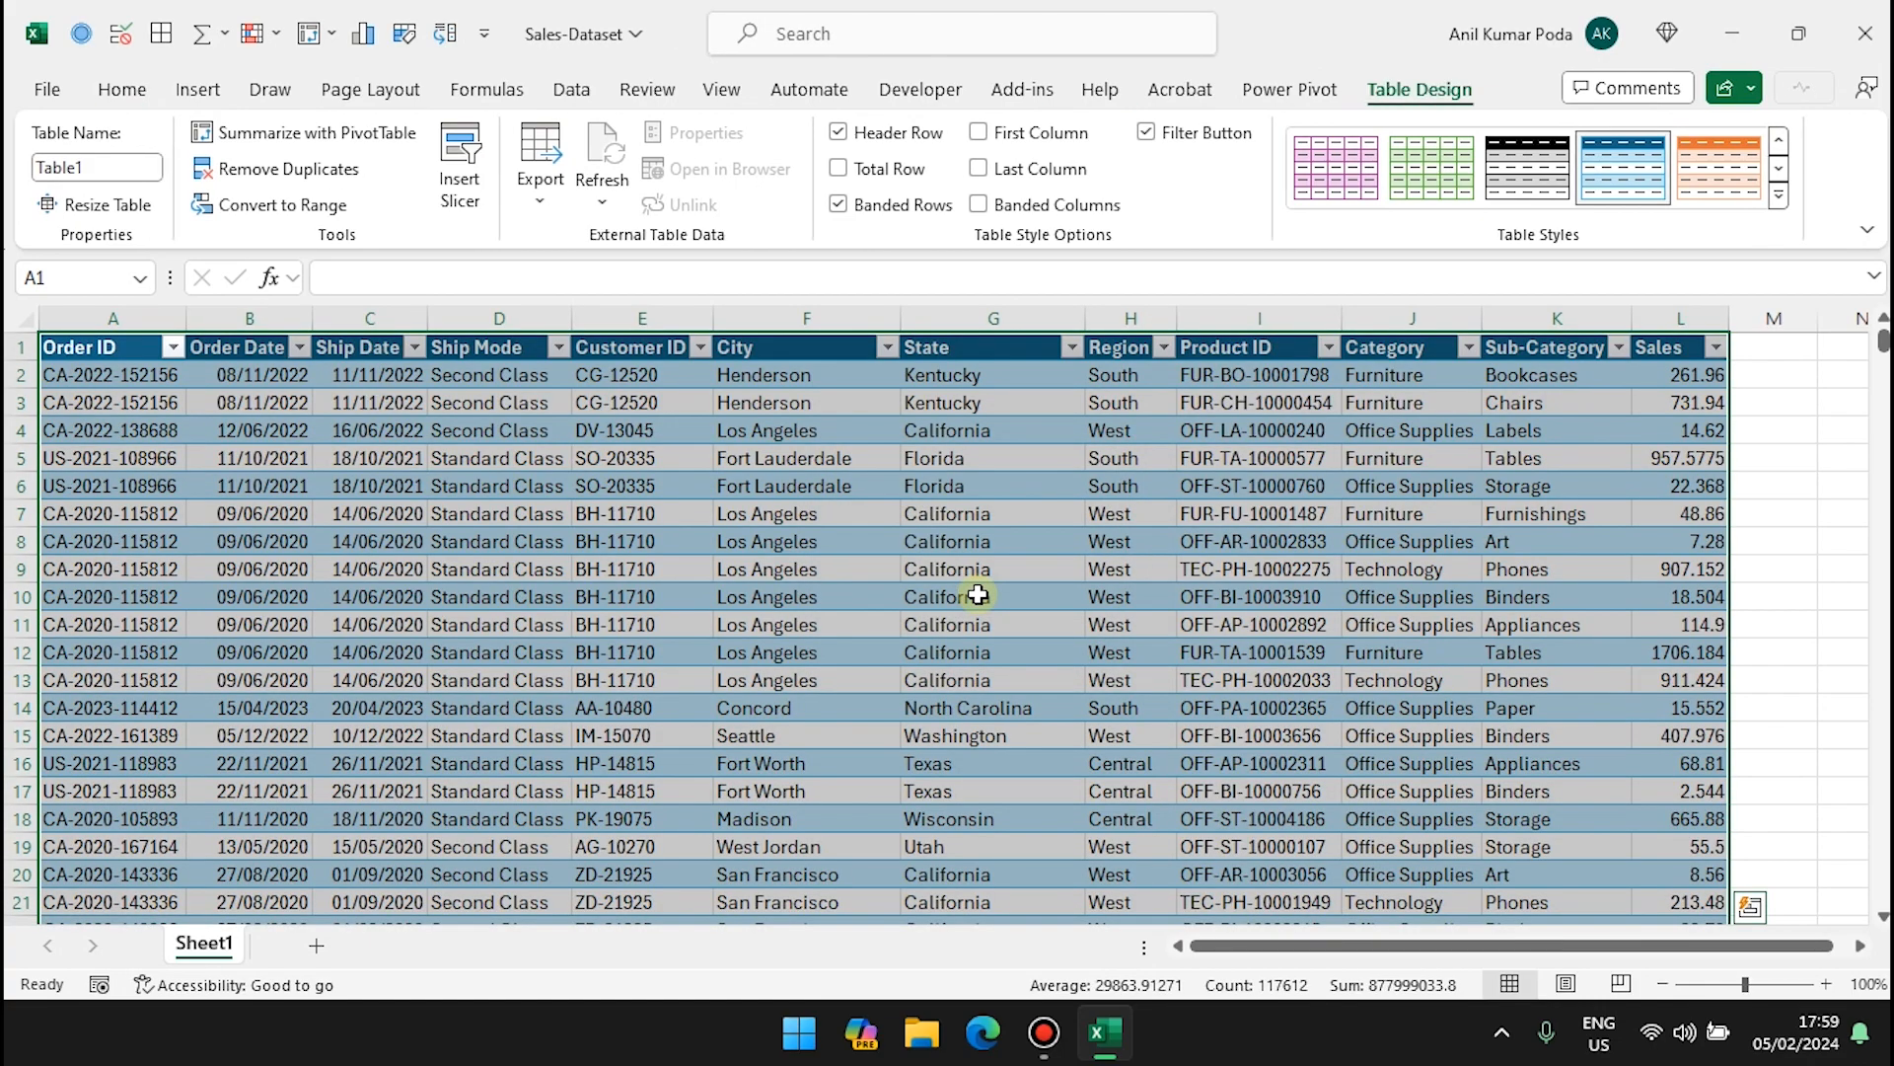
pyautogui.click(104, 165)
pyautogui.write('Sales')
pyautogui.press('Return')
# Step: Start a COUNTIF formula in cell N4, outside the Sales table
pyautogui.hscroll(5, 536, 510)
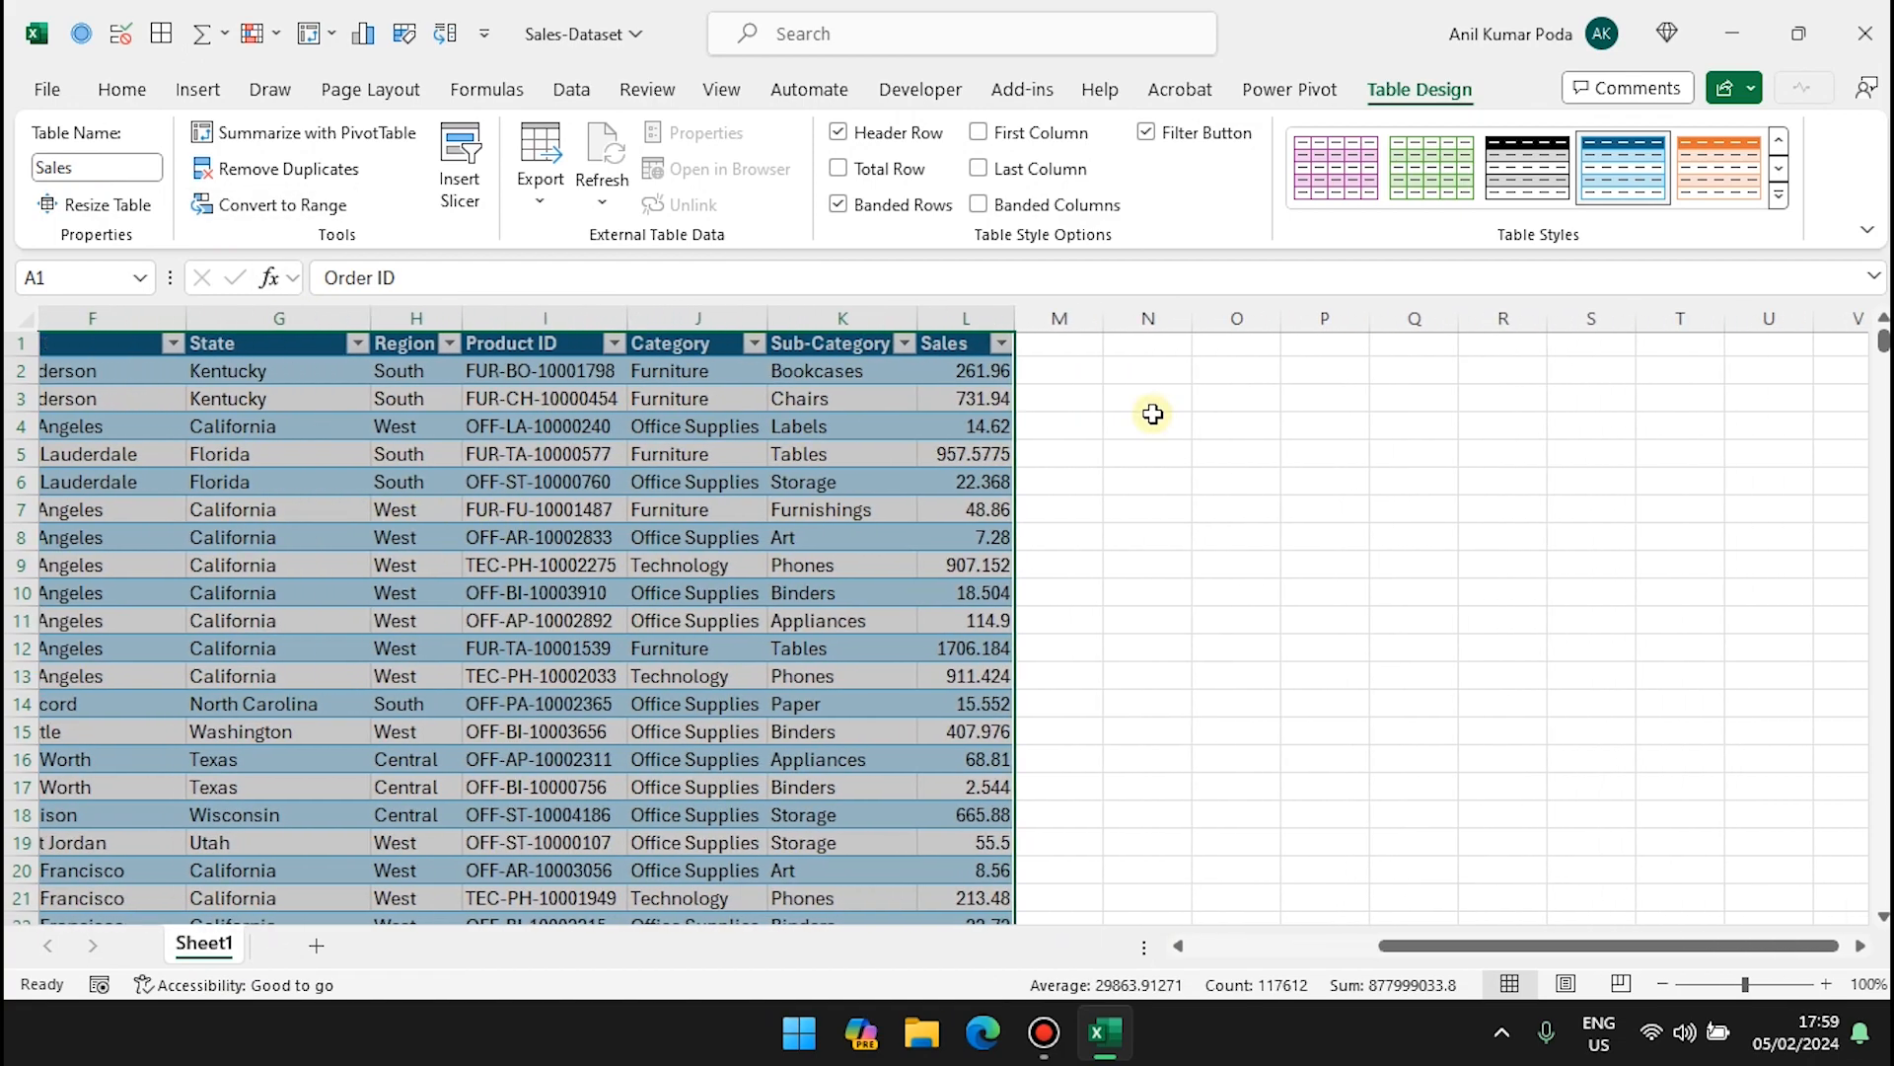
pyautogui.click(1133, 426)
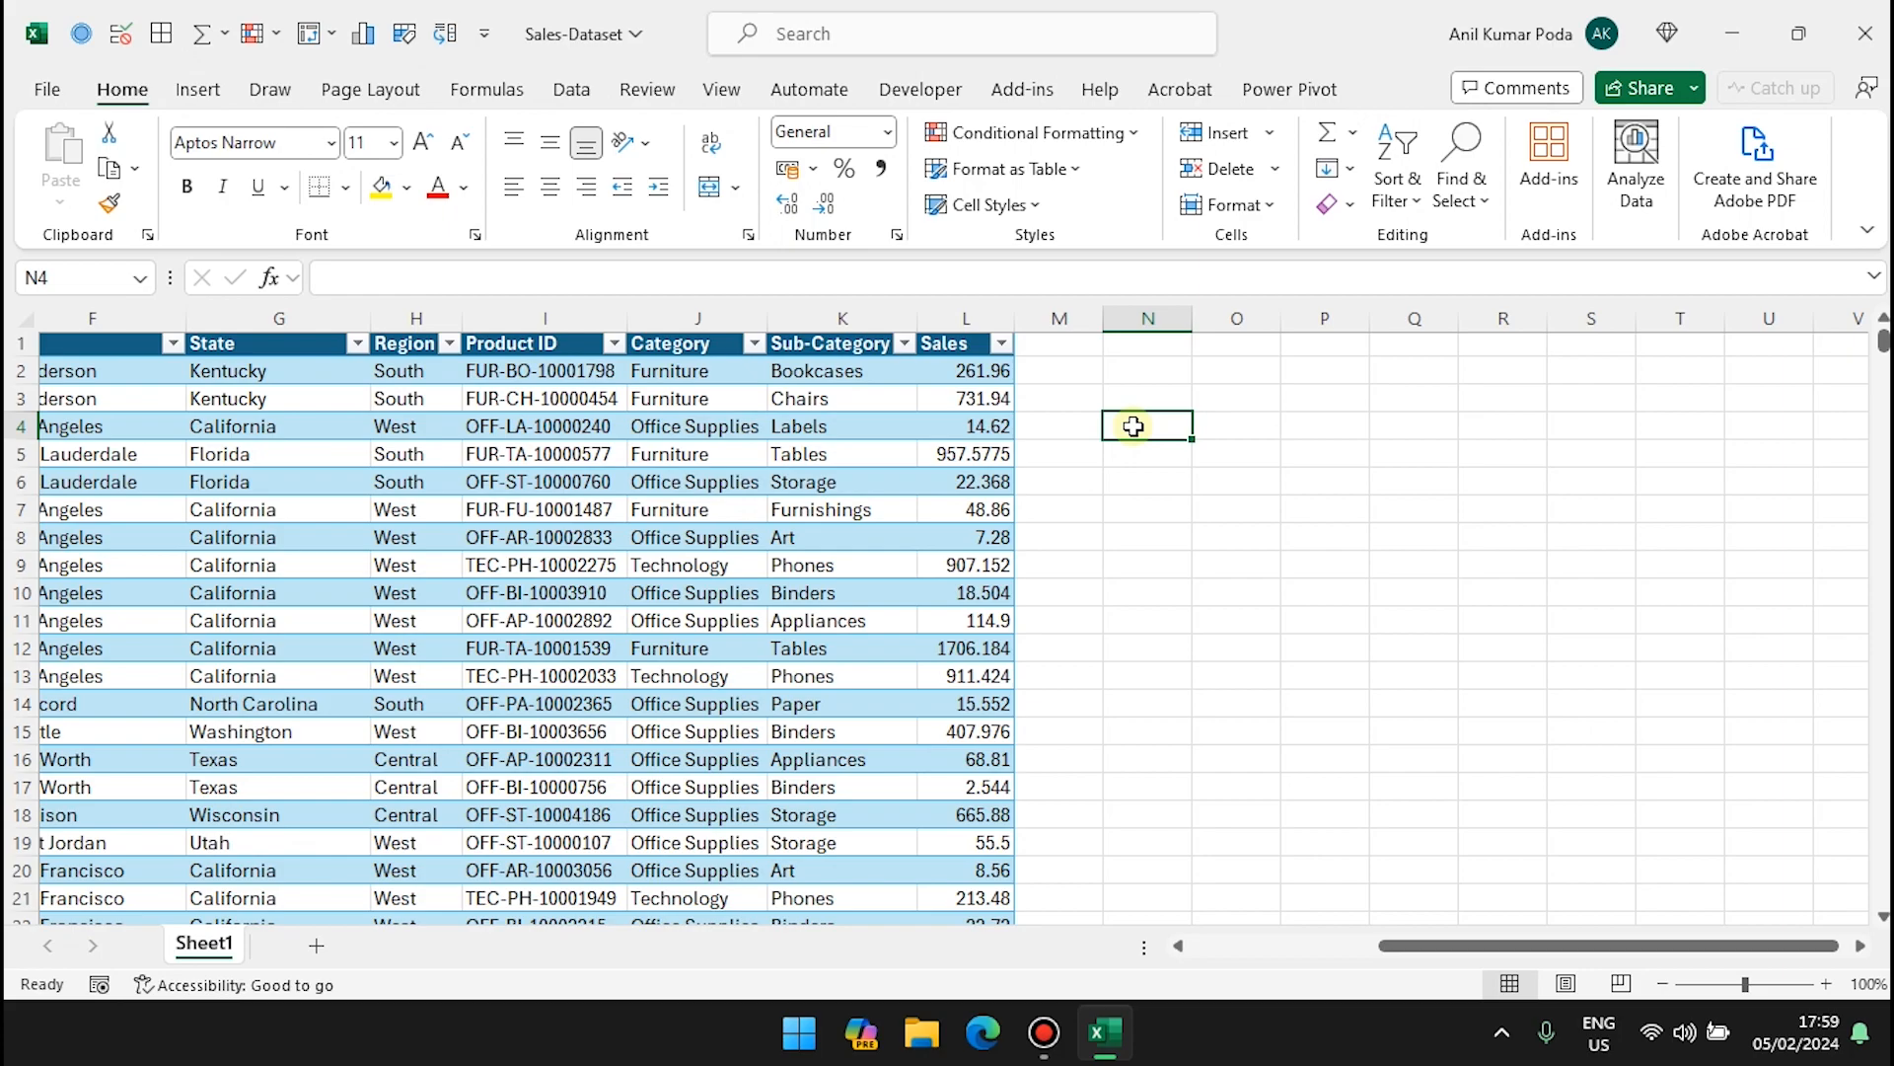
pyautogui.write('=countif')
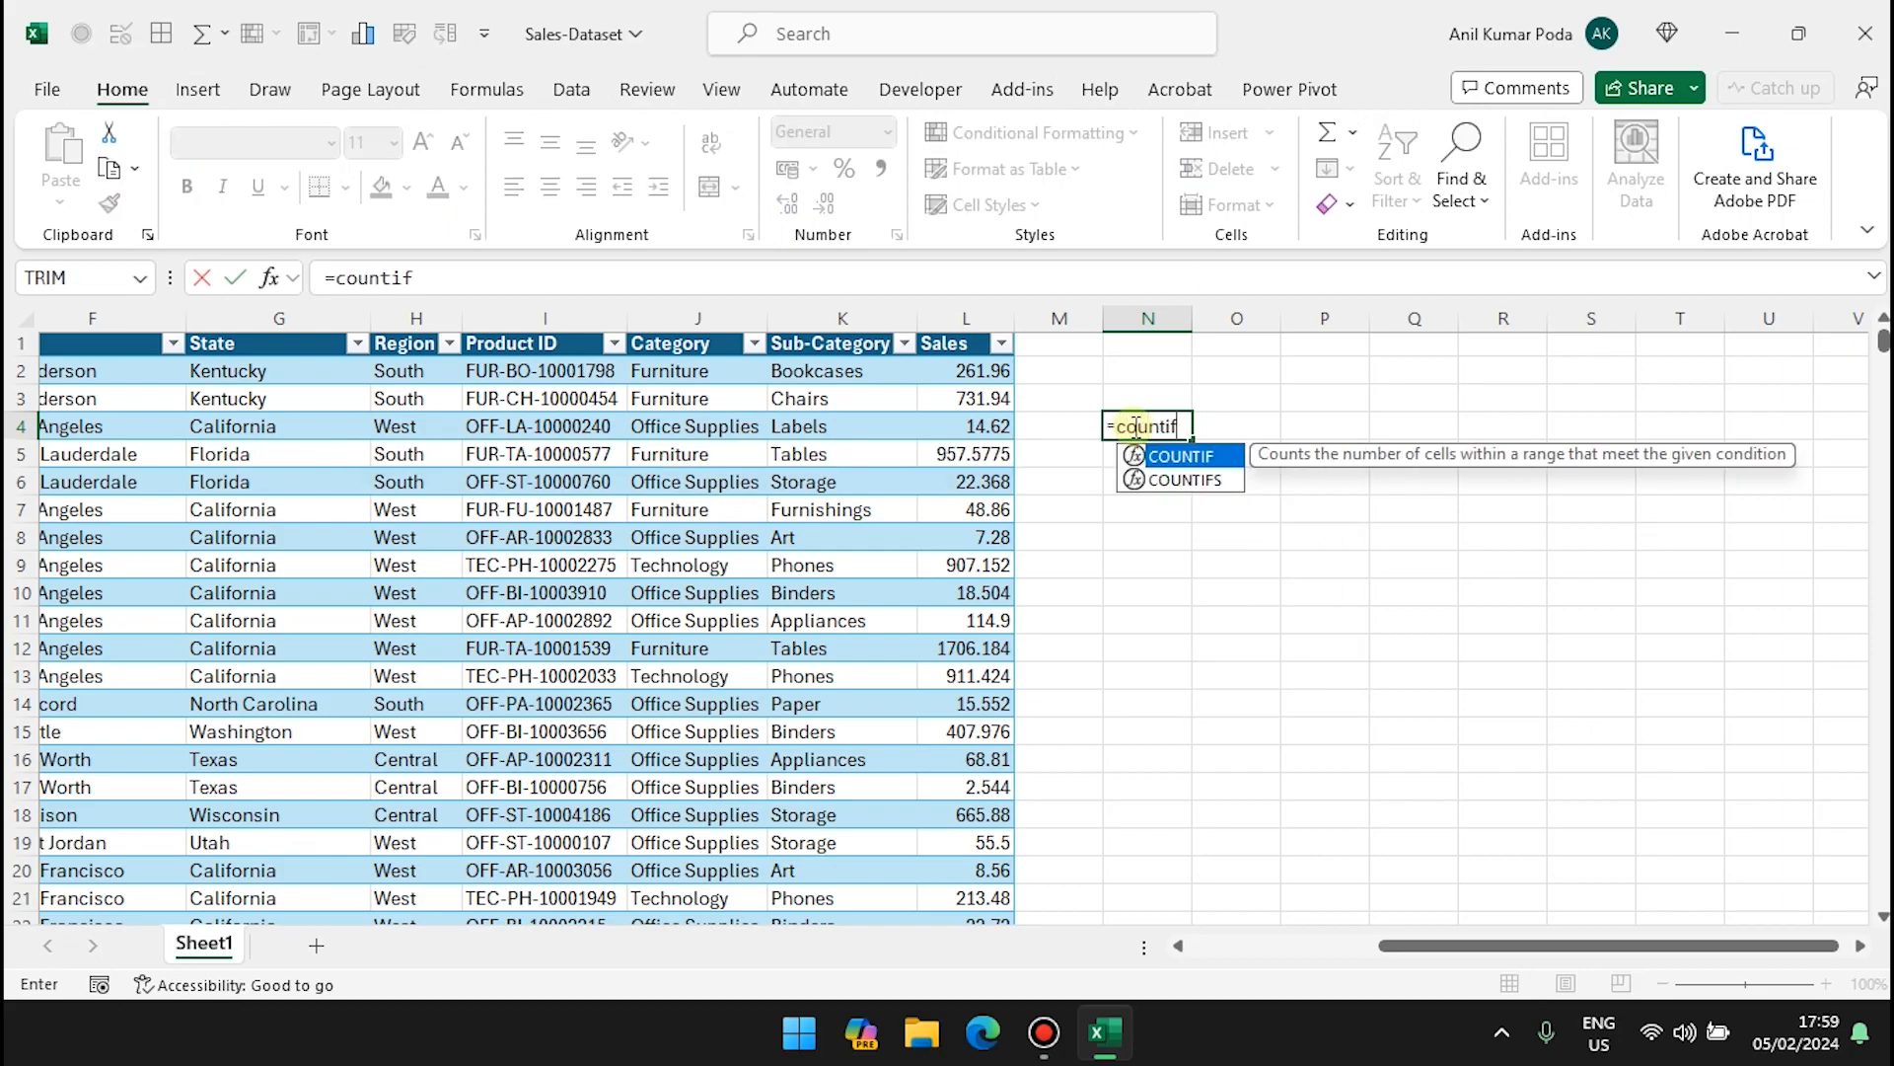
pyautogui.press('Tab')
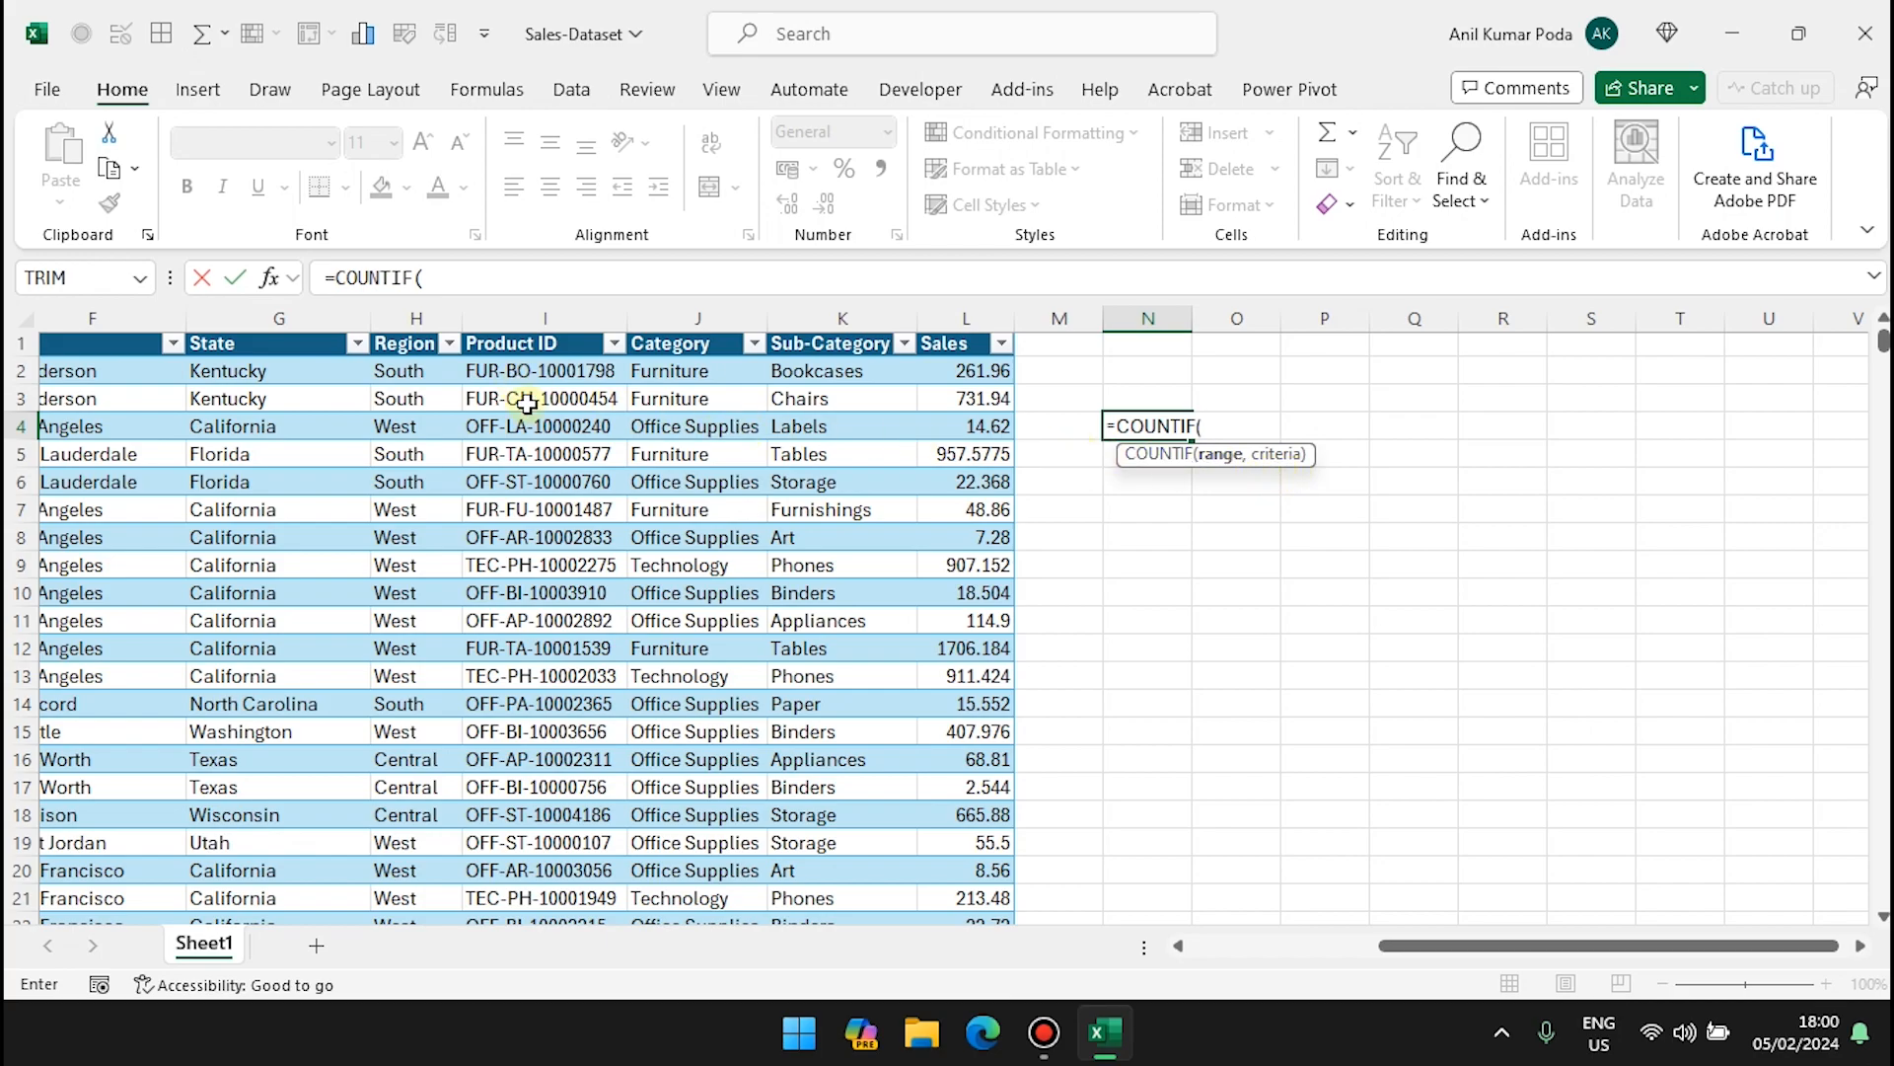
pyautogui.hscroll(-5, 620, 495)
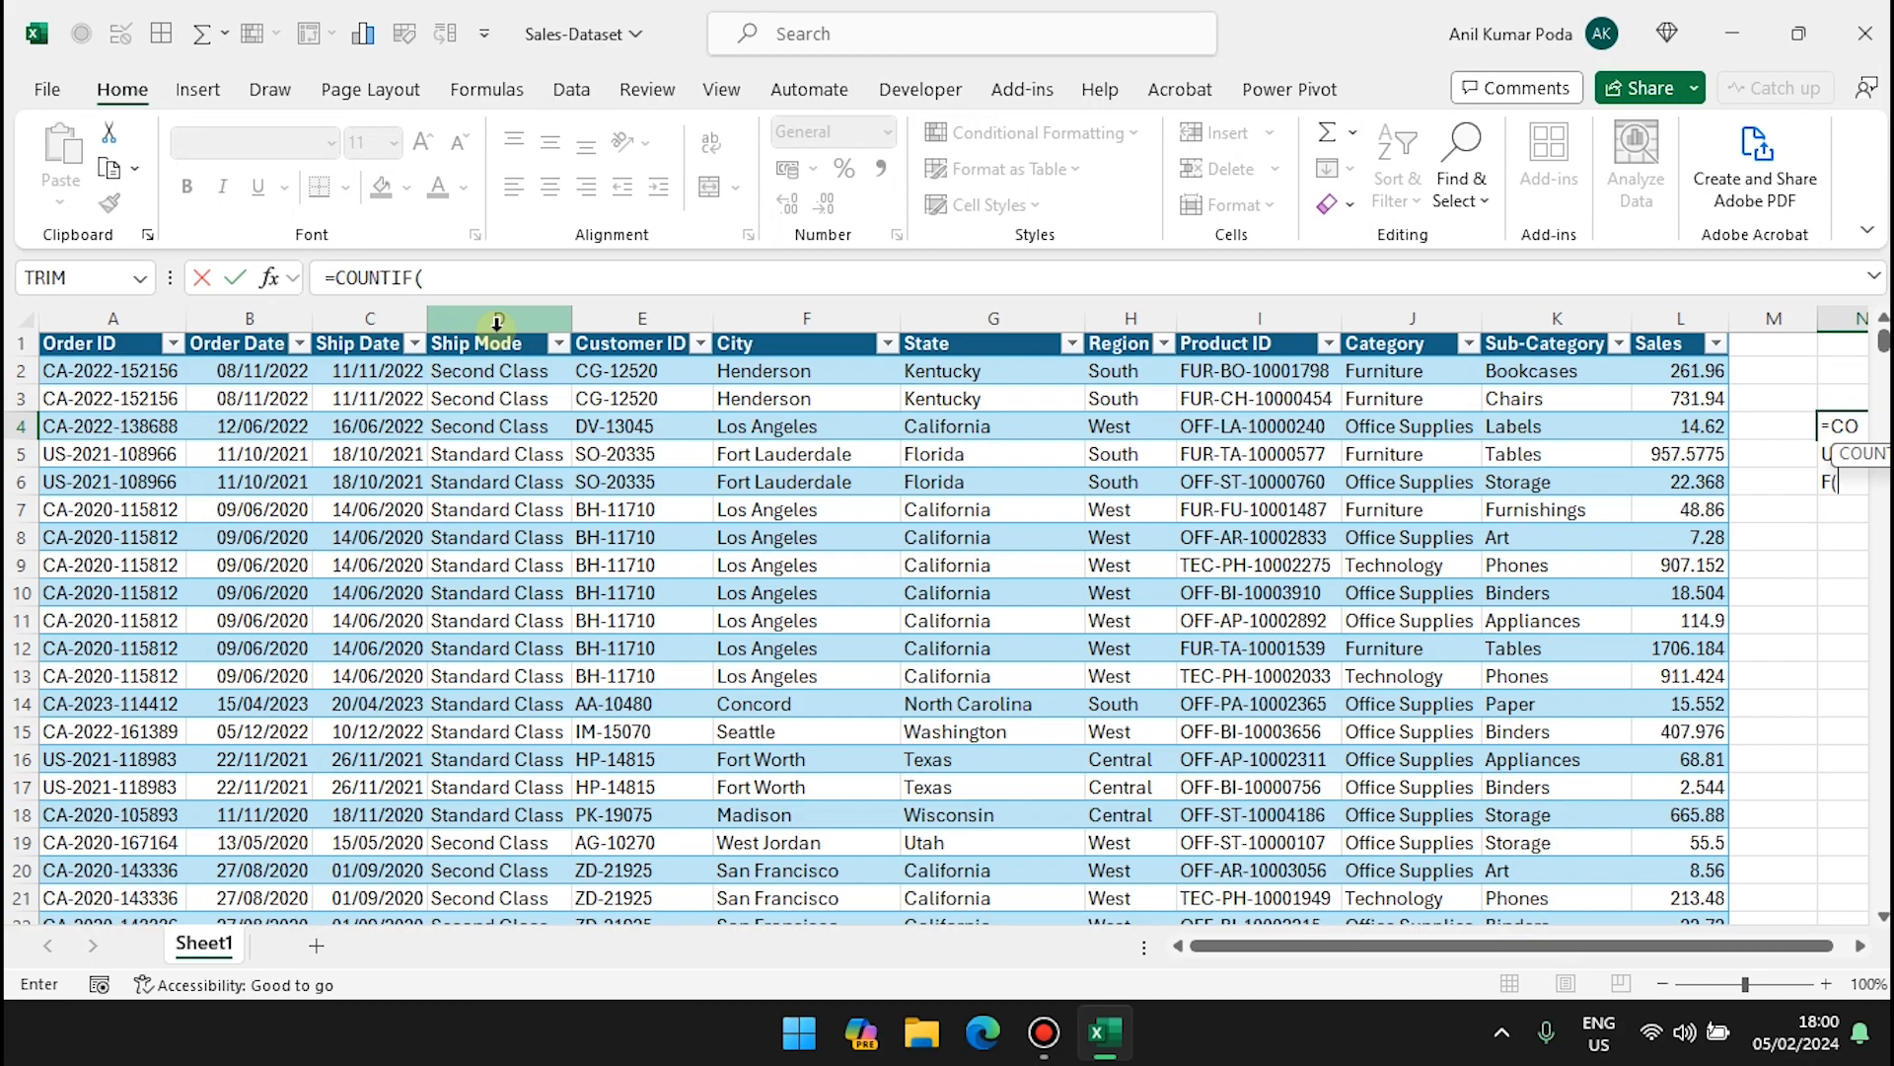
pyautogui.hscroll(5, 497, 323)
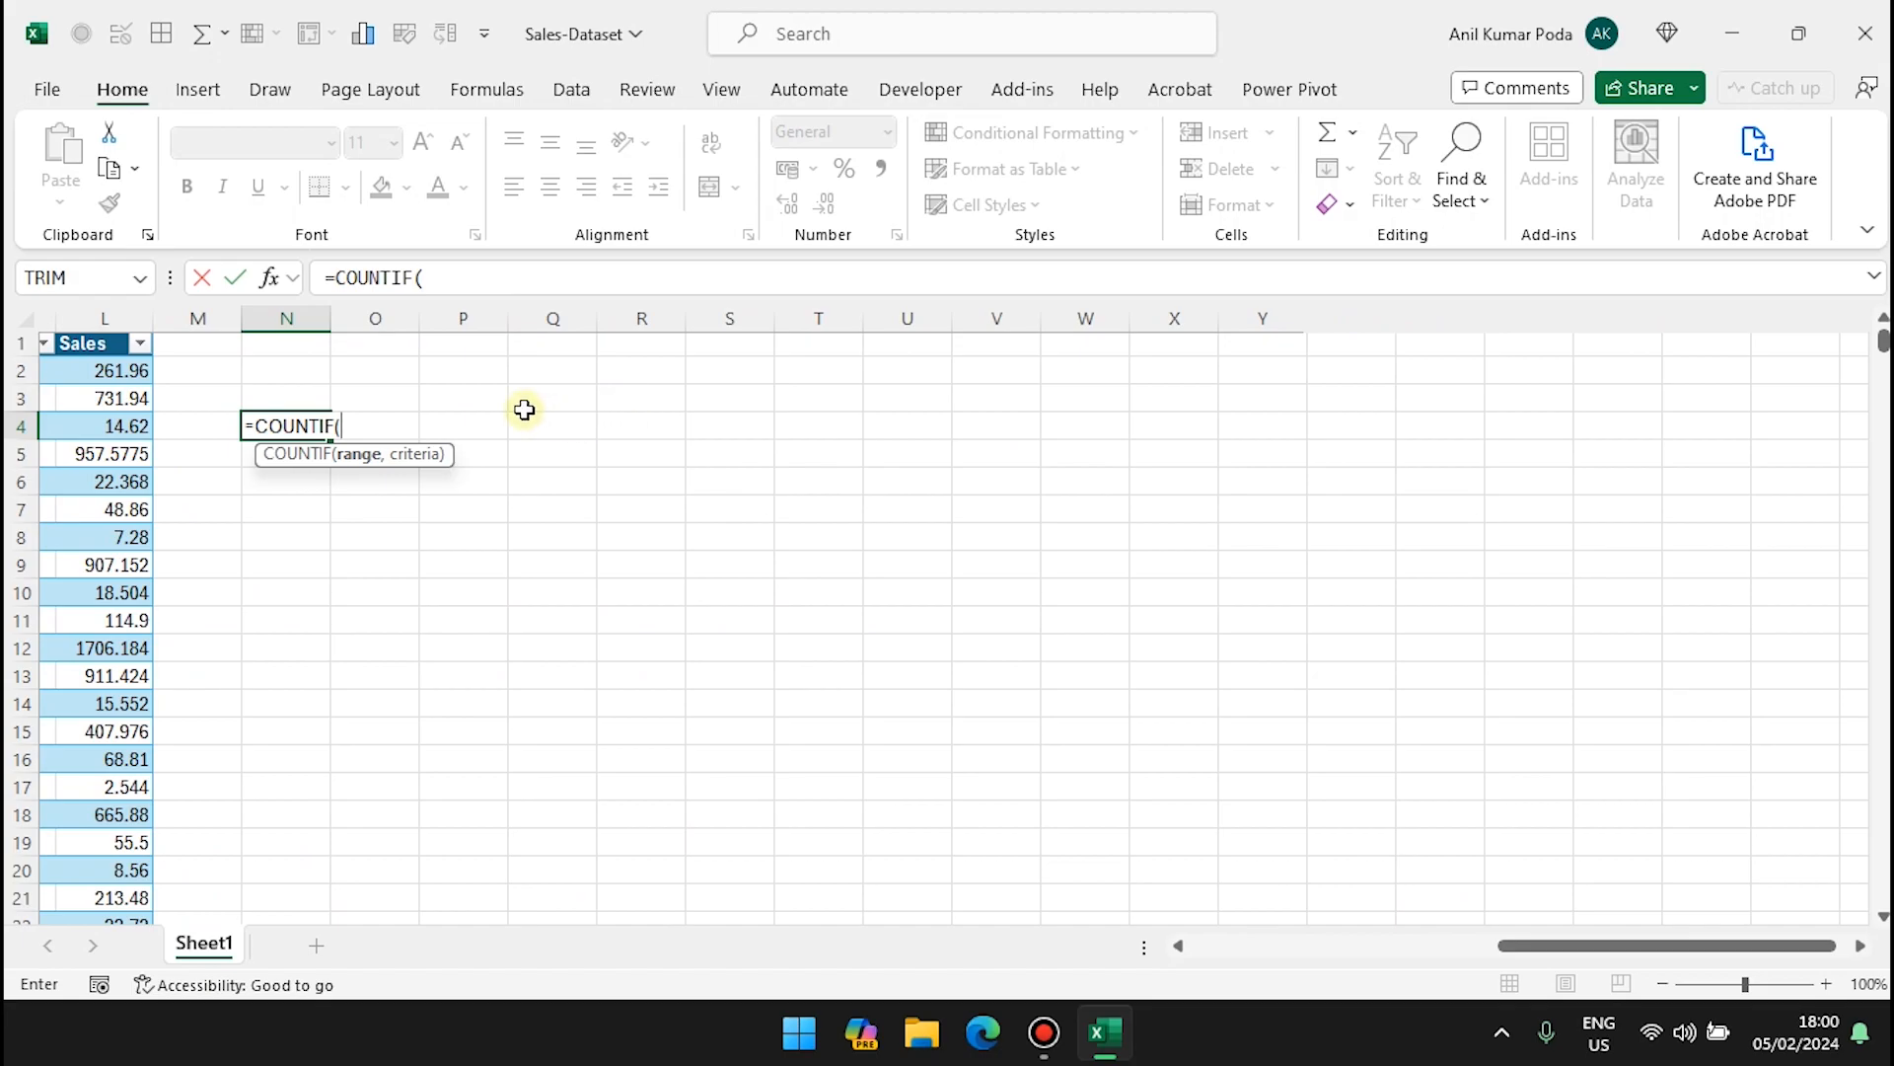
# Step: Set the COUNTIF range to the Ship Mode column of the Sales table, Sales[Ship Mode]
pyautogui.write('Sal')
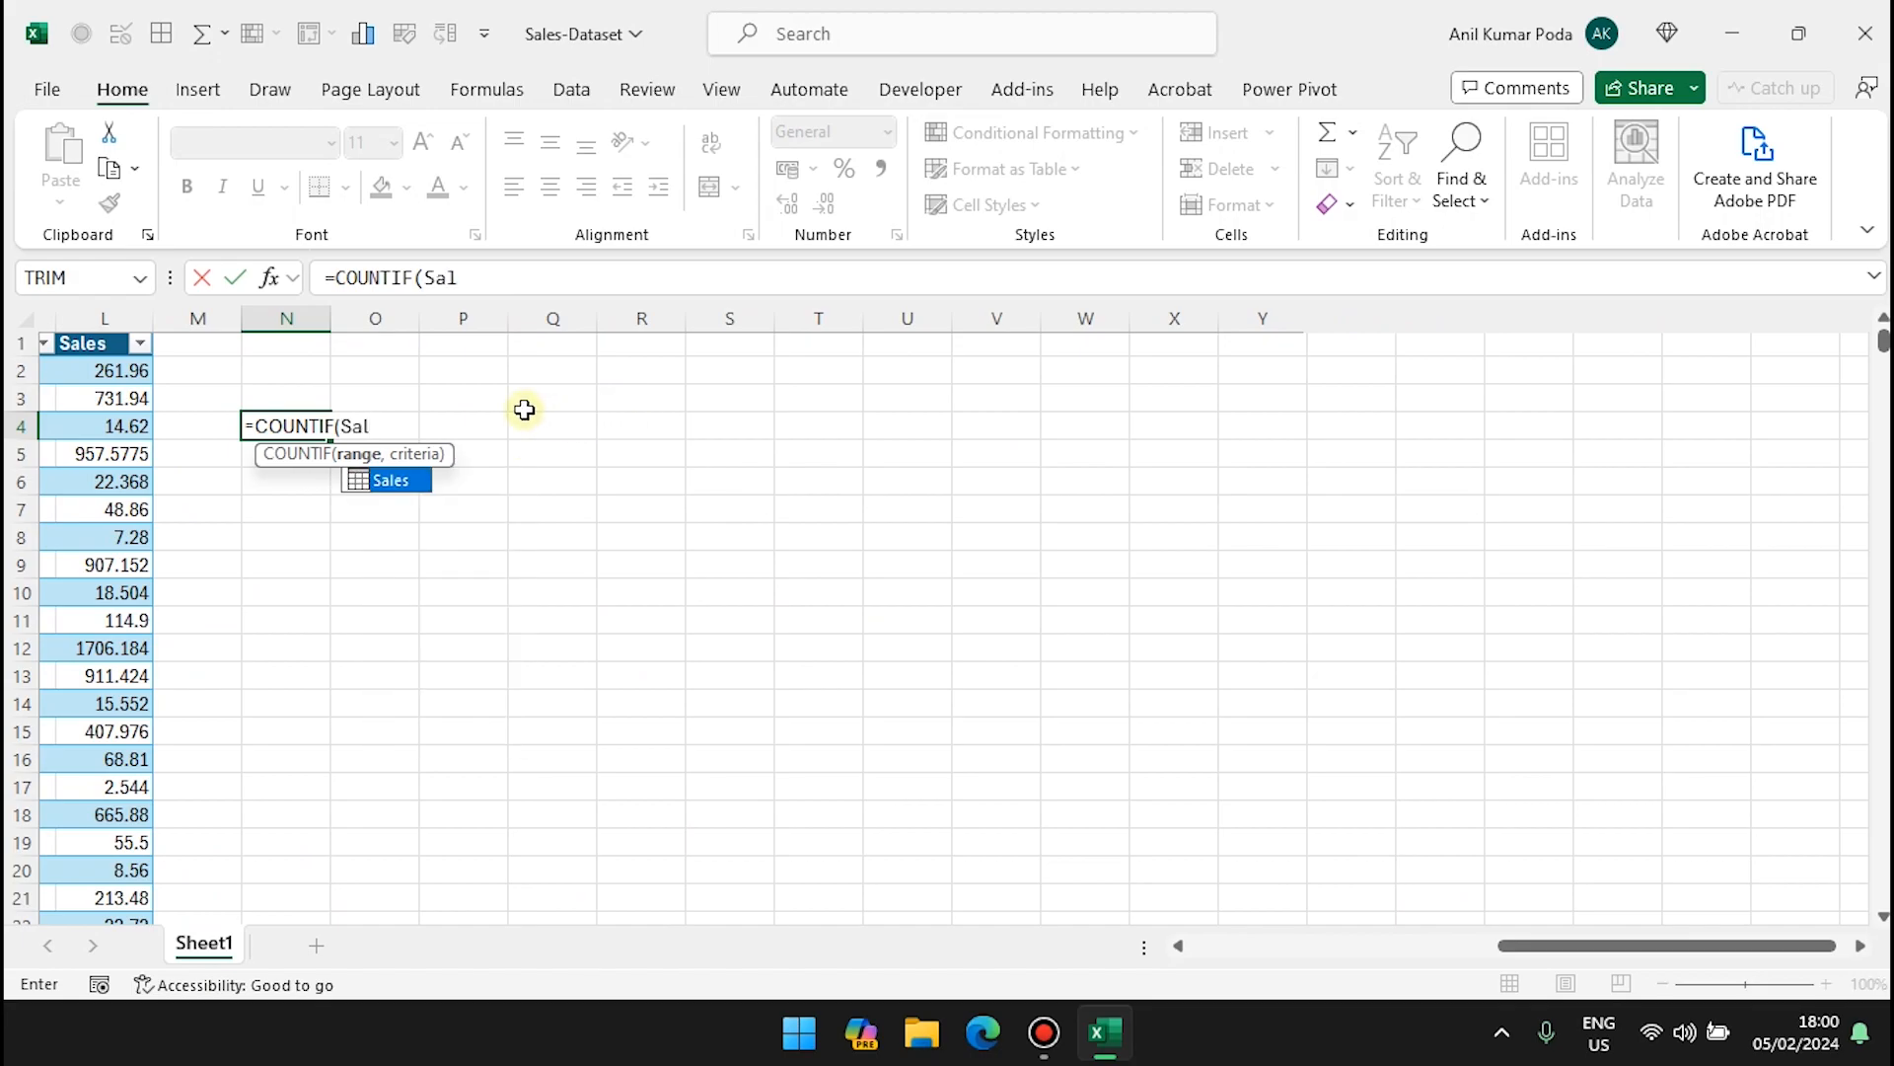
pyautogui.press('Tab')
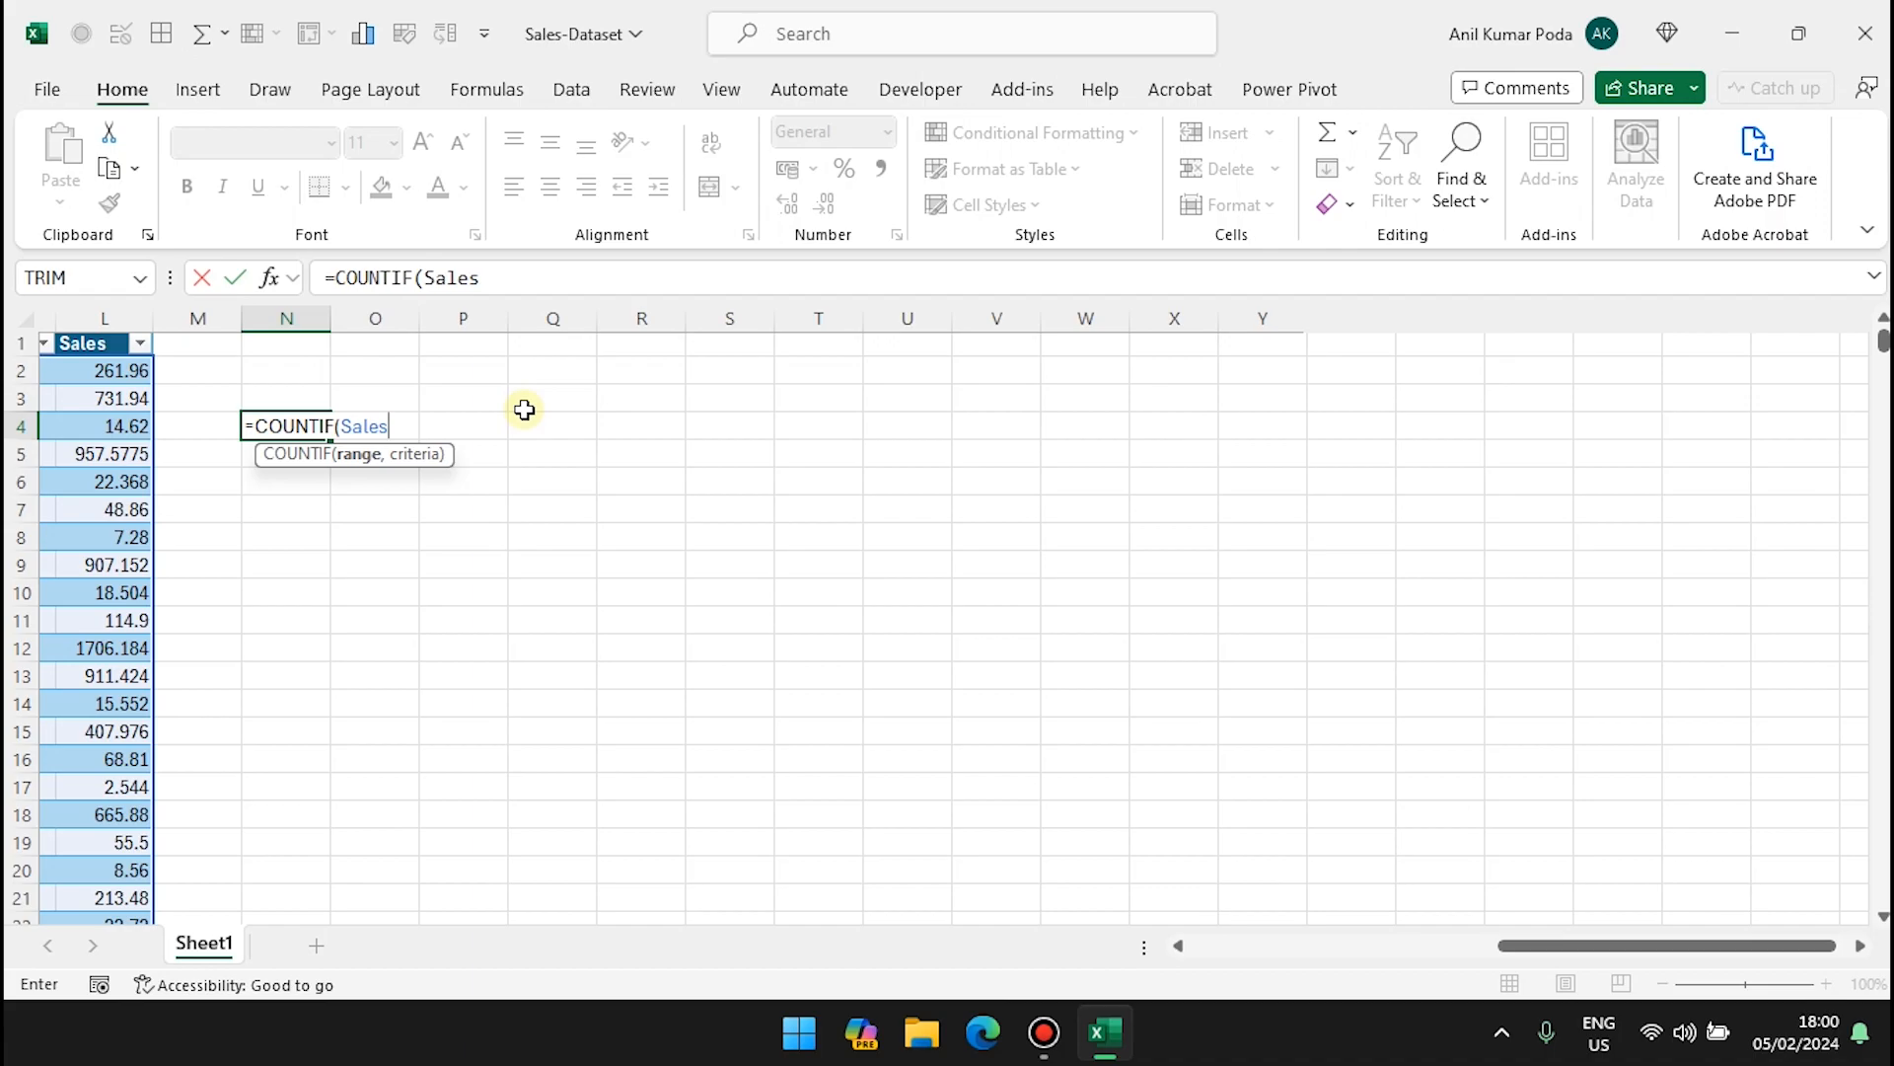
pyautogui.write('[')
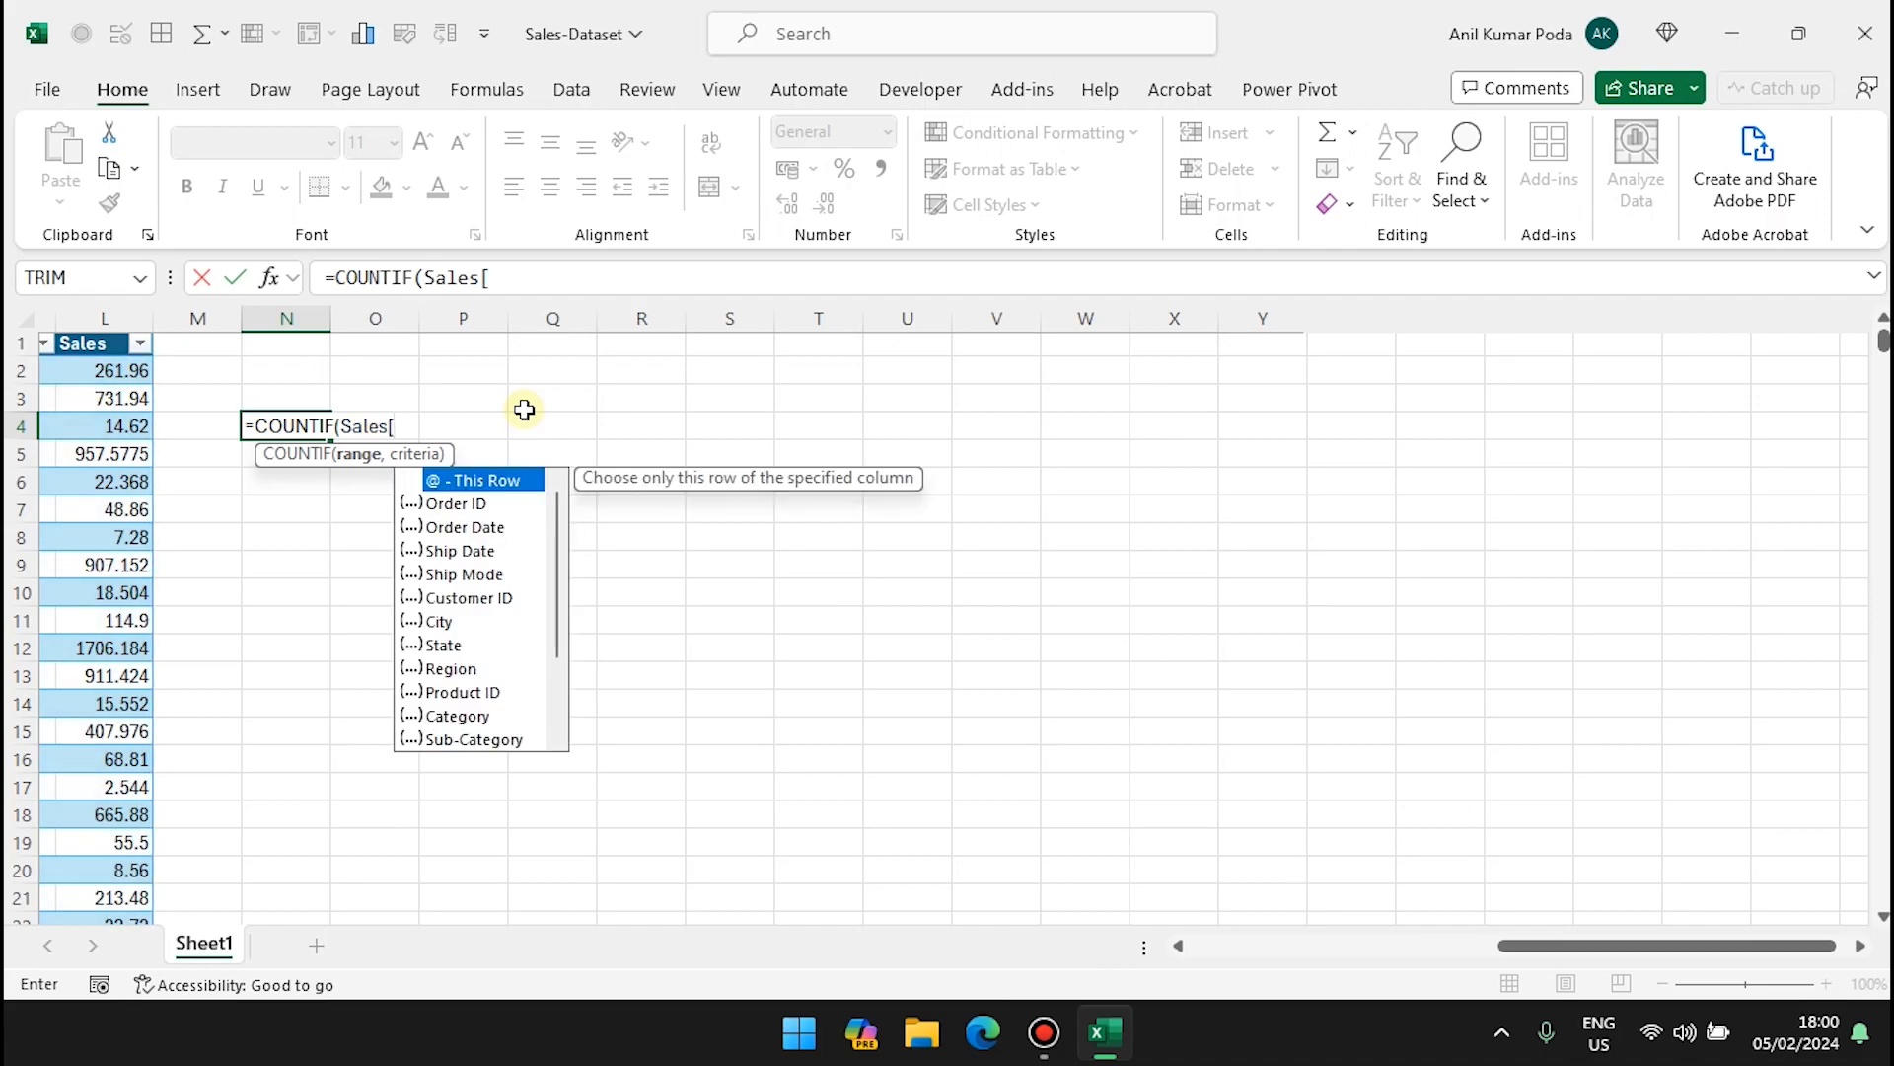
pyautogui.press('Down')
pyautogui.press('Down')
pyautogui.press('Down')
pyautogui.press('Down')
pyautogui.press('Down')
pyautogui.press('Down')
pyautogui.press('Down')
pyautogui.press('Down')
pyautogui.press('Down')
pyautogui.press('Down')
pyautogui.press('Down')
pyautogui.press('Down')
pyautogui.press('Down')
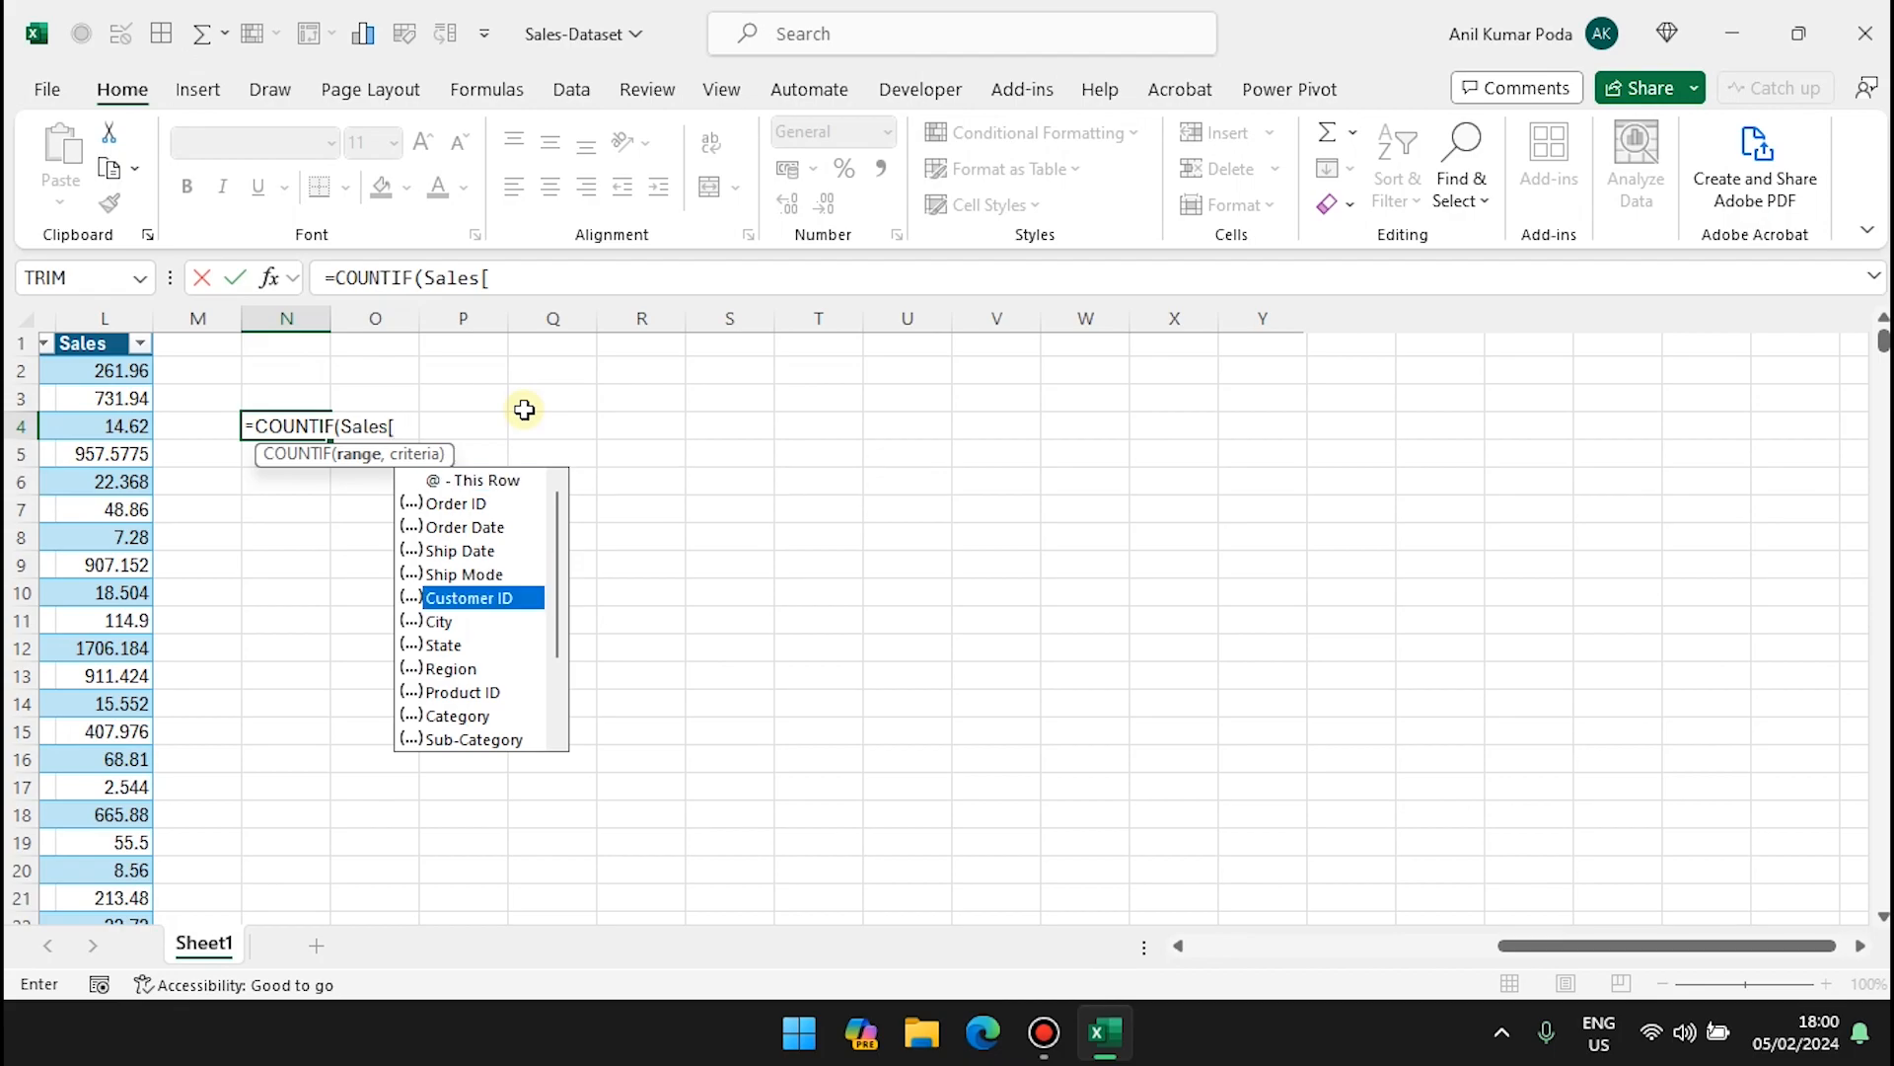
pyautogui.press('Down')
pyautogui.press('Down')
pyautogui.press('Down')
pyautogui.press('Down')
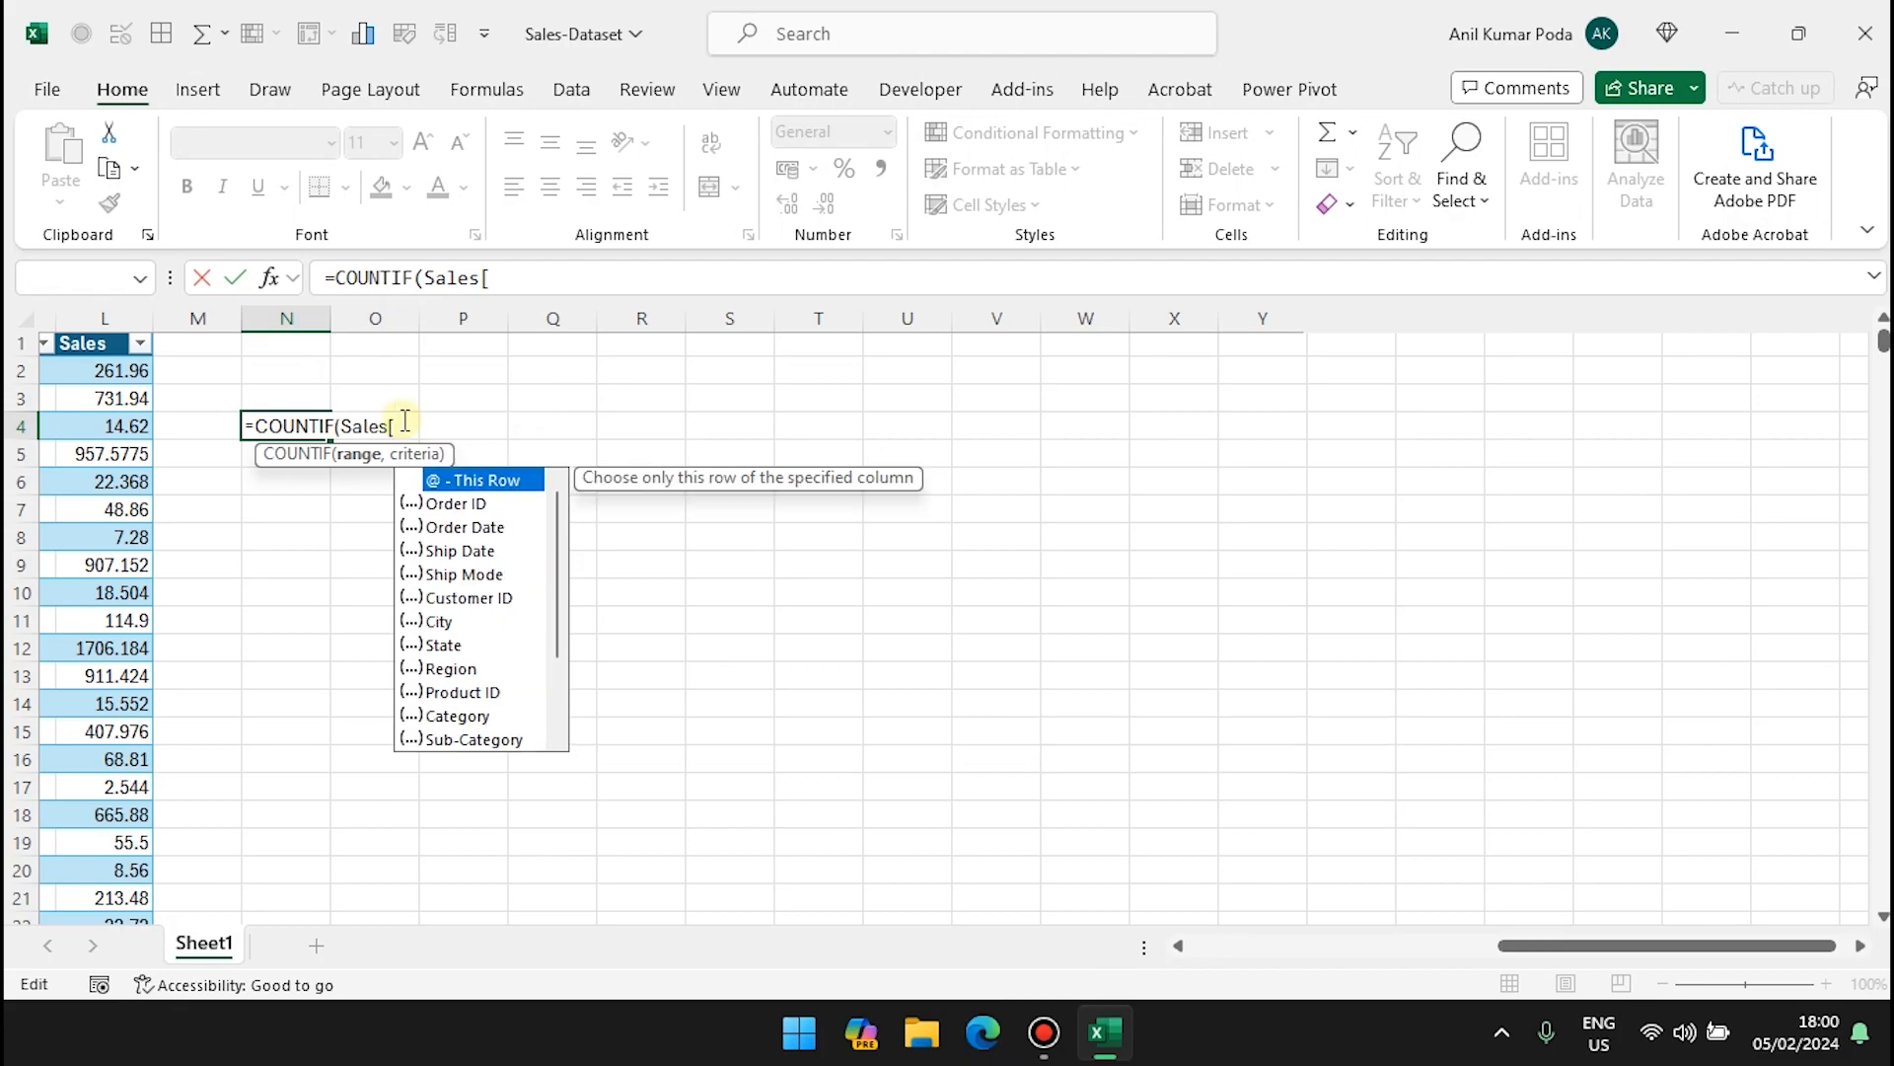
pyautogui.write('Shi')
pyautogui.press('Down')
pyautogui.press('Tab')
pyautogui.write(']')
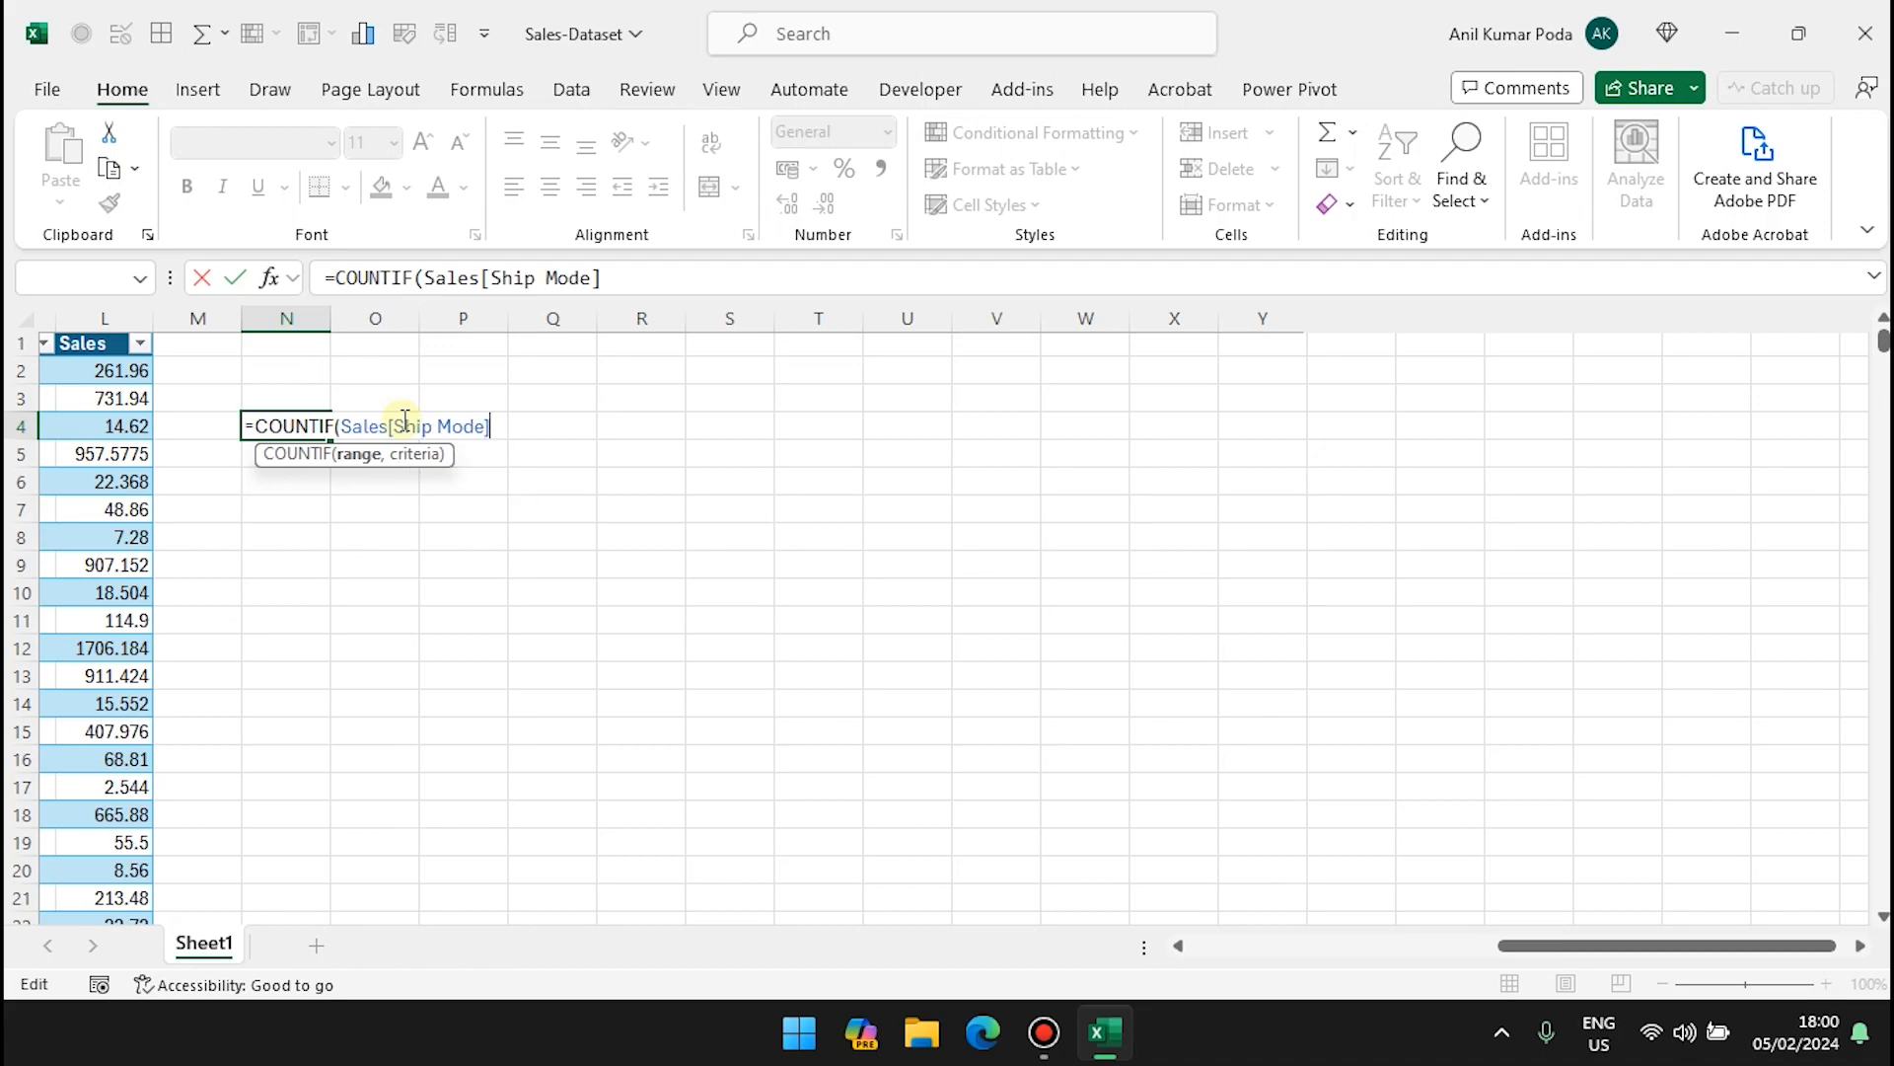
# Step: Add "Second " as the COUNTIF criteria and complete the formula in N4
pyautogui.write(',')
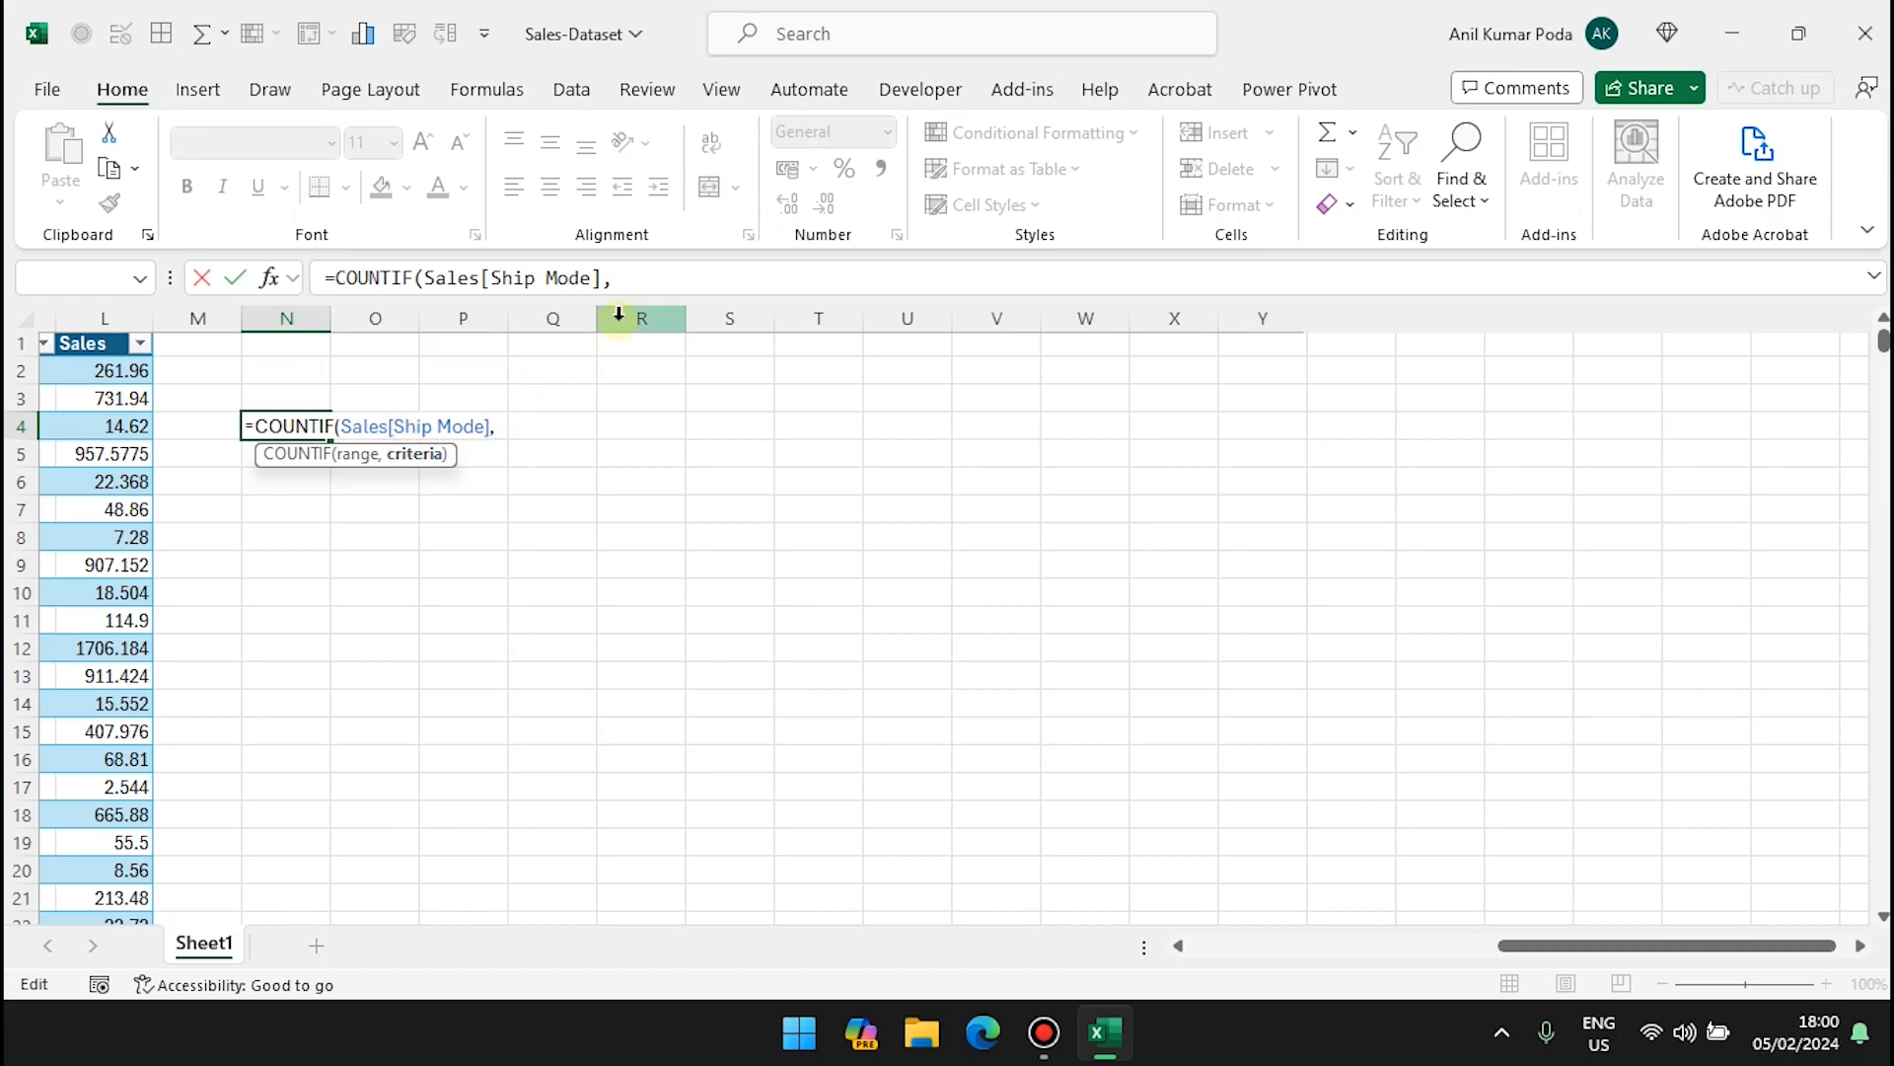
pyautogui.write('"Second ")')
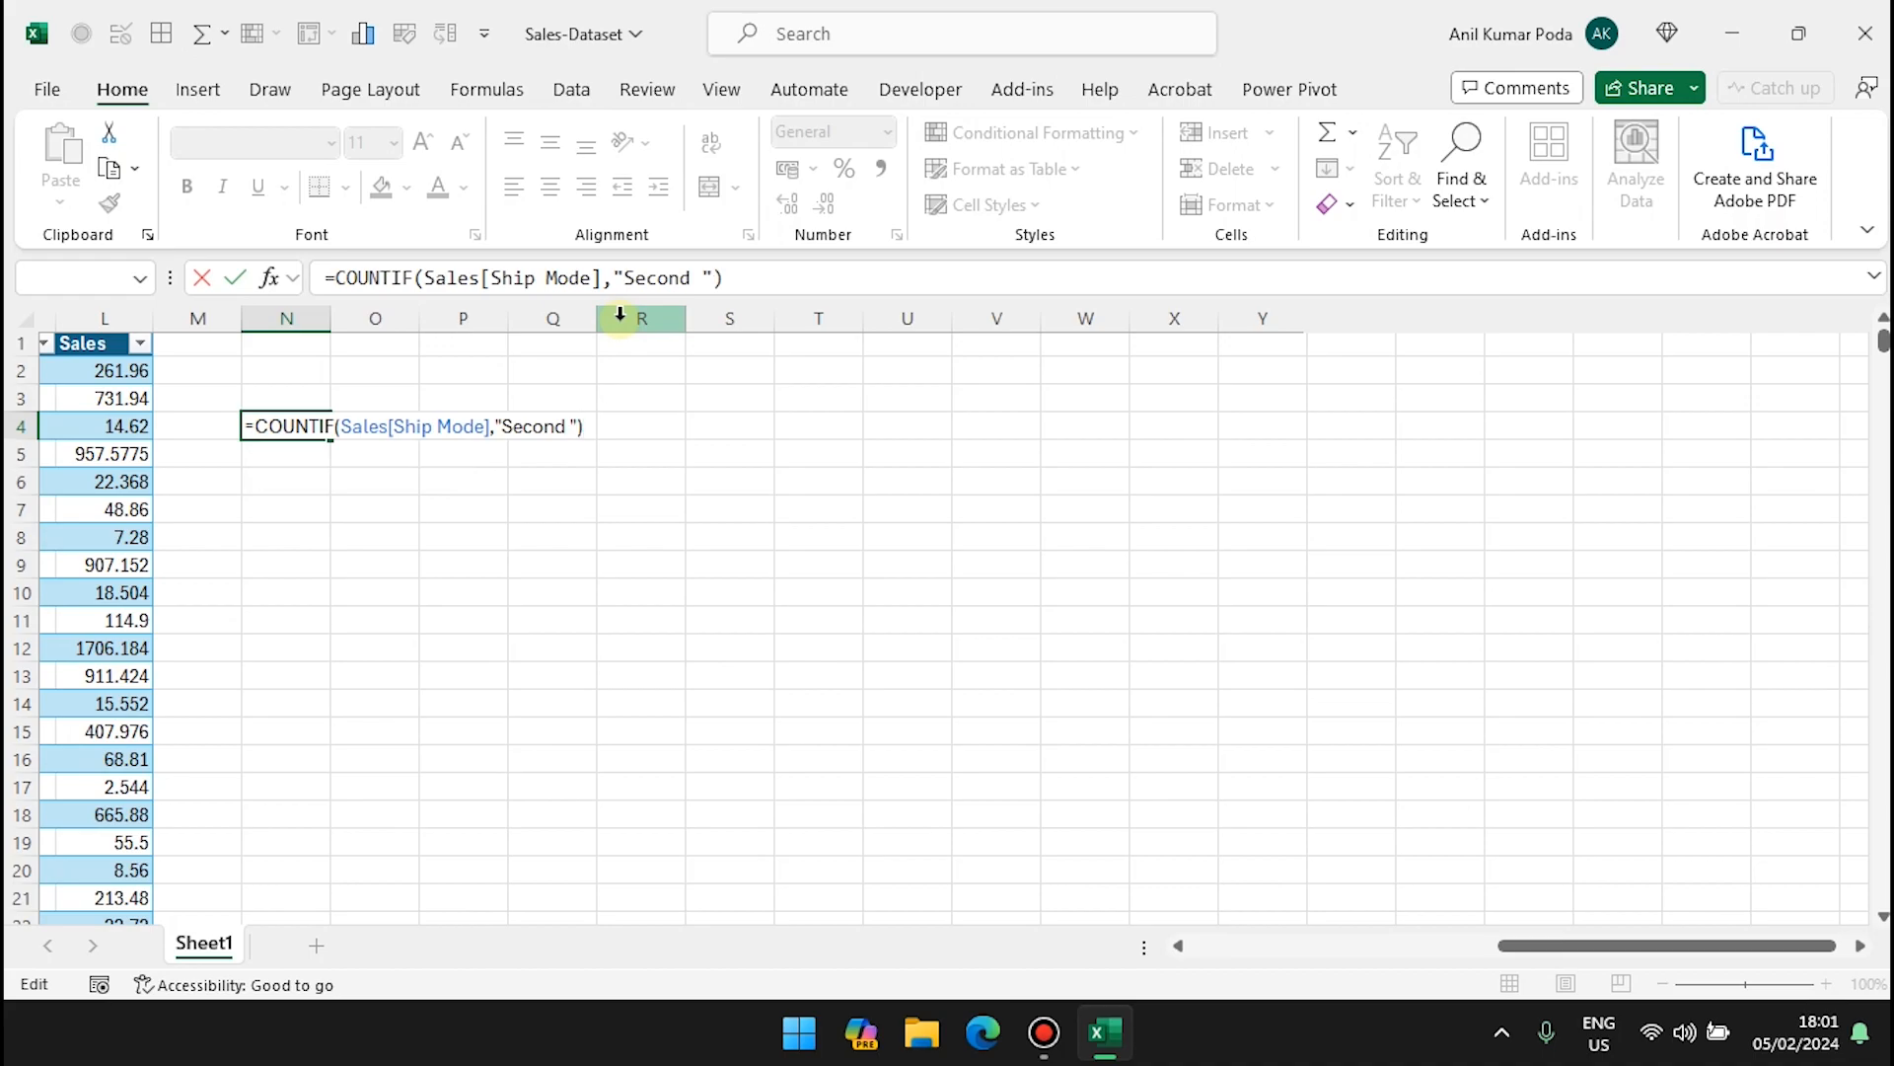
pyautogui.press('Return')
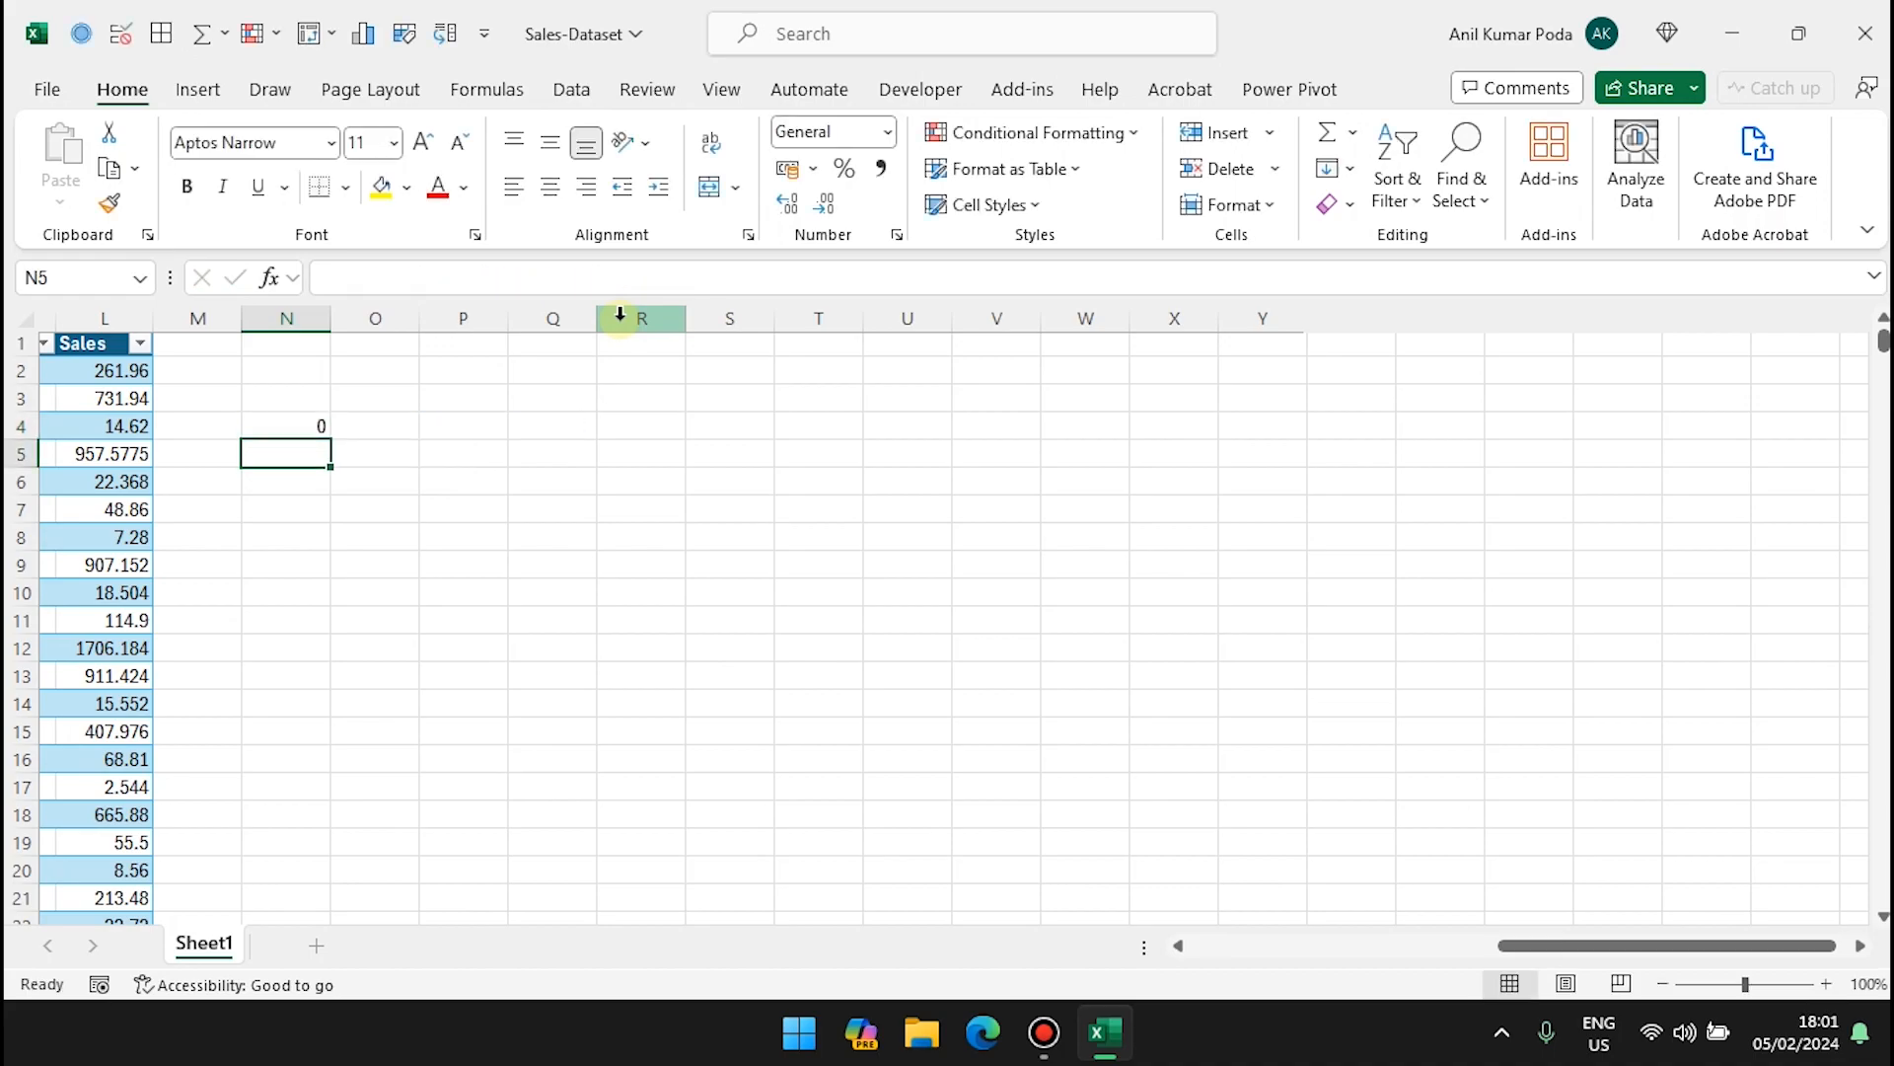
# Step: Correct the criteria of the COUNTIF formula in N4 to "Second Class"
pyautogui.click(292, 424)
pyautogui.click(697, 275)
pyautogui.write('Class')
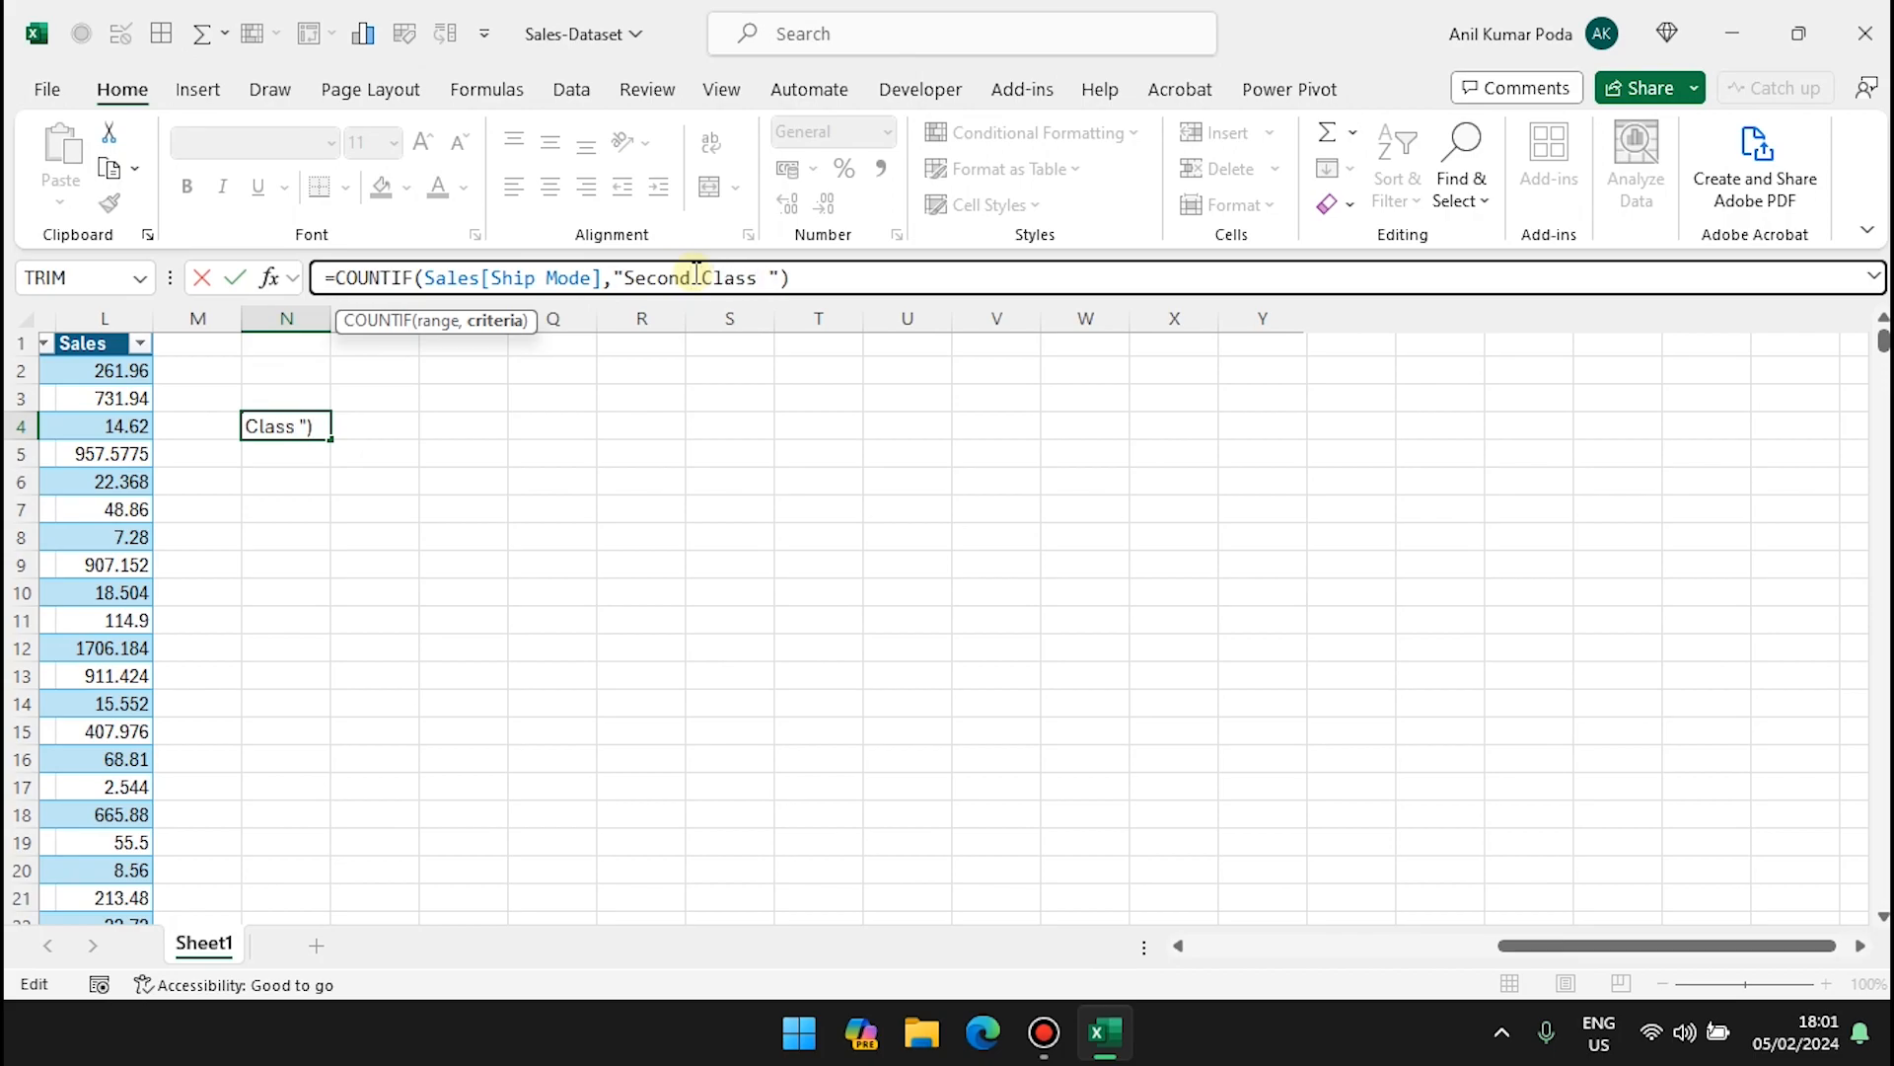
pyautogui.press('Delete')
pyautogui.press('Return')
pyautogui.click(302, 429)
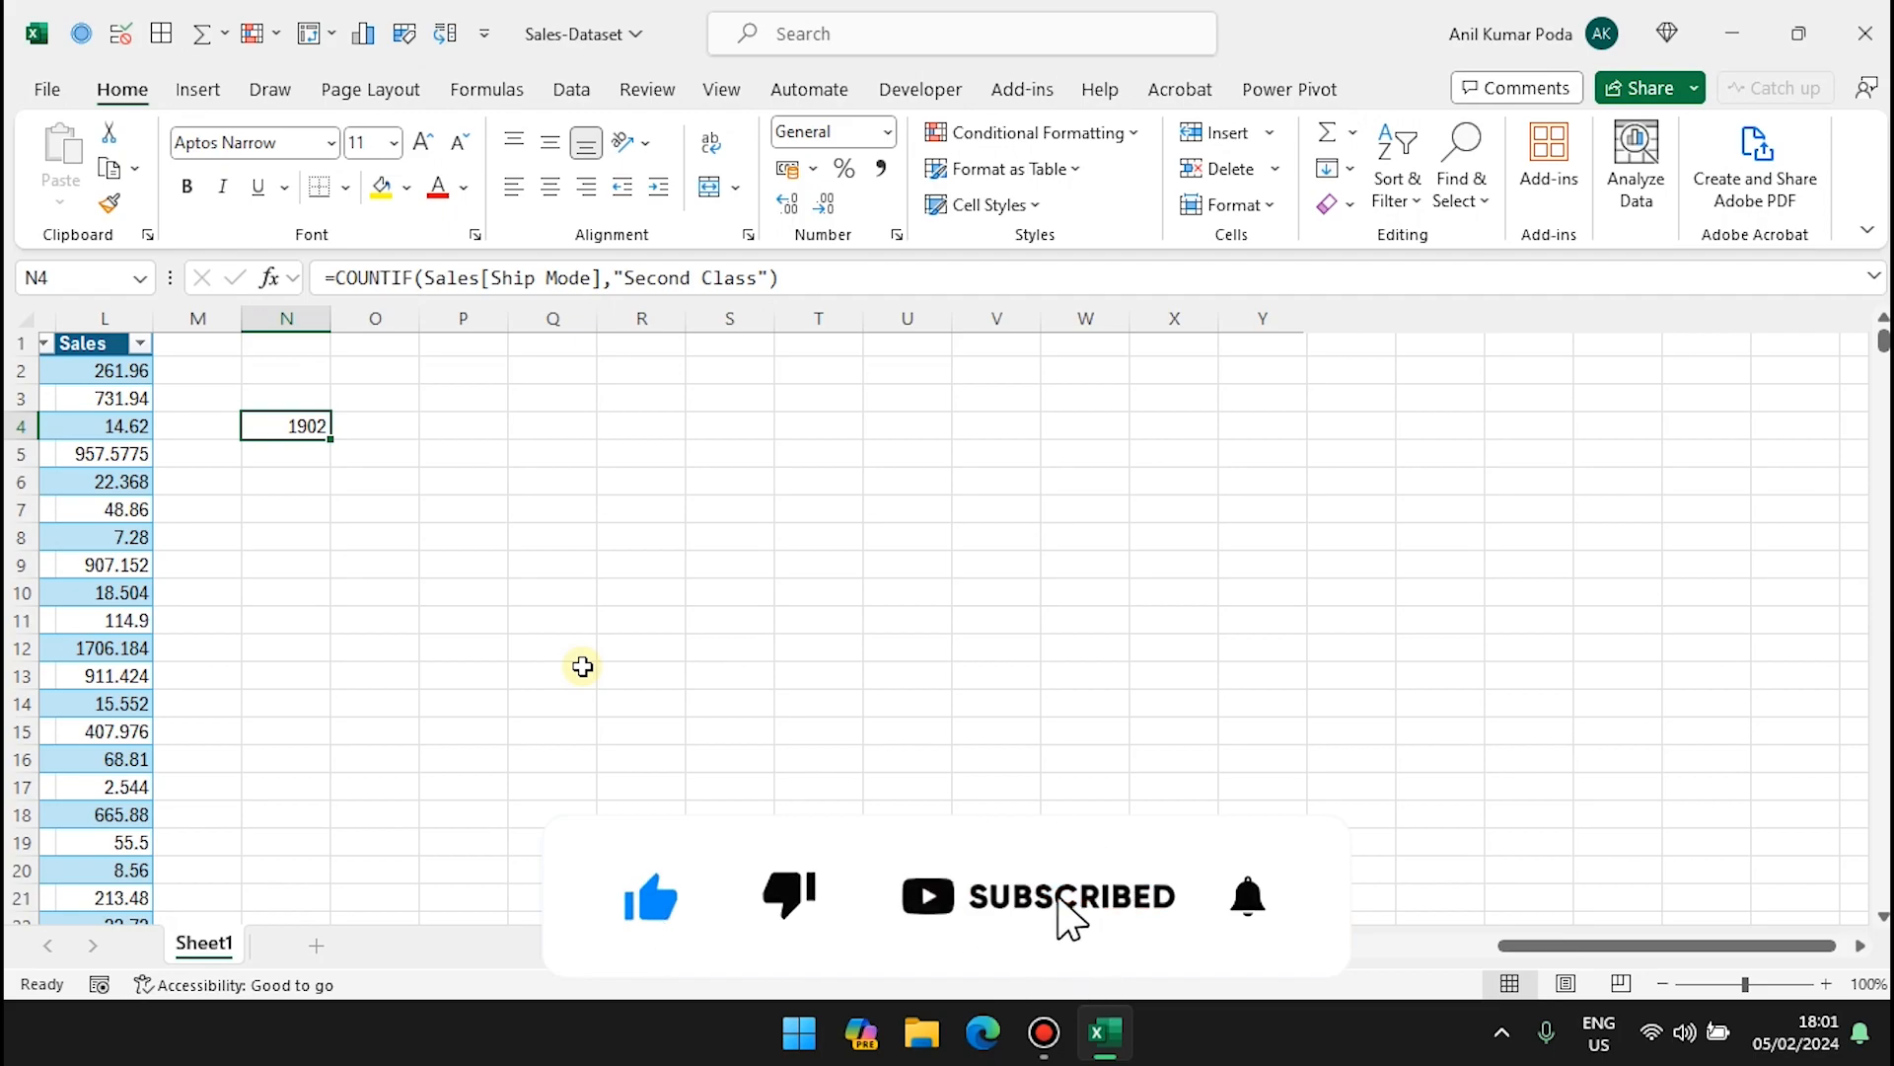
# Step: Filter the Ship Mode column of the Sales table to show only Second Class
pyautogui.hscroll(-5, 582, 667)
pyautogui.click(560, 343)
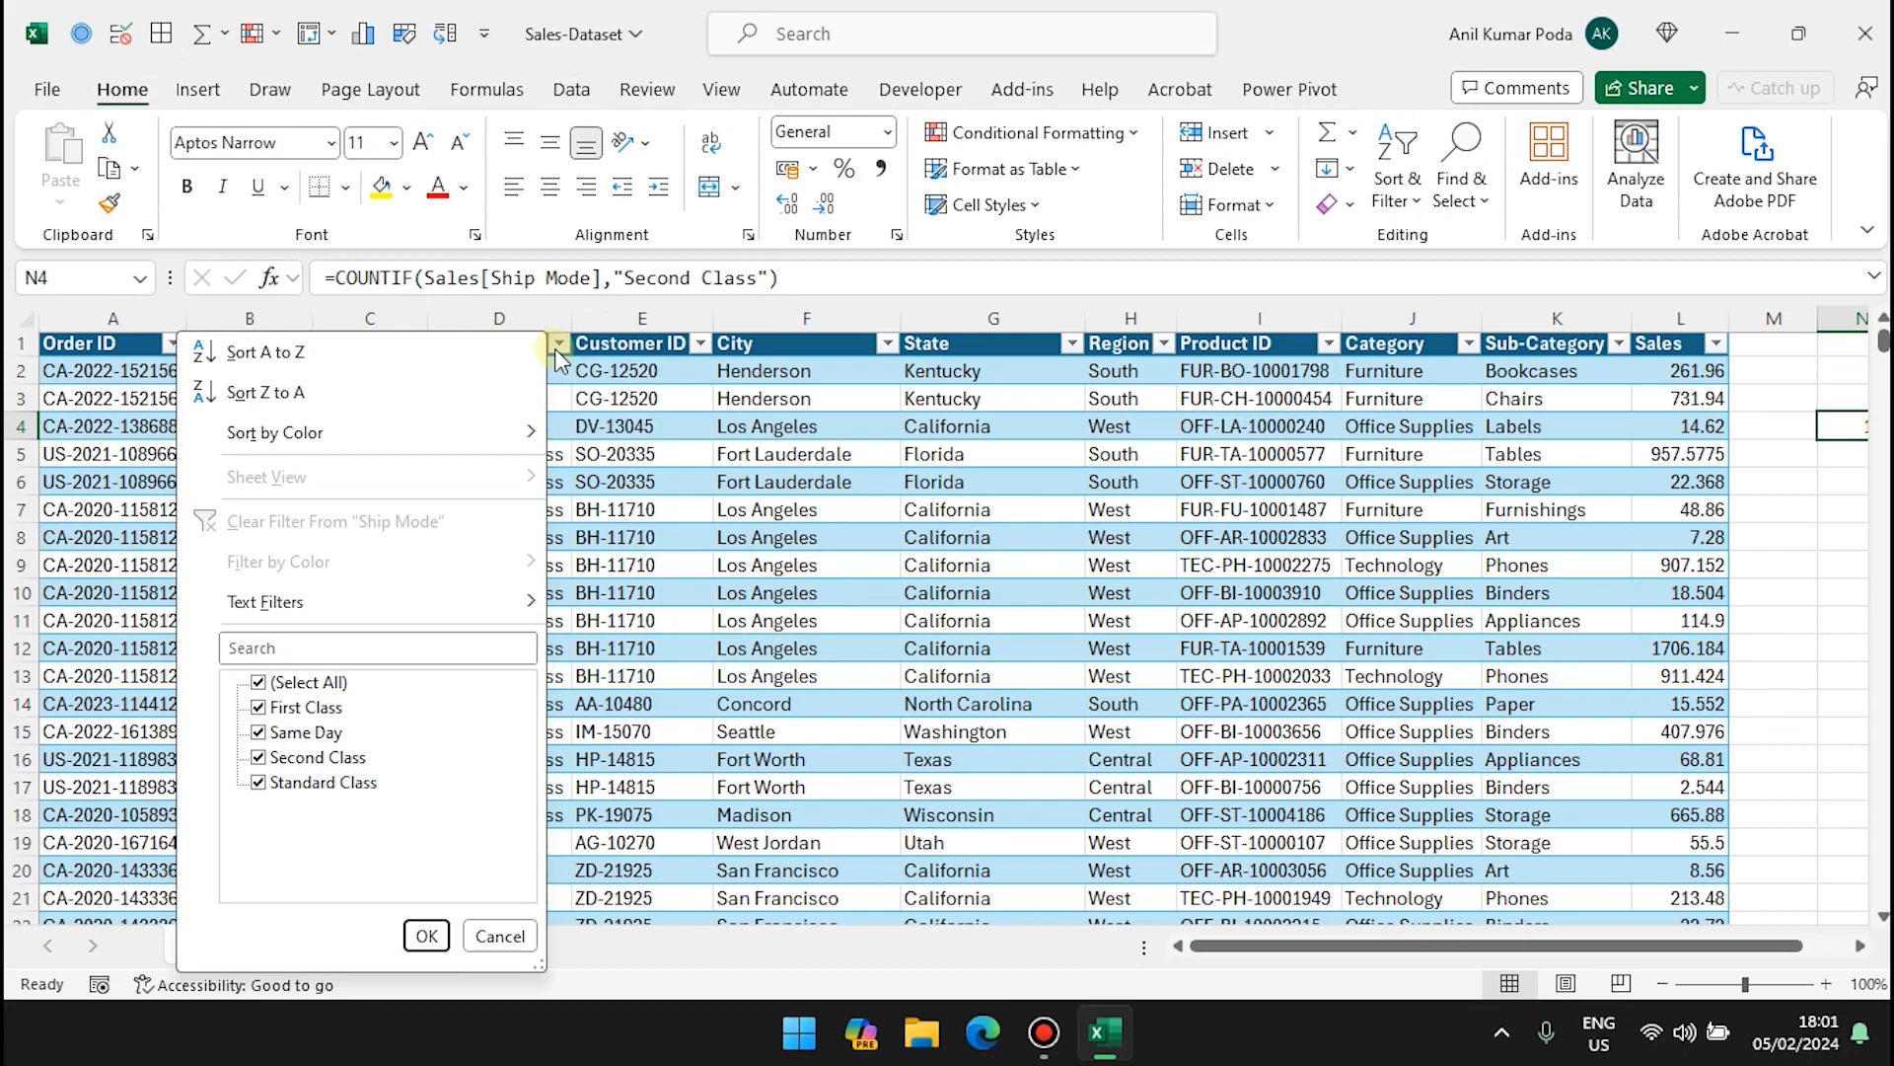
pyautogui.click(258, 681)
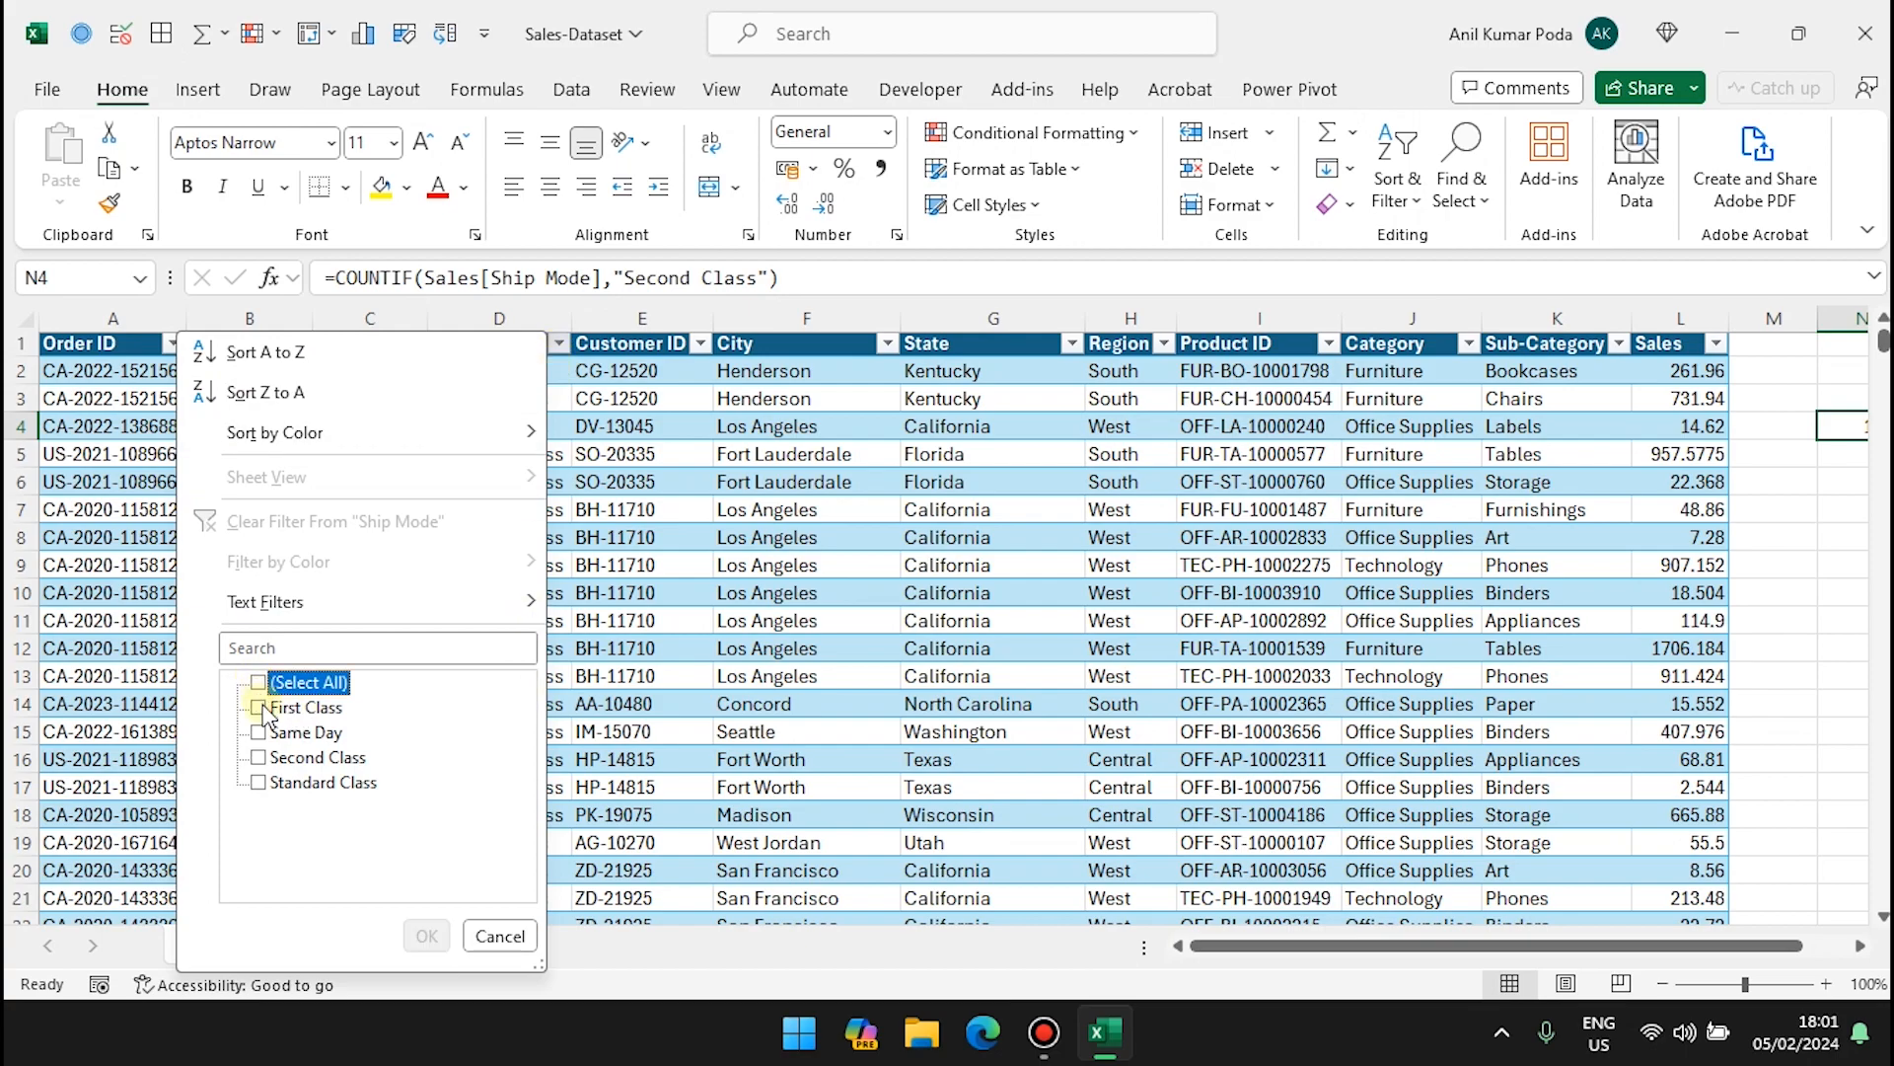
pyautogui.click(259, 757)
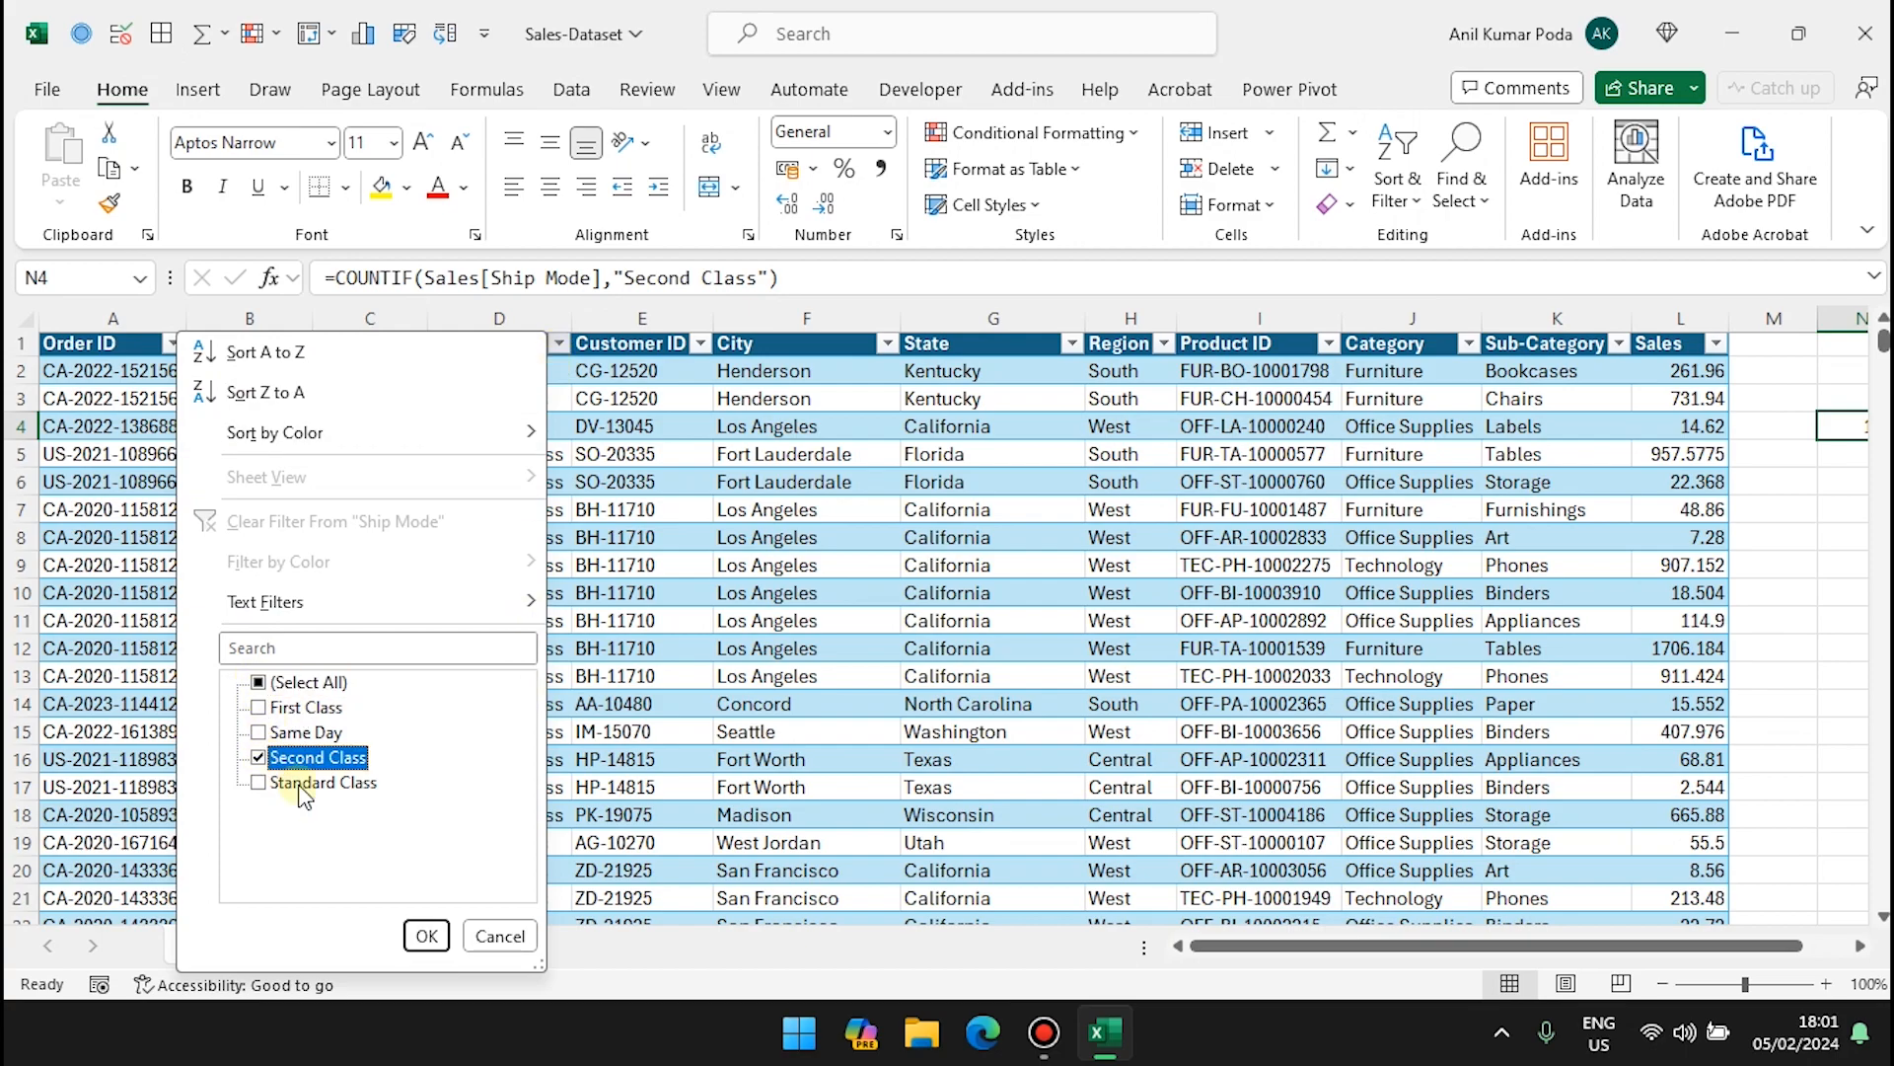
pyautogui.click(426, 935)
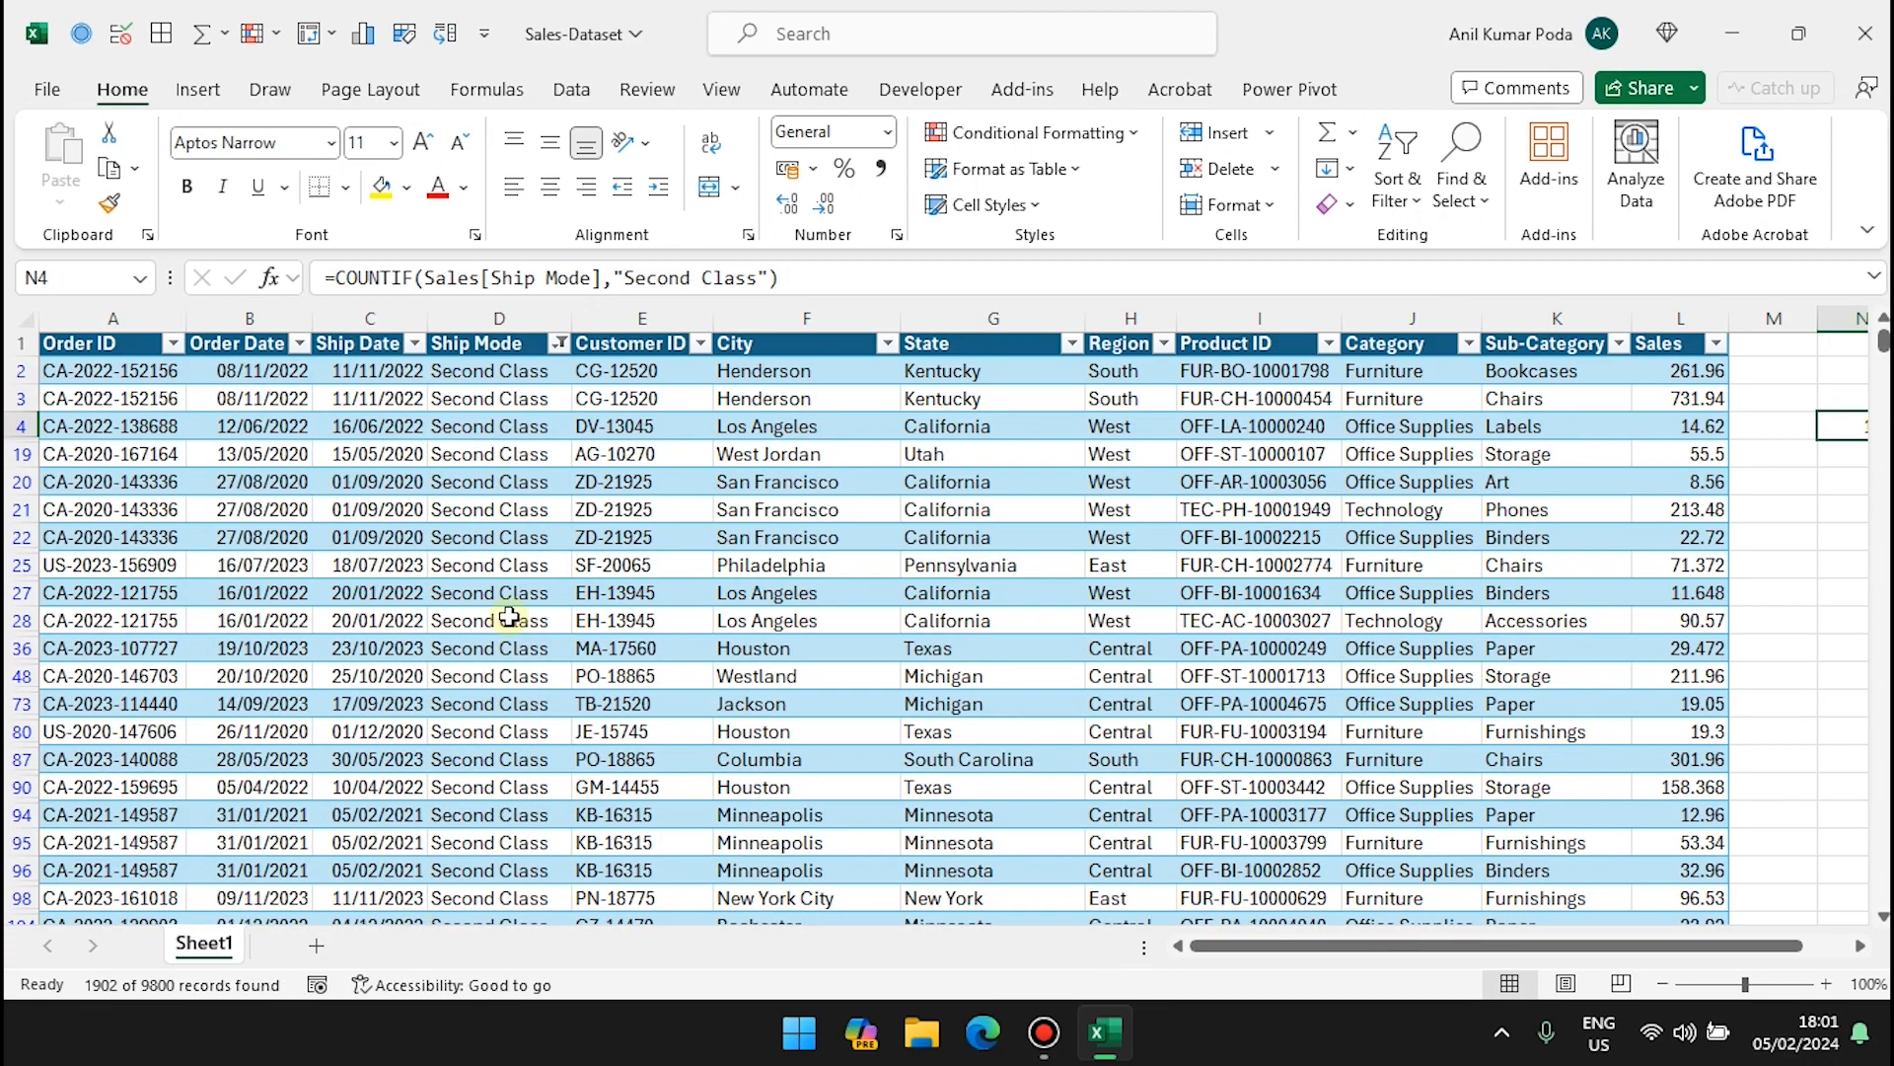
# Step: Check the count of the filtered Ship Mode column against the COUNTIF result in N4
pyautogui.click(504, 312)
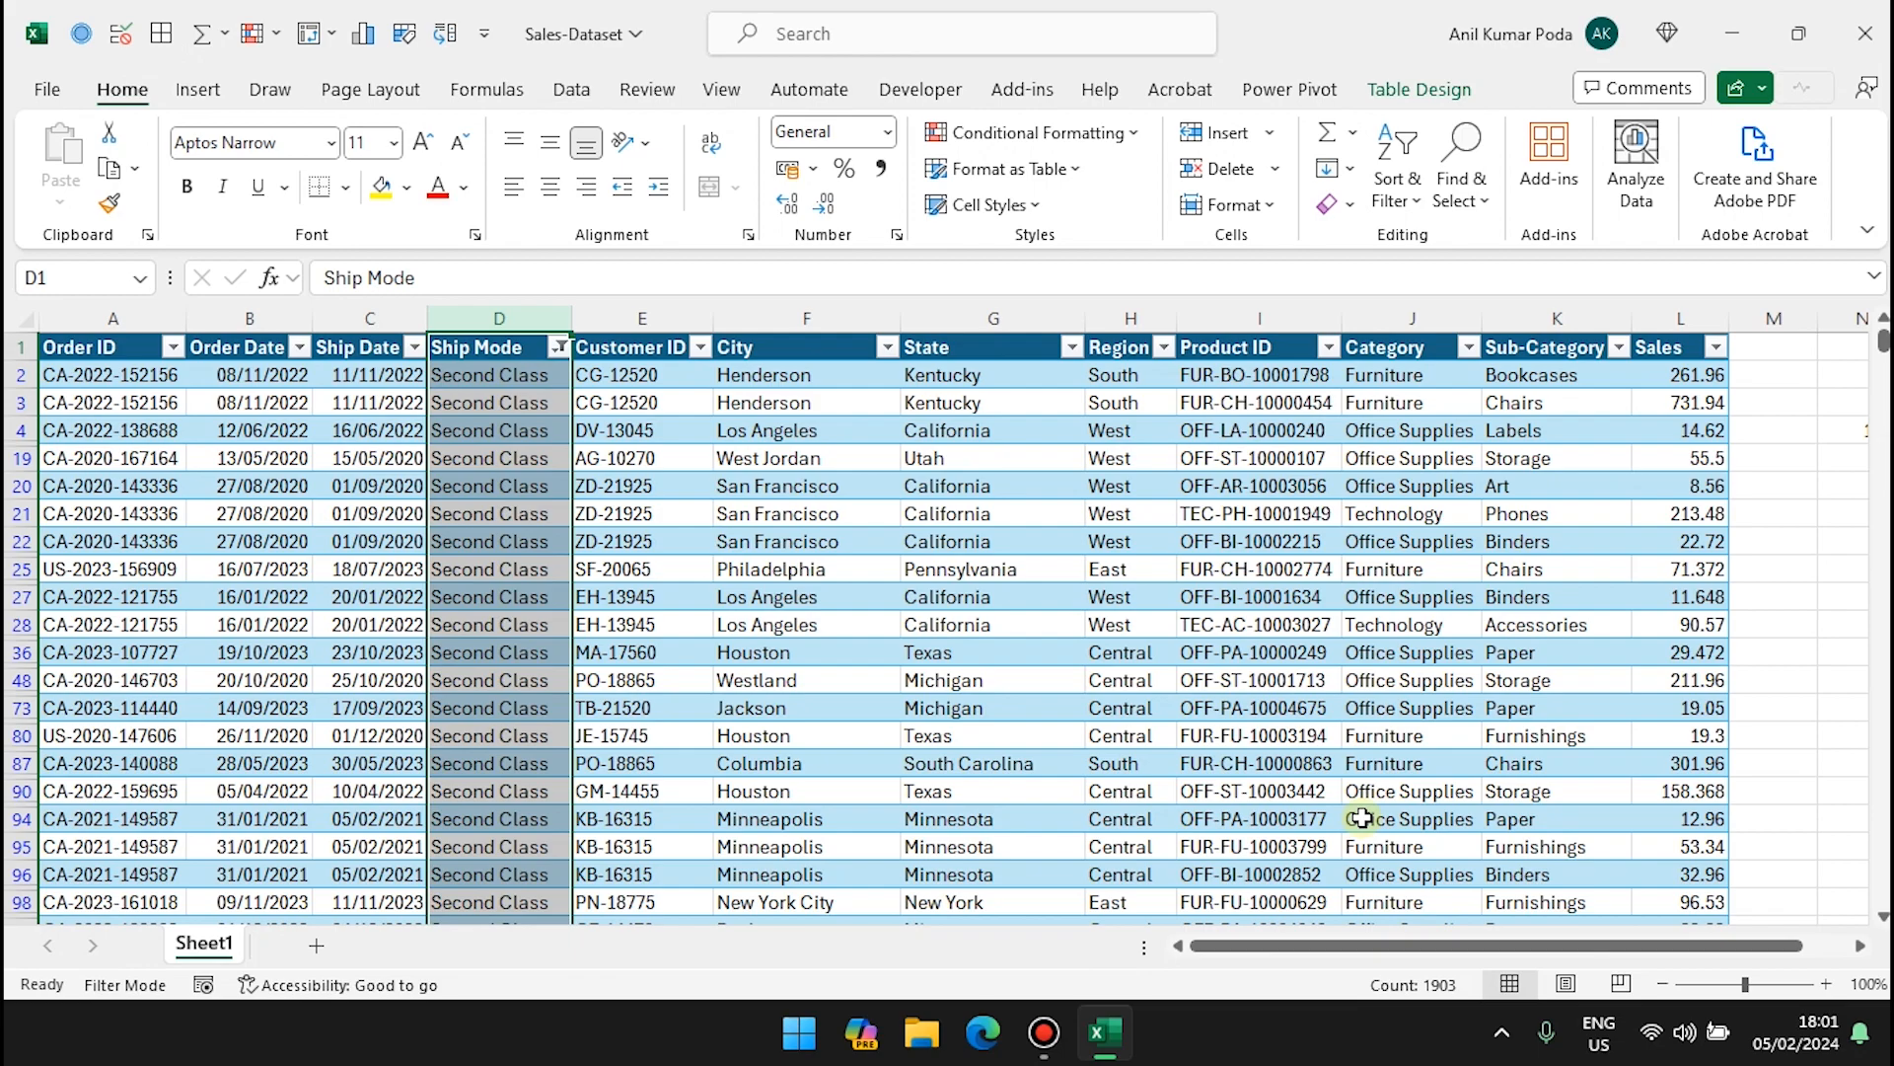
pyautogui.hscroll(3, 1361, 818)
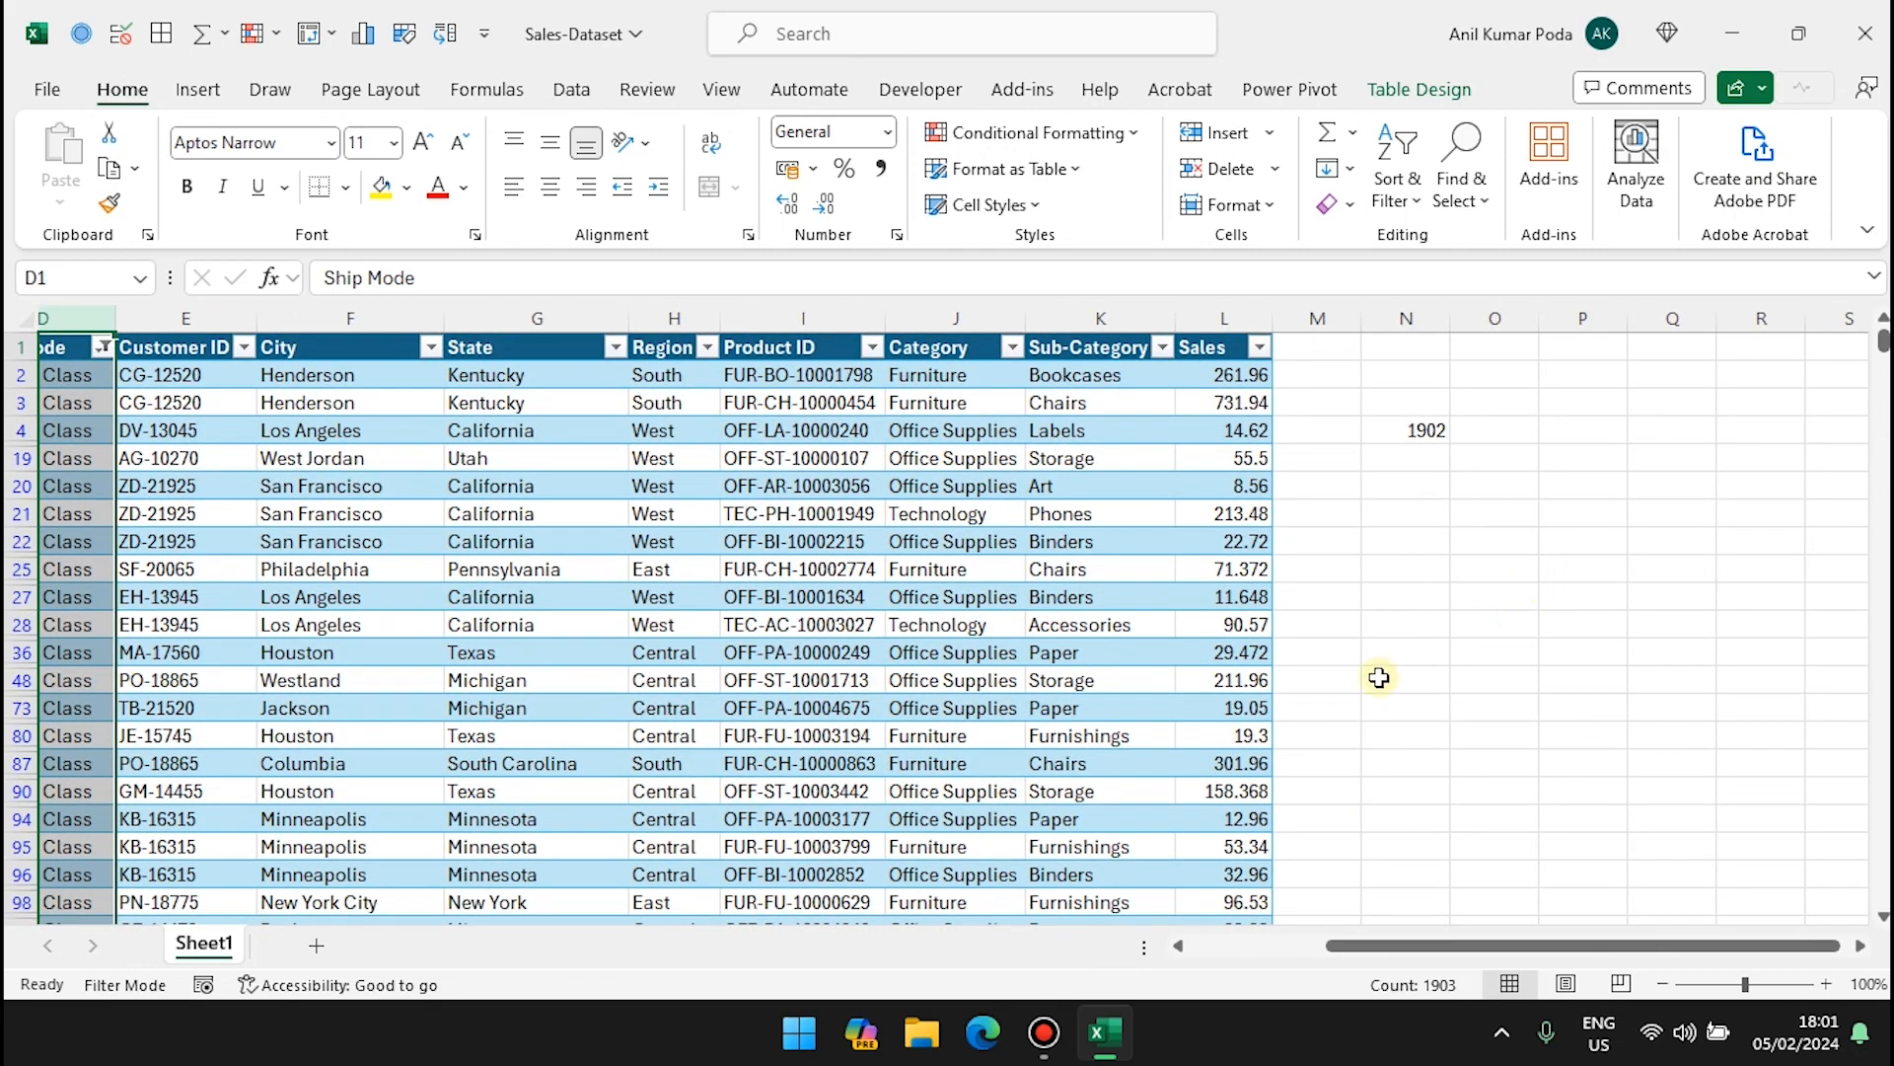
pyautogui.hscroll(-2, 489, 500)
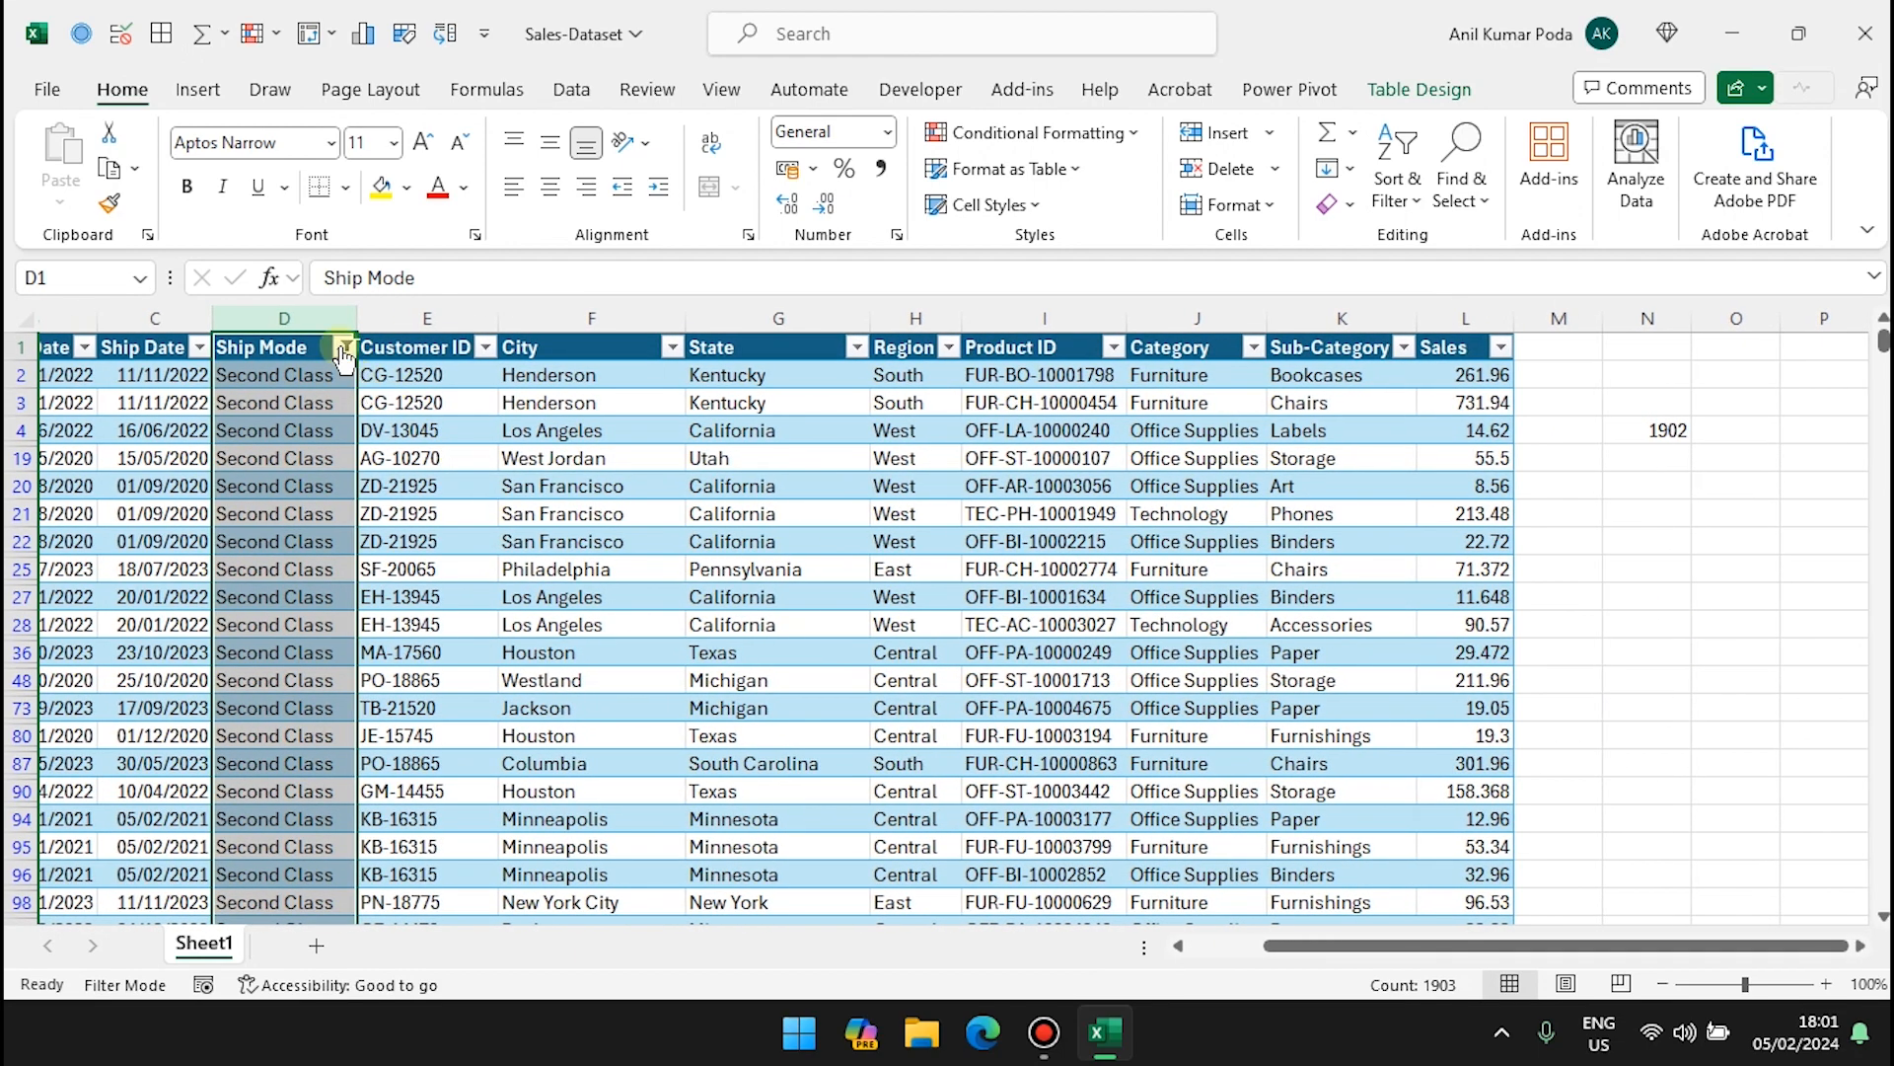
# Step: Restore all Ship Mode values in the table's filter
pyautogui.click(343, 346)
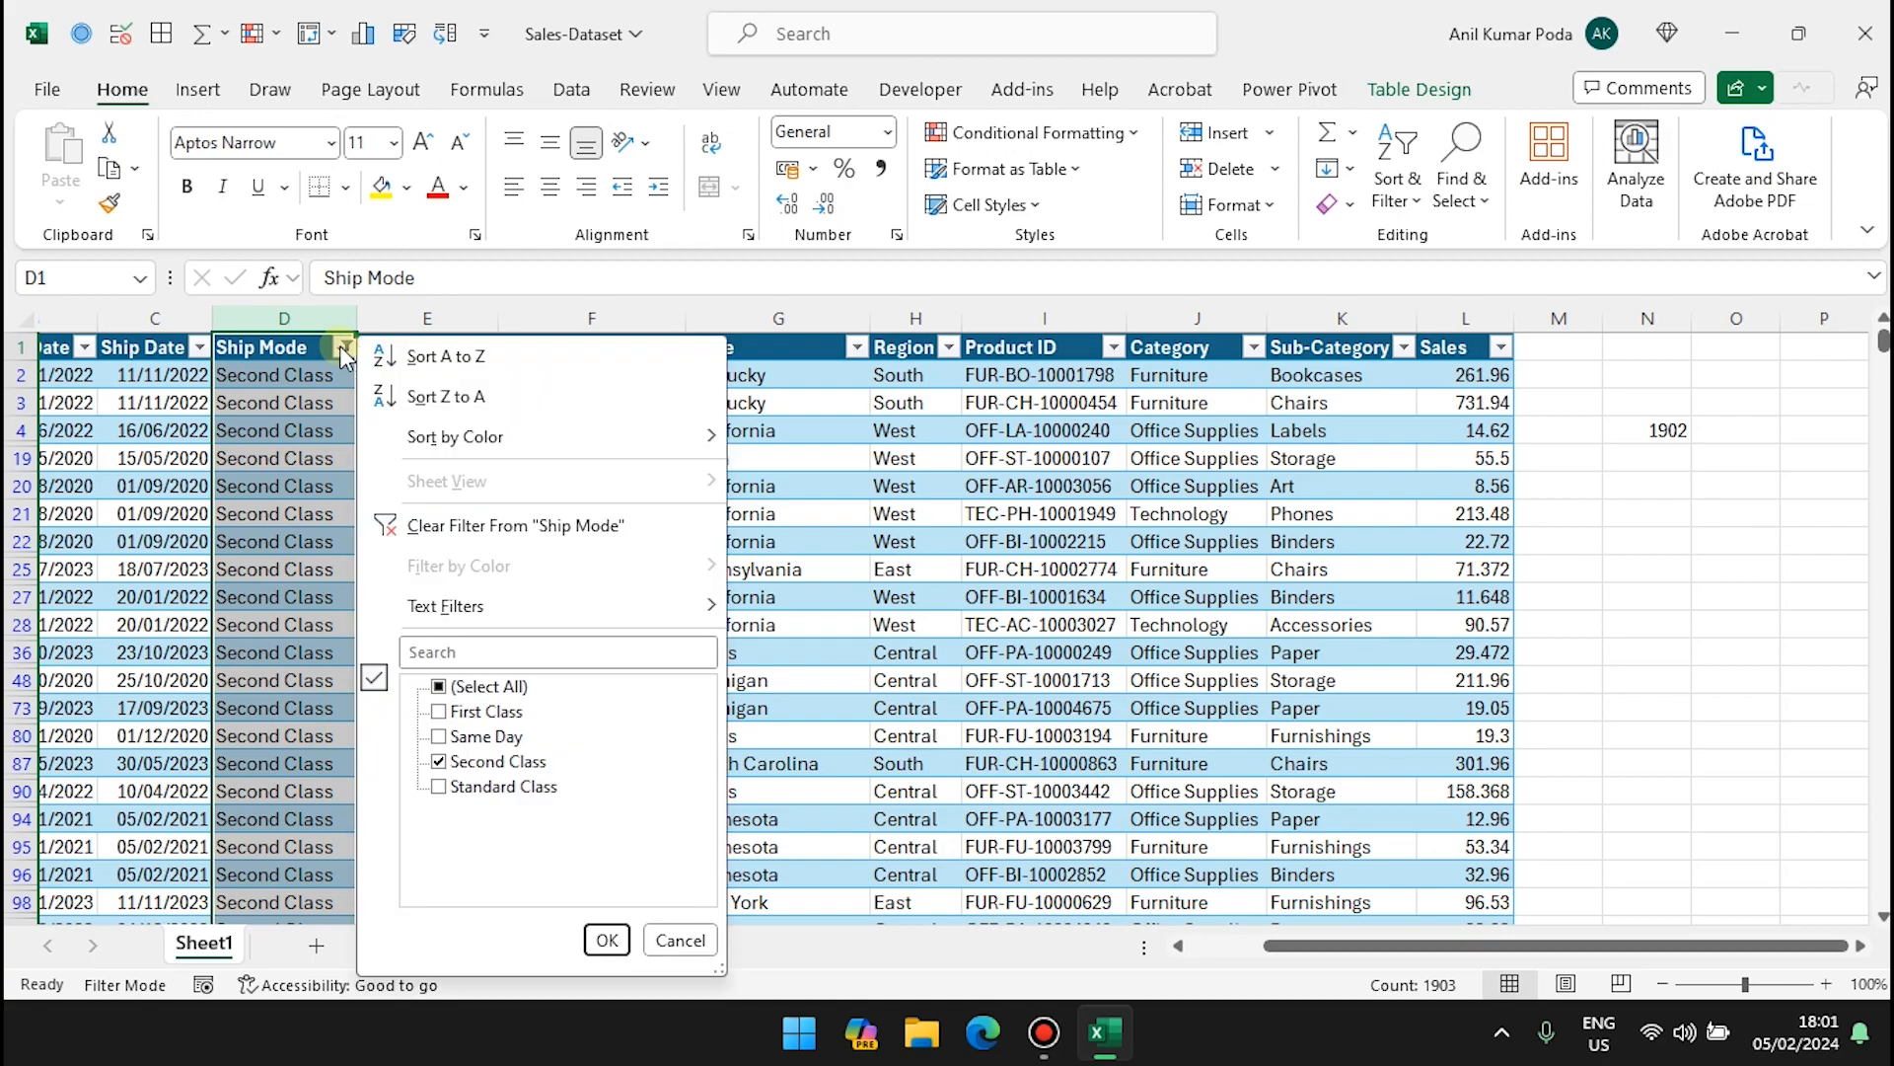
pyautogui.click(444, 691)
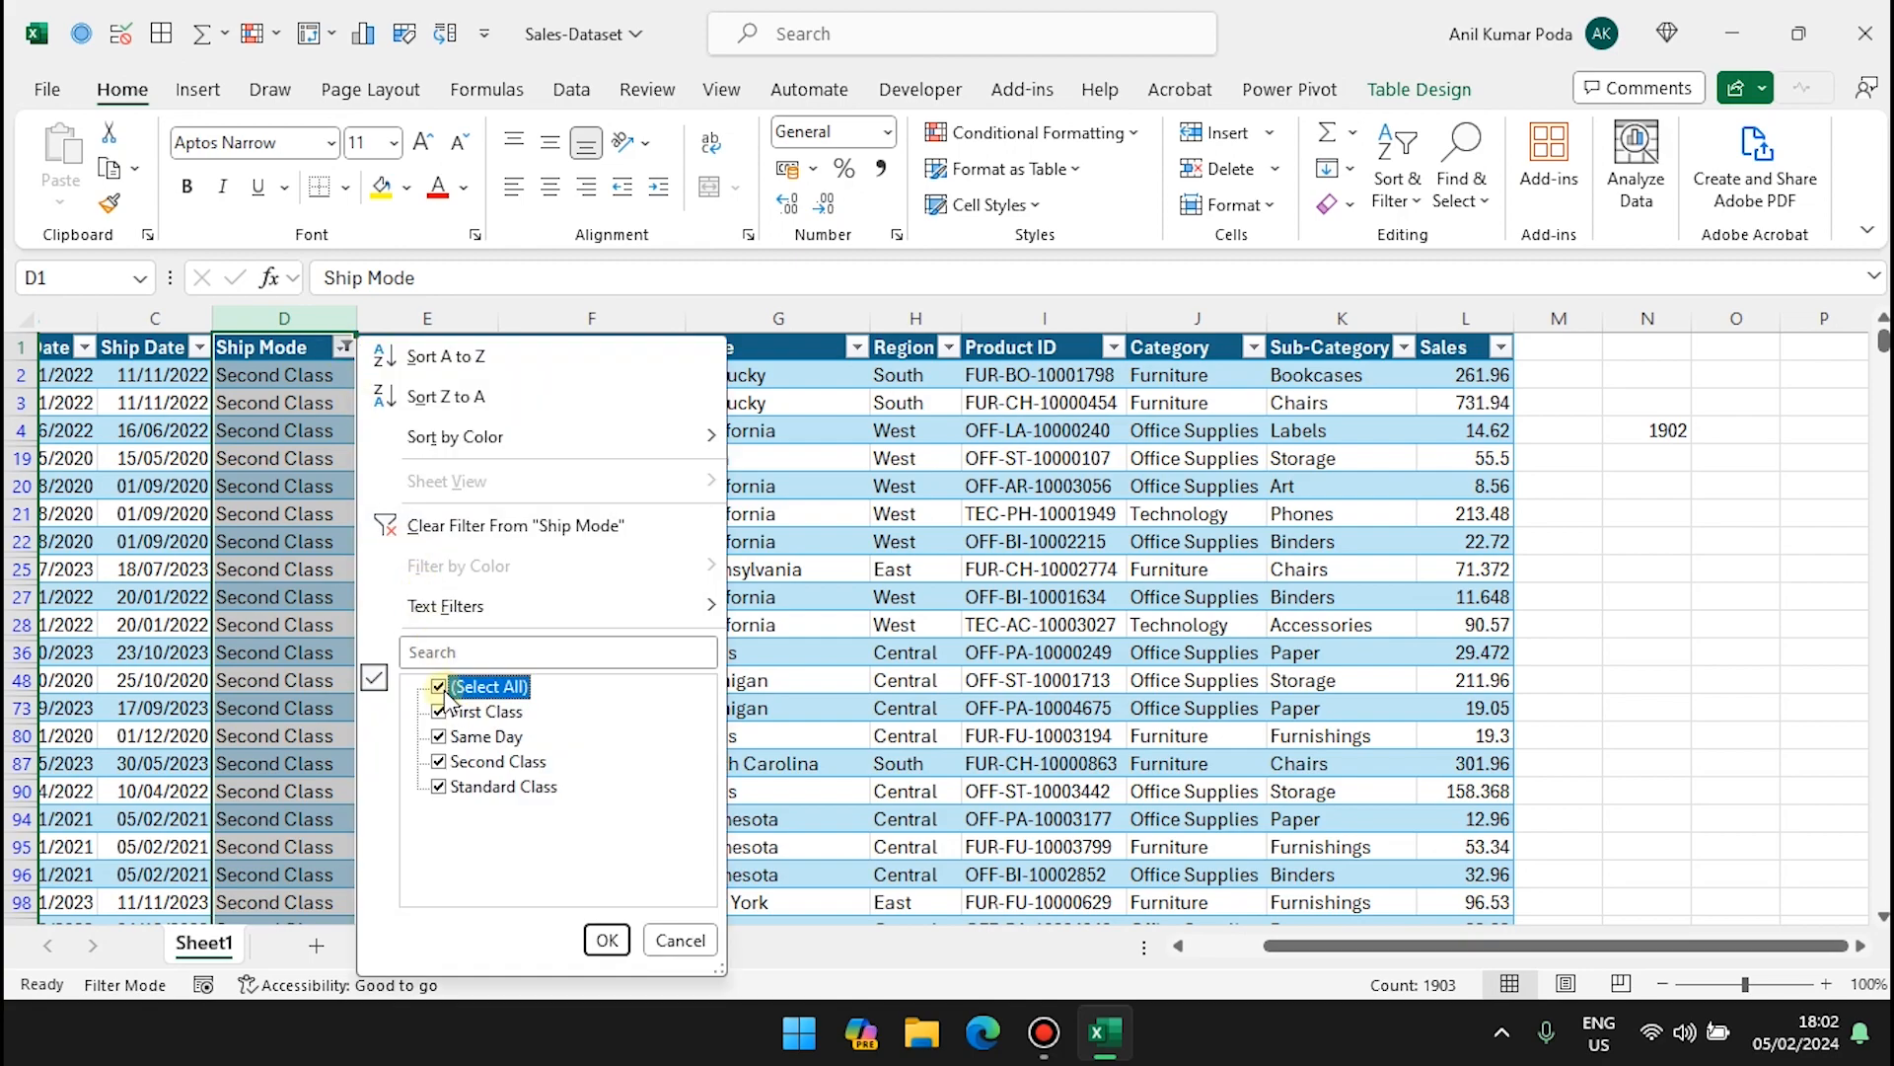
pyautogui.click(607, 939)
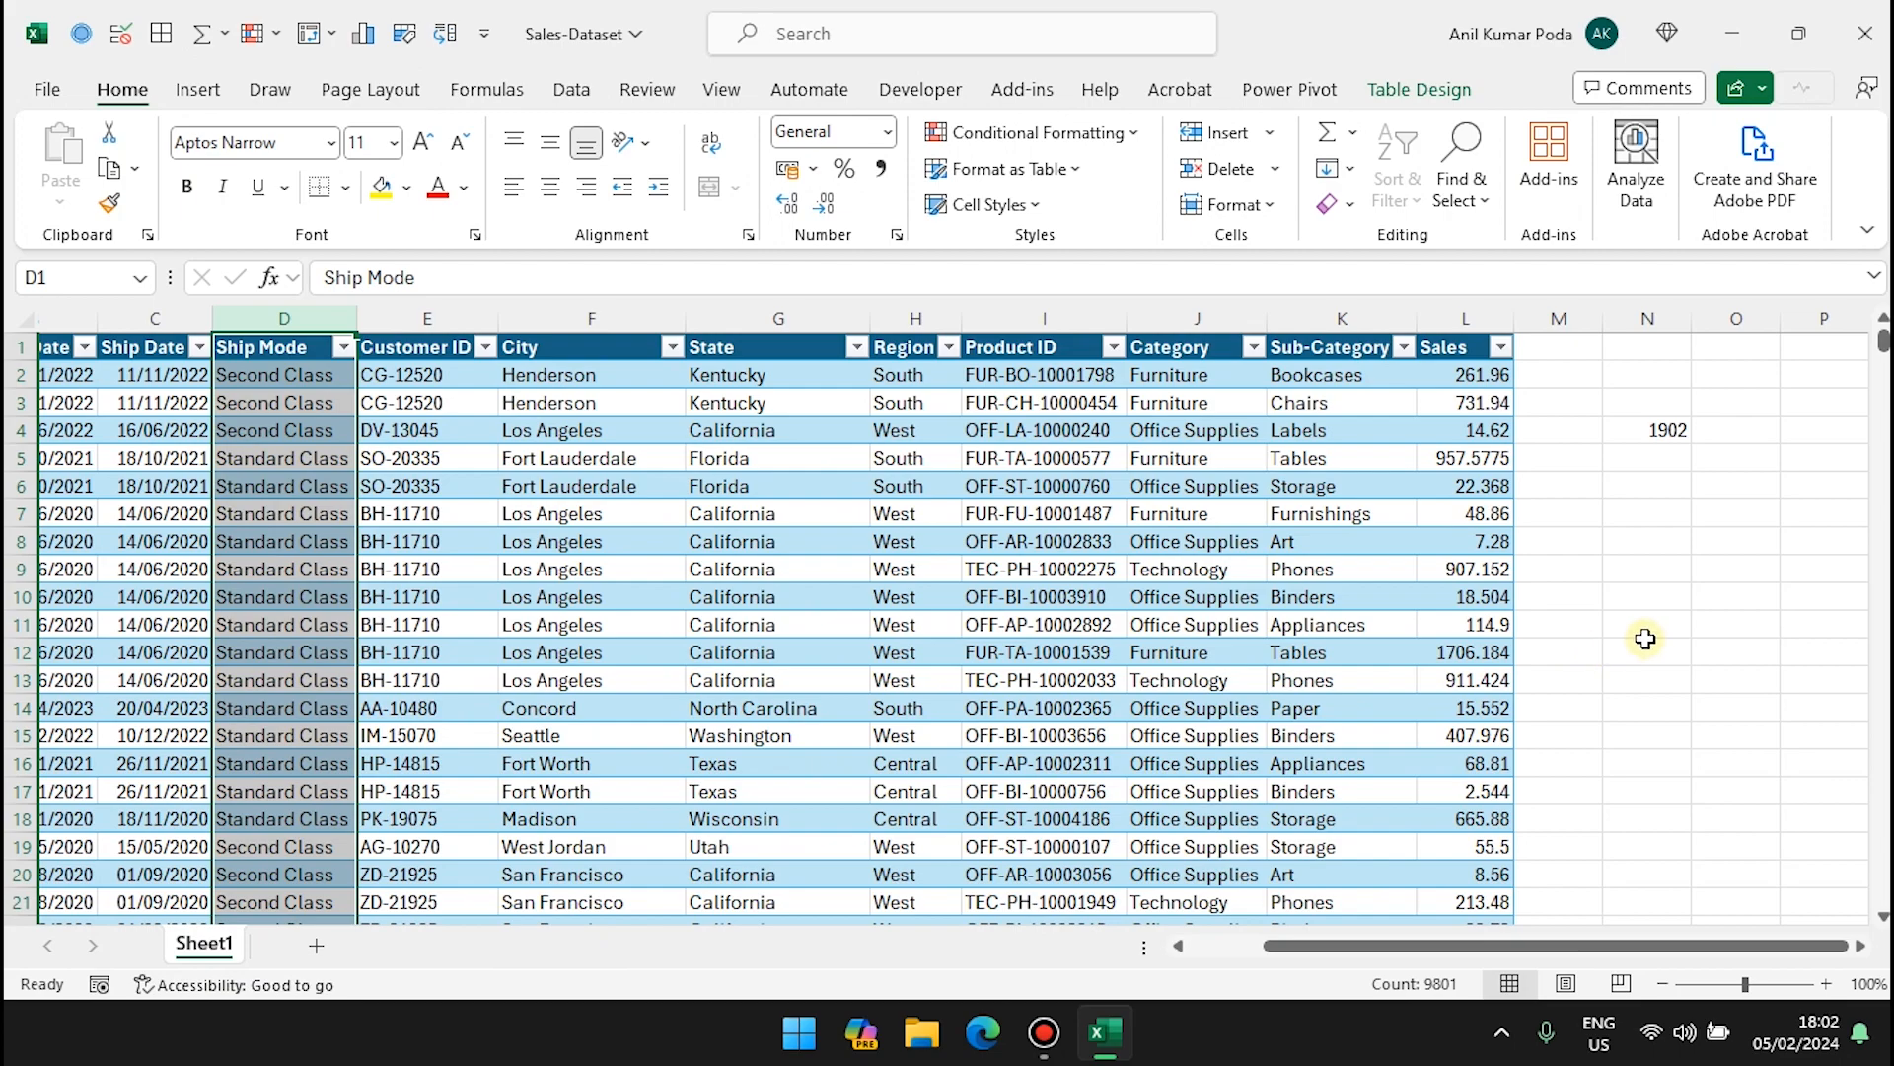
# Step: Replace the range of the COUNTIF formula in N4 with the table reference Sales[State]
pyautogui.hscroll(2, 1646, 639)
pyautogui.click(1480, 431)
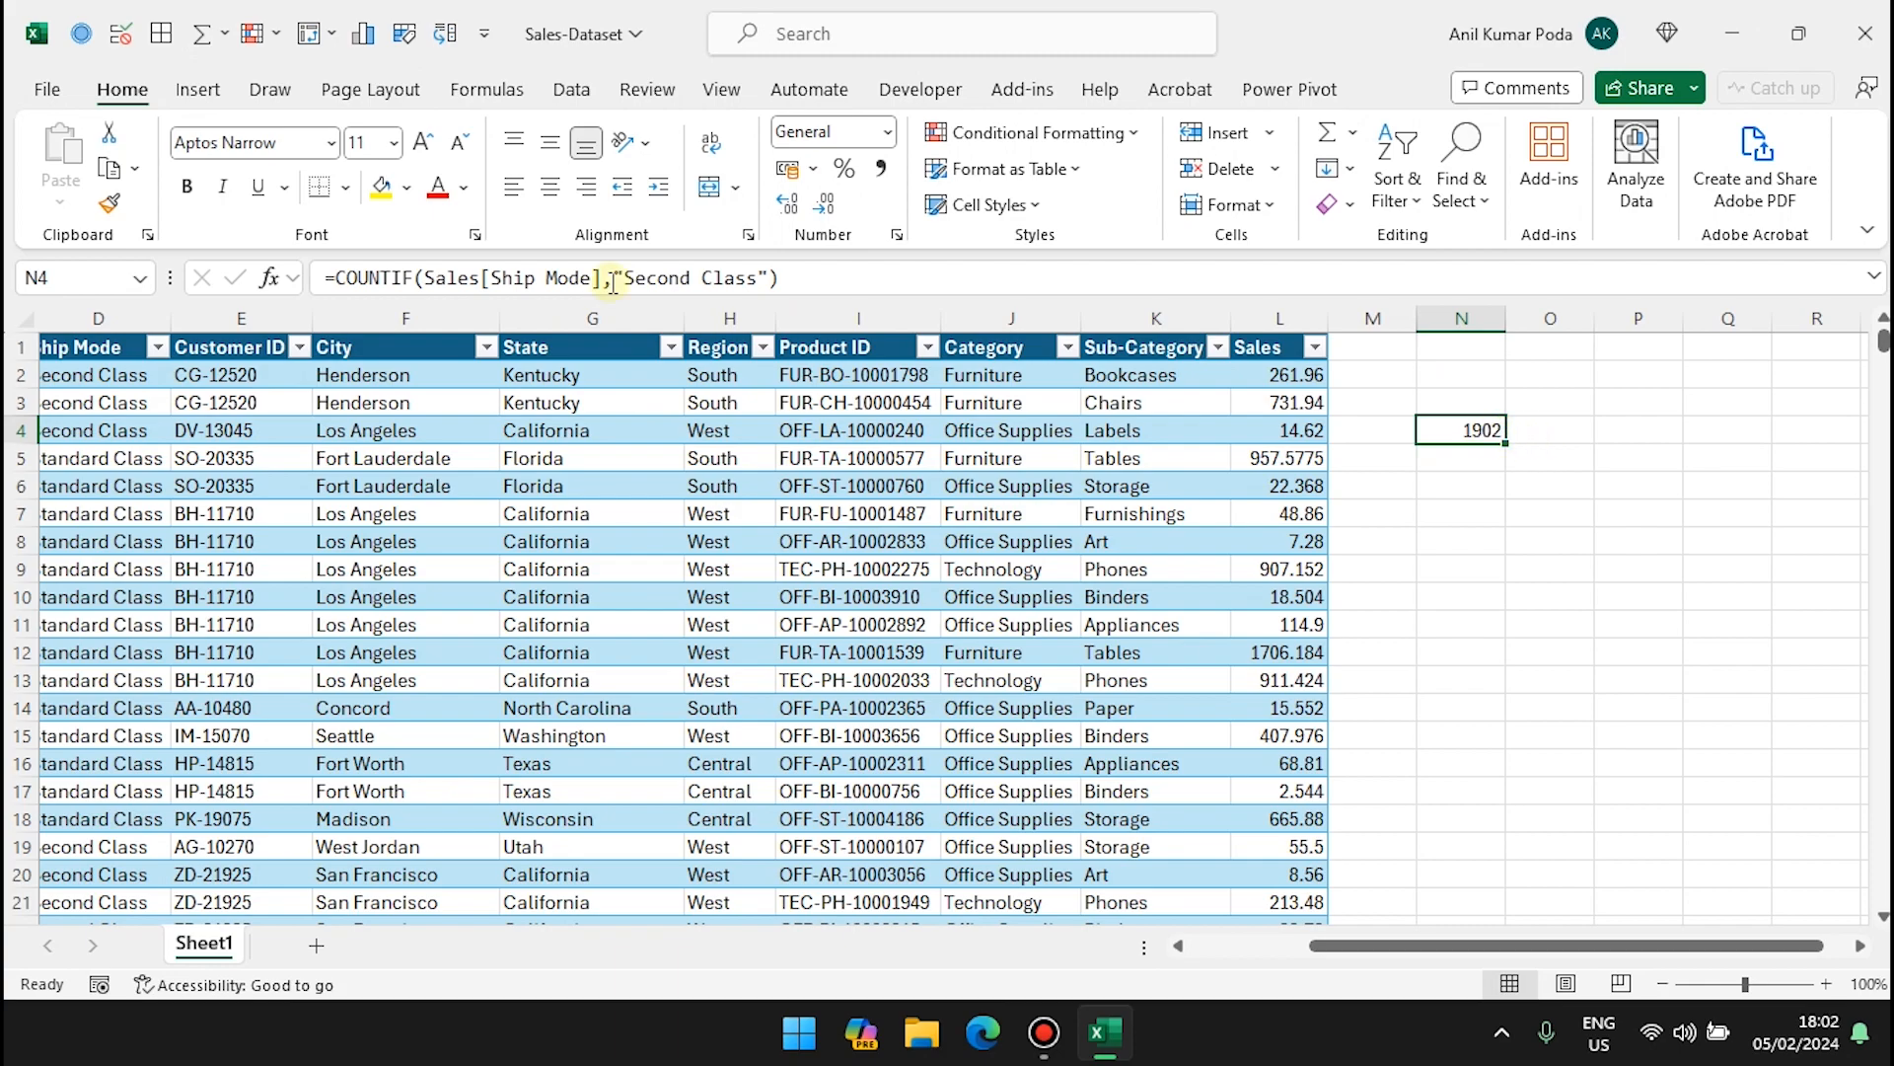
pyautogui.click(612, 283)
pyautogui.press('BackSpace')
pyautogui.press('BackSpace')
pyautogui.press('BackSpace')
pyautogui.press('BackSpace')
pyautogui.press('BackSpace')
pyautogui.press('BackSpace')
pyautogui.press('BackSpace')
pyautogui.press('BackSpace')
pyautogui.press('BackSpace')
pyautogui.press('BackSpace')
pyautogui.press('BackSpace')
pyautogui.press('BackSpace')
pyautogui.press('BackSpace')
pyautogui.press('BackSpace')
pyautogui.press('BackSpace')
pyautogui.press('BackSpace')
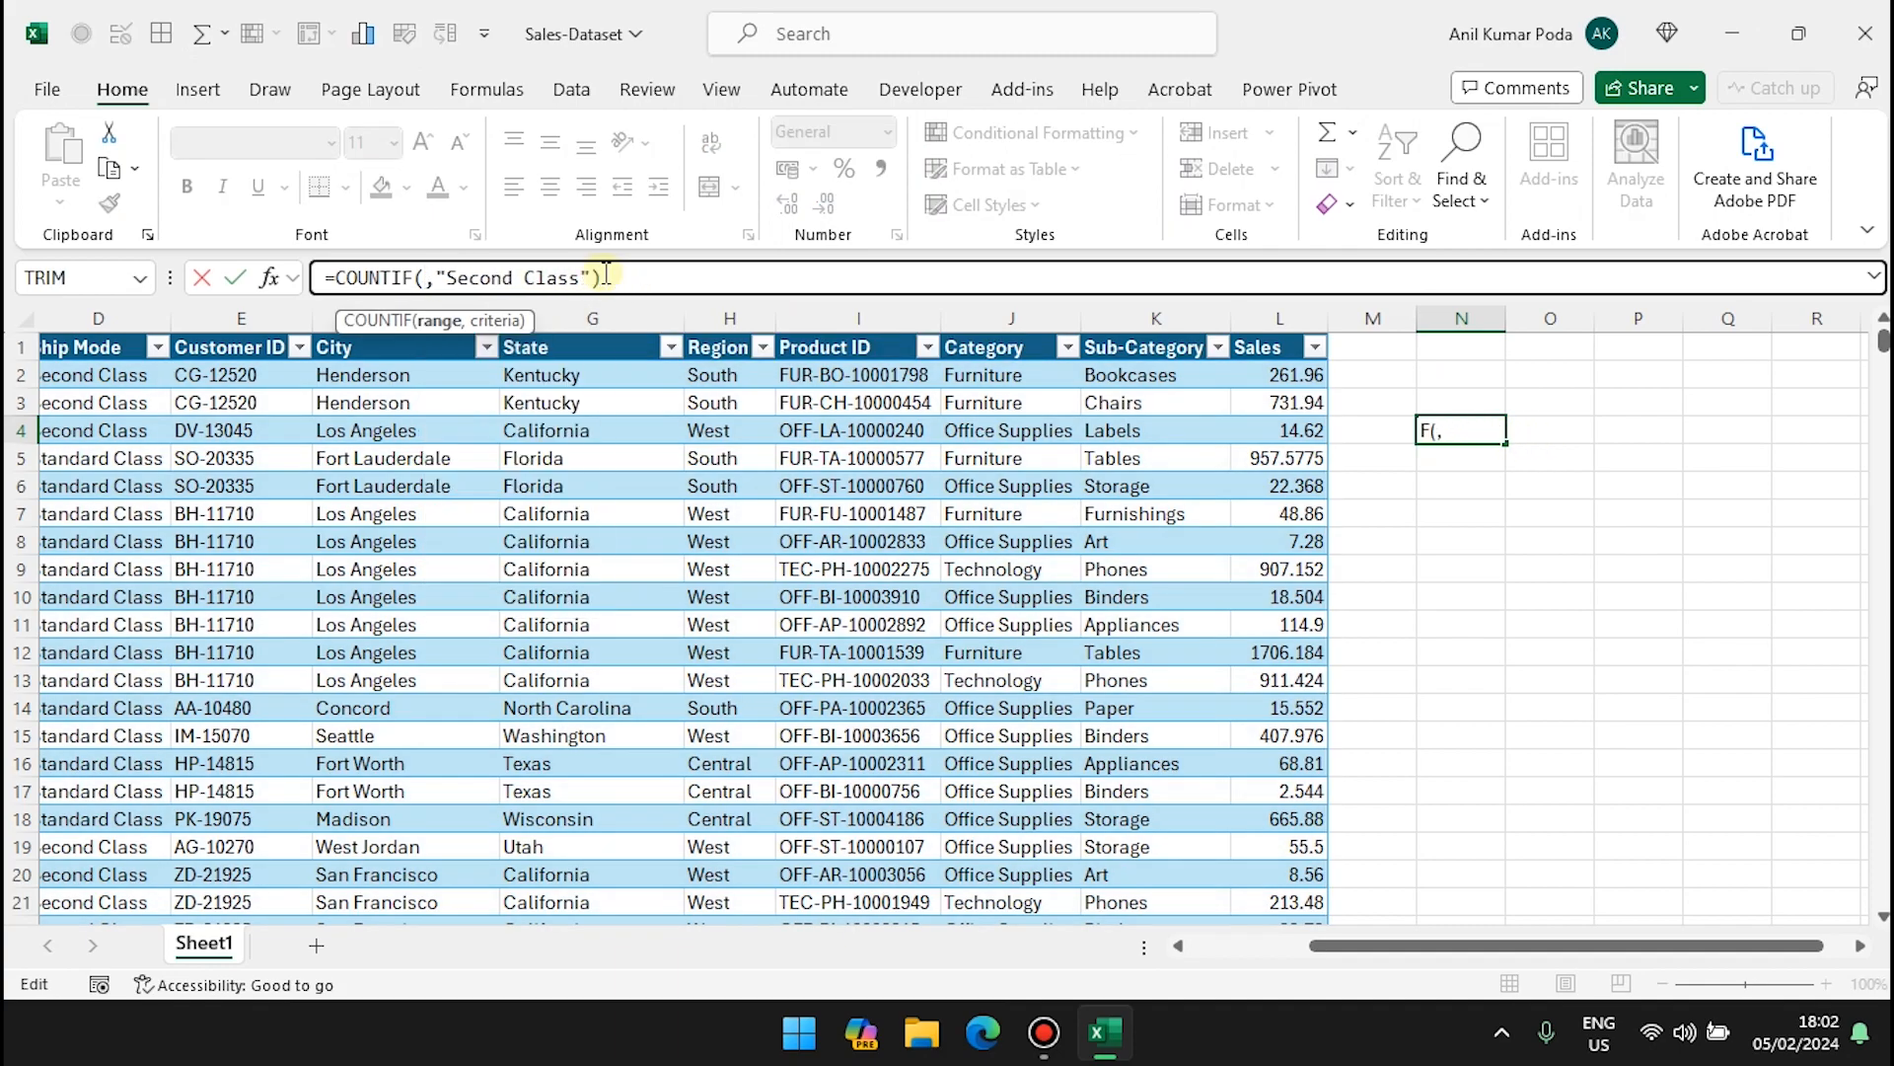
pyautogui.write('Sal')
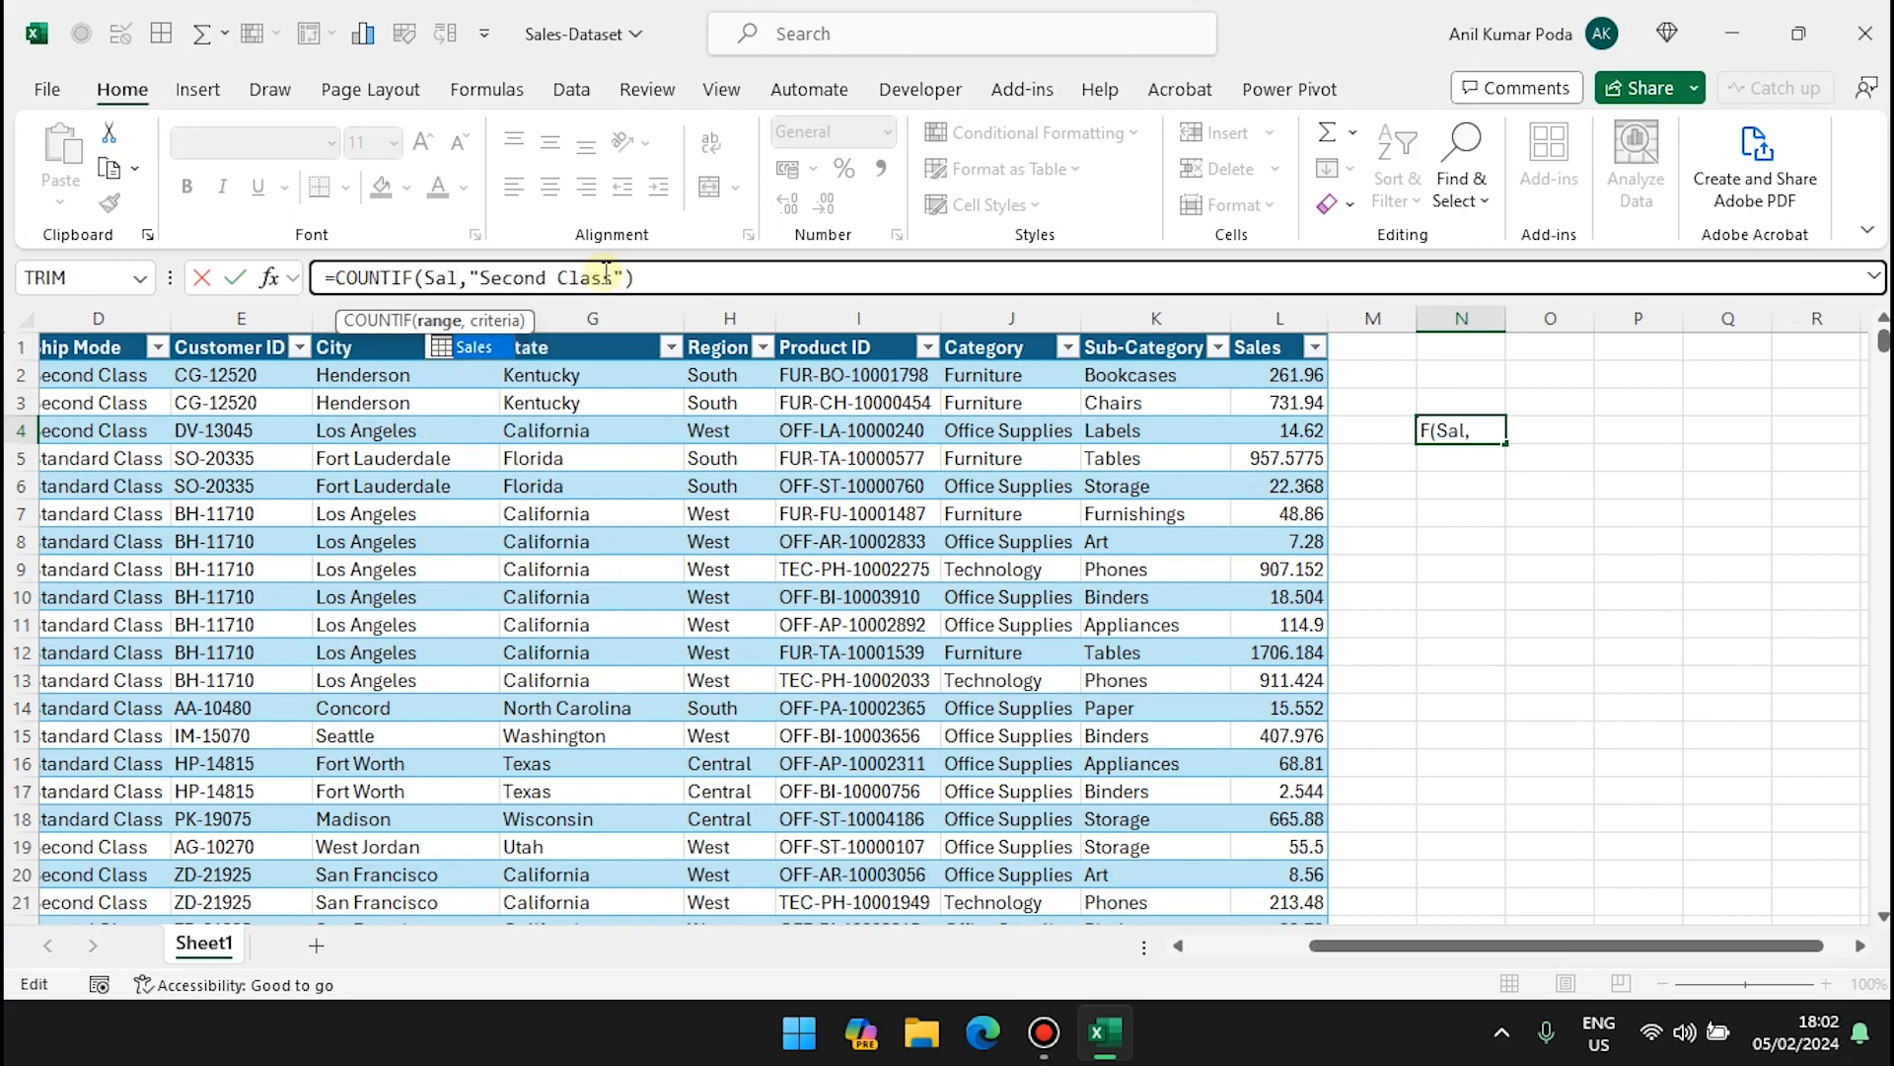
pyautogui.write('es')
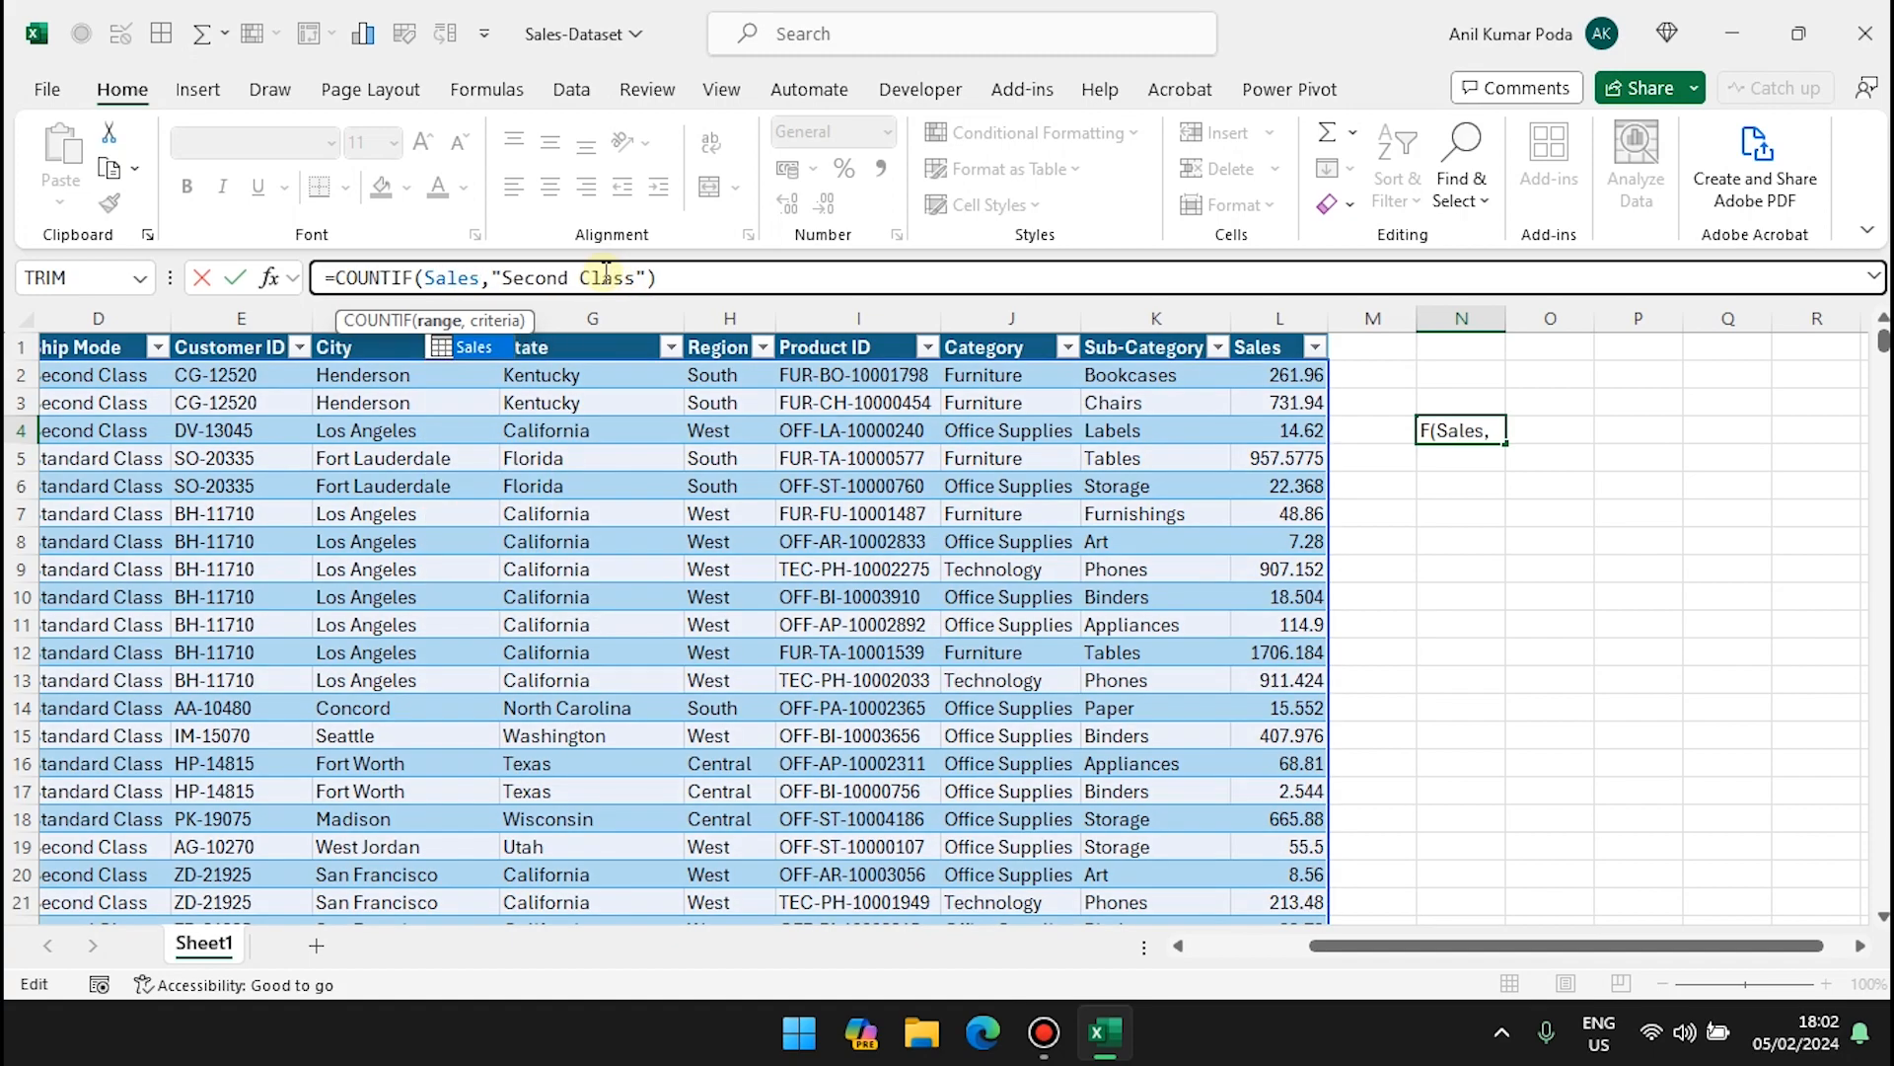
pyautogui.write('[')
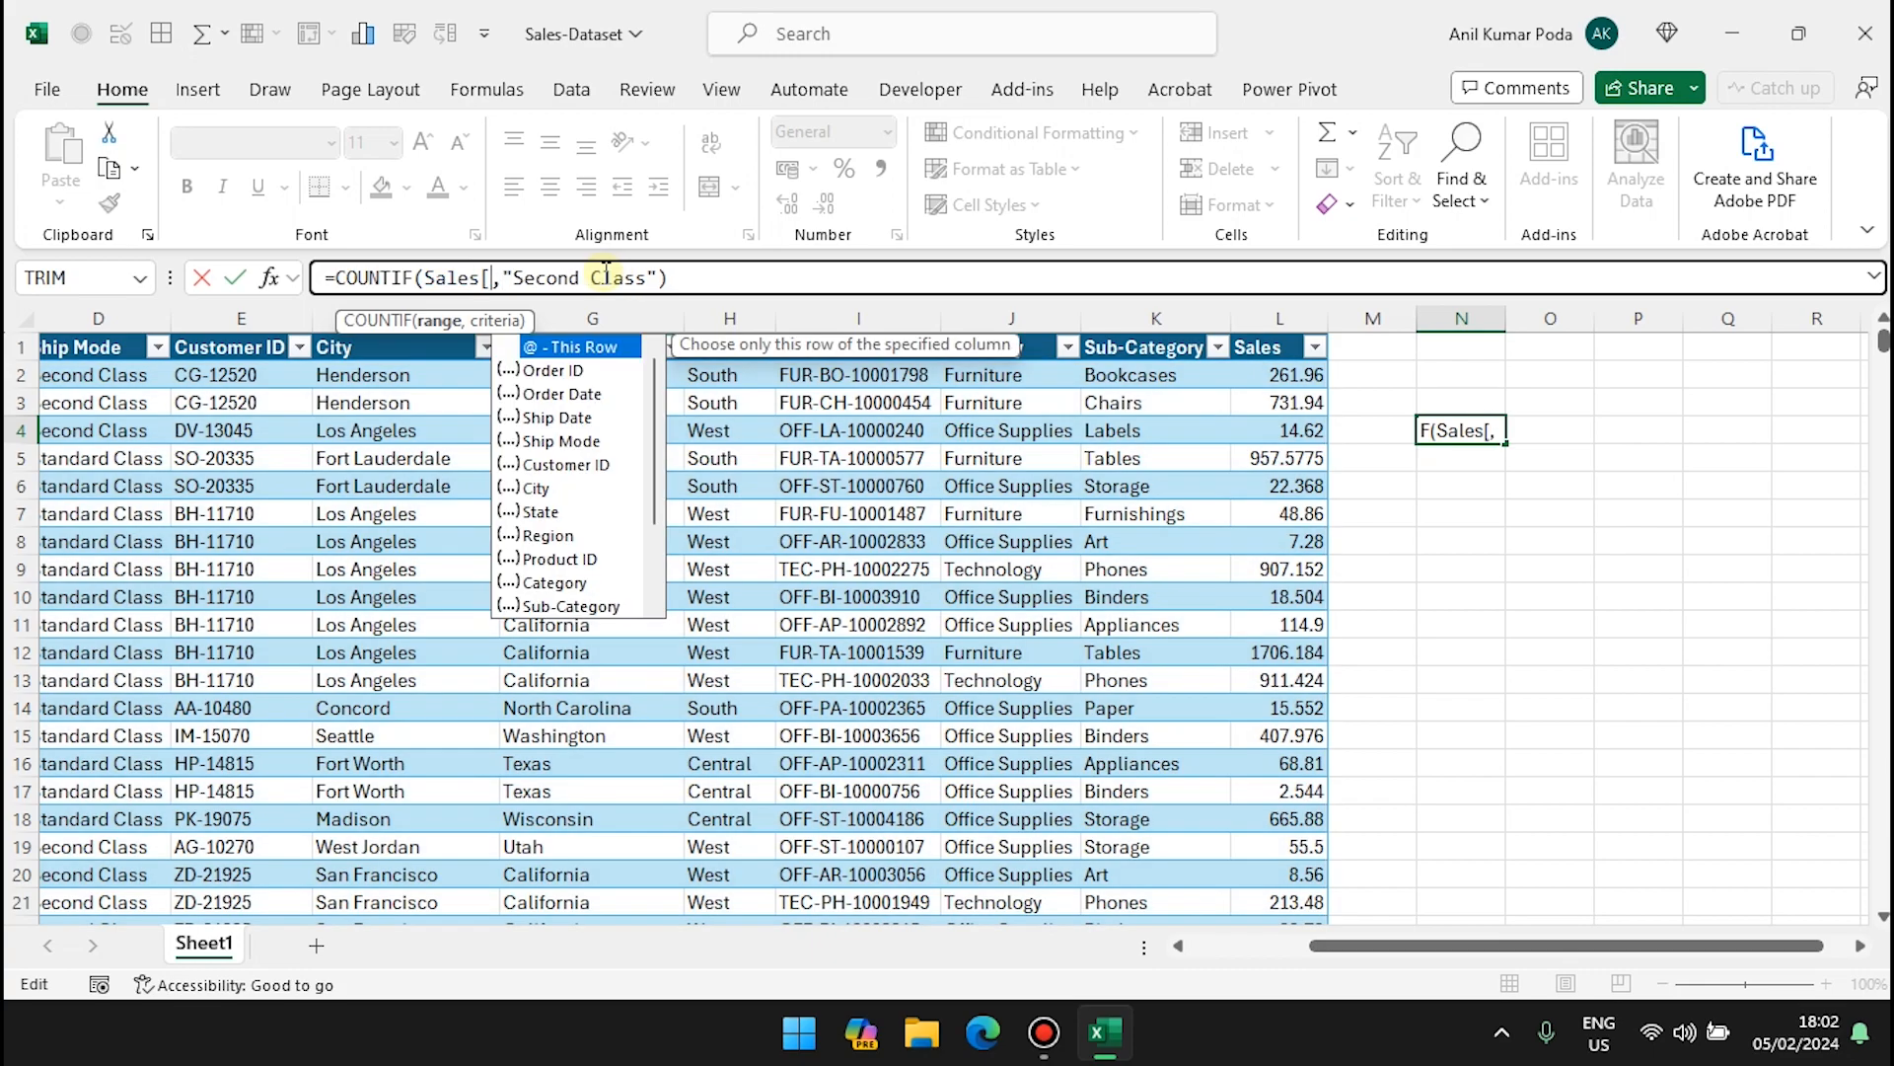
pyautogui.write('Sa')
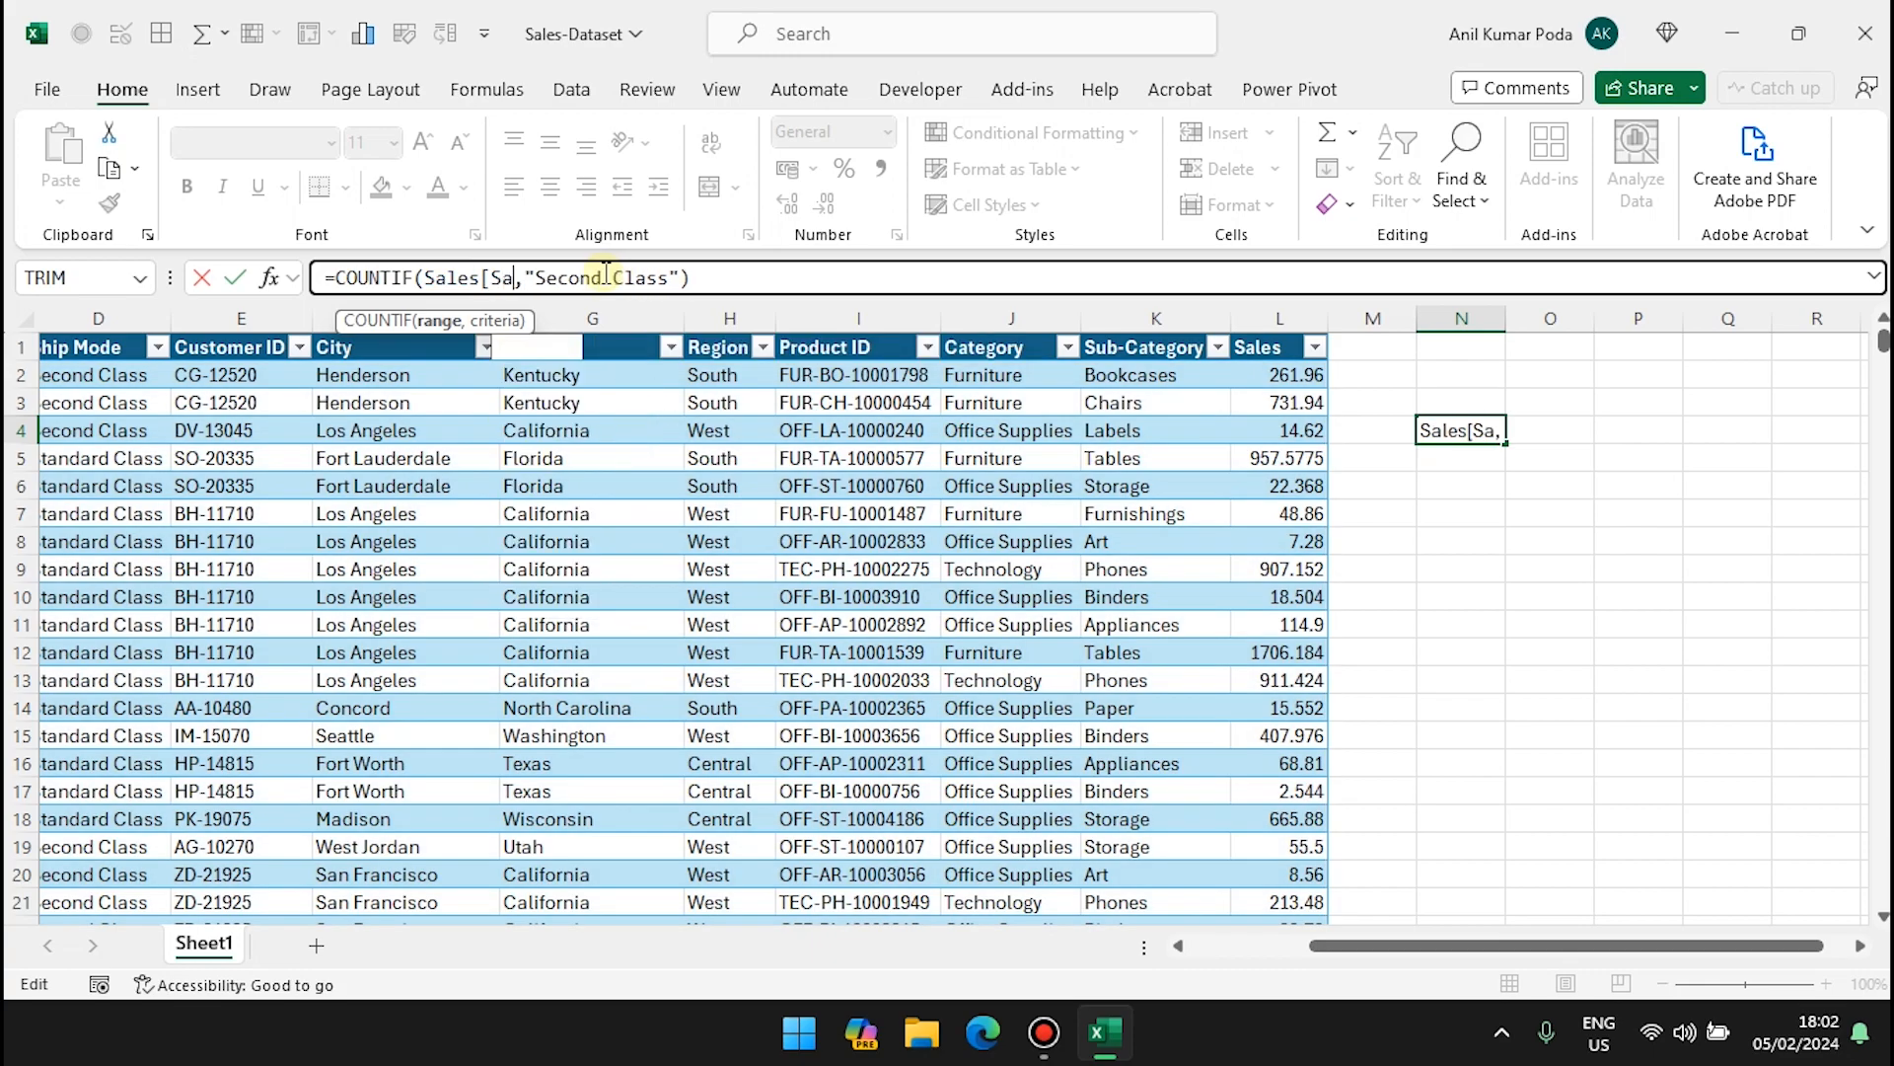
pyautogui.press('BackSpace')
pyautogui.write('t')
pyautogui.press('Tab')
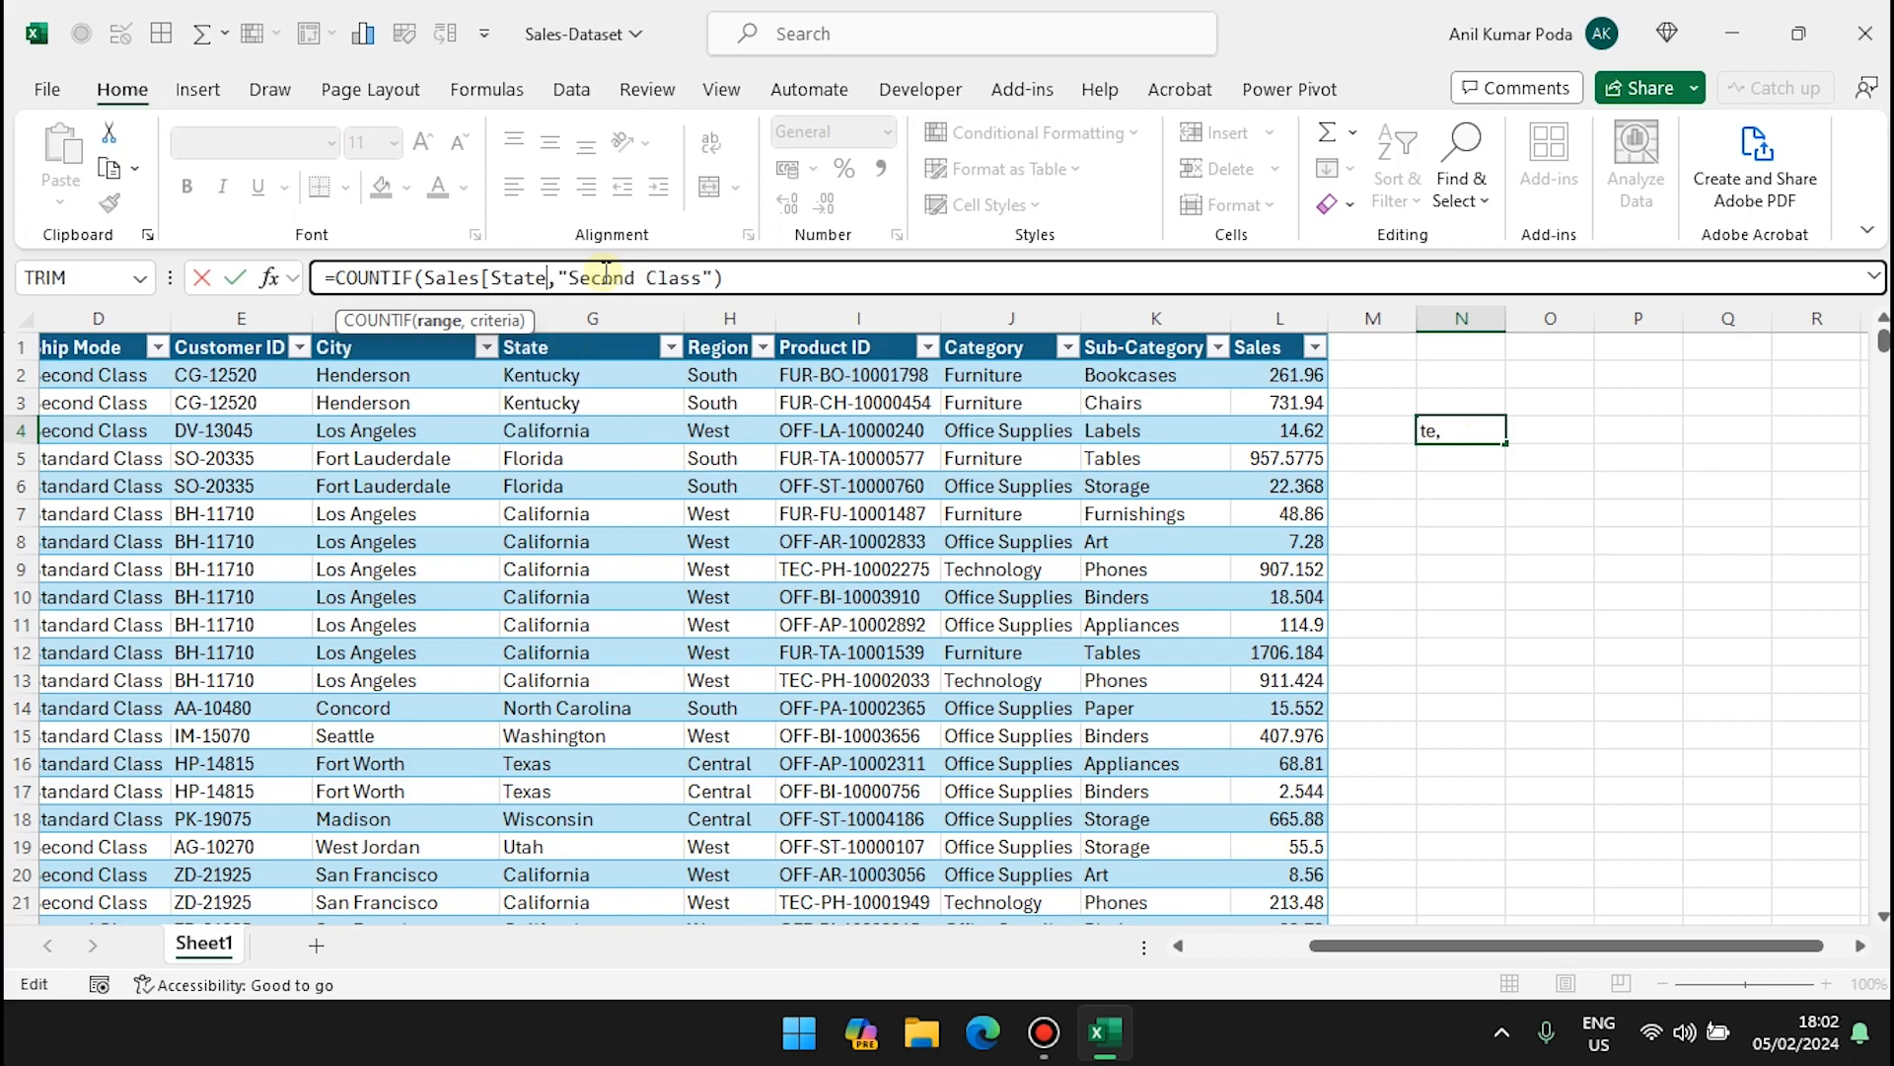
pyautogui.write(']')
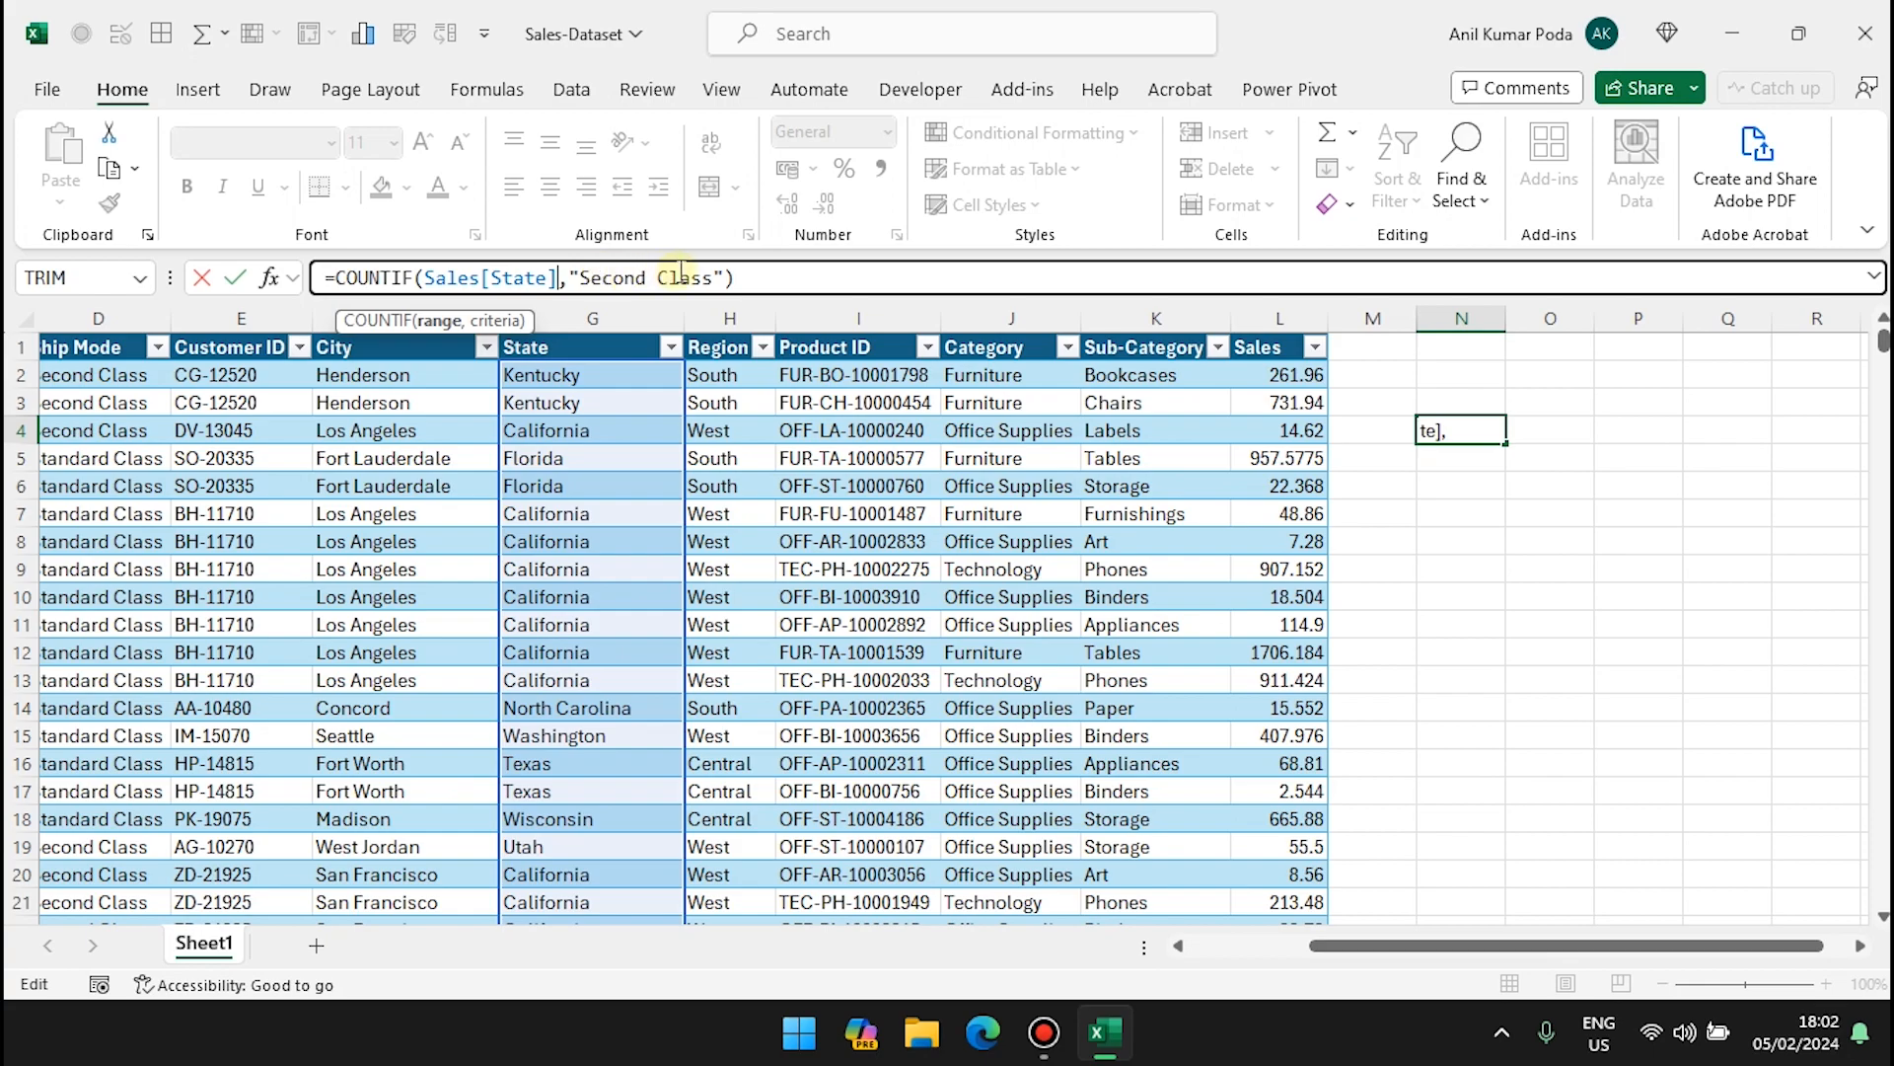
# Step: Change the criteria of the COUNTIF formula in N4 to "Florida" and commit the formula
pyautogui.click(714, 277)
pyautogui.press('BackSpace')
pyautogui.press('BackSpace')
pyautogui.press('BackSpace')
pyautogui.press('BackSpace')
pyautogui.press('BackSpace')
pyautogui.press('BackSpace')
pyautogui.press('BackSpace')
pyautogui.press('BackSpace')
pyautogui.press('BackSpace')
pyautogui.press('BackSpace')
pyautogui.press('BackSpace')
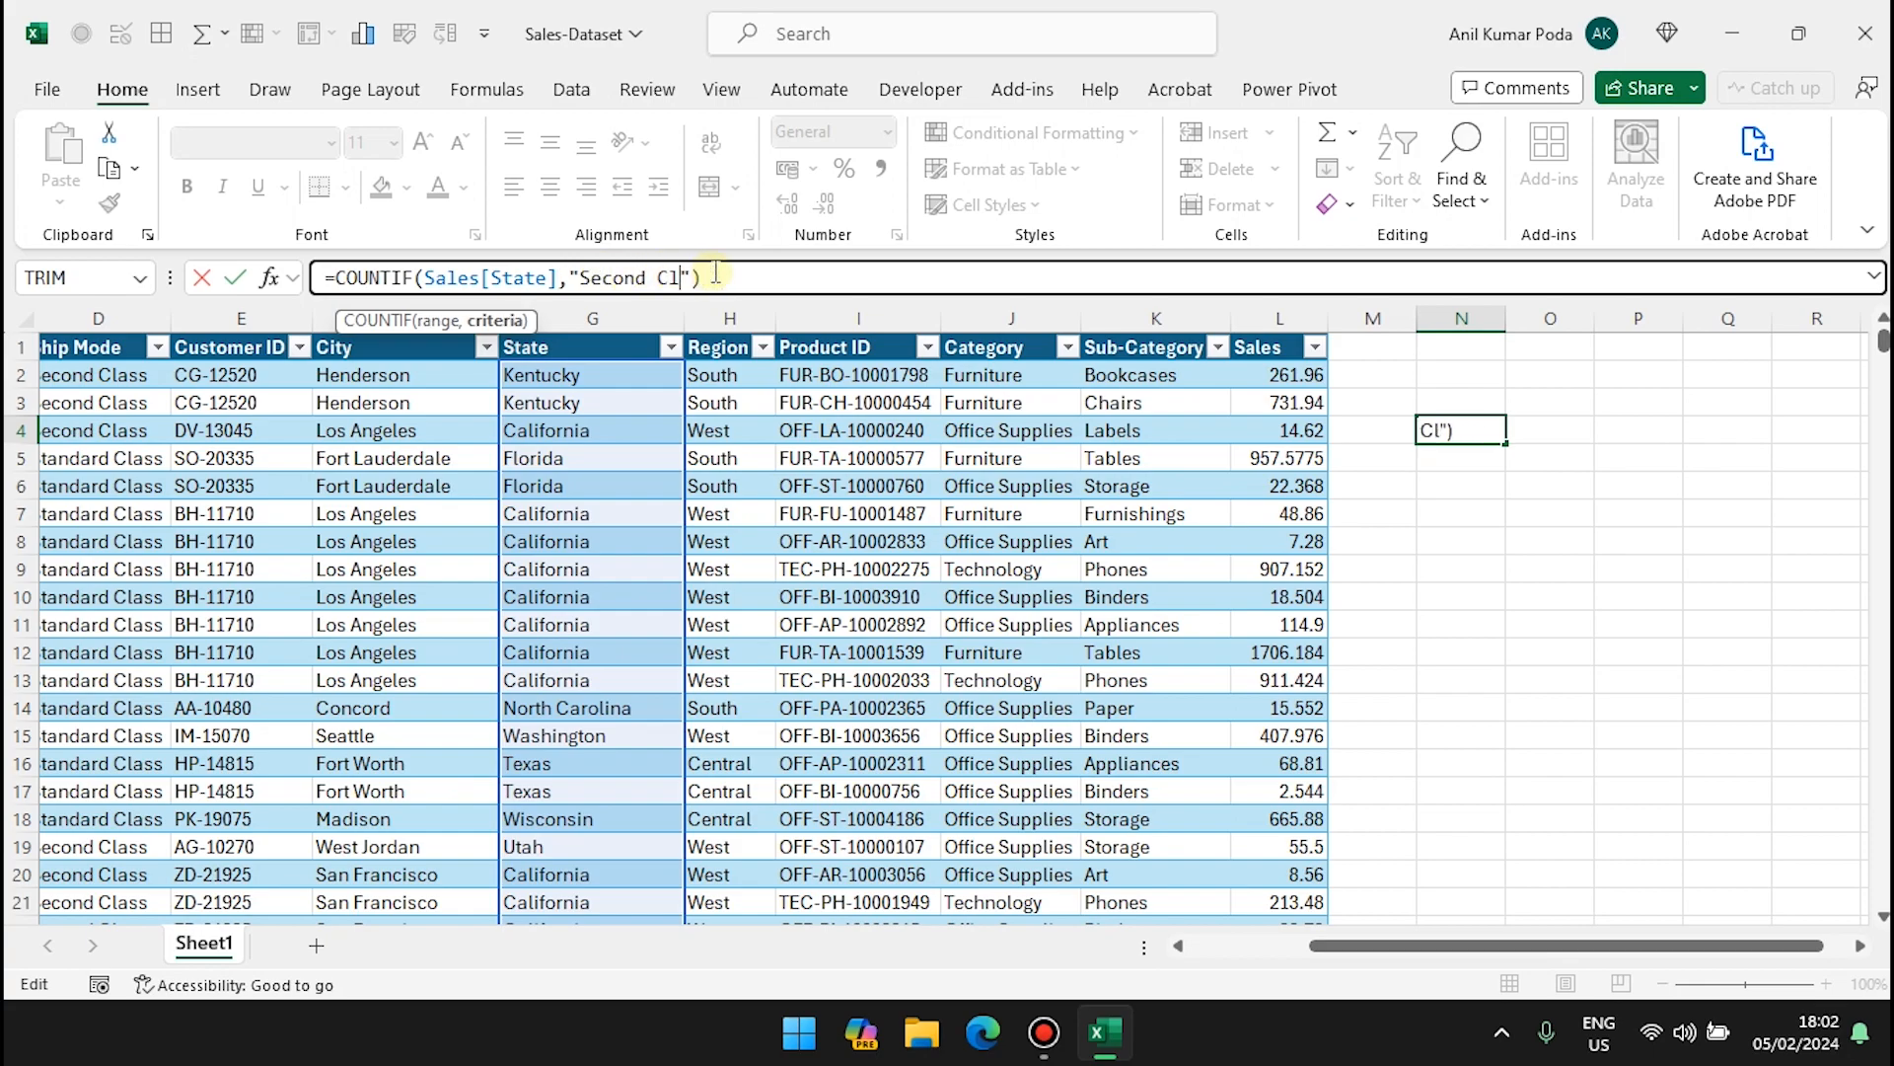
pyautogui.press('BackSpace')
pyautogui.write('Florida')
pyautogui.press('BackSpace')
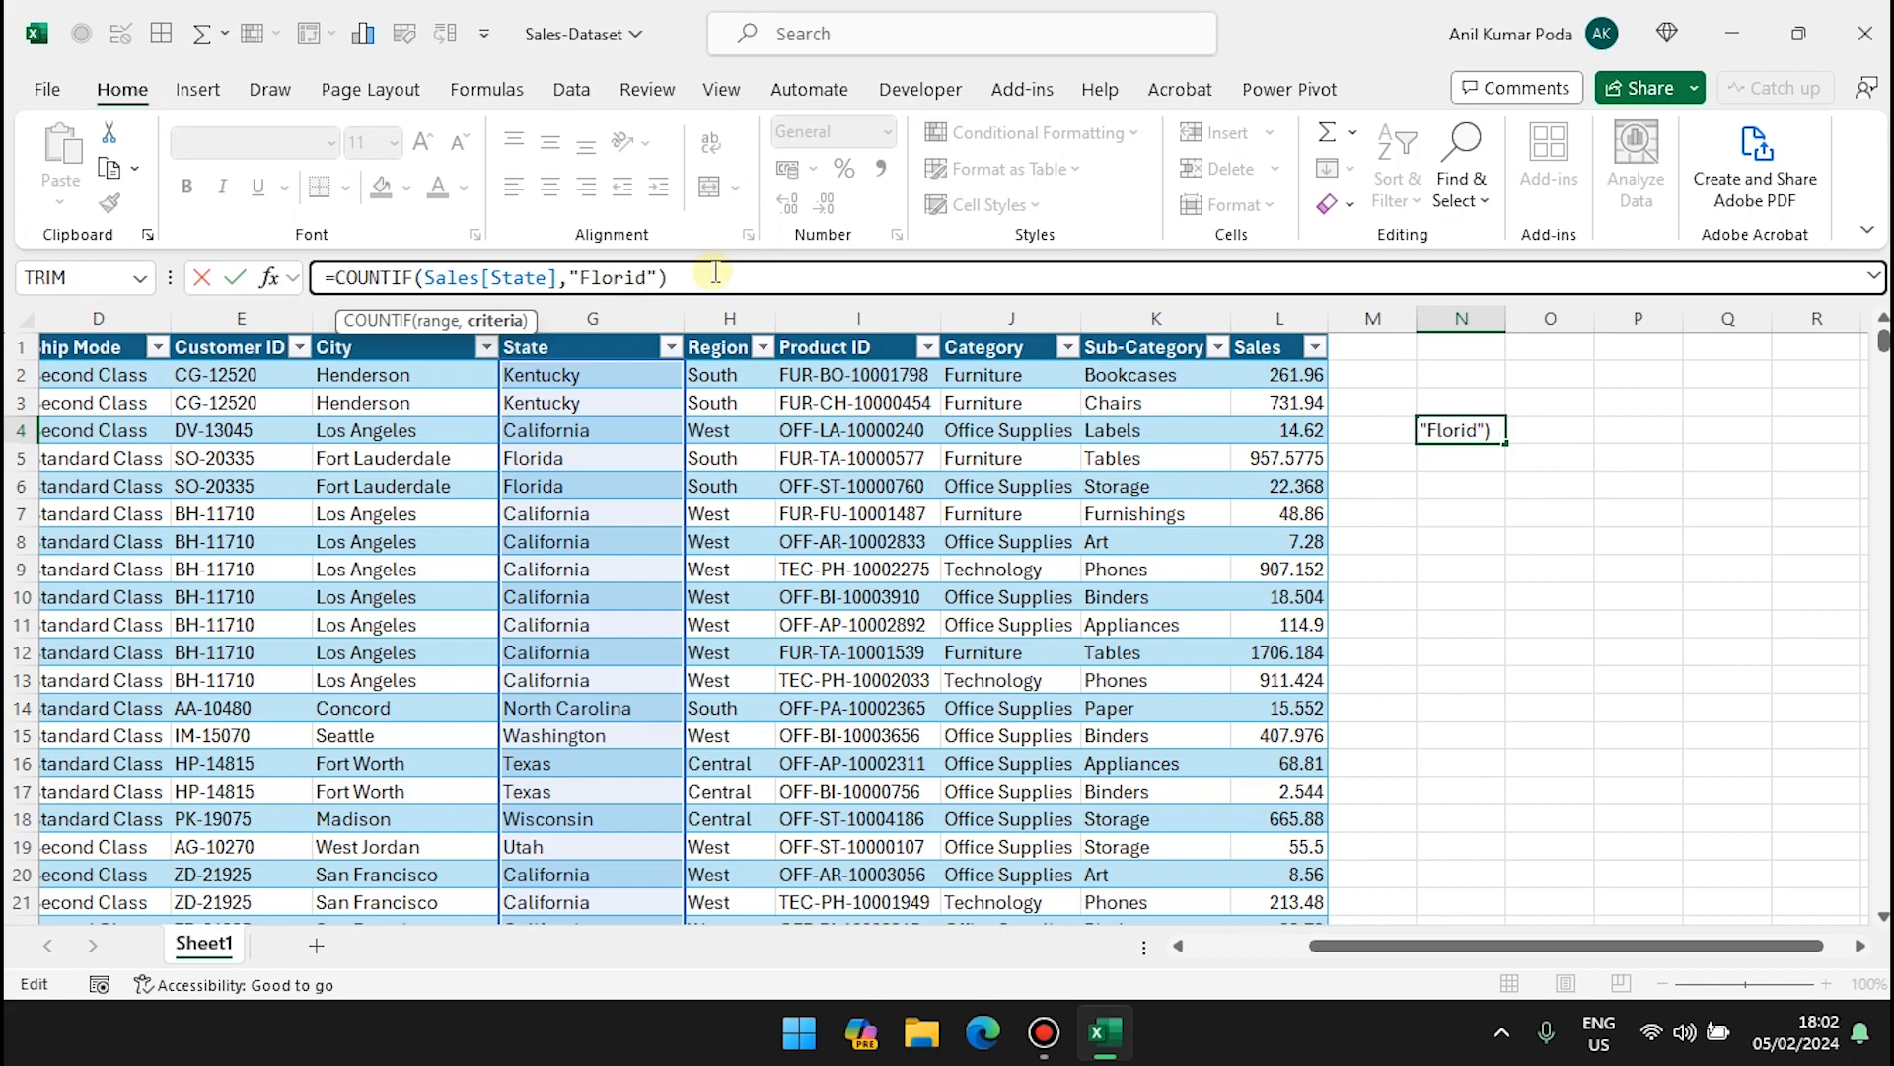
pyautogui.write('a')
pyautogui.press('Return')
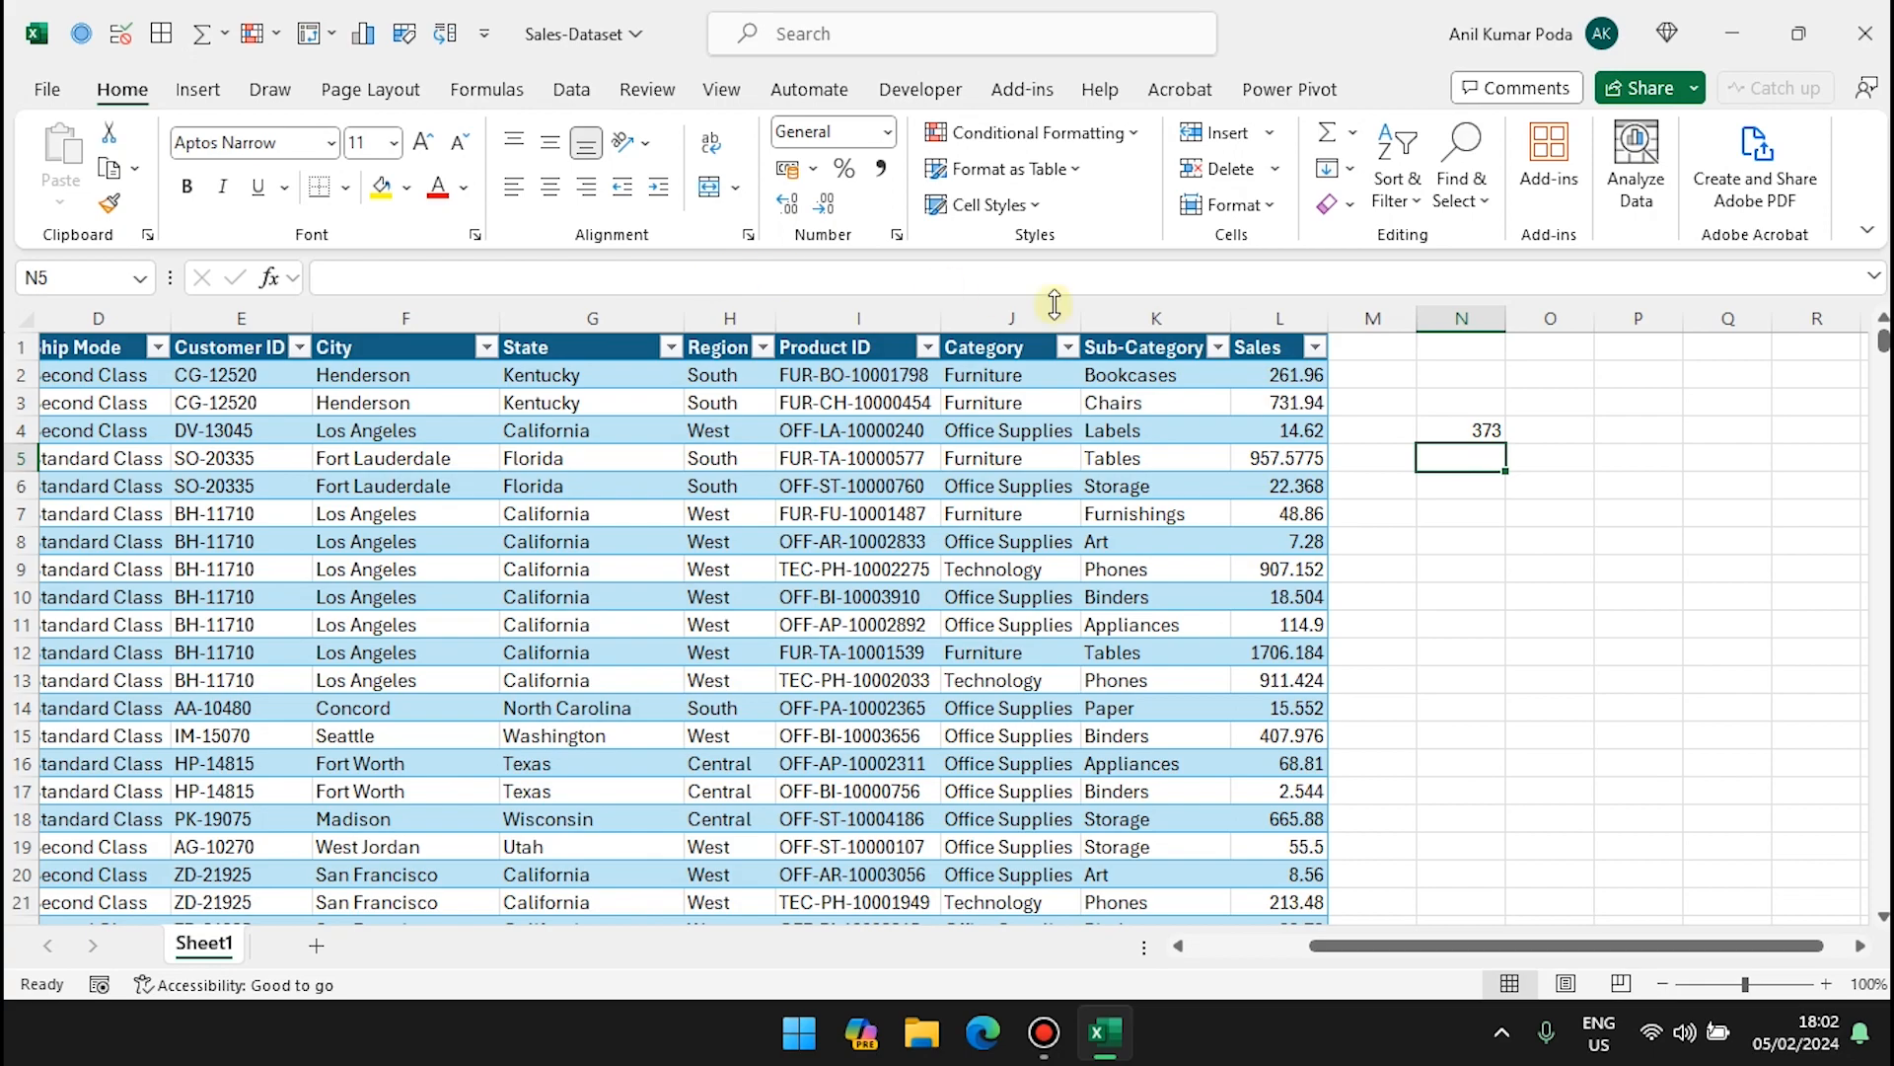
# Step: Filter the State column of the Sales table to only Florida and check its count against the COUNTIF result in N4
pyautogui.click(1480, 434)
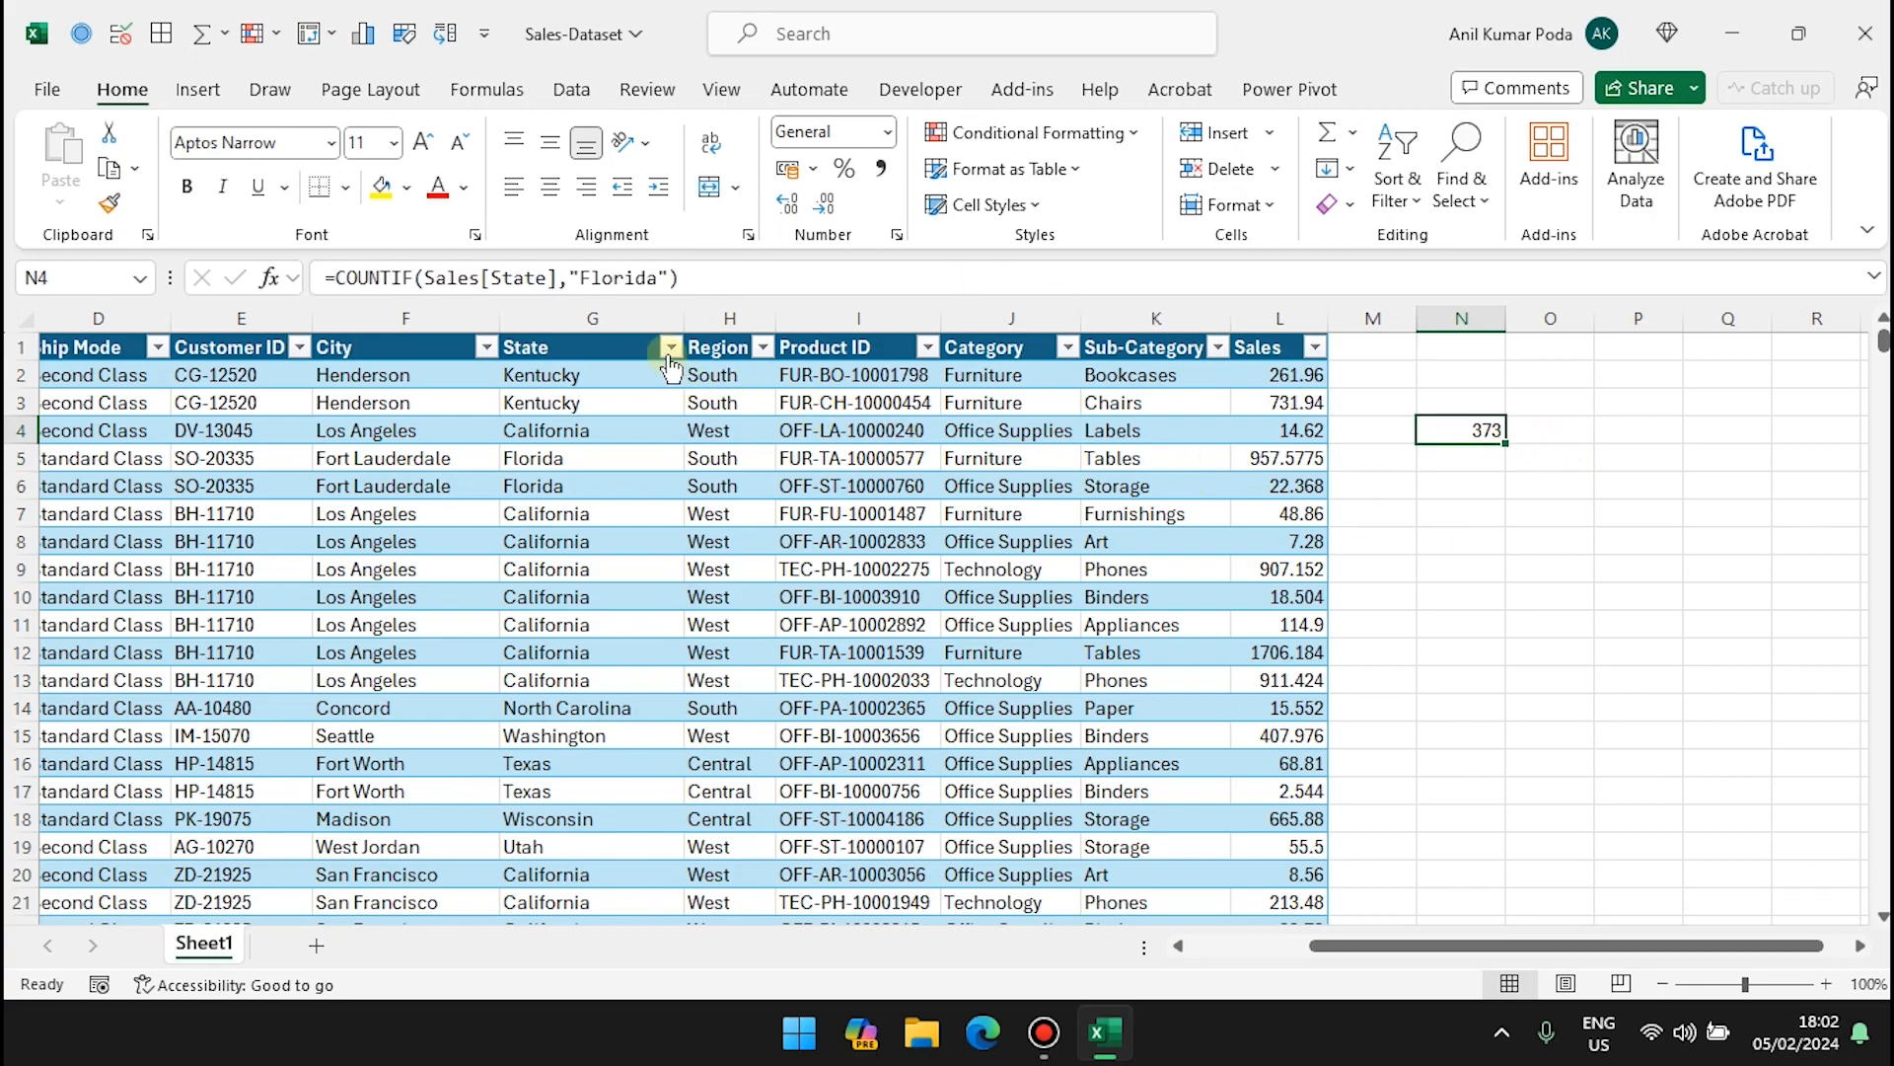
pyautogui.click(671, 349)
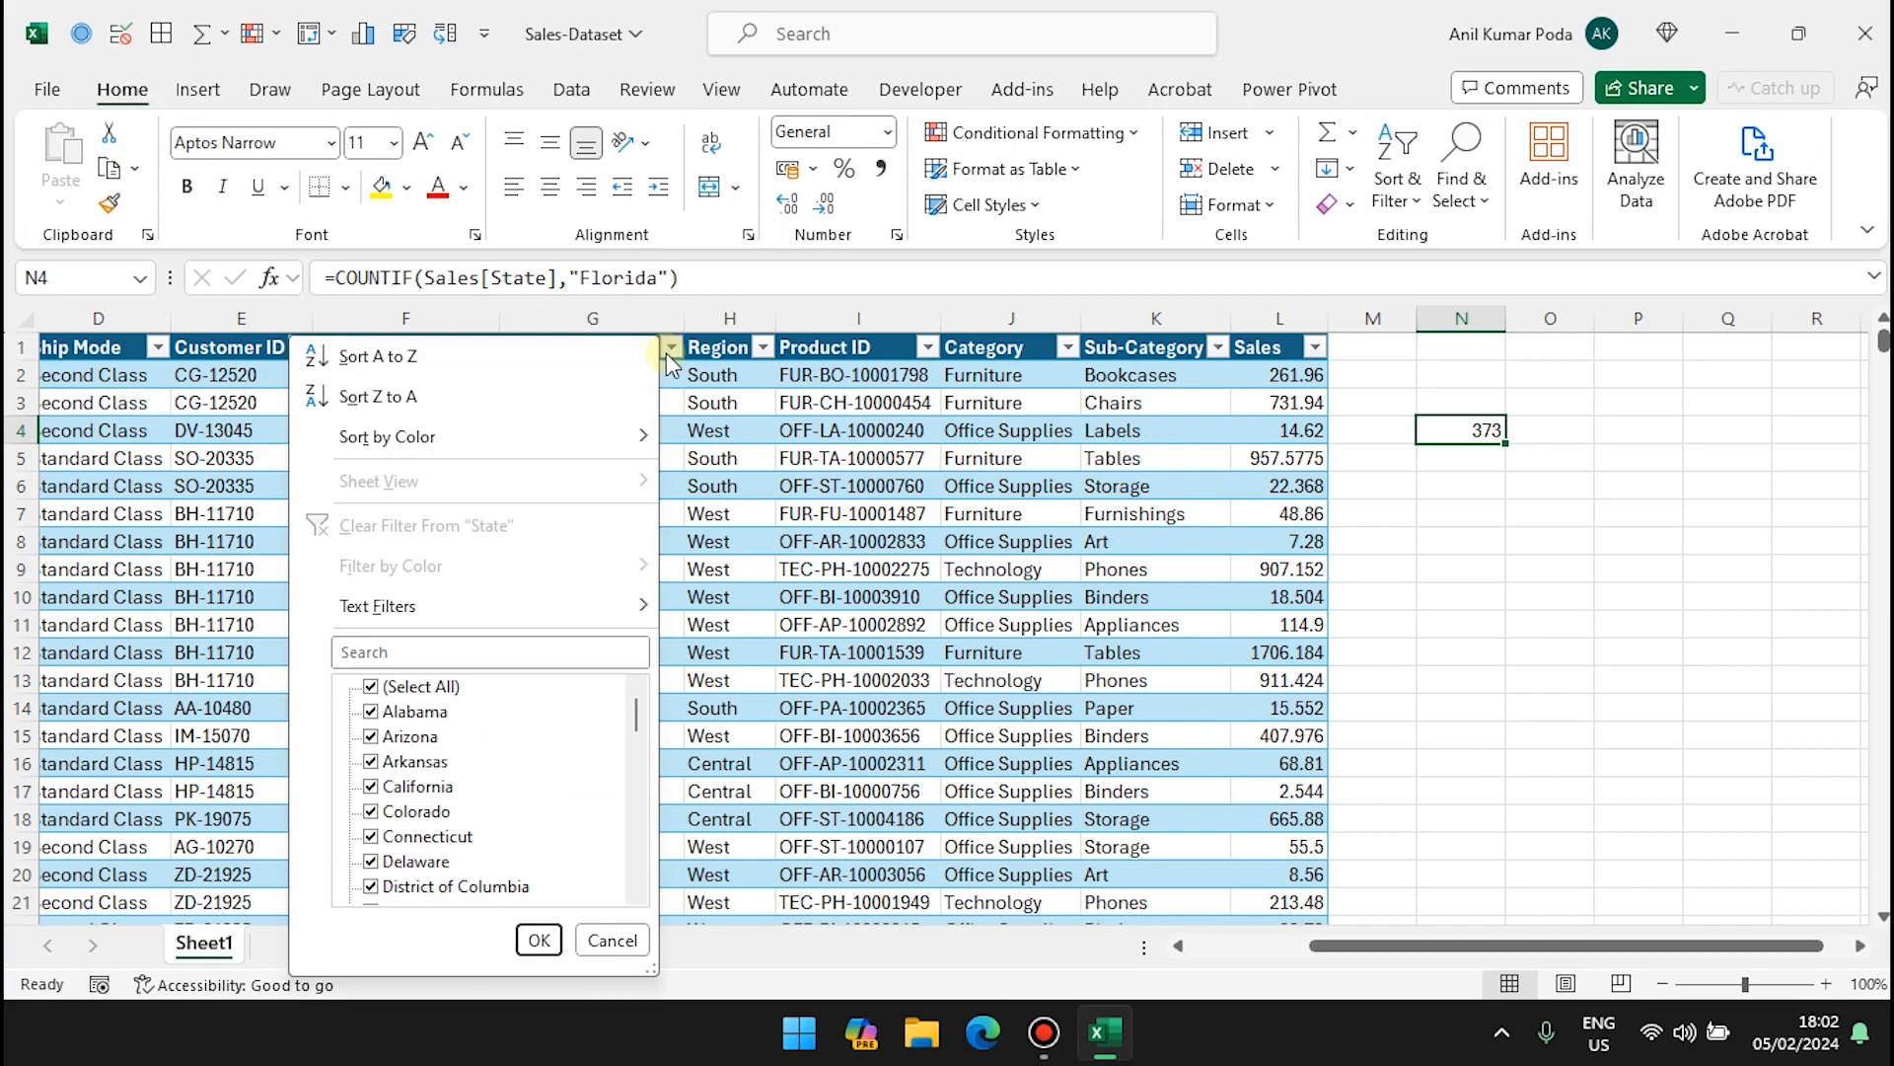
pyautogui.click(419, 655)
pyautogui.write('florid')
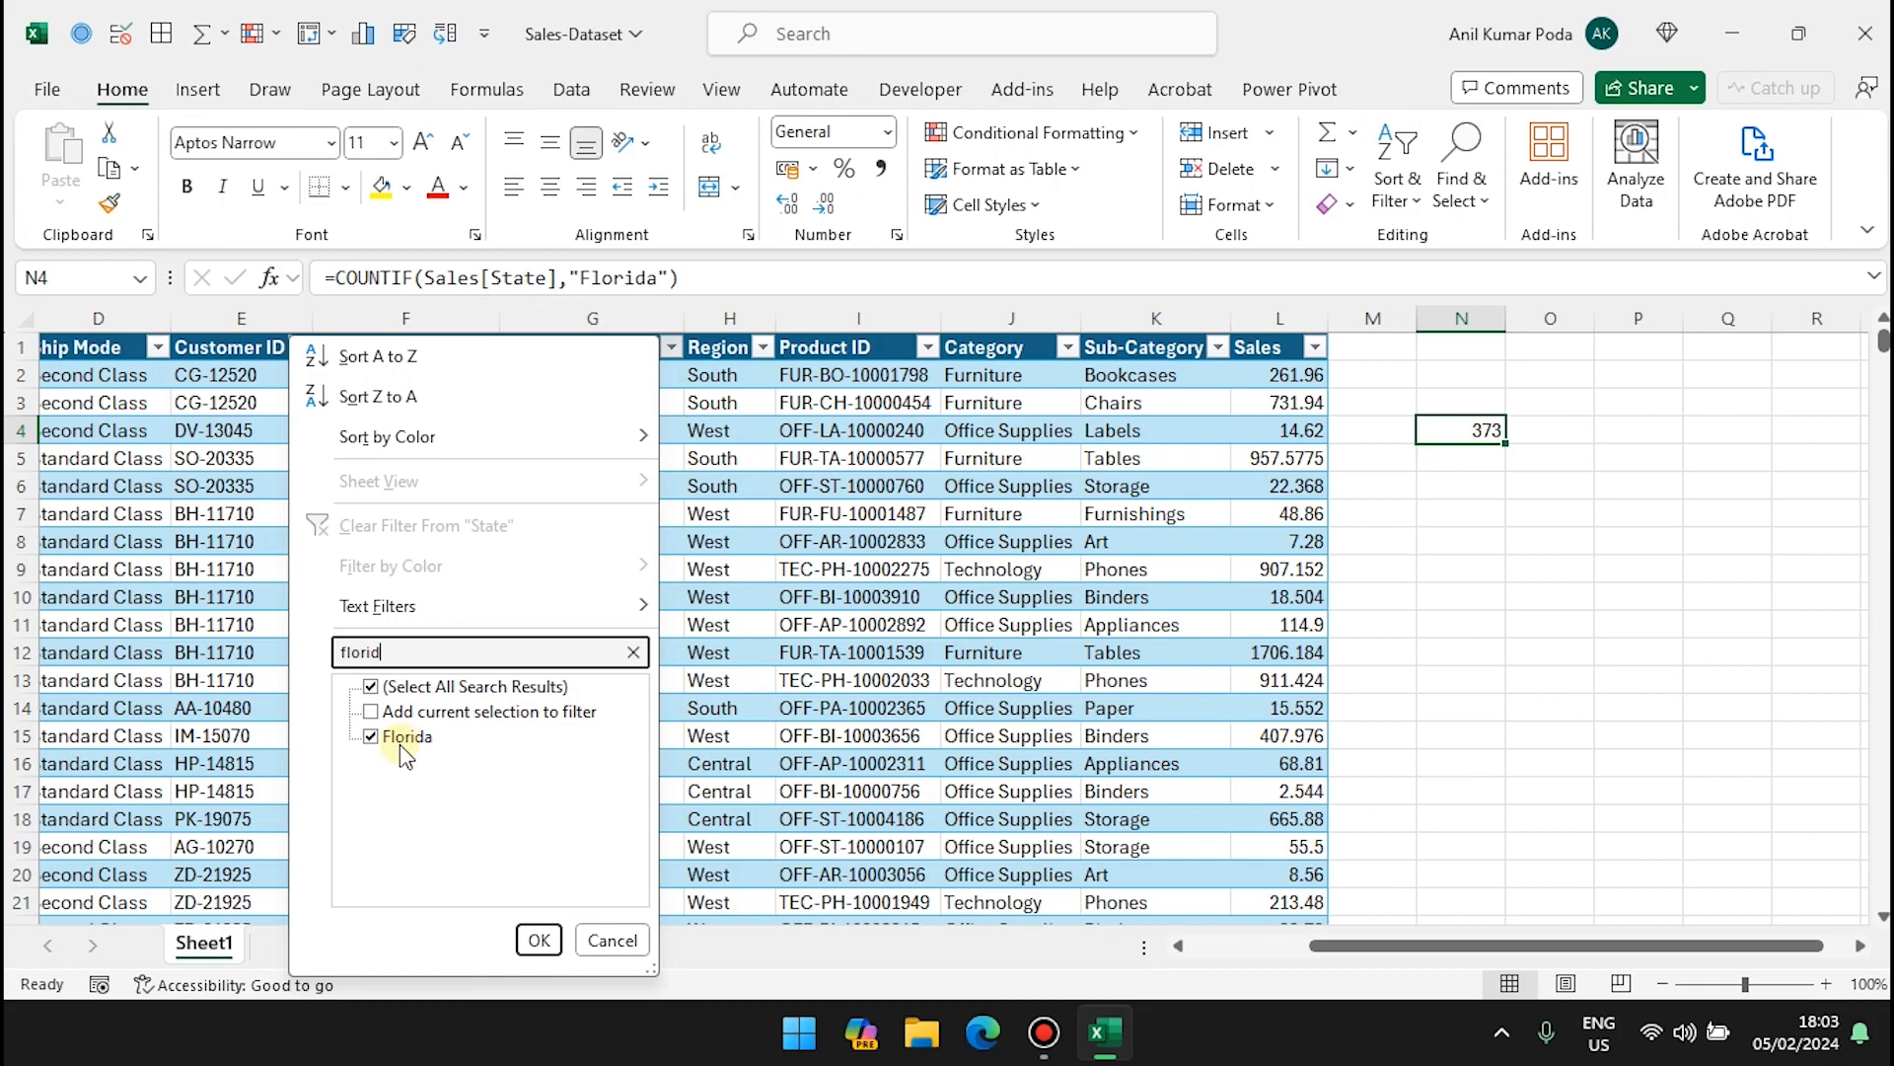
pyautogui.click(537, 940)
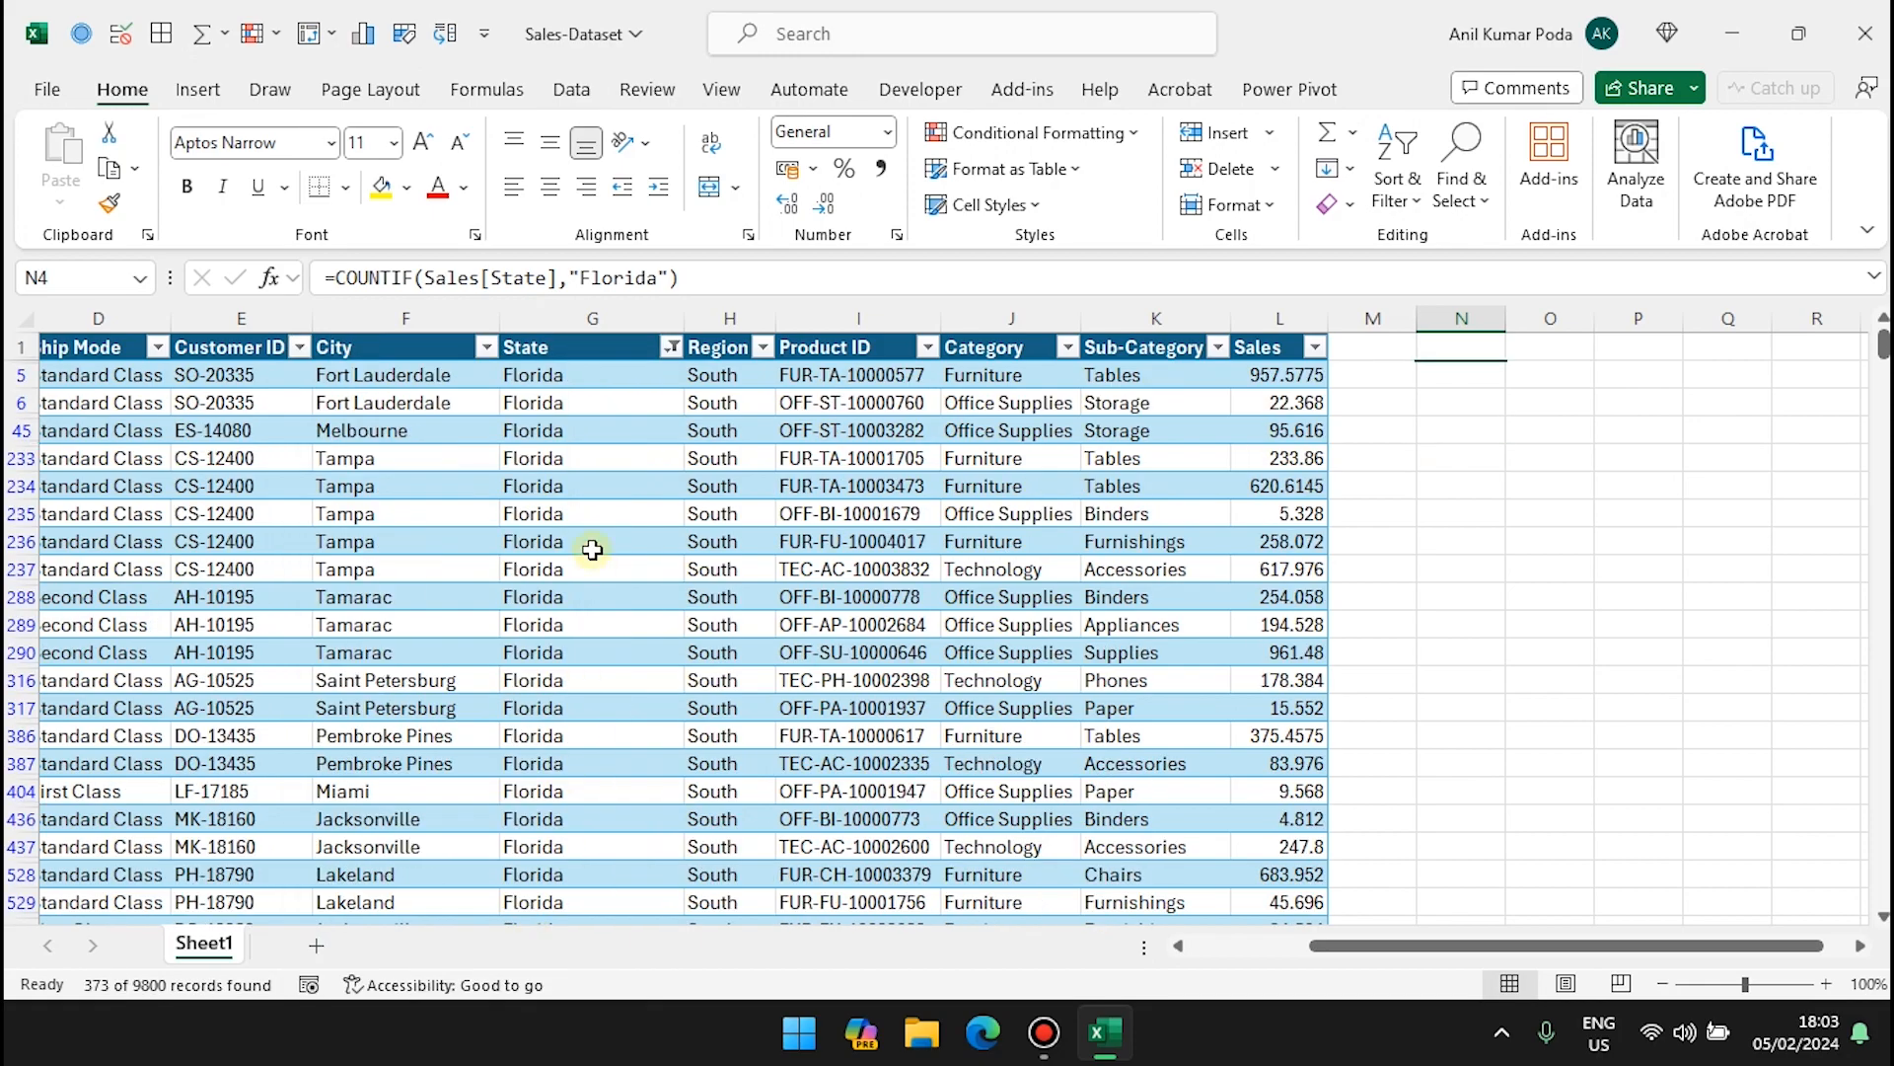
pyautogui.click(560, 320)
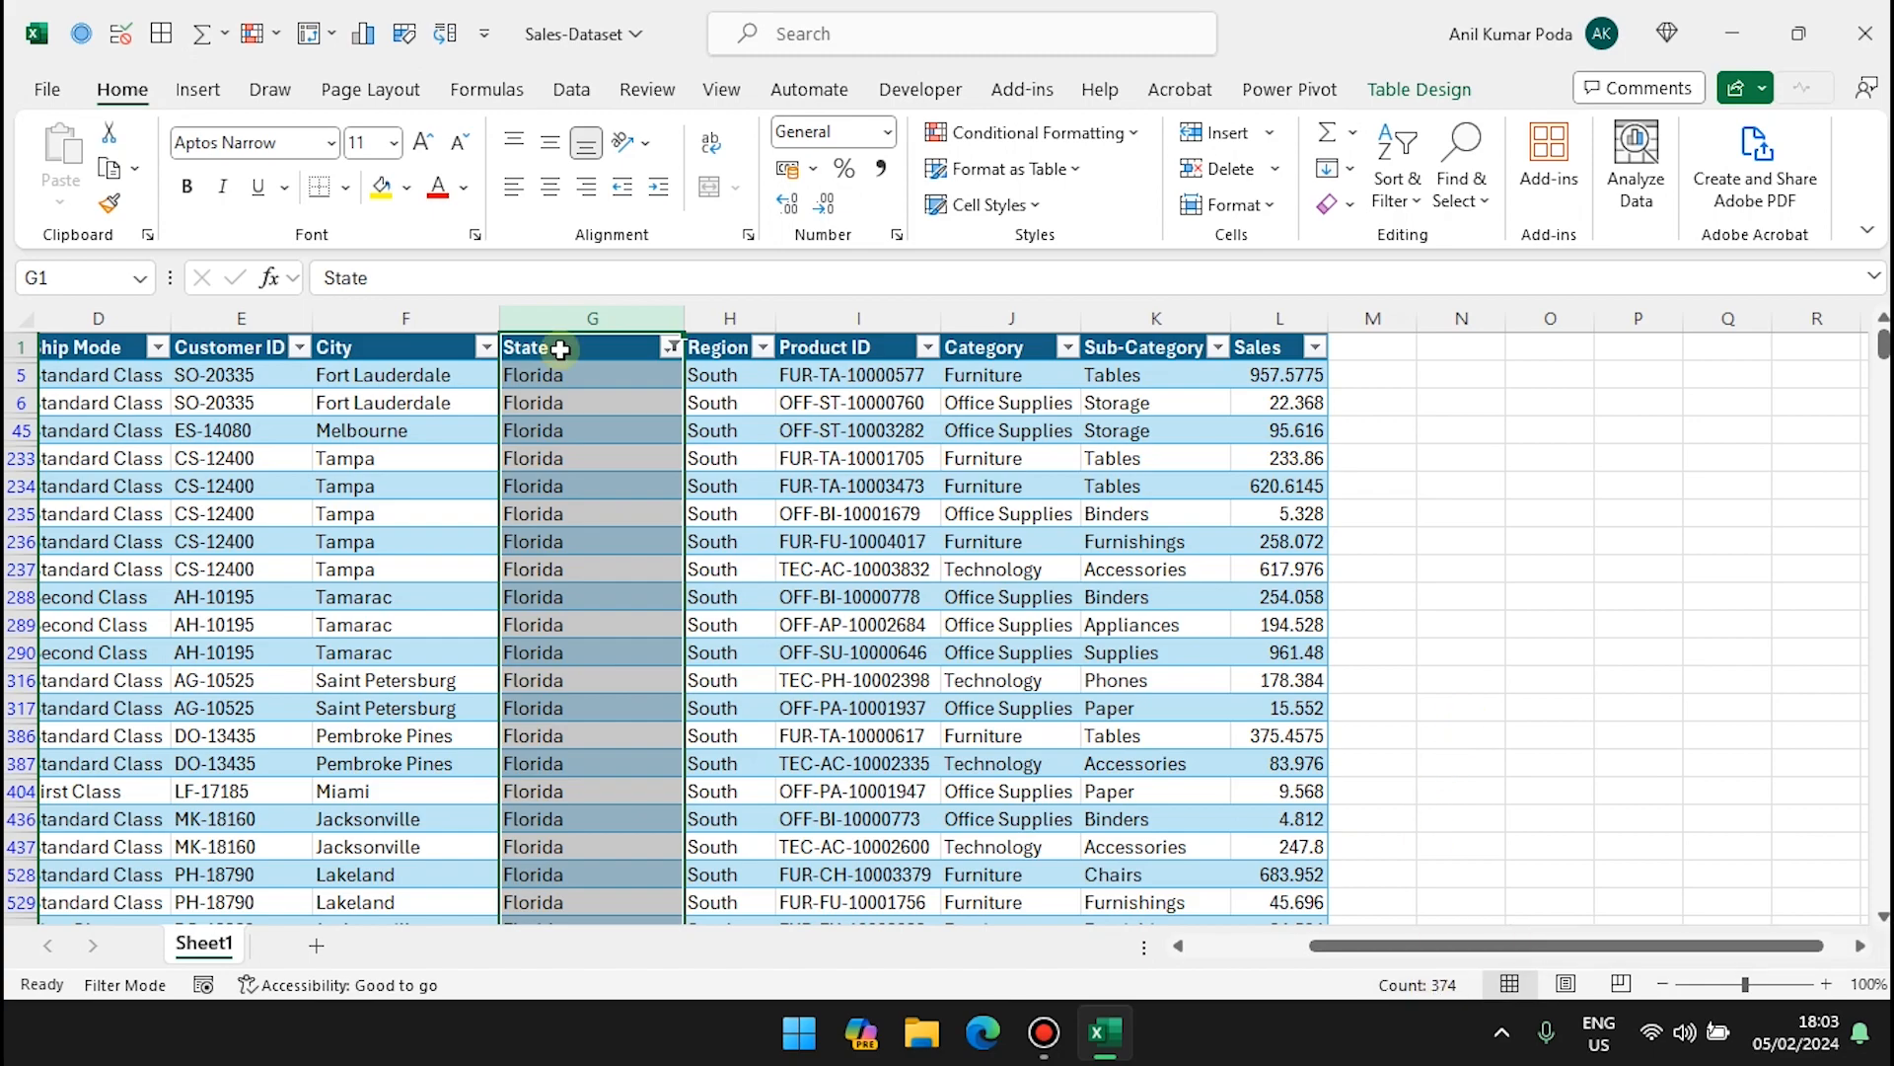
pyautogui.click(1446, 652)
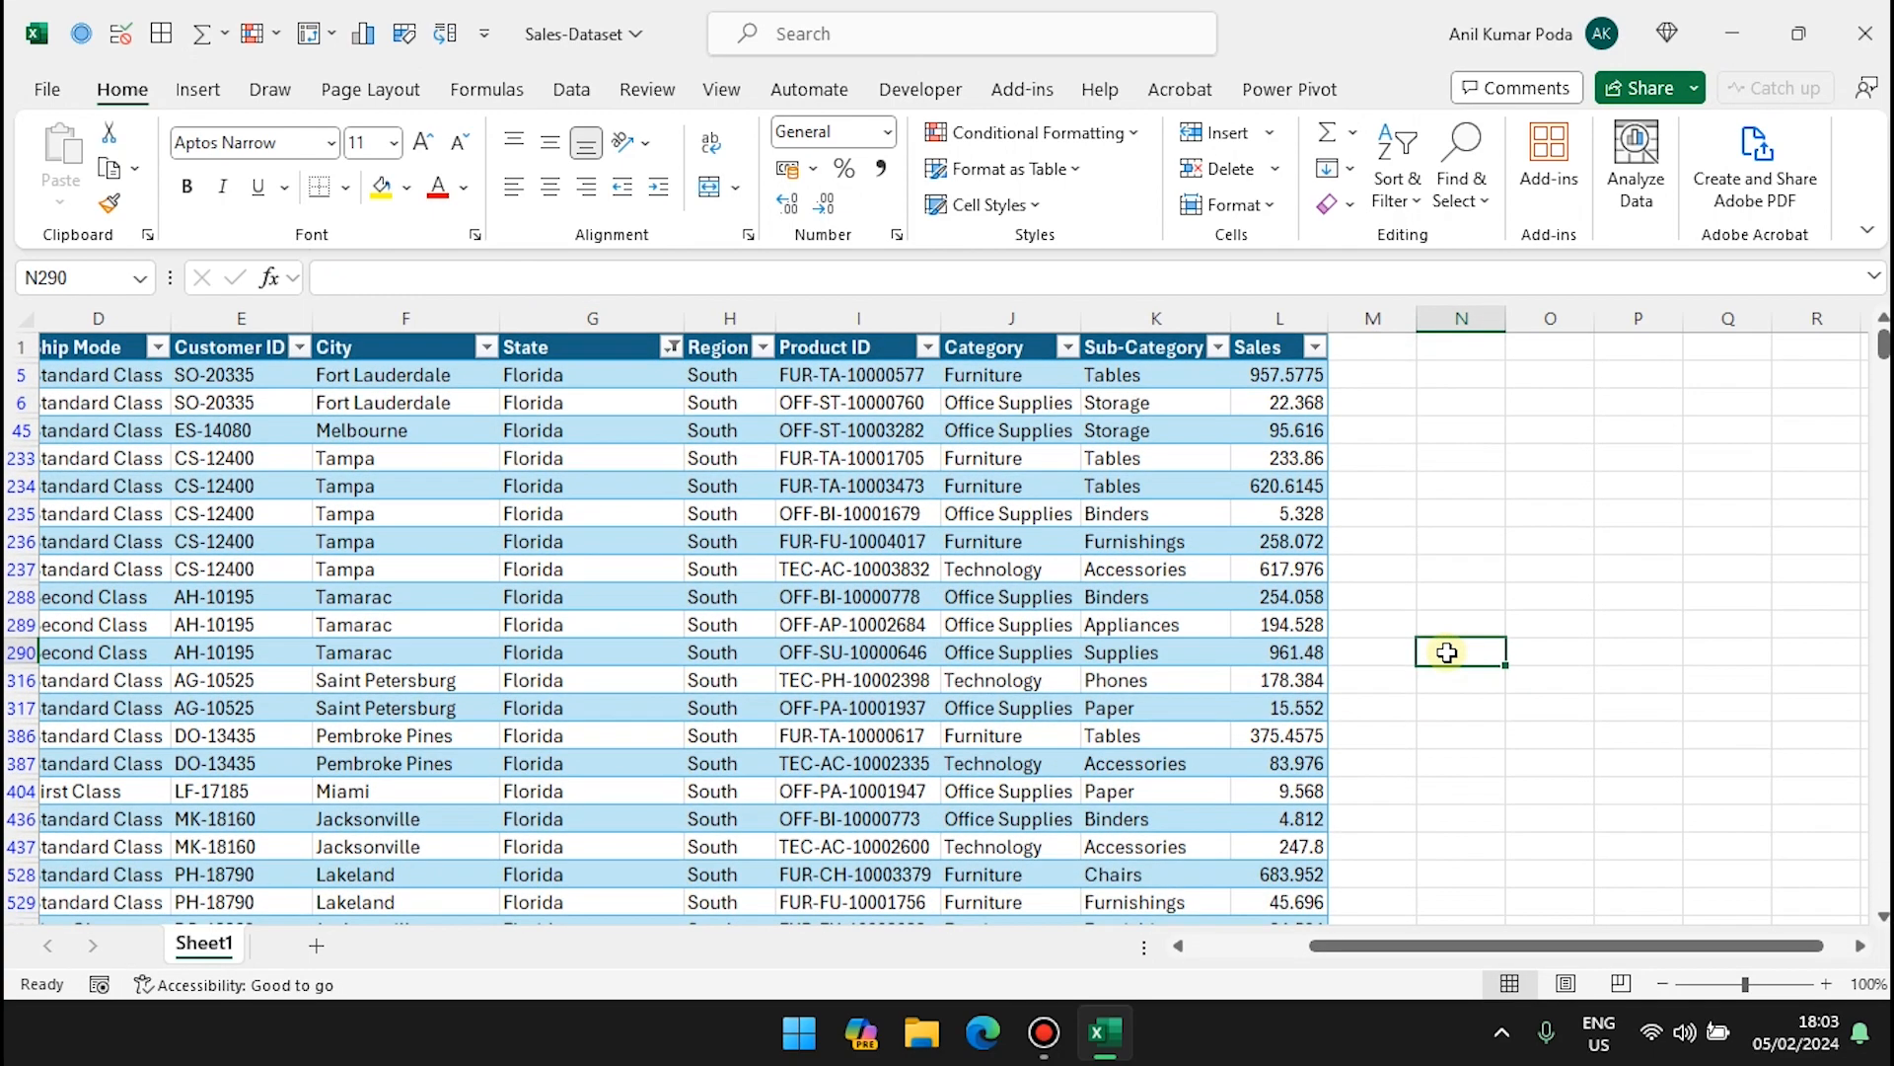
# Step: Undo the Florida filter on the State column and return to the COUNTIF formula in N4
pyautogui.hotkey('ctrl', 'z')
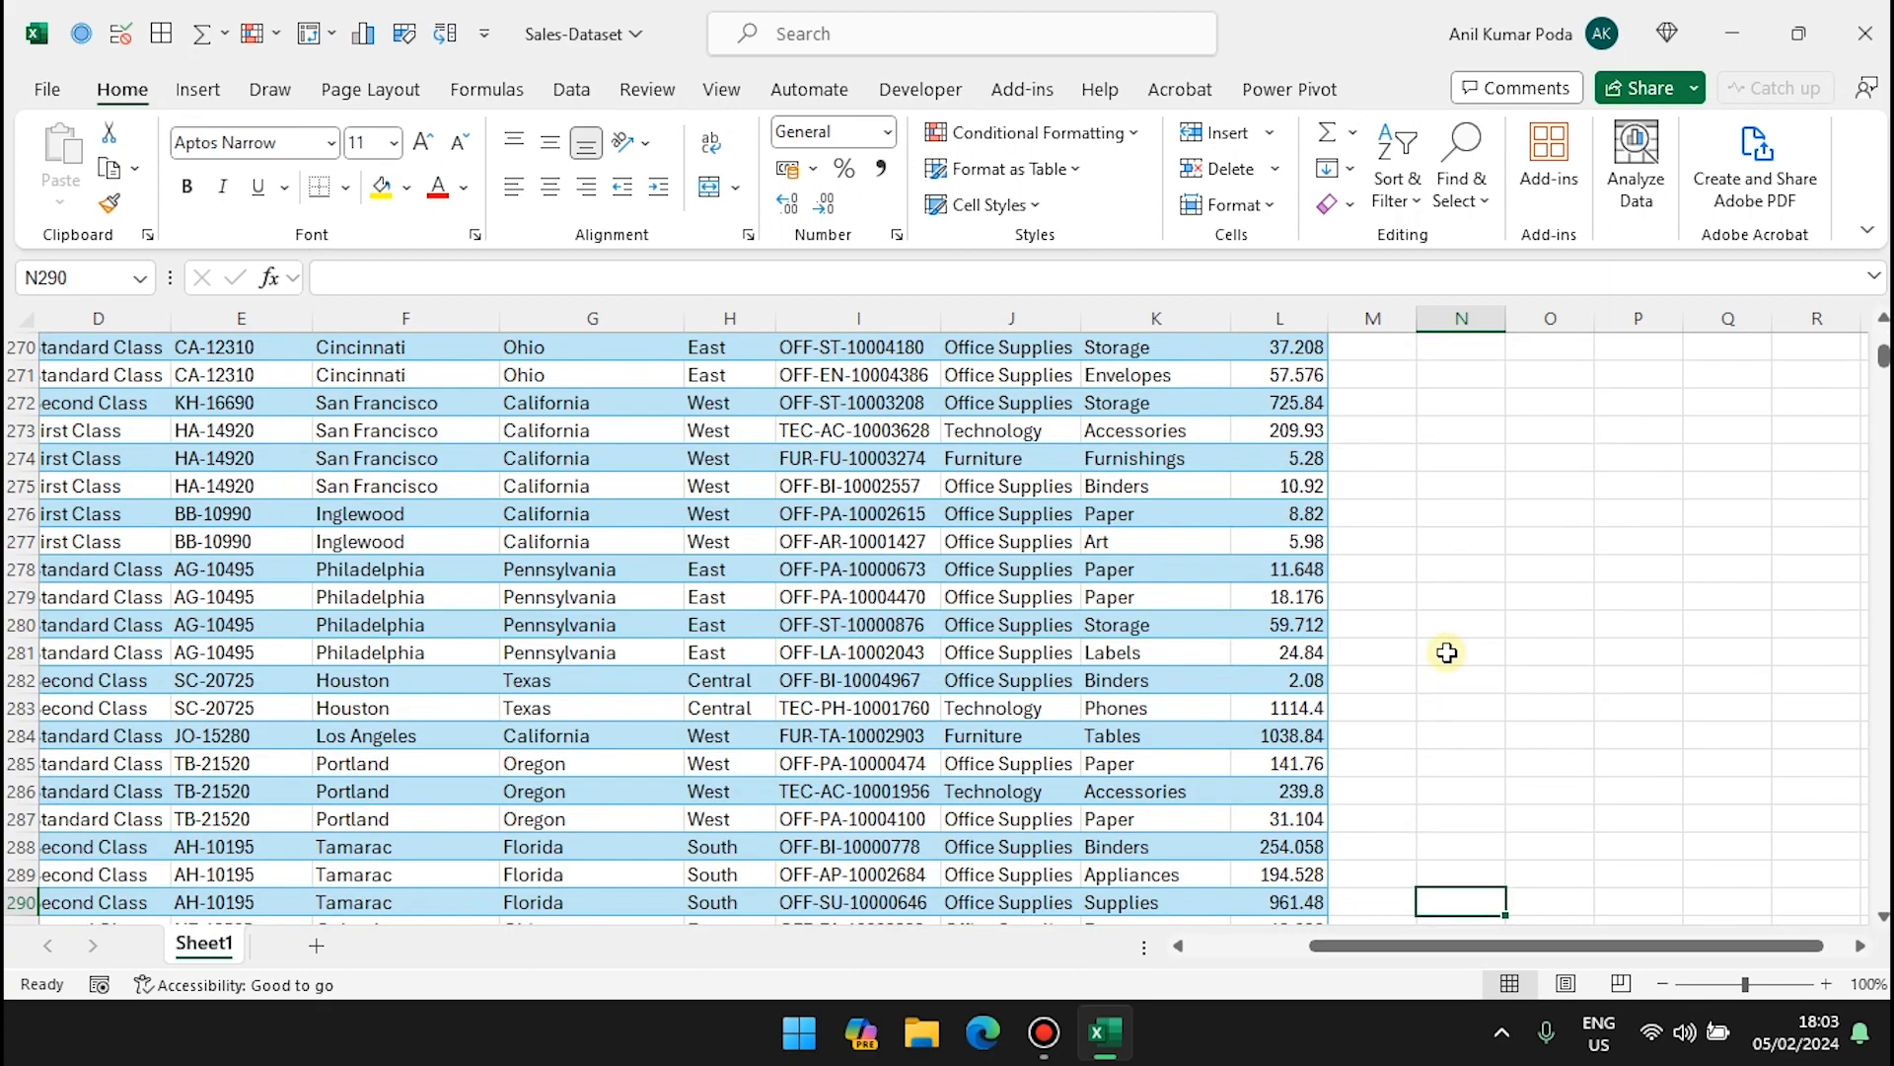
pyautogui.scroll(19, 1446, 652)
pyautogui.hscroll(-2, 1446, 652)
pyautogui.hotkey('ctrl', 'Up')
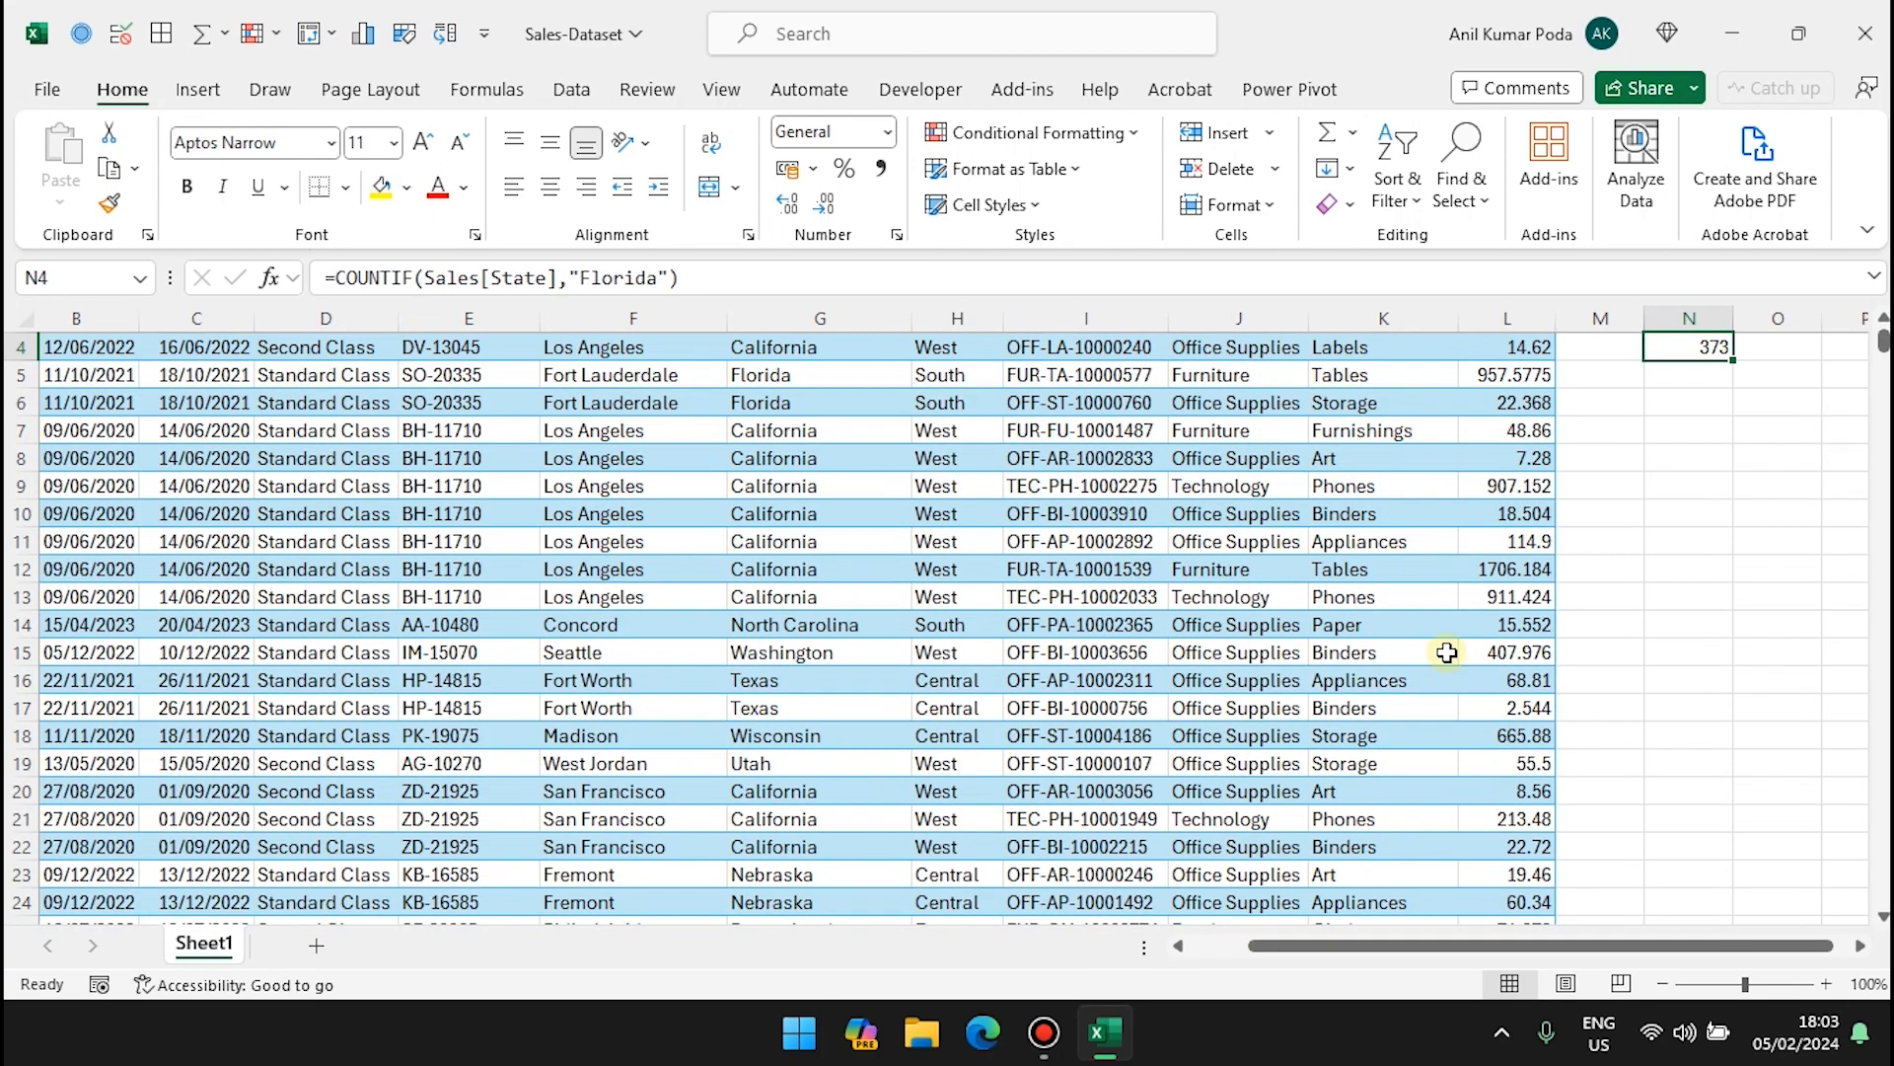
pyautogui.hscroll(3, 1446, 652)
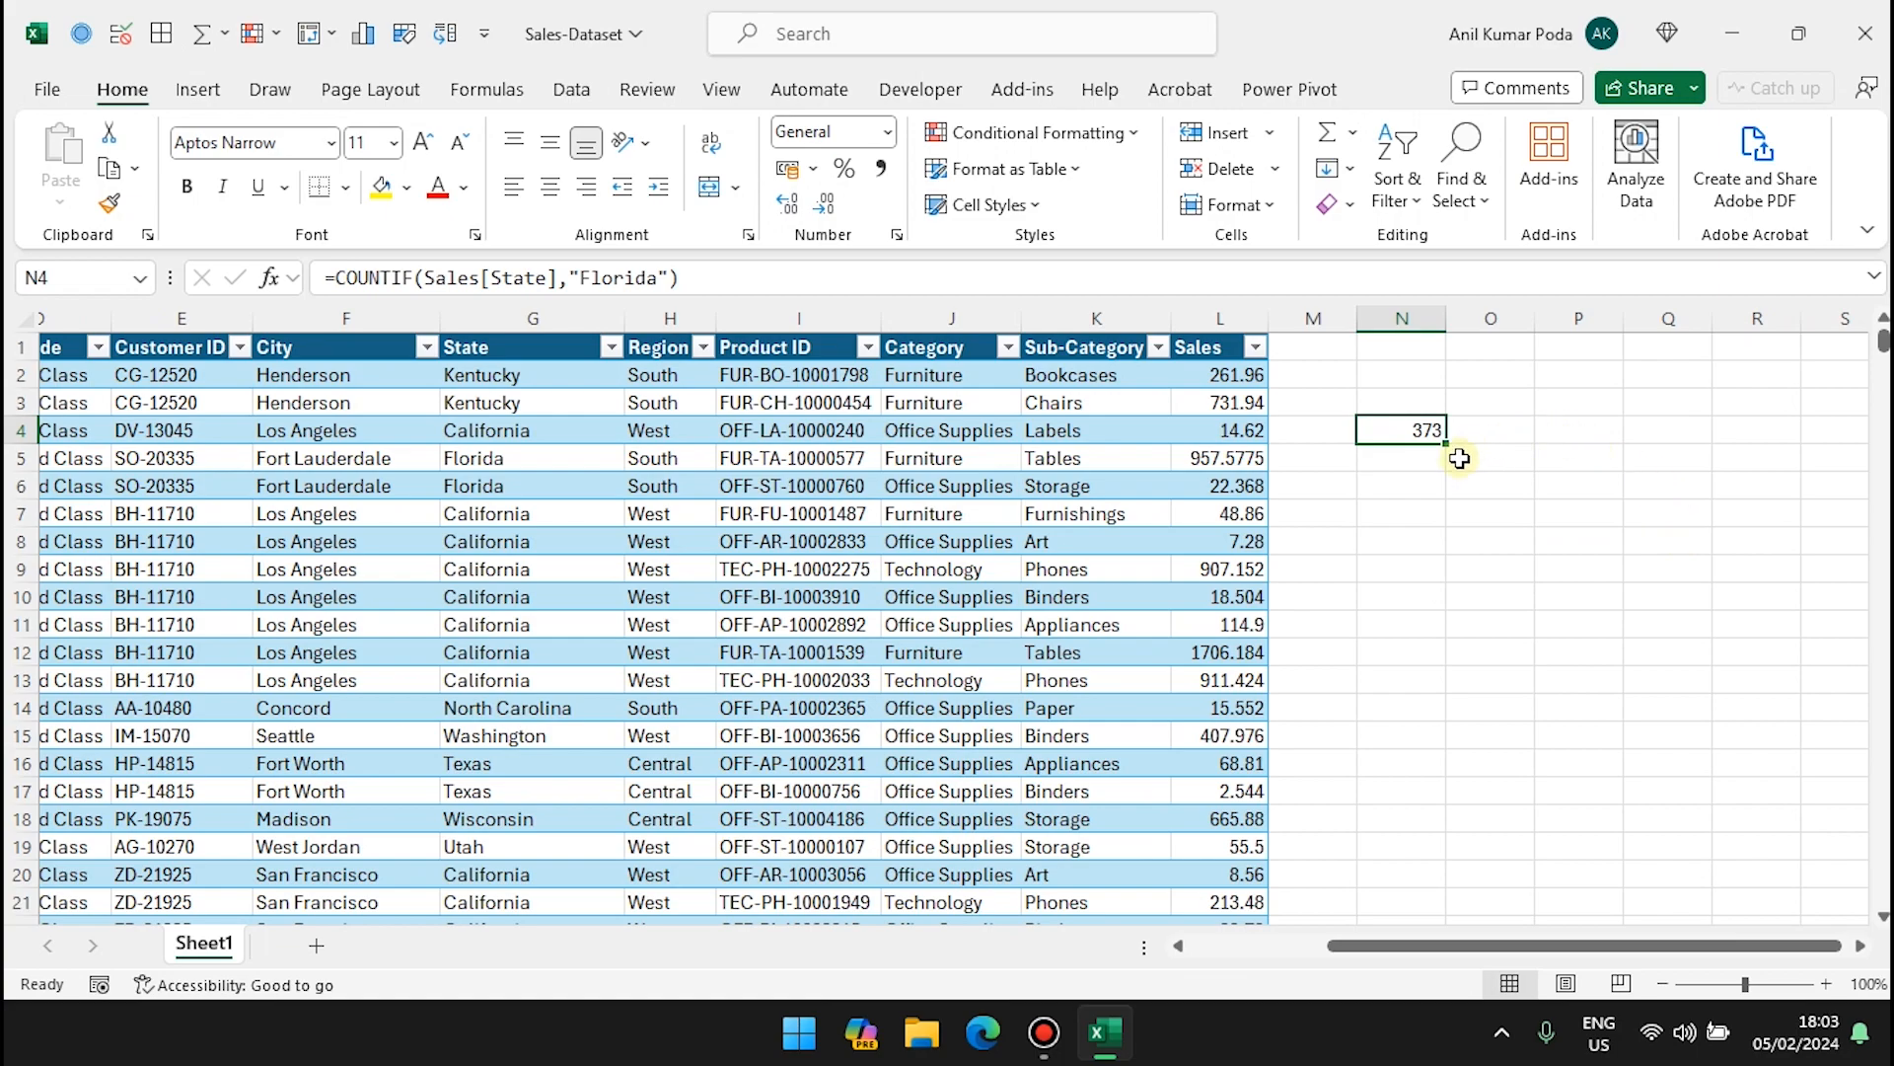
# Step: Start a COUNTIFS formula in N5 with Sales[Ship Mode] as the first criteria range and "Second Class" as its criterion
pyautogui.click(1406, 458)
pyautogui.write('=count')
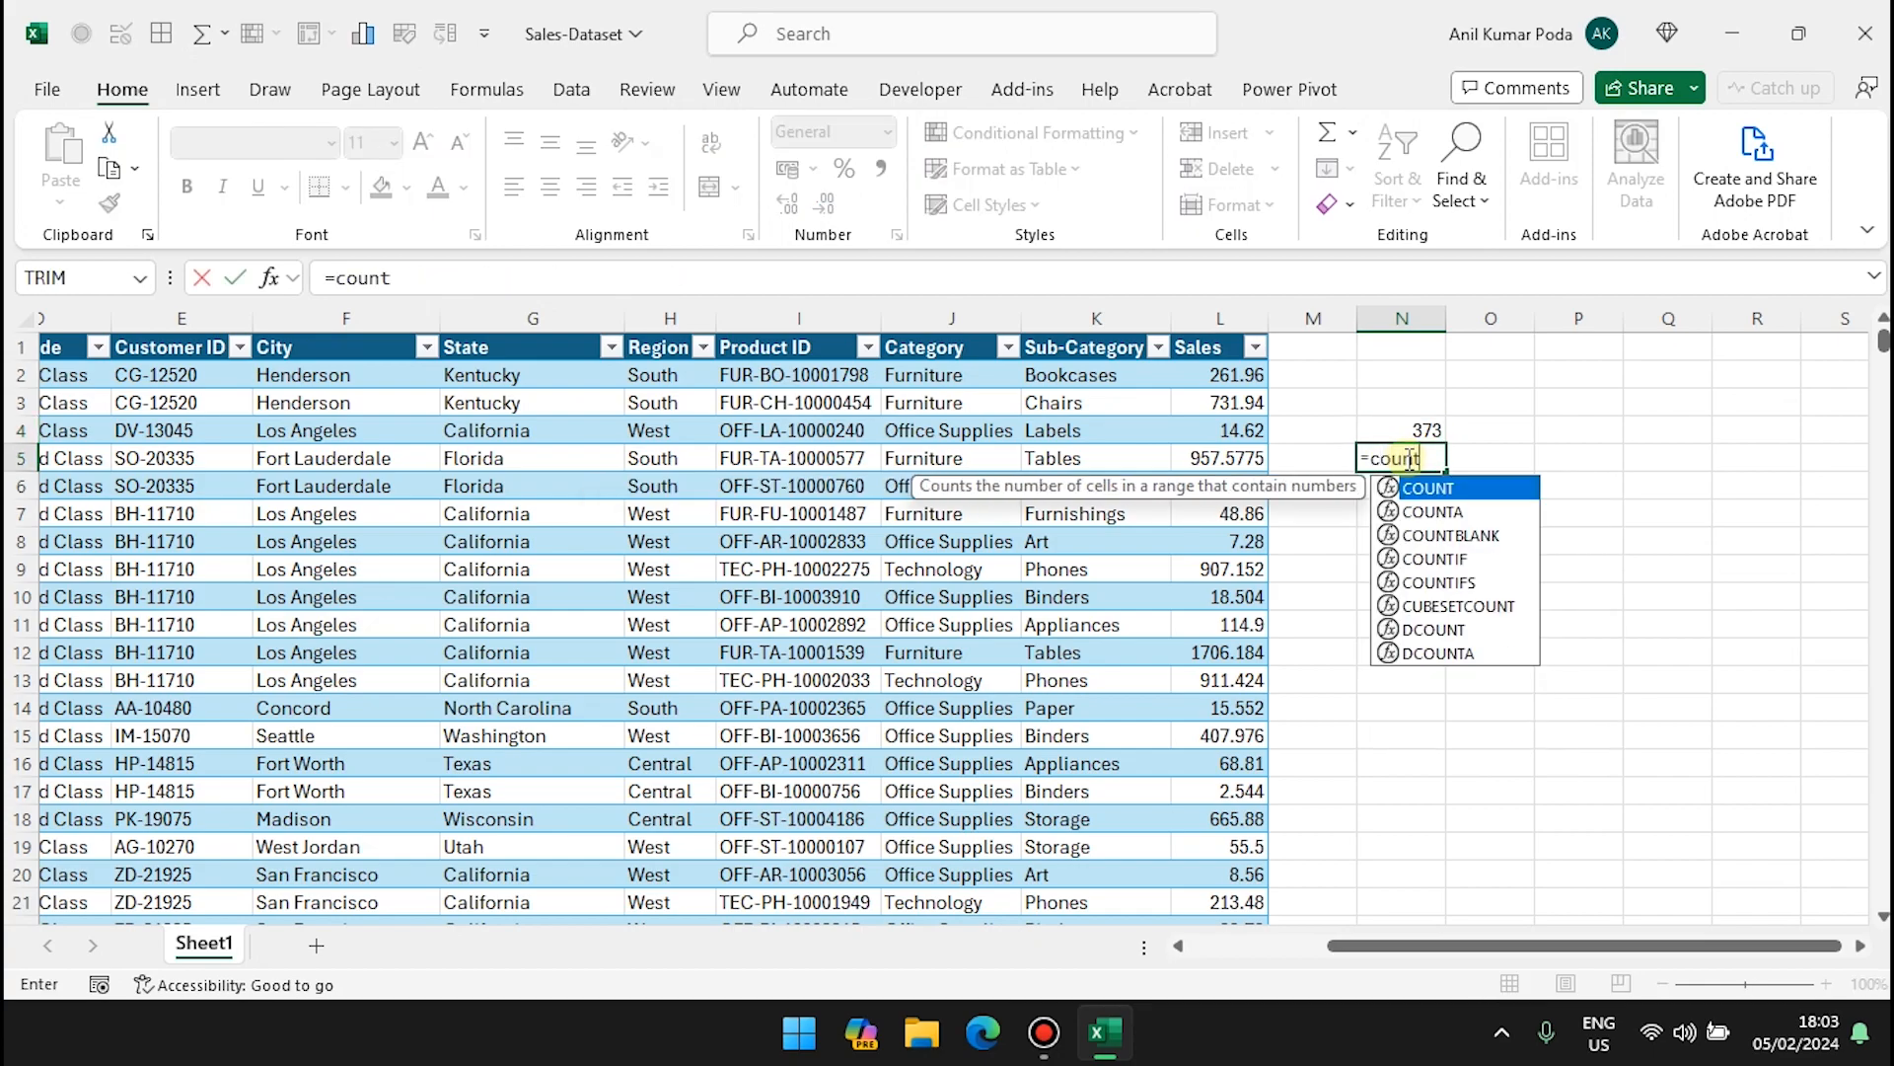
pyautogui.write('ifs')
pyautogui.press('Tab')
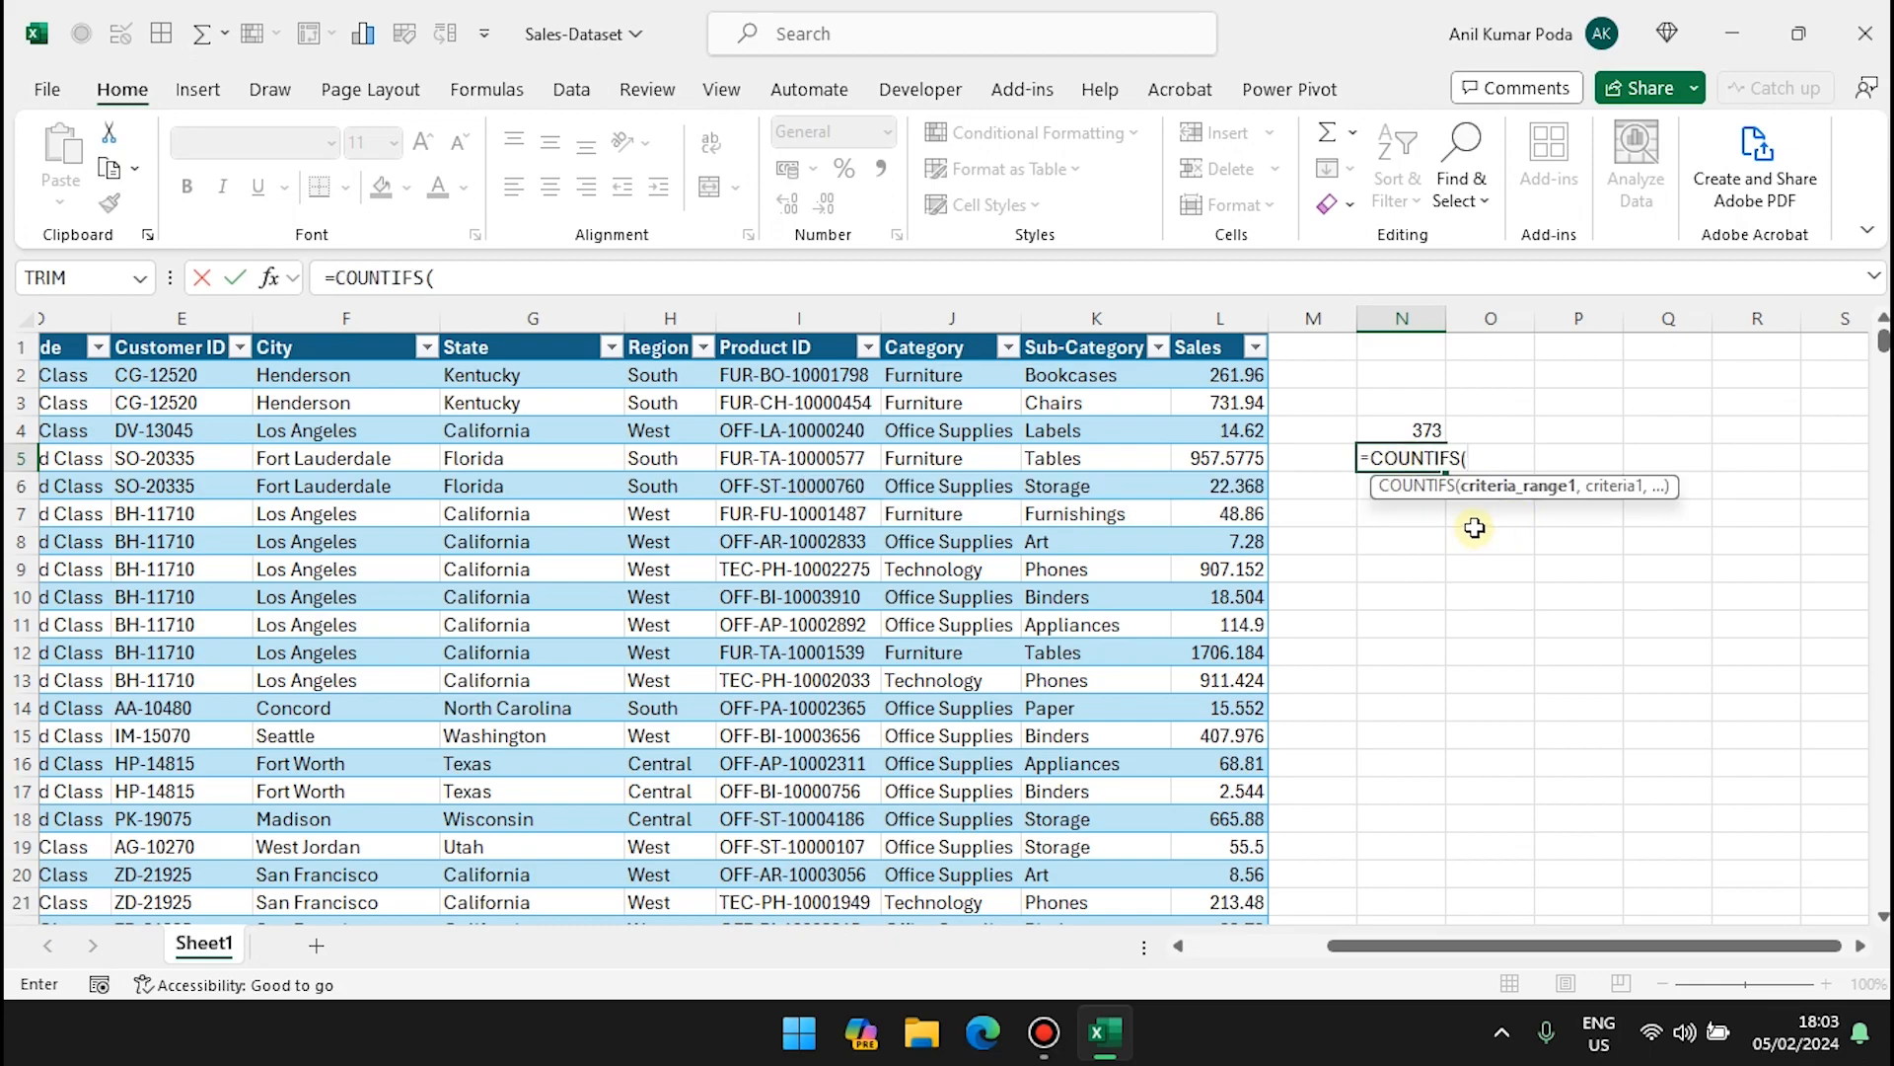
pyautogui.write('Sal')
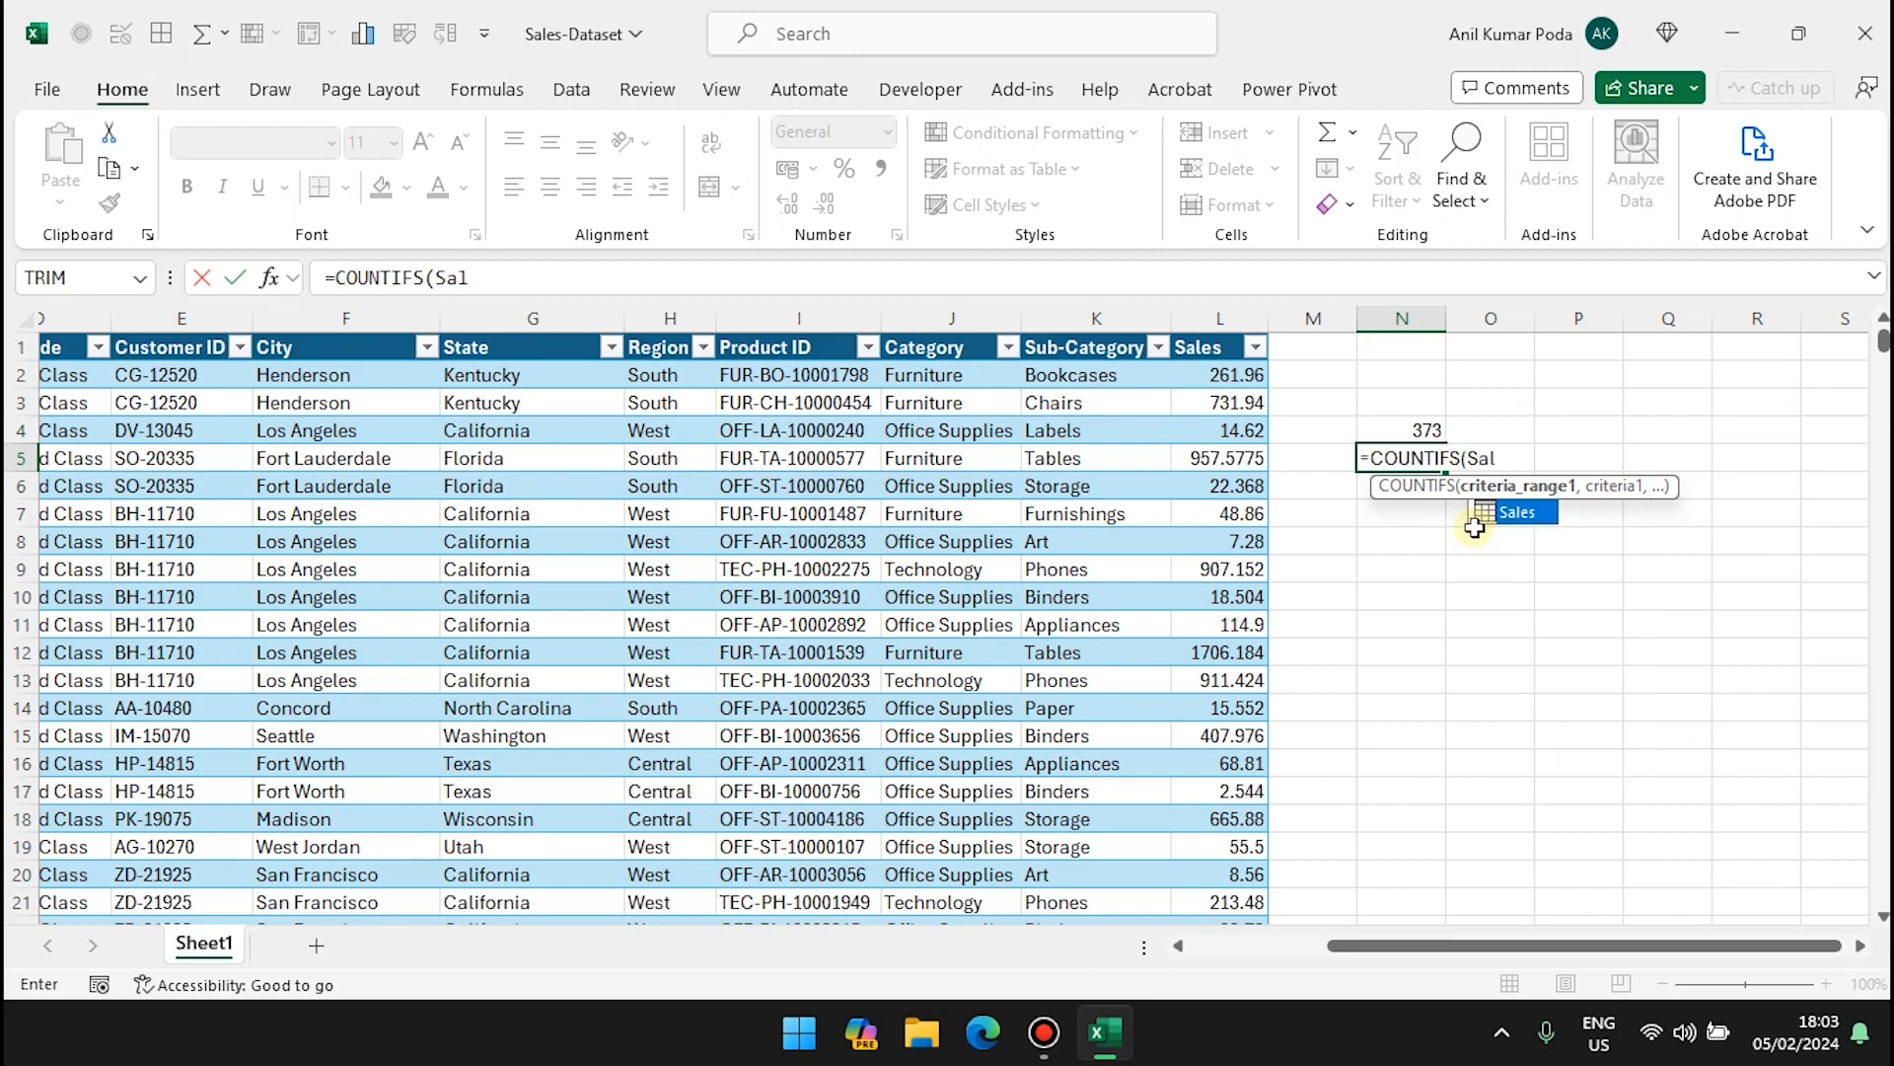
pyautogui.press('Tab')
pyautogui.write('[')
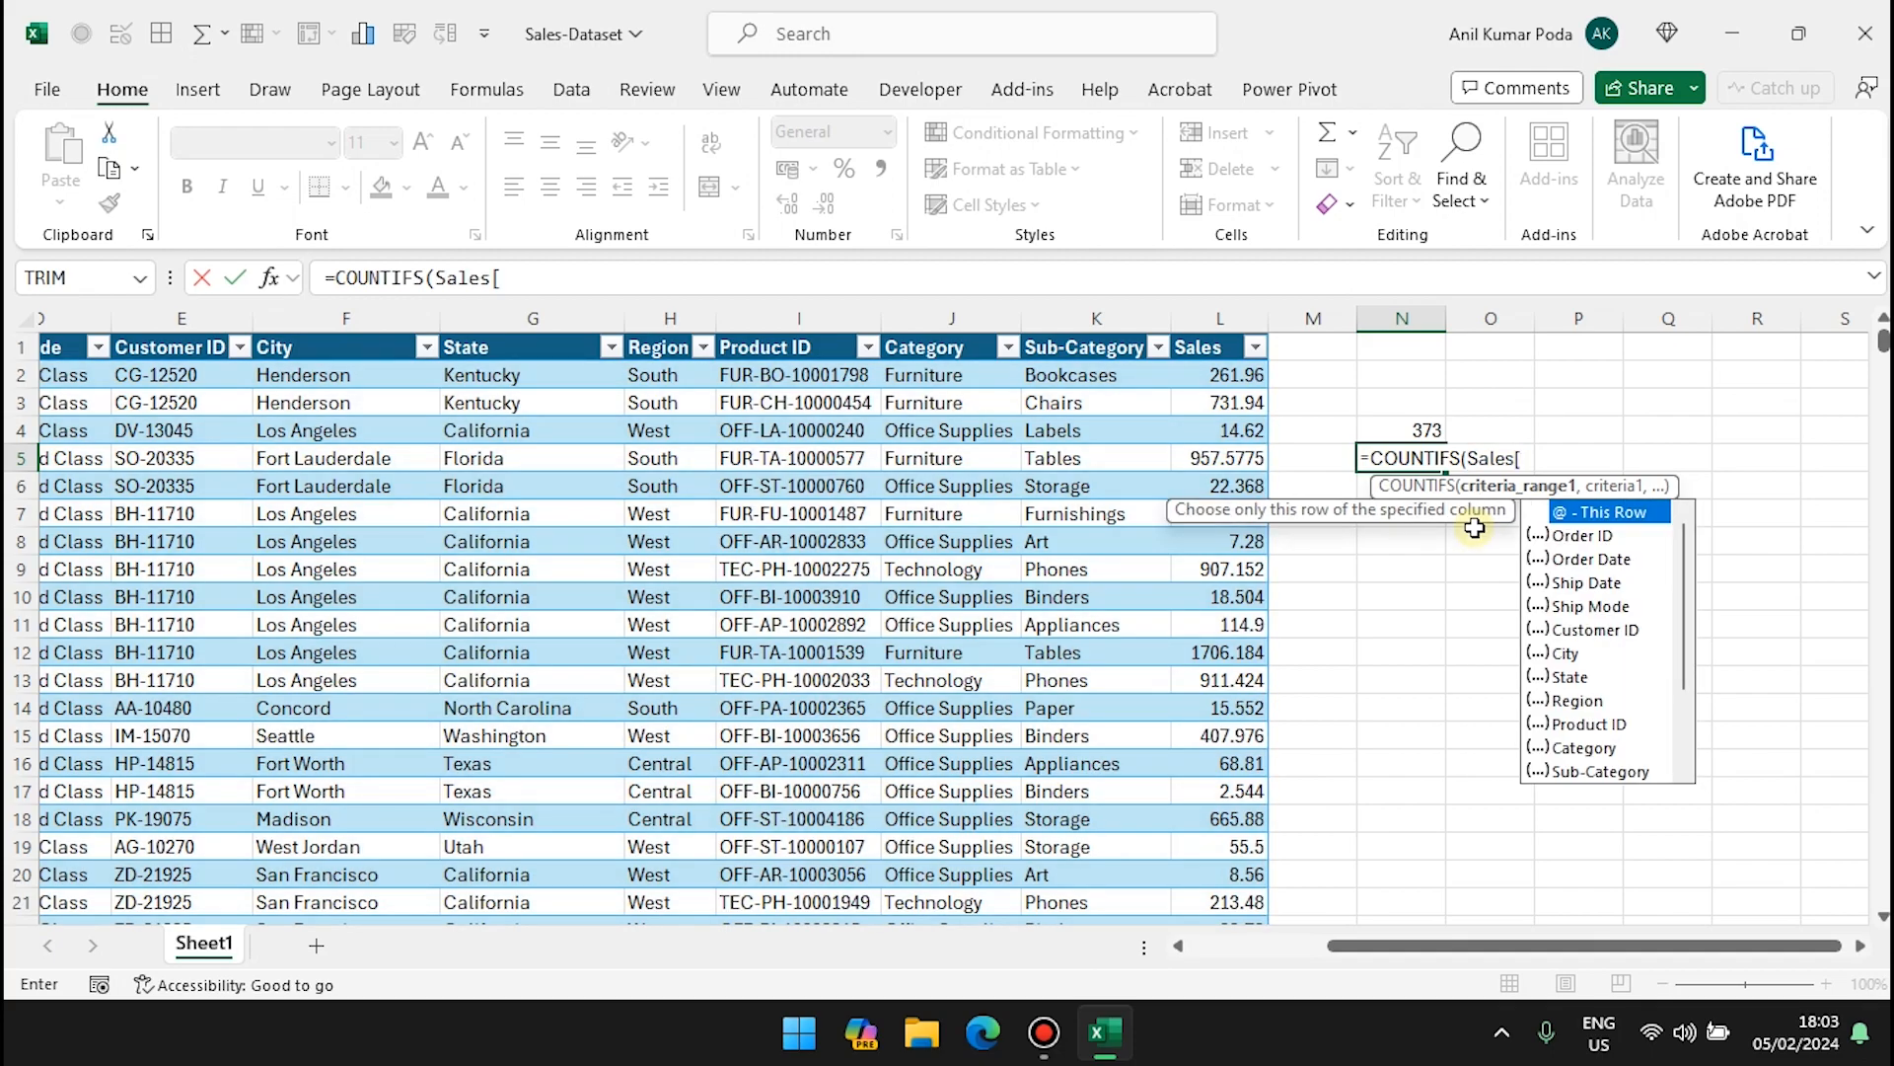
pyautogui.write('Shi')
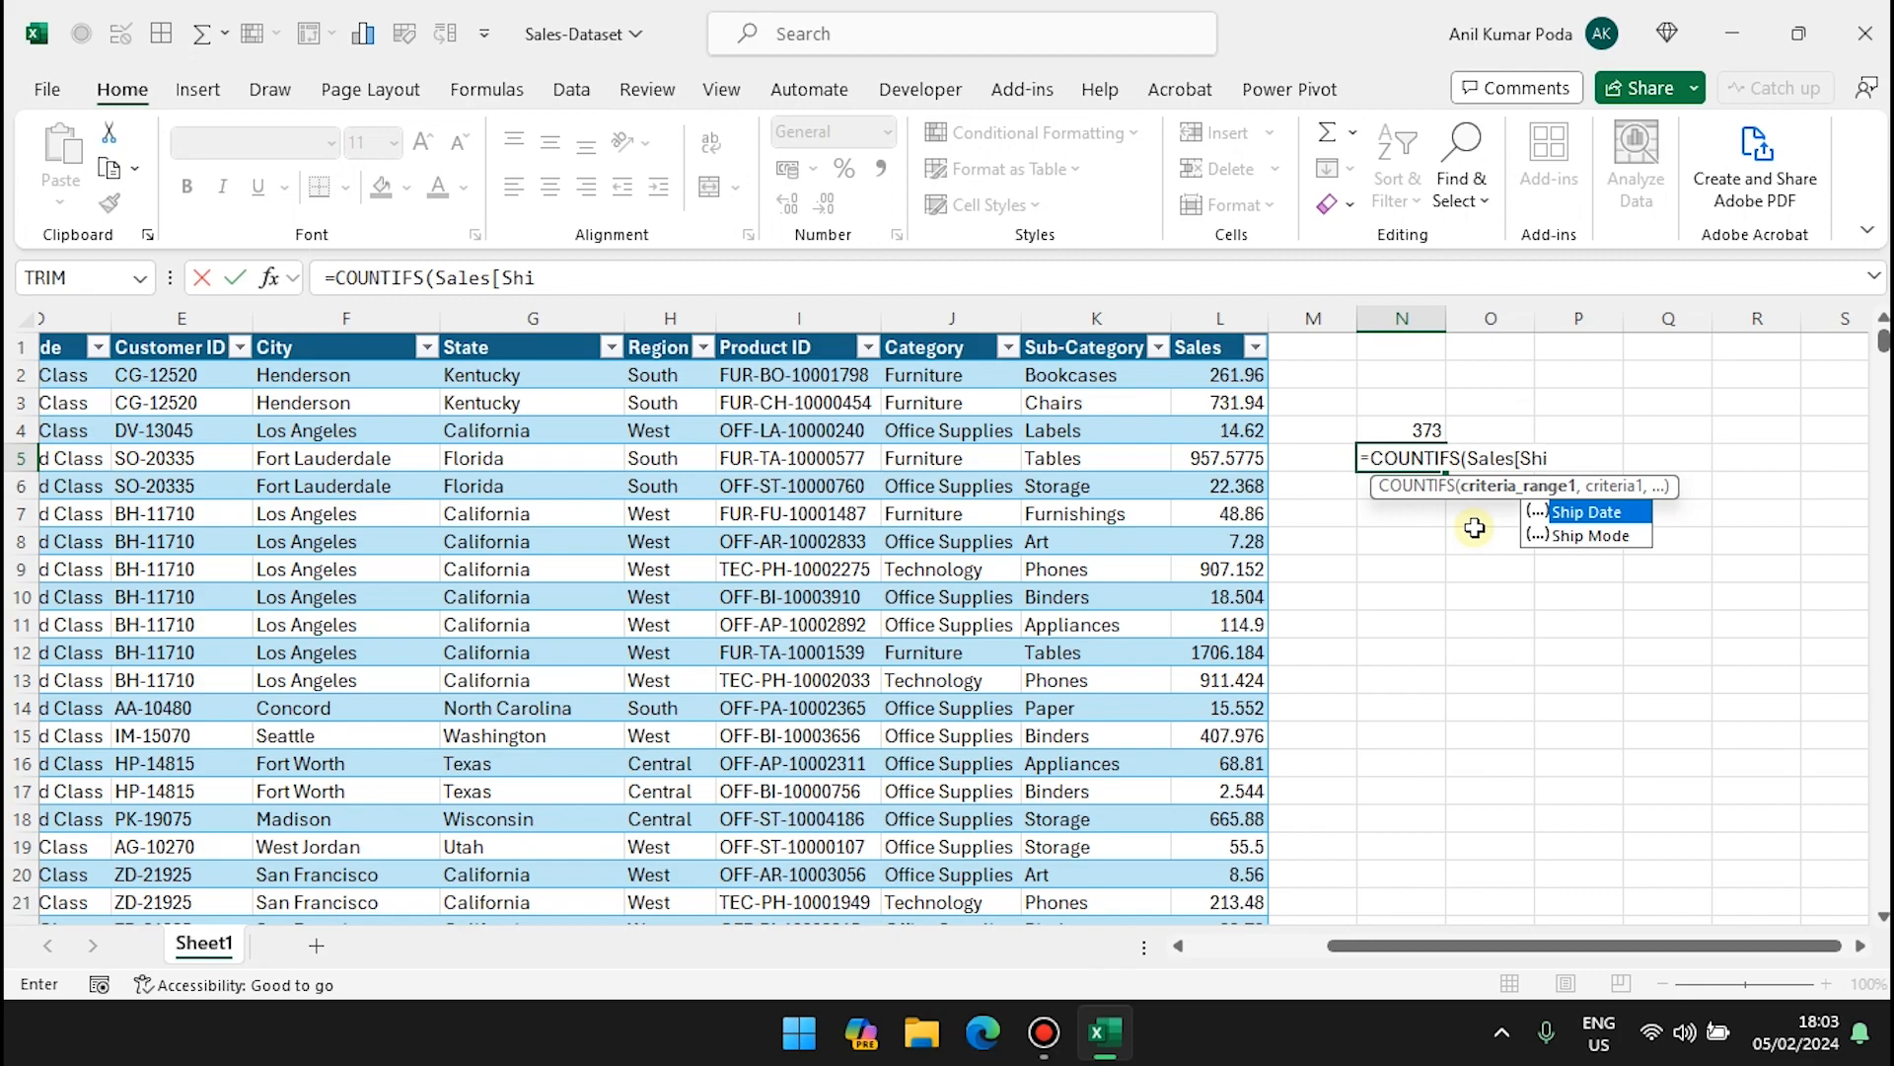
pyautogui.press('Down')
pyautogui.press('Tab')
pyautogui.write('],')
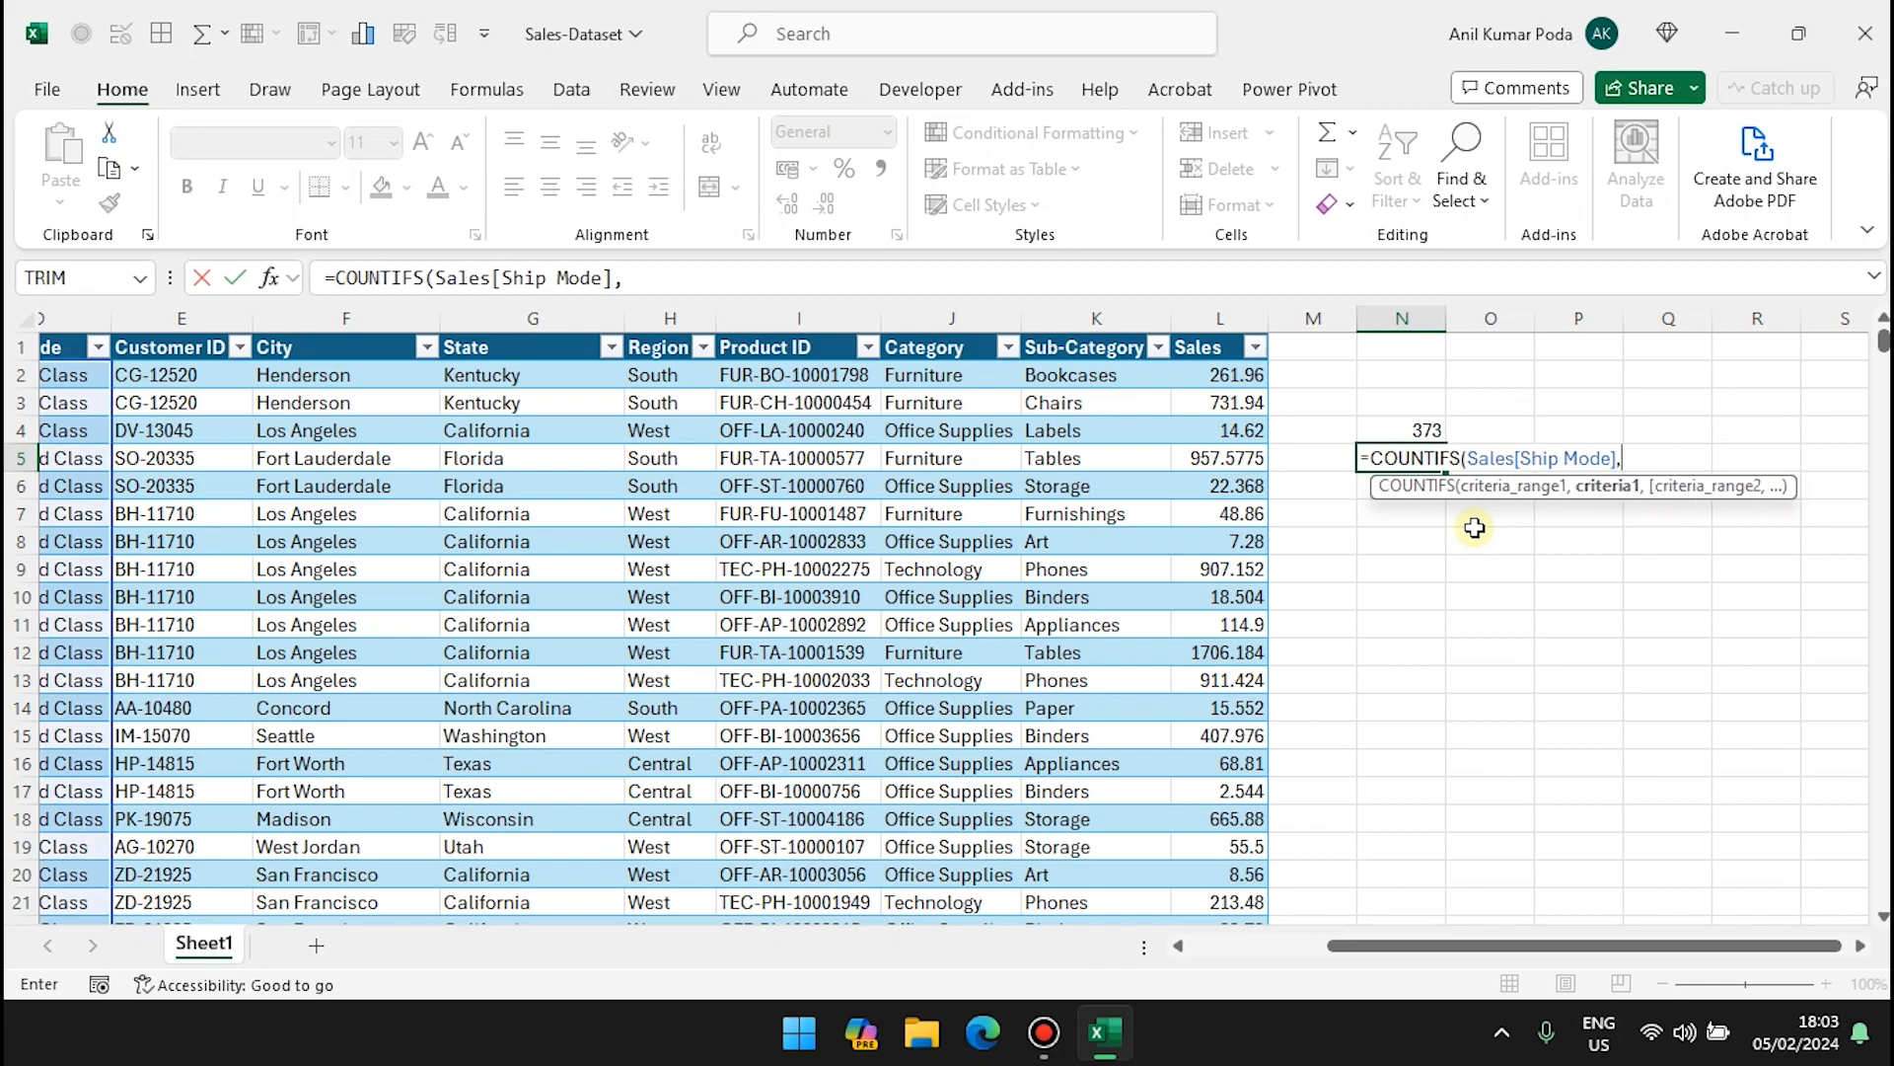
pyautogui.write('"Second Class",')
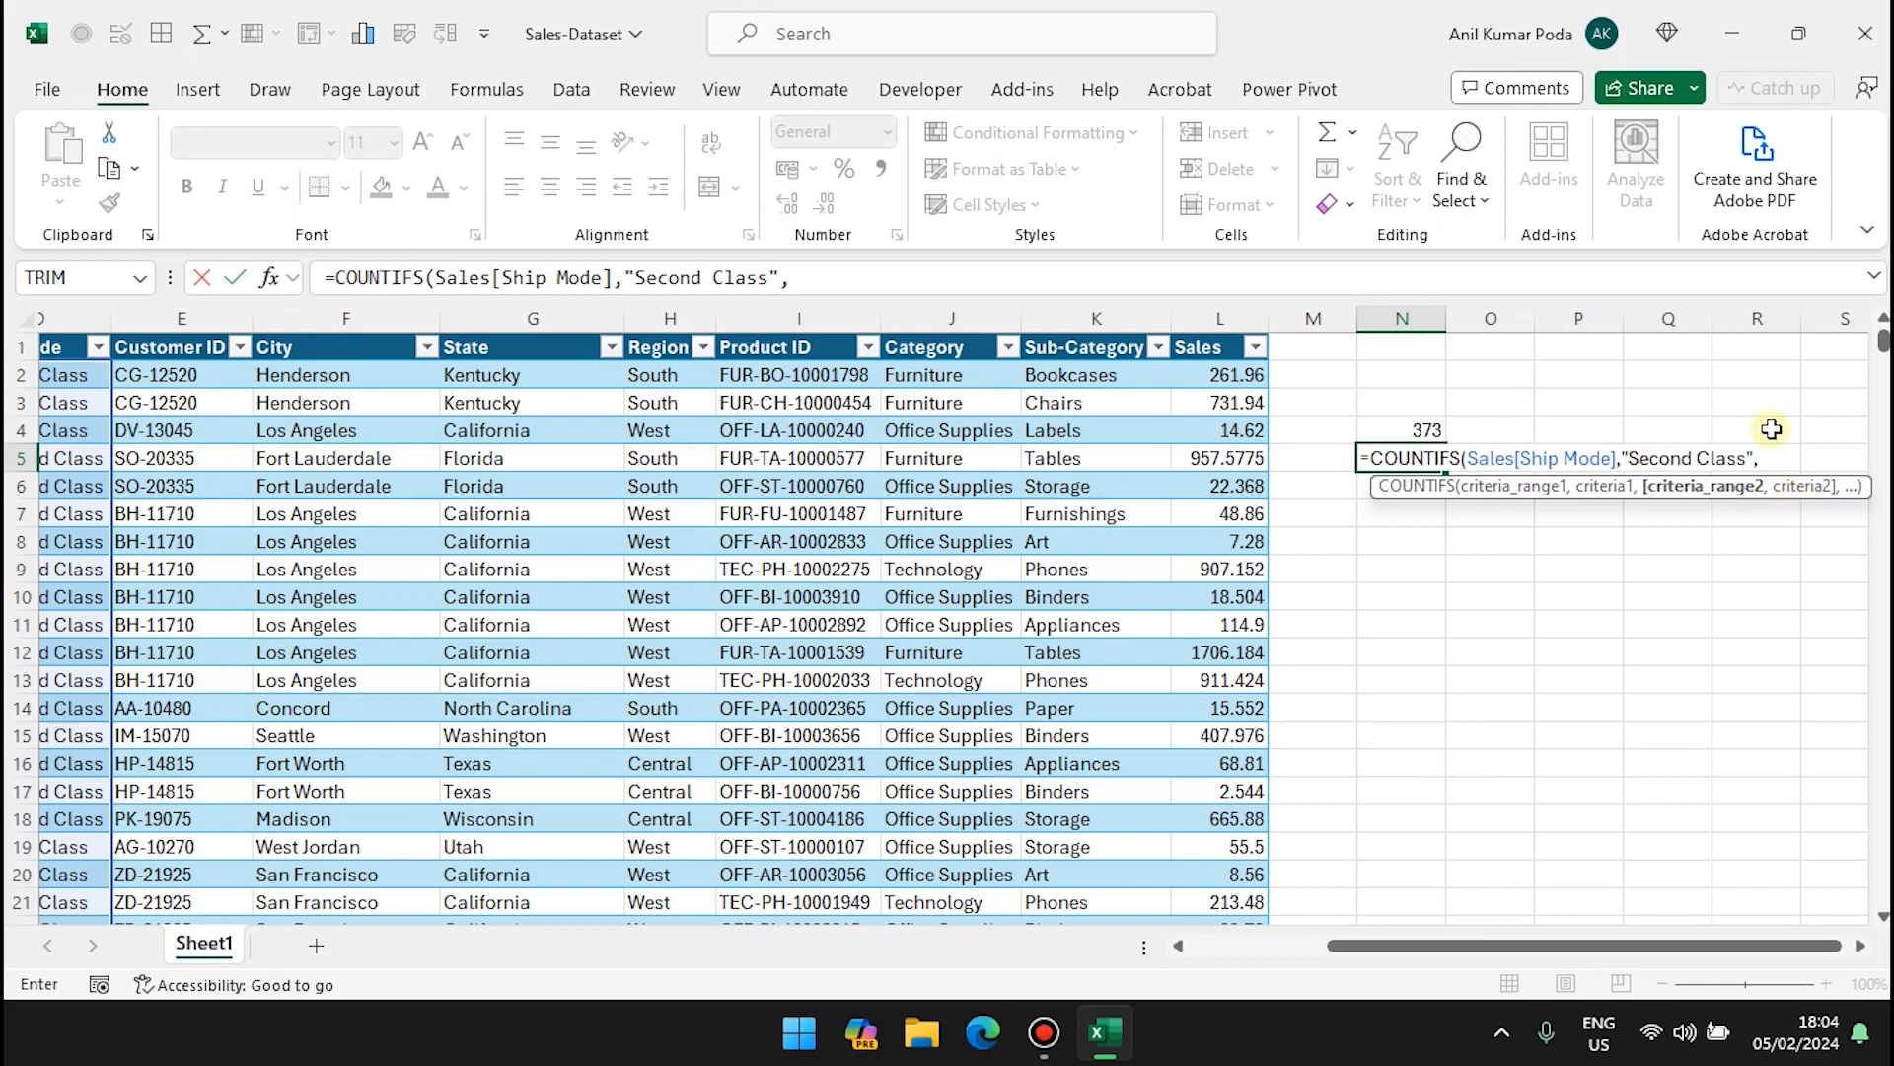
# Step: Complete the COUNTIFS formula in N5 with Sales[State] as the second criteria range and "Florida" as its criterion
pyautogui.write('Sales')
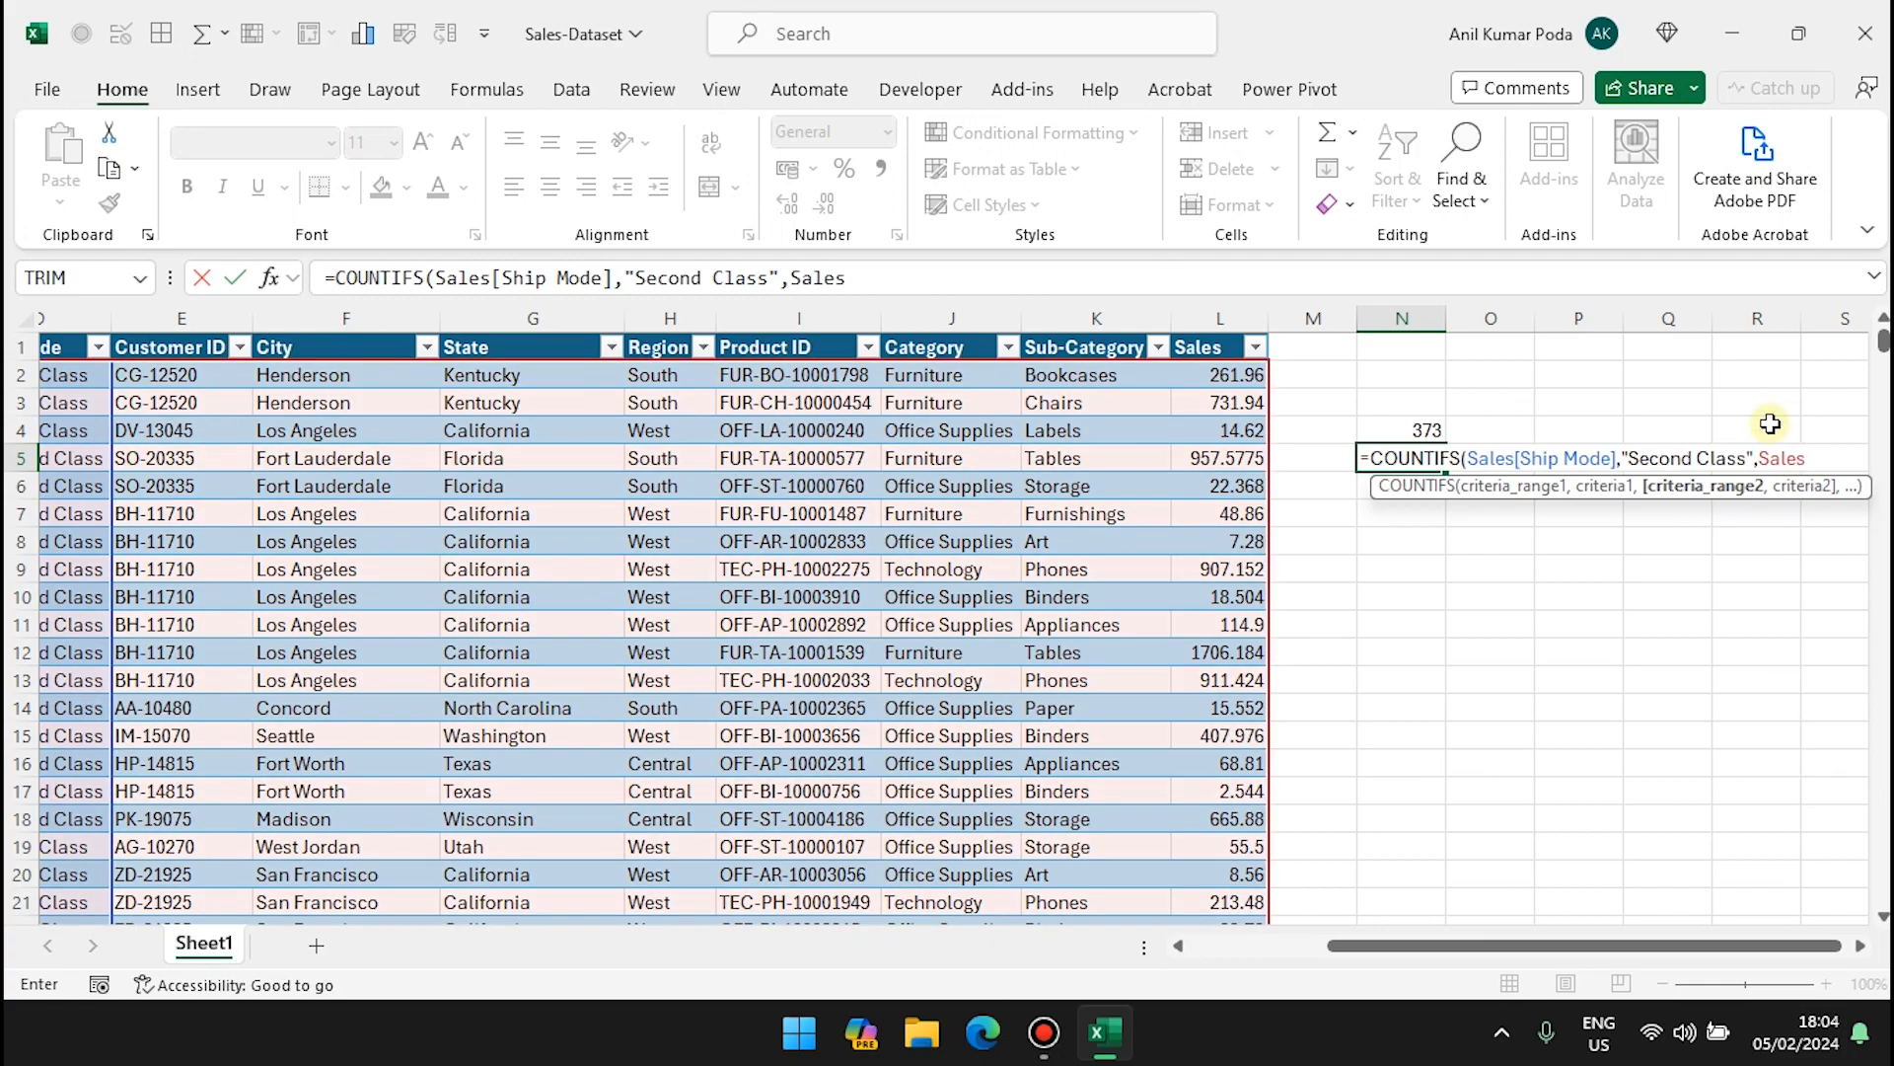
pyautogui.write('[Stat')
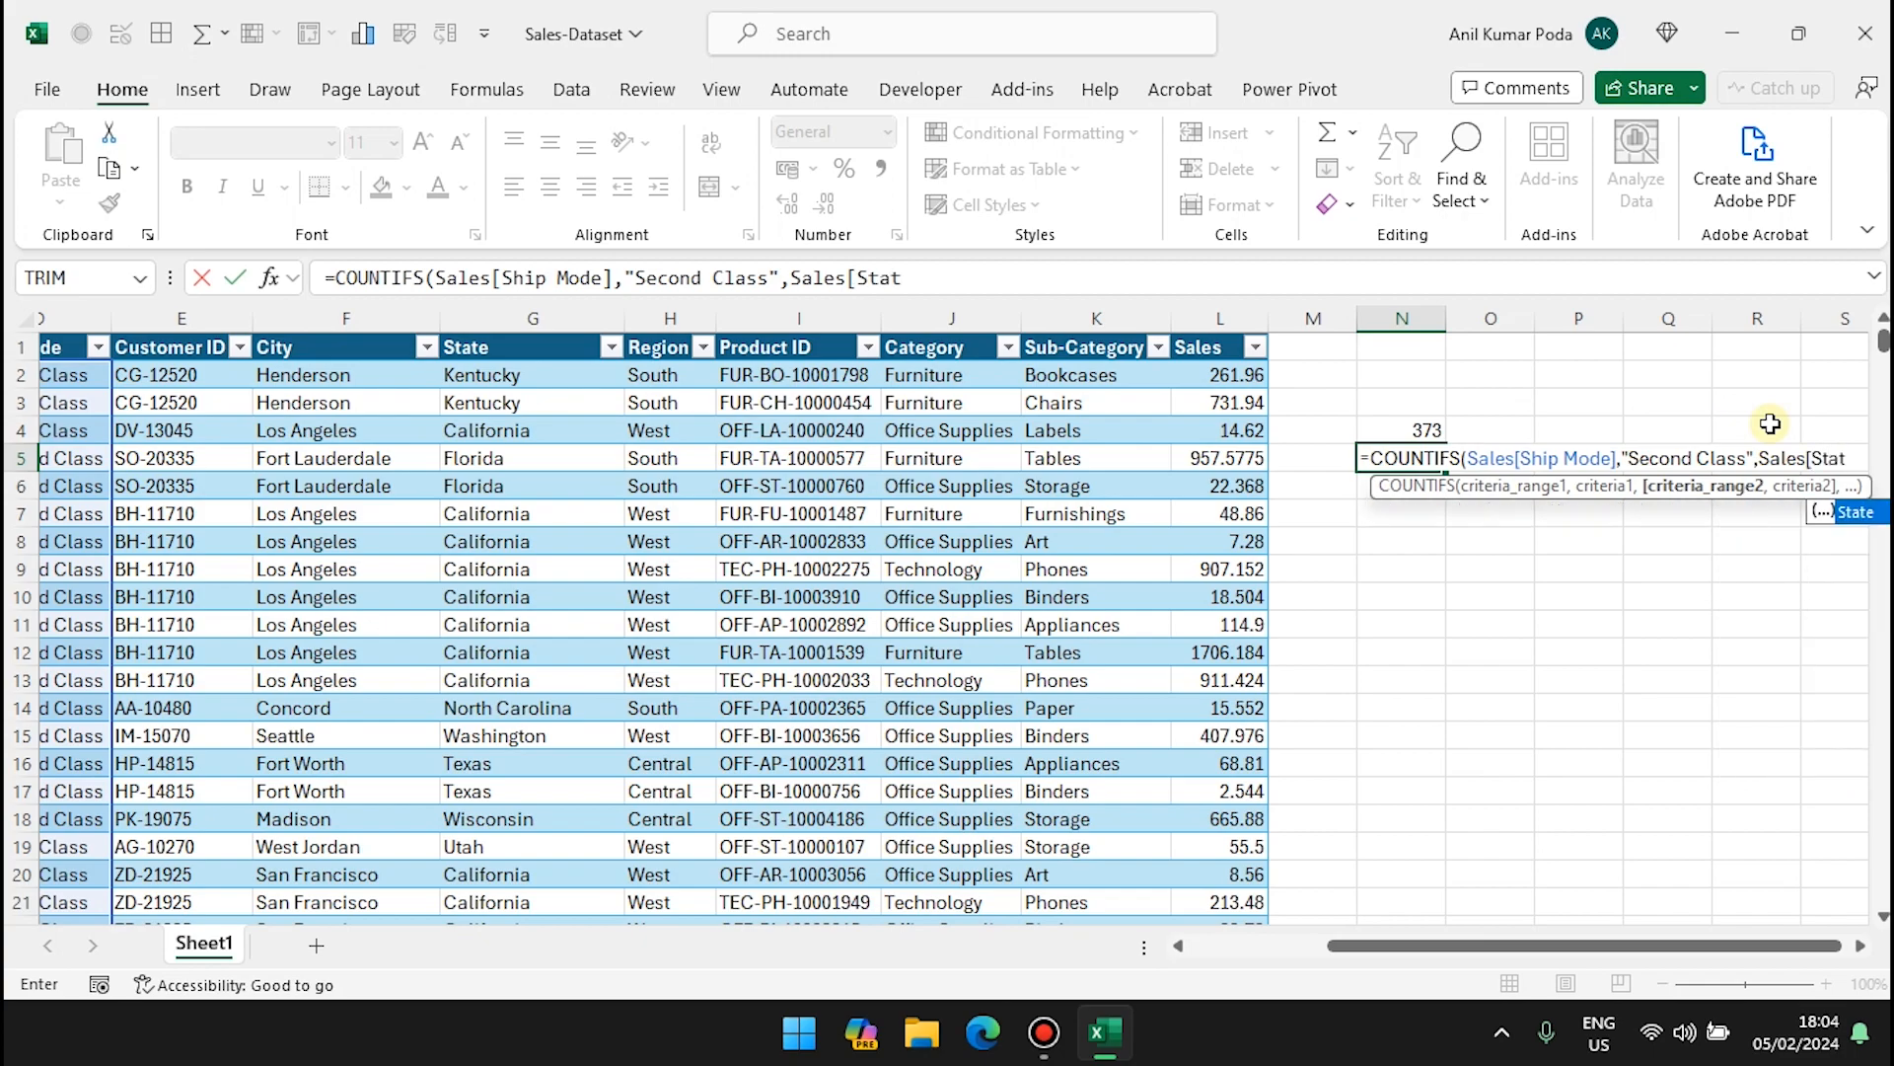
pyautogui.press('Tab')
pyautogui.write('],"')
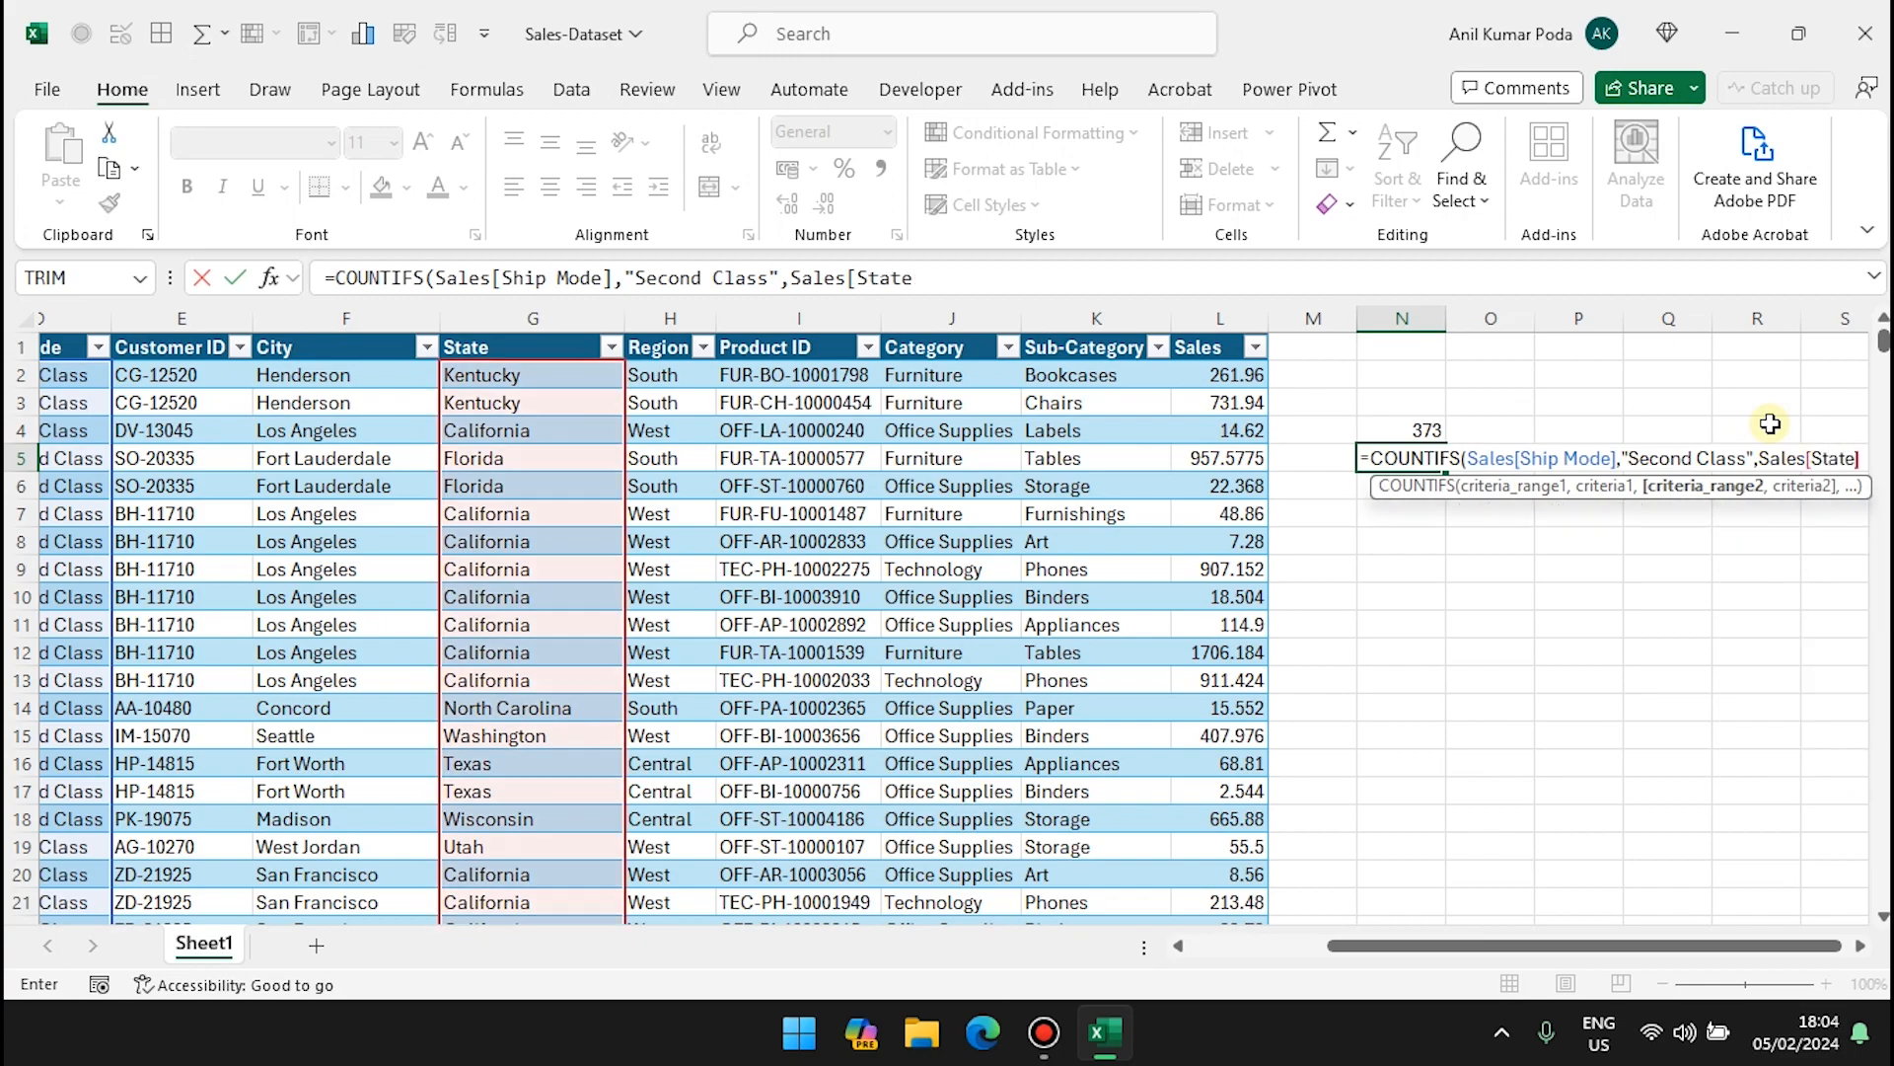
pyautogui.write('Florids')
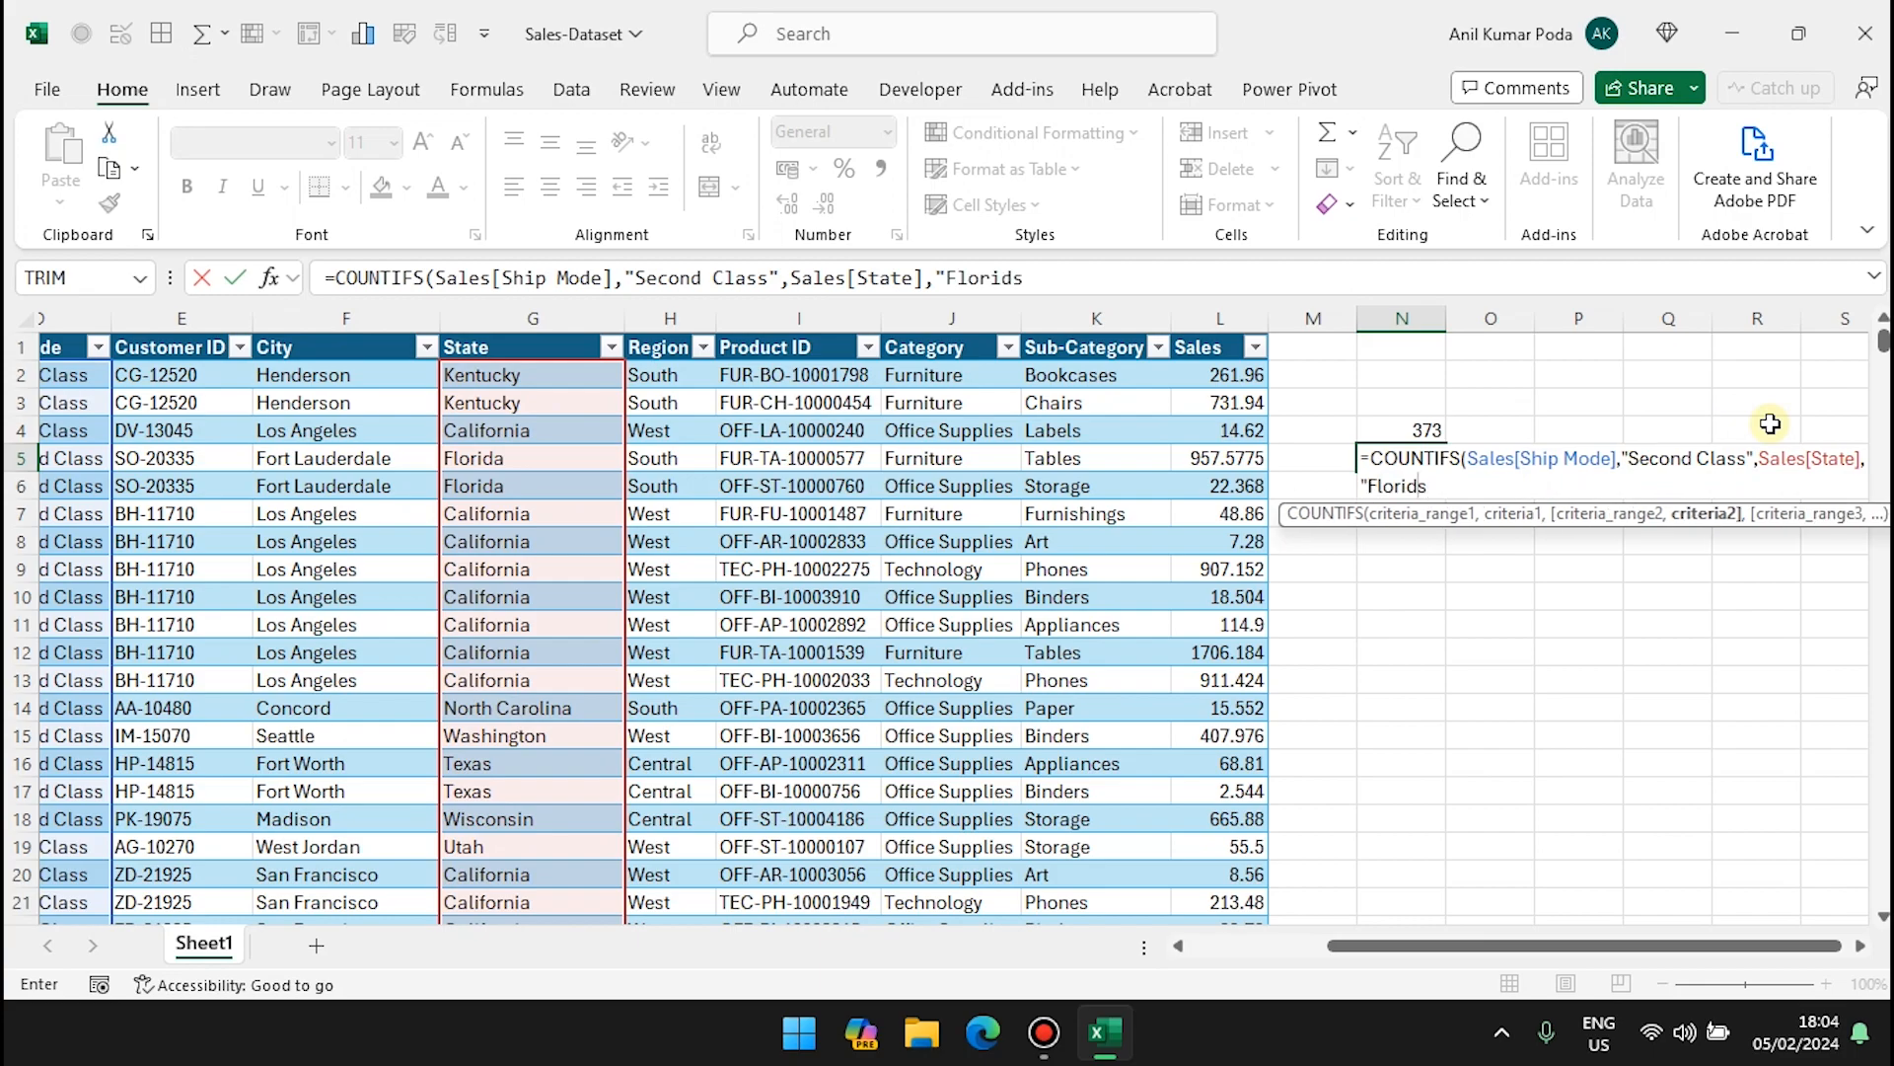
pyautogui.press('BackSpace')
pyautogui.write('a")')
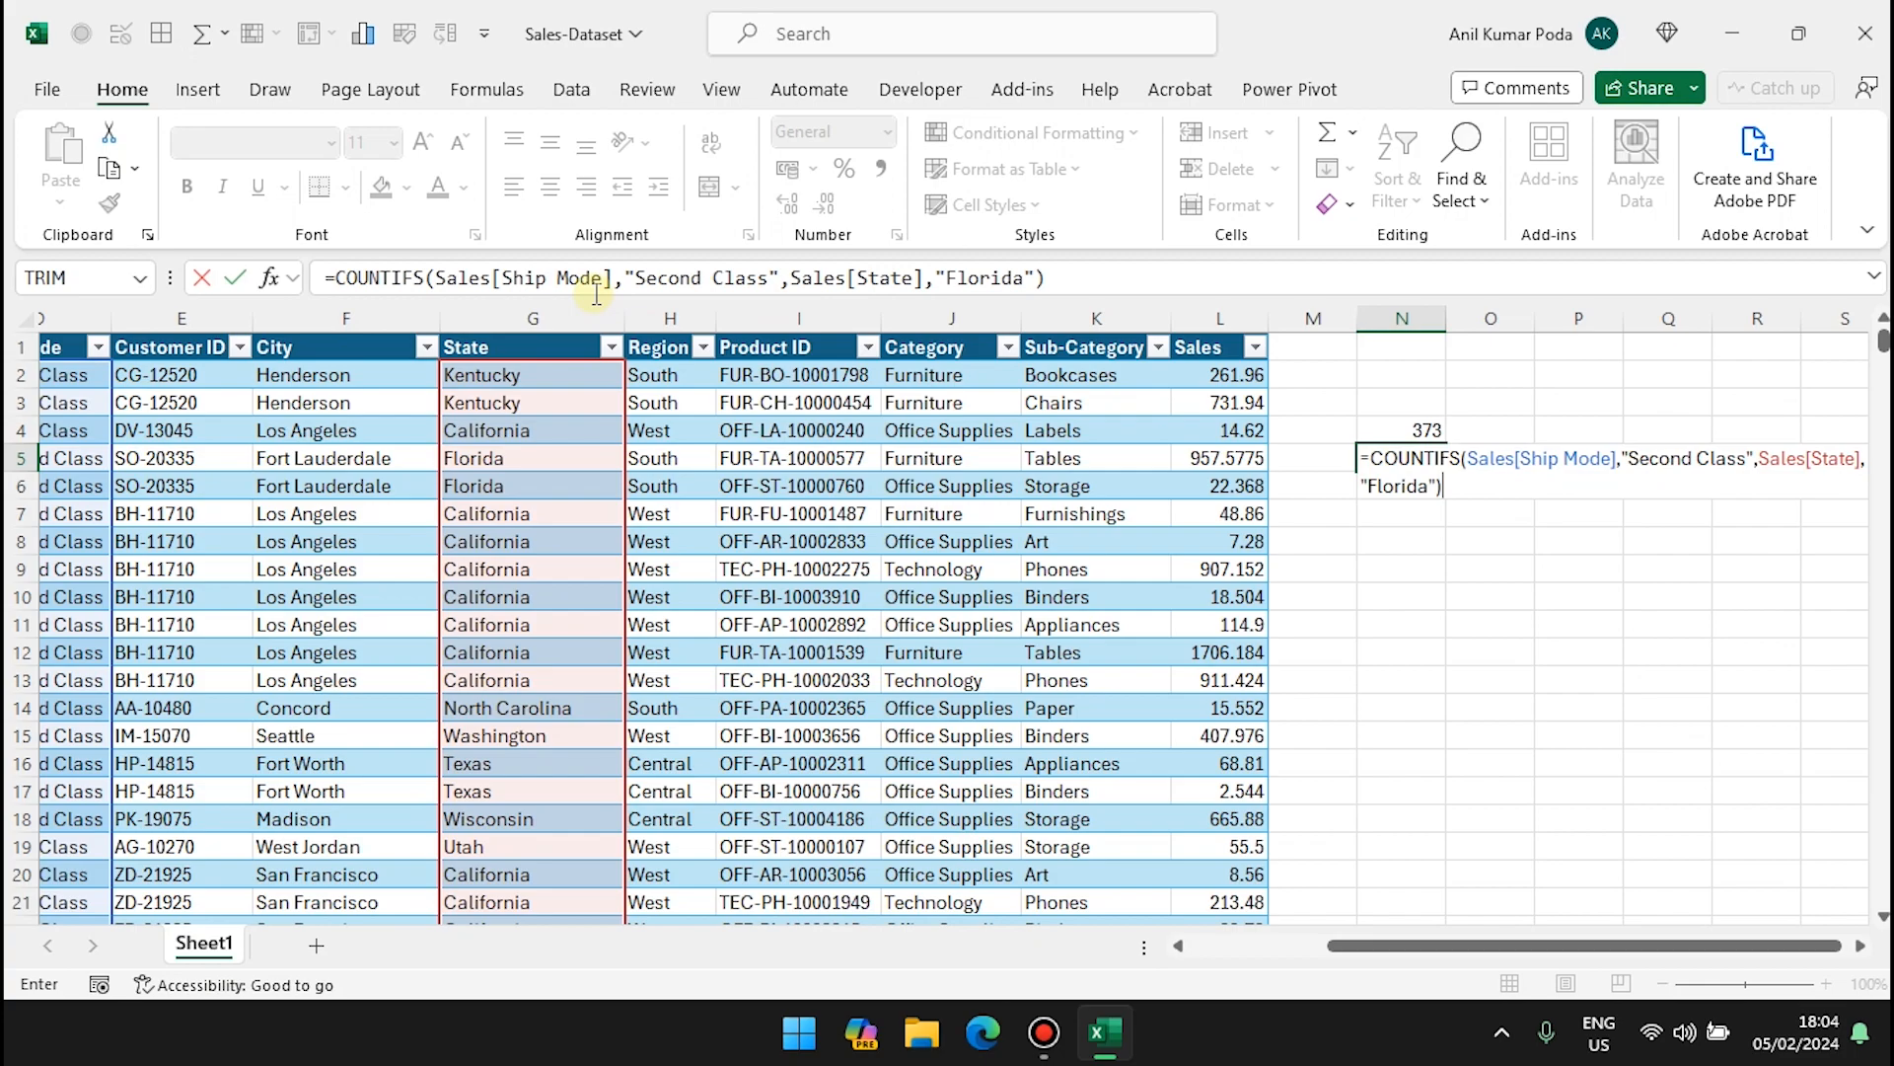
pyautogui.press('Return')
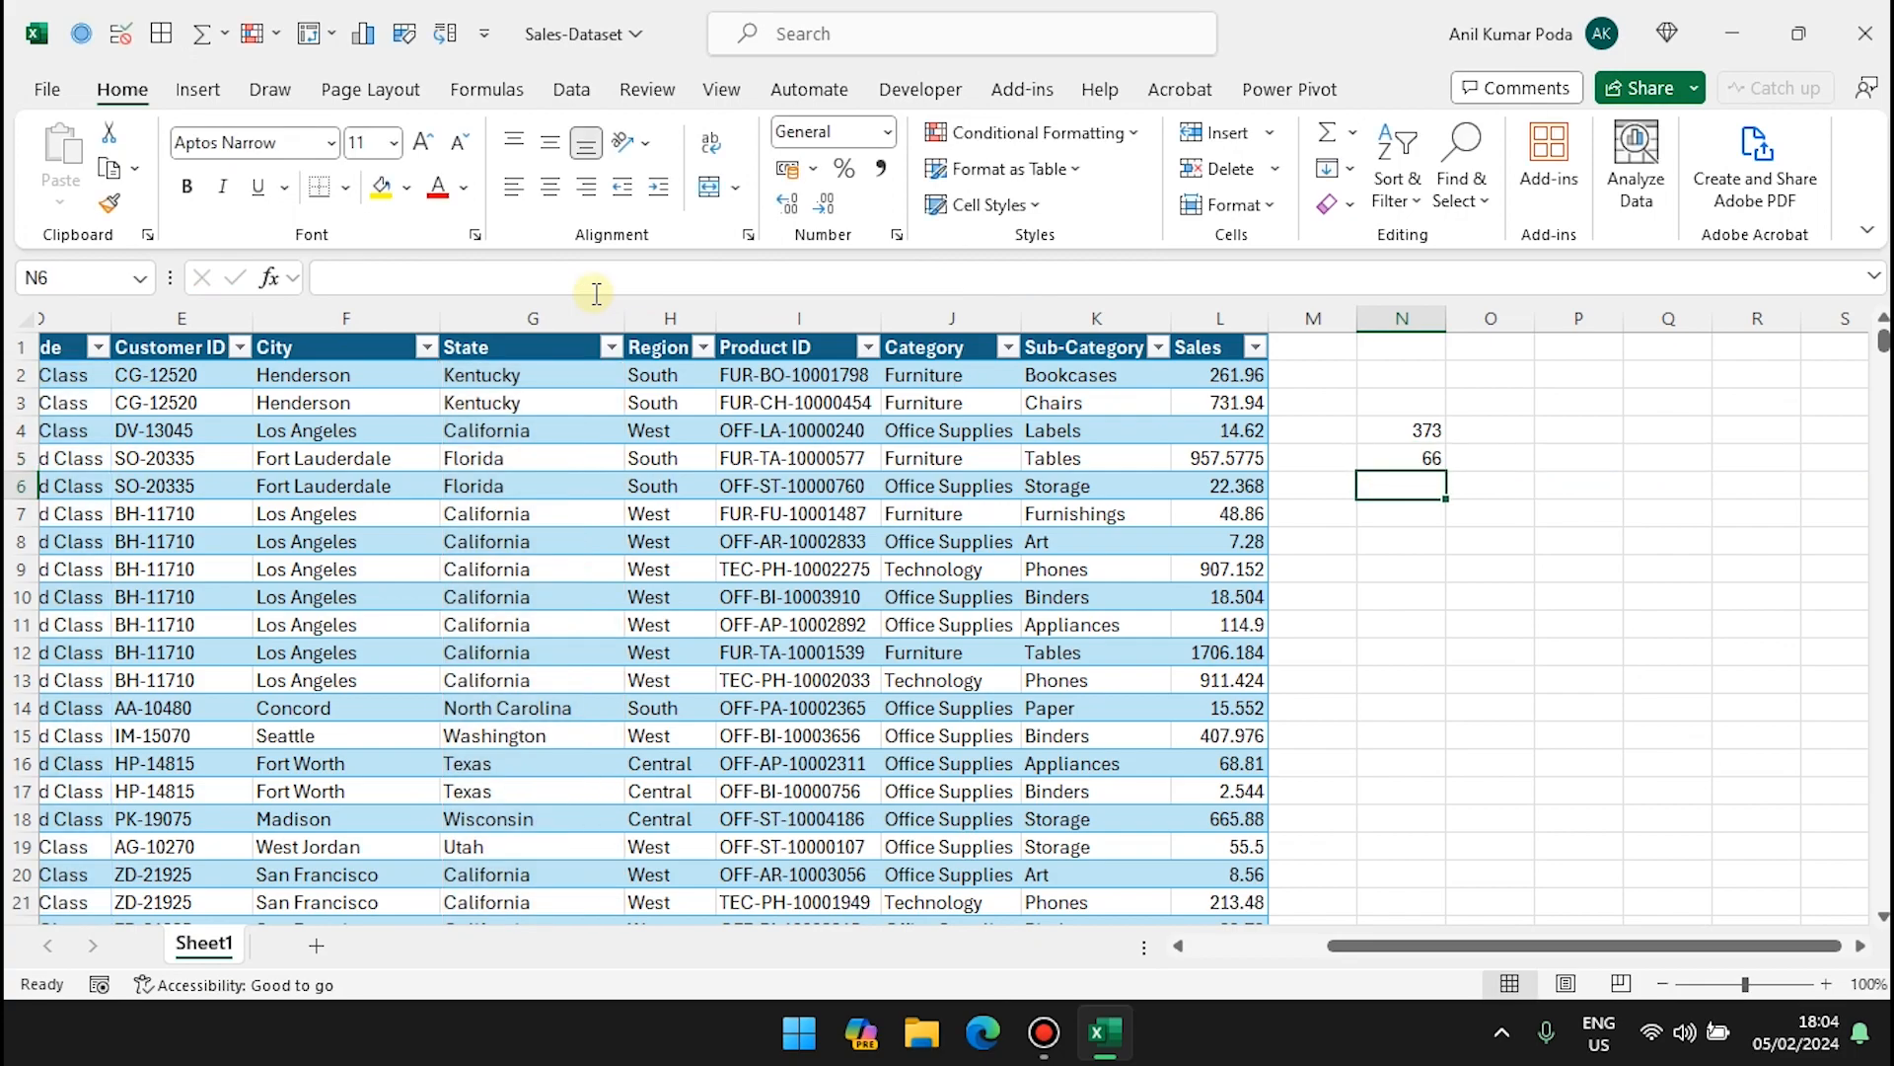
# Step: Filter the State column of the Sales table to only Florida to verify the COUNTIFS result in N5
pyautogui.click(1424, 451)
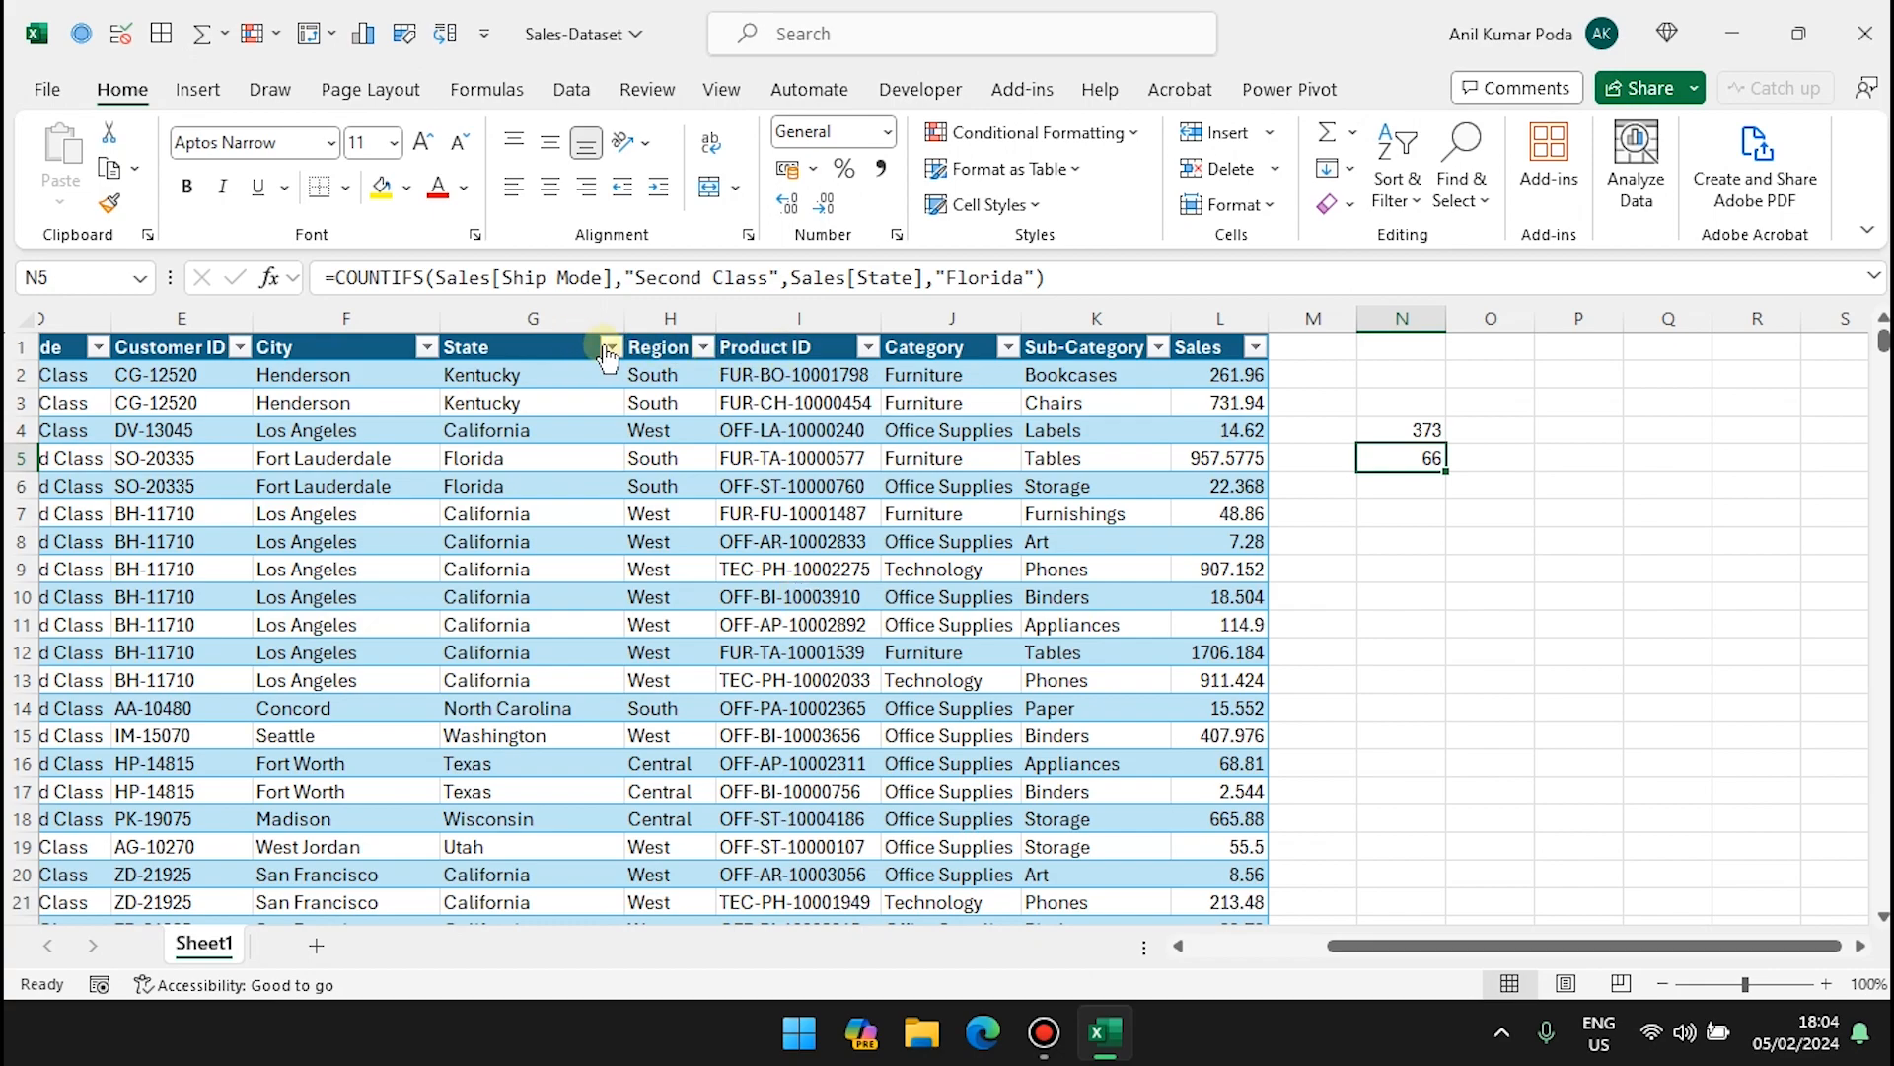
pyautogui.click(608, 350)
pyautogui.click(363, 654)
pyautogui.write('flr')
pyautogui.press('BackSpace')
pyautogui.write('o')
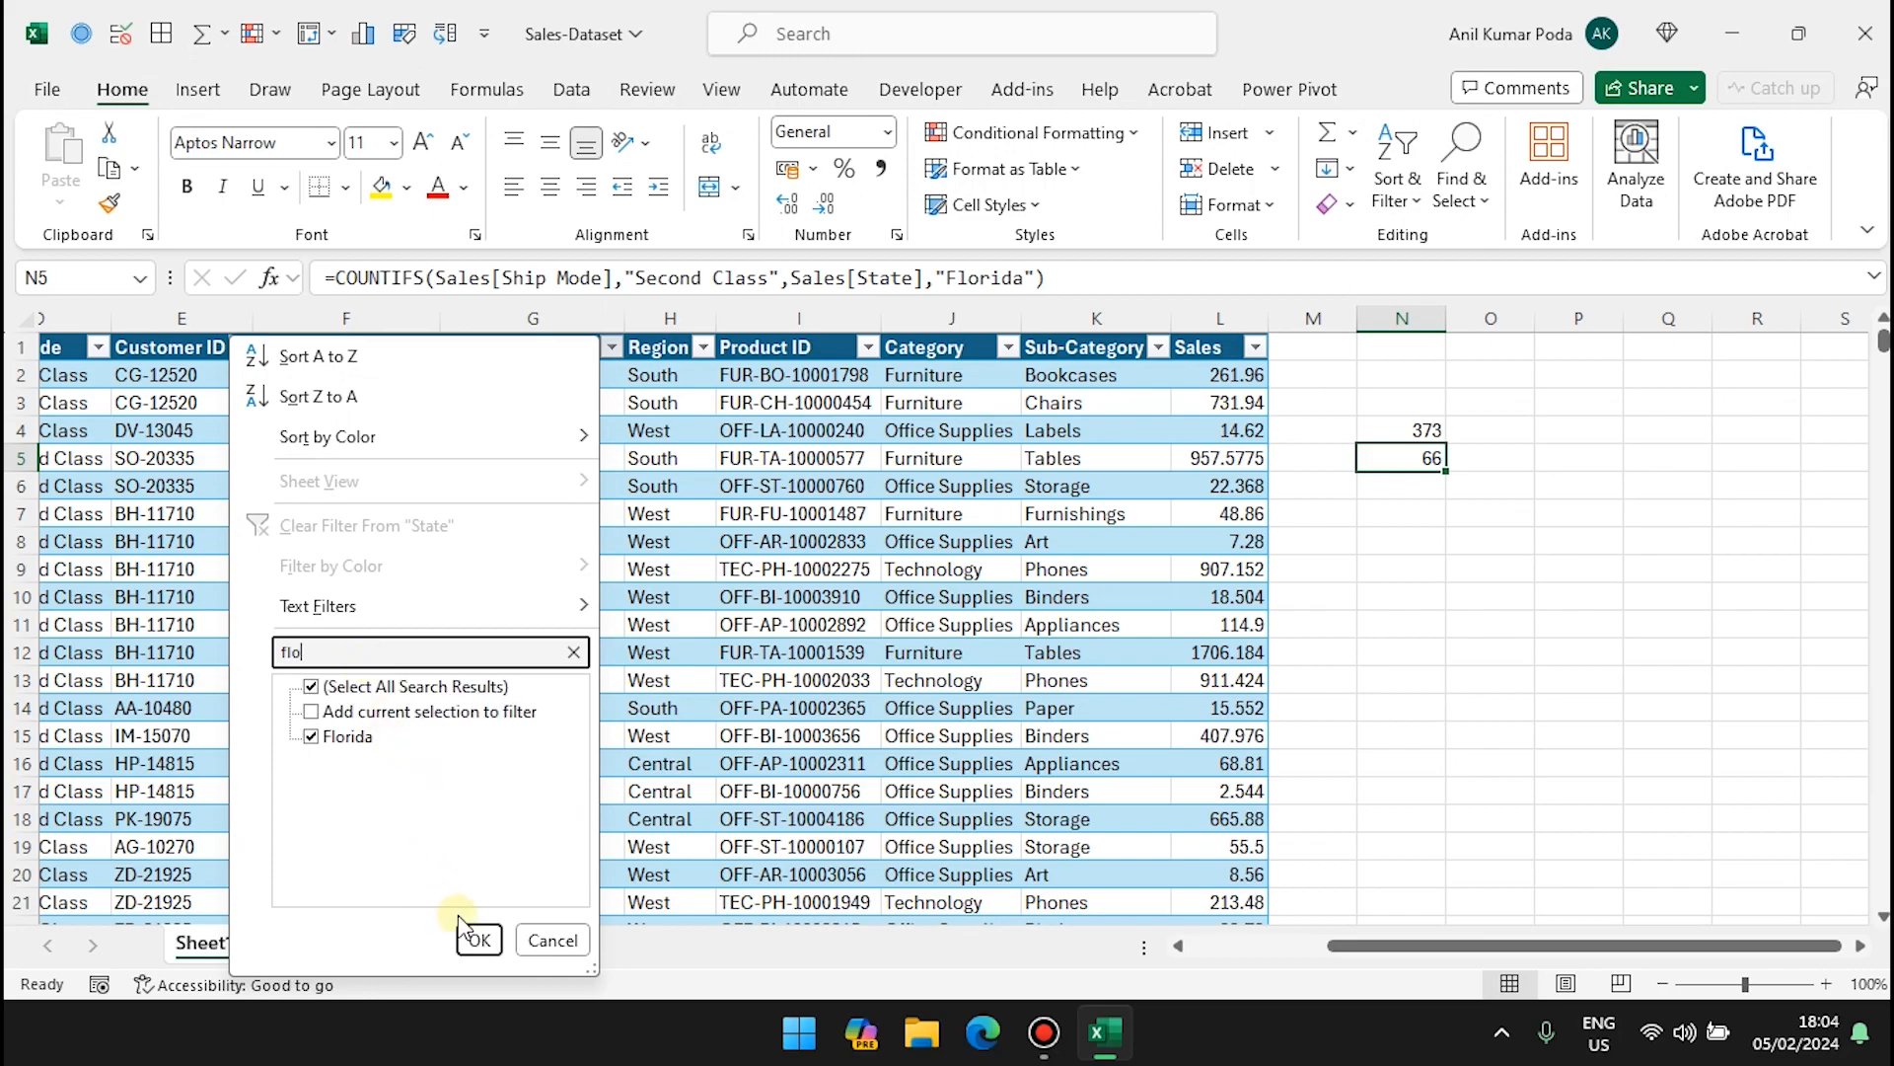
pyautogui.click(475, 951)
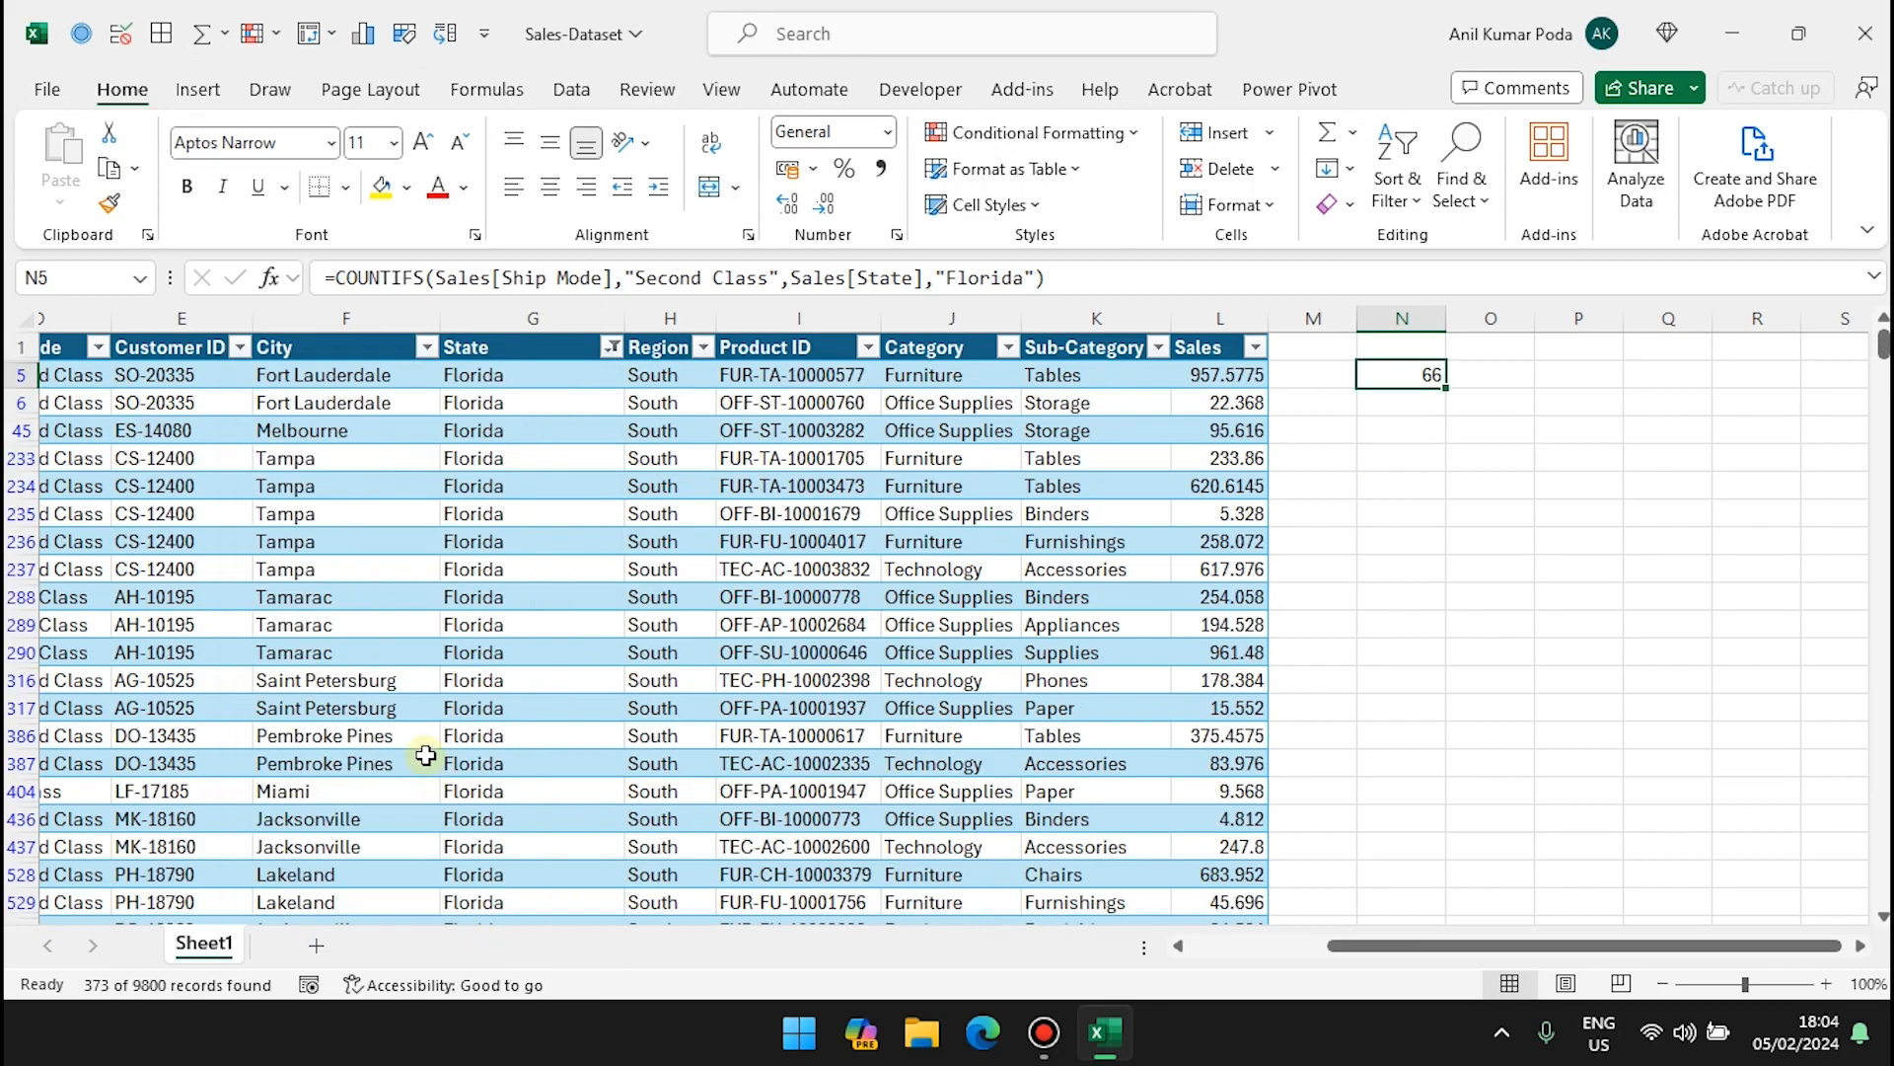
# Step: Filter the Ship Mode column to only Second Class and select the column to check its record count
pyautogui.hscroll(-3, 425, 755)
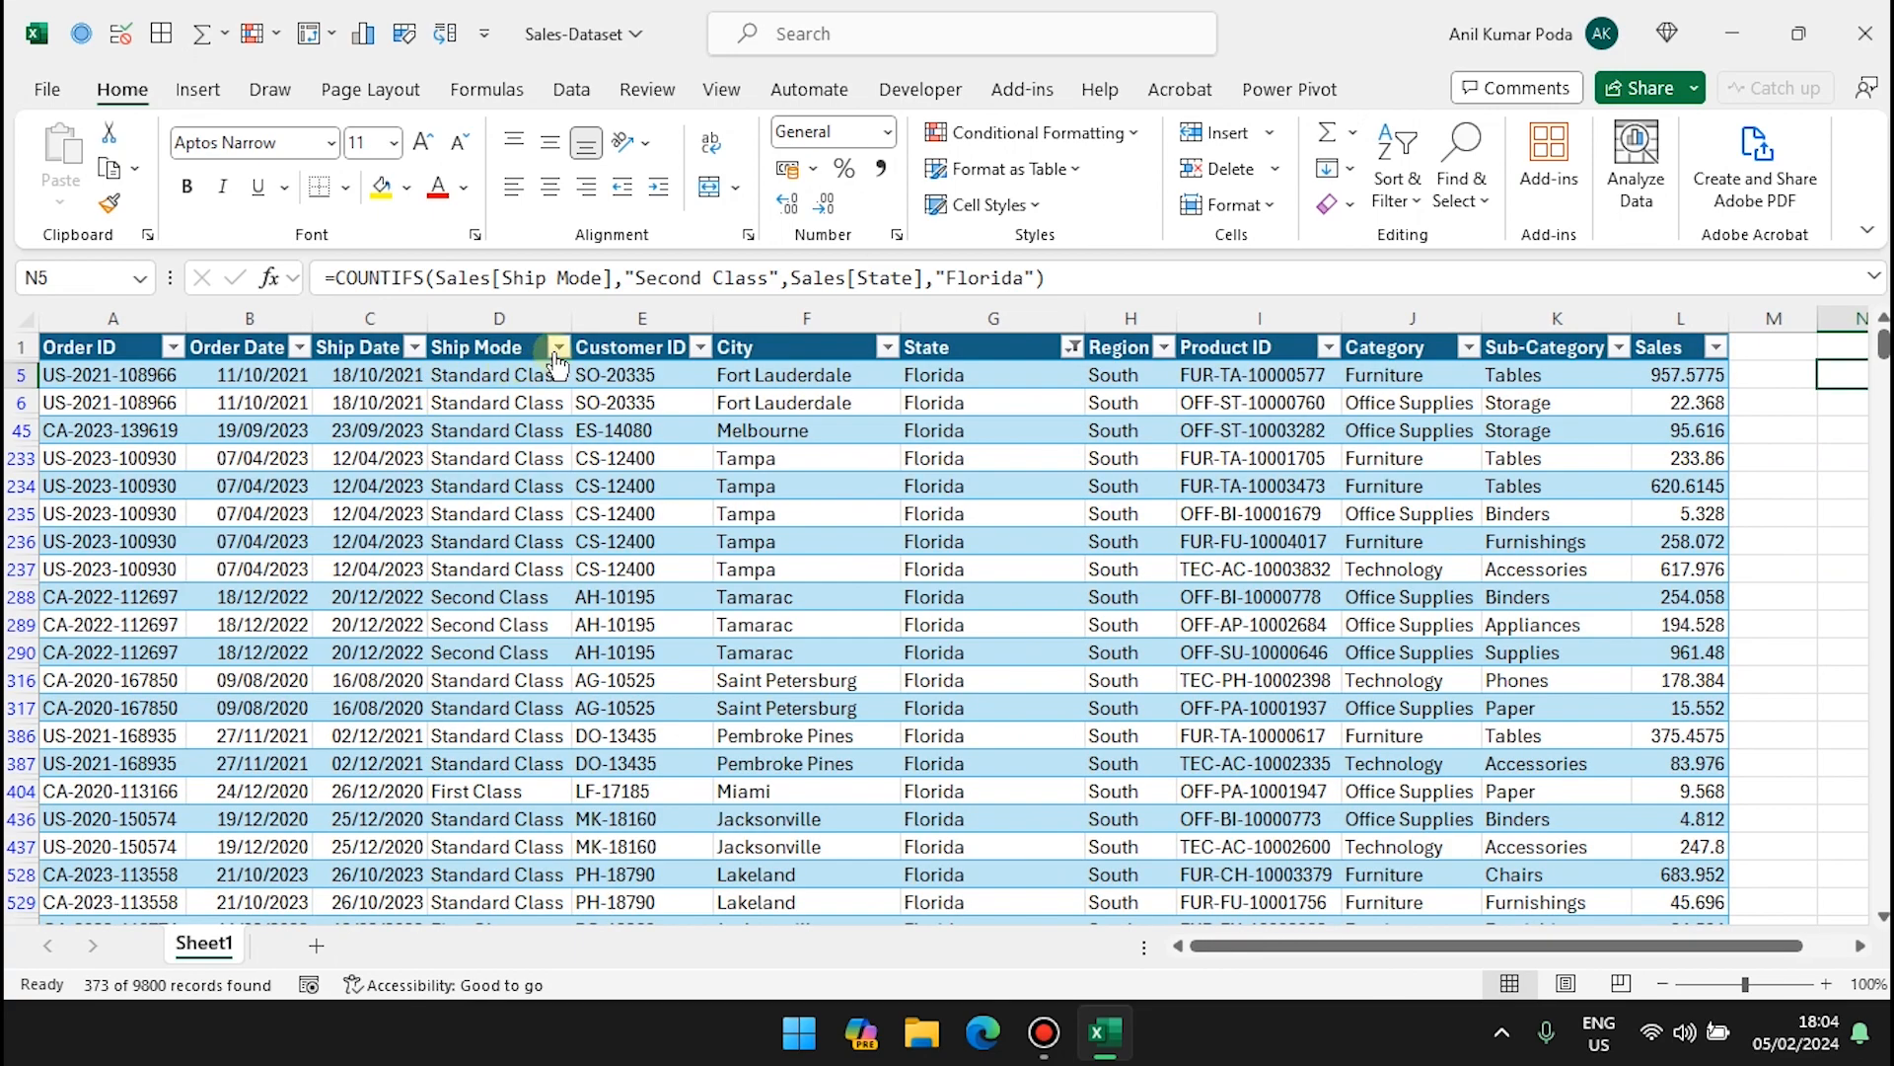
pyautogui.click(558, 347)
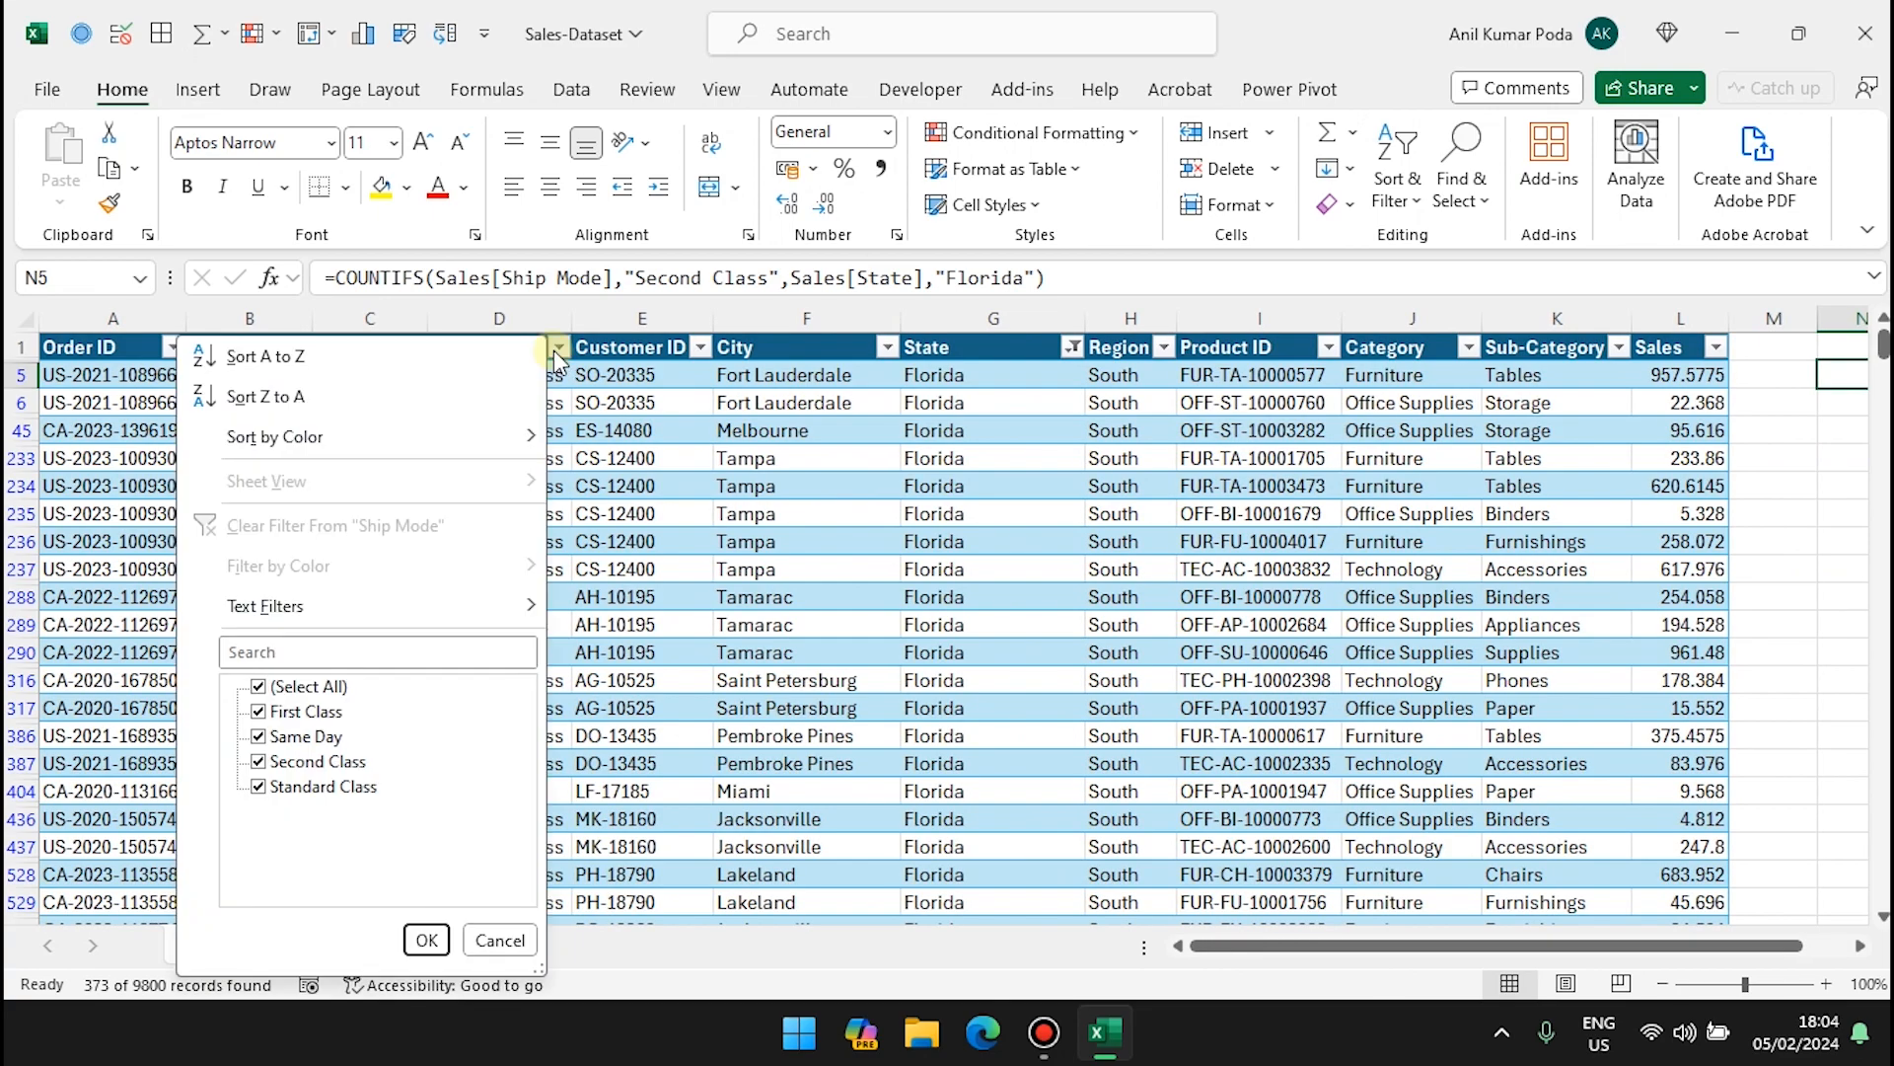
pyautogui.click(257, 687)
pyautogui.click(258, 762)
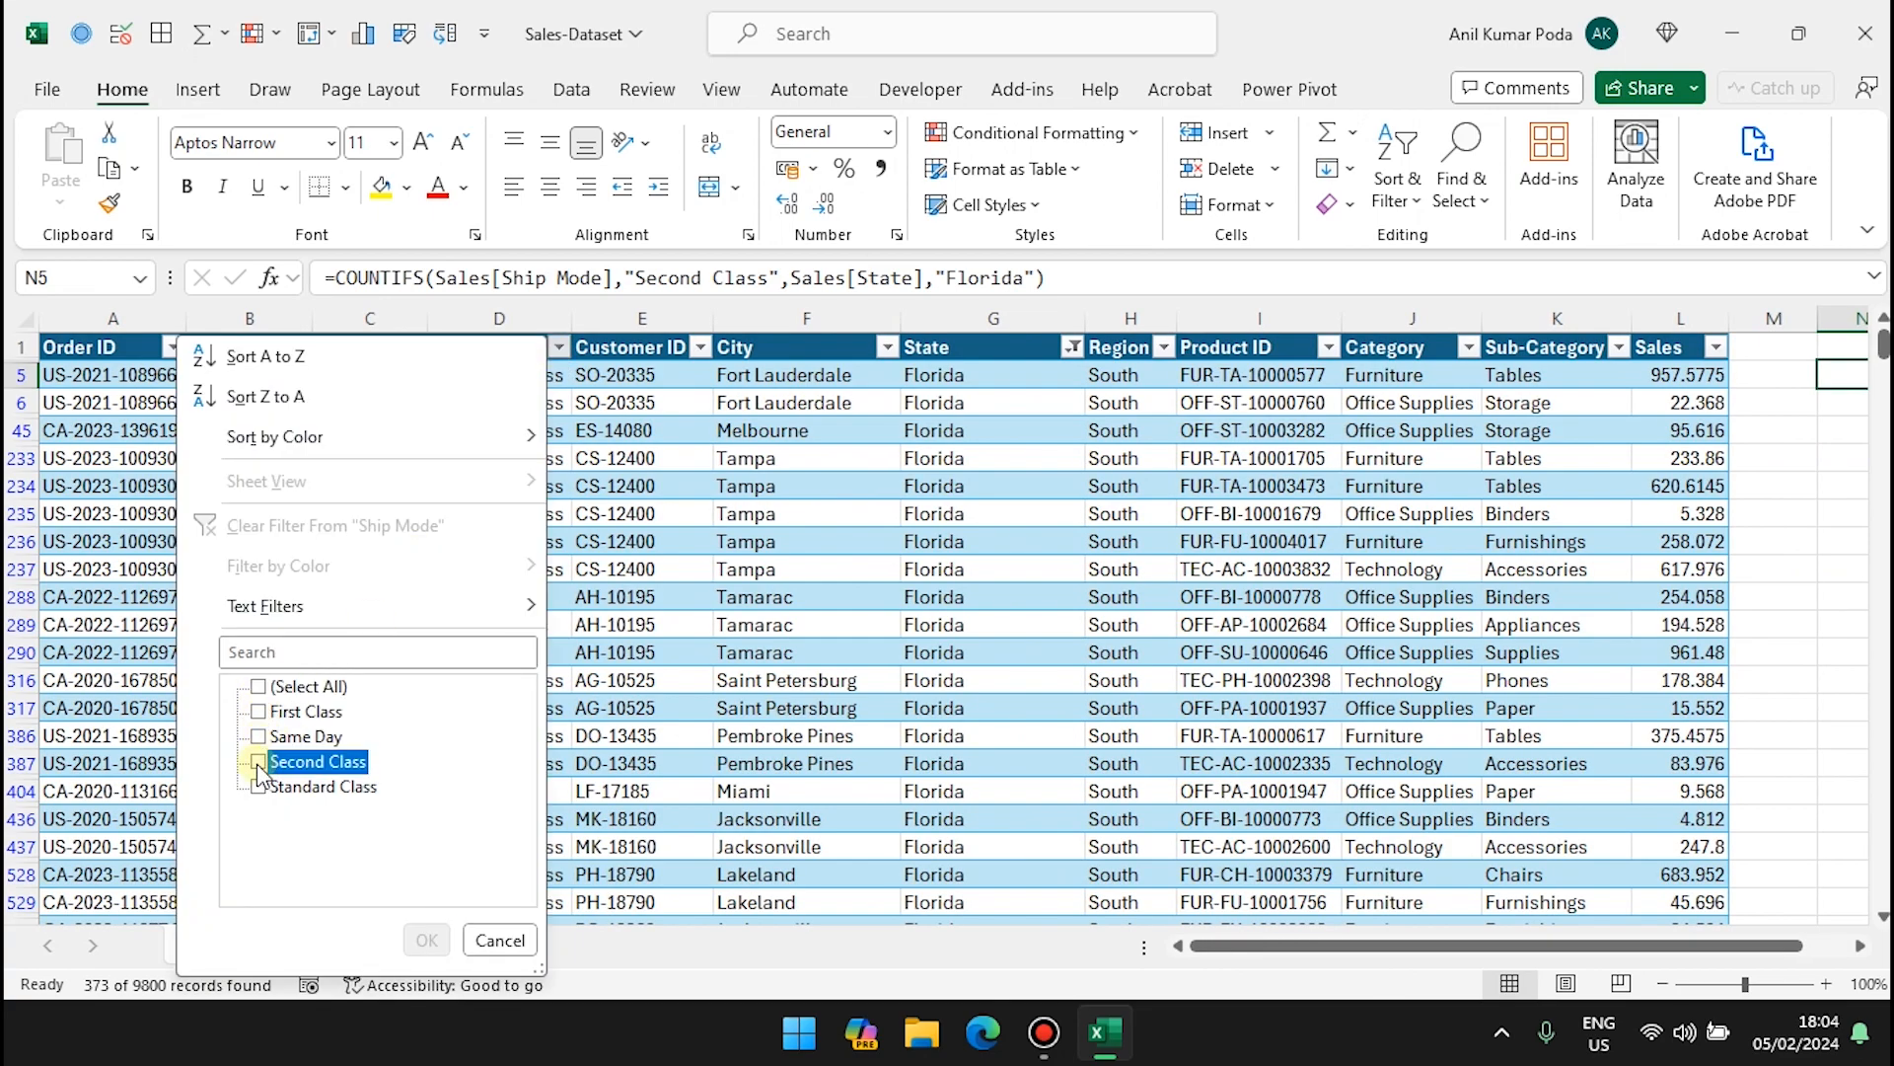
pyautogui.click(426, 938)
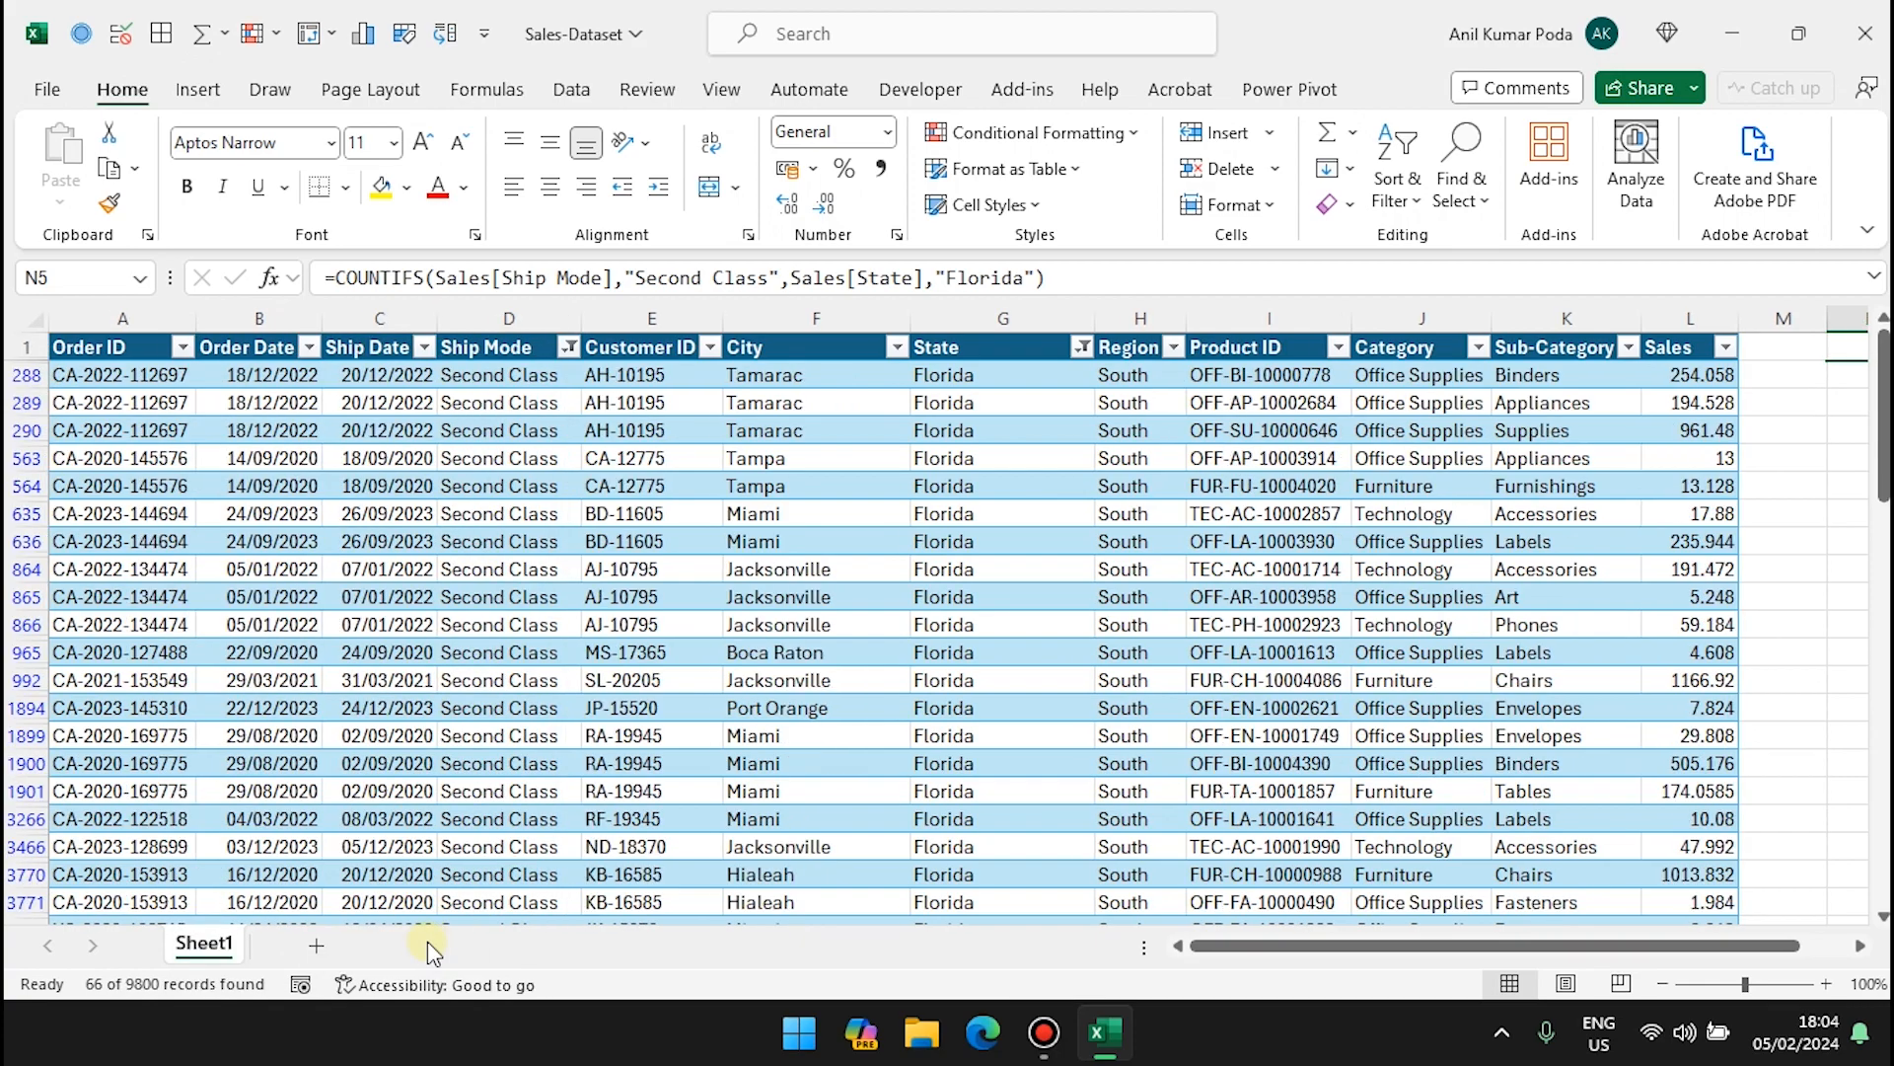
pyautogui.click(488, 320)
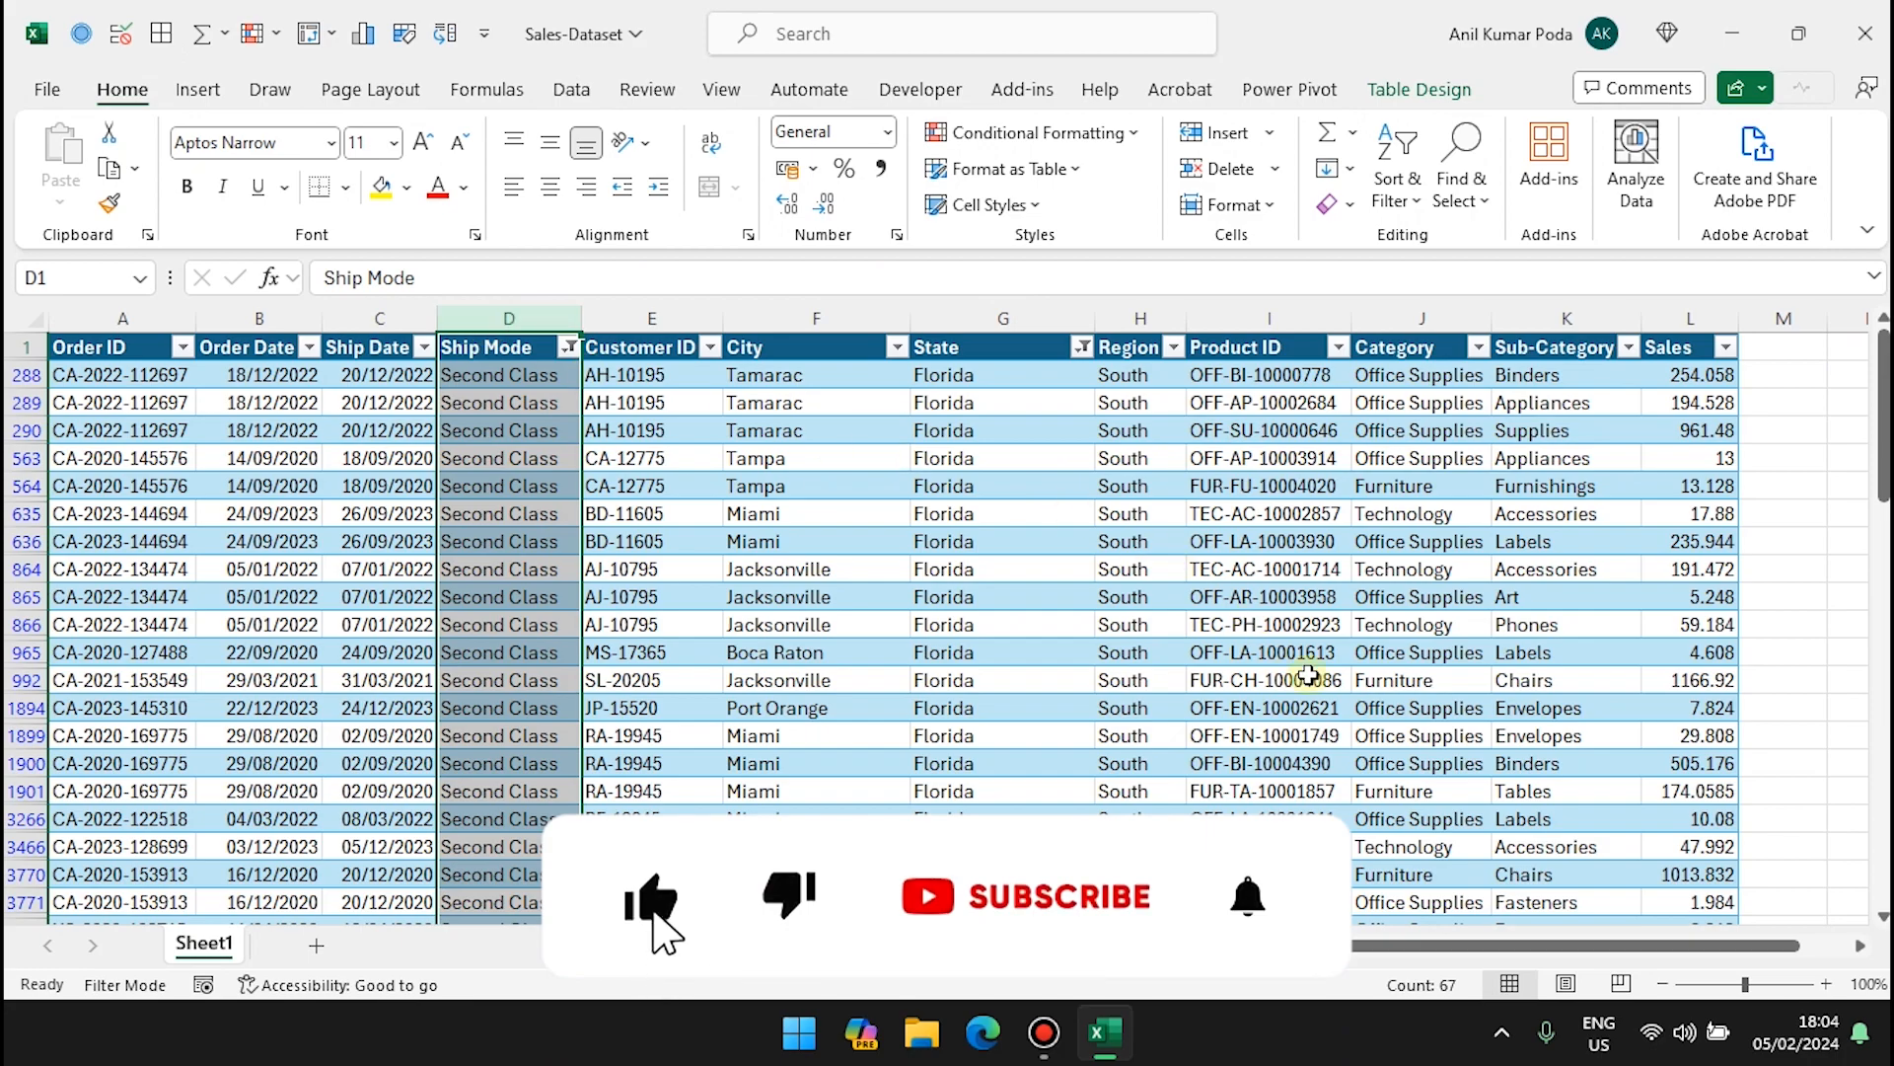
# Step: Extend the COUNTIFS formula in N5 with Sales[Sales] as the third criteria range and ">500" as its criterion
pyautogui.hscroll(3, 1307, 675)
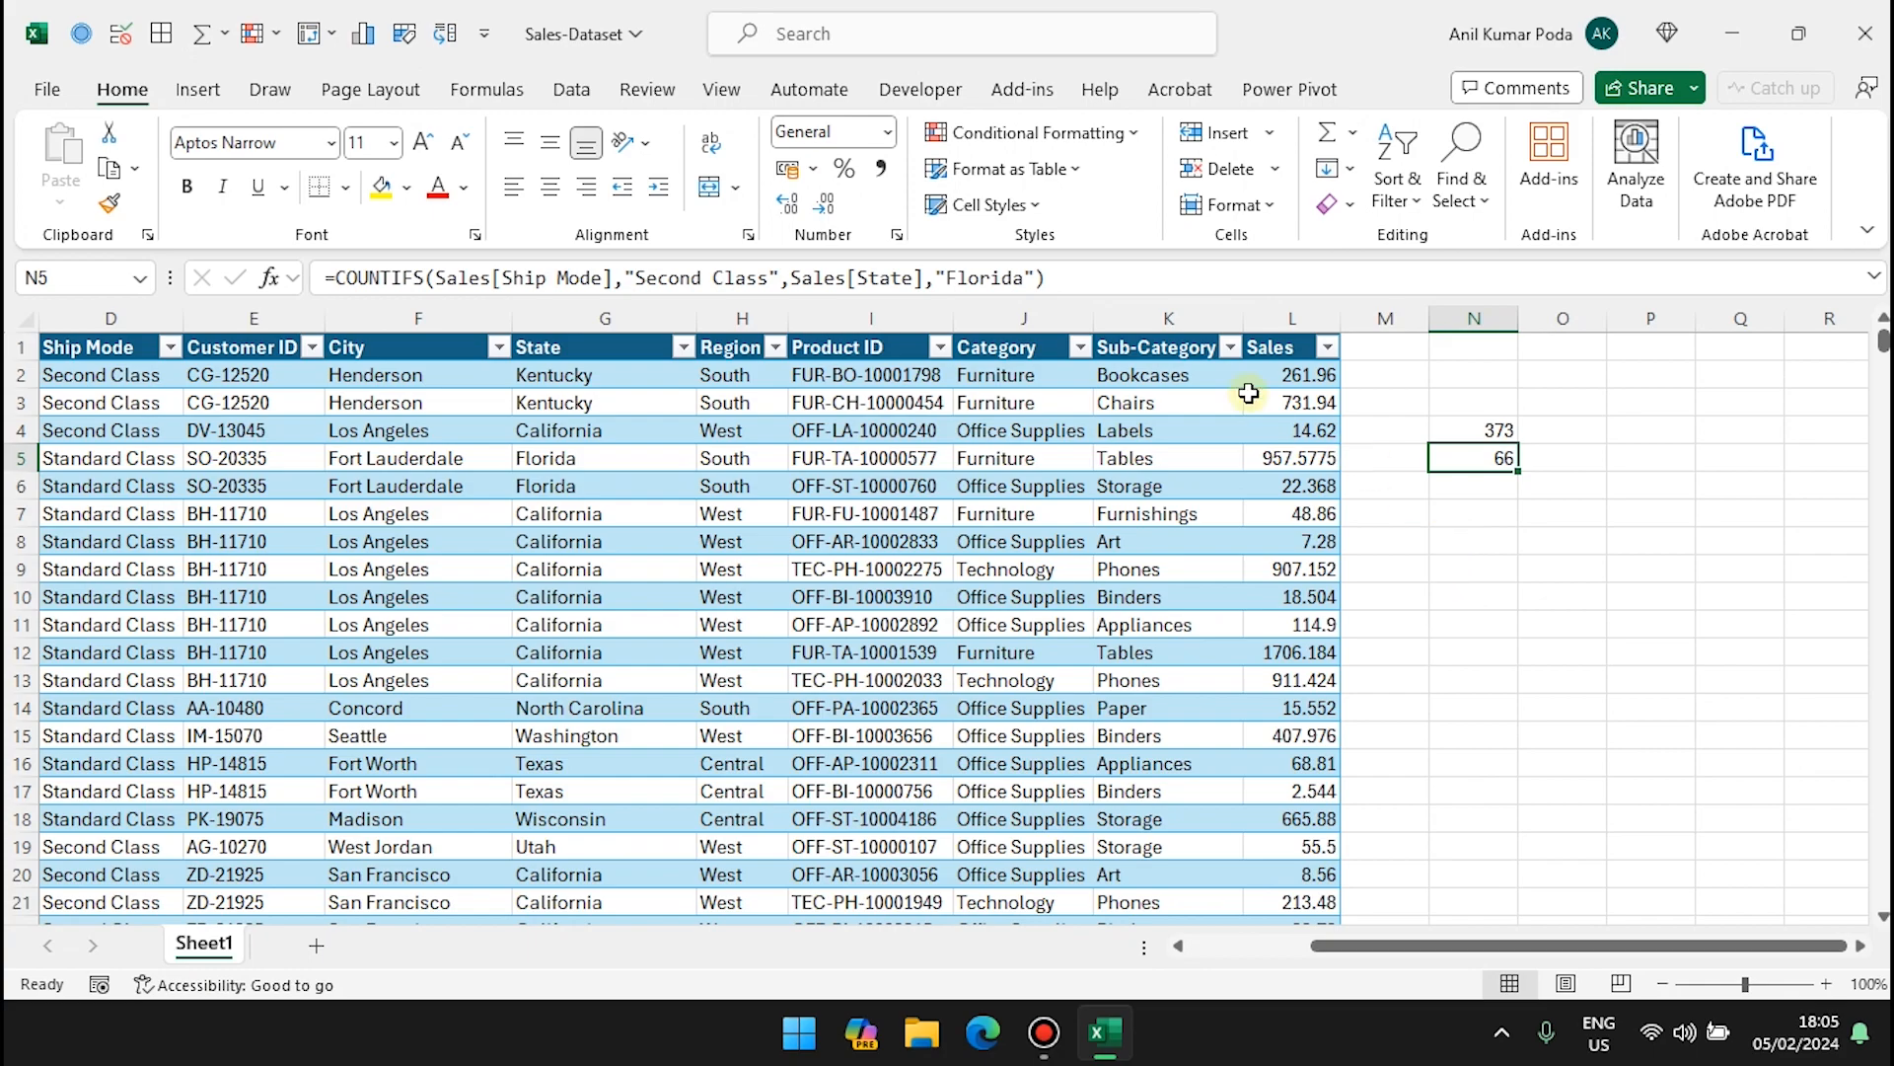
pyautogui.click(1048, 277)
pyautogui.write(',')
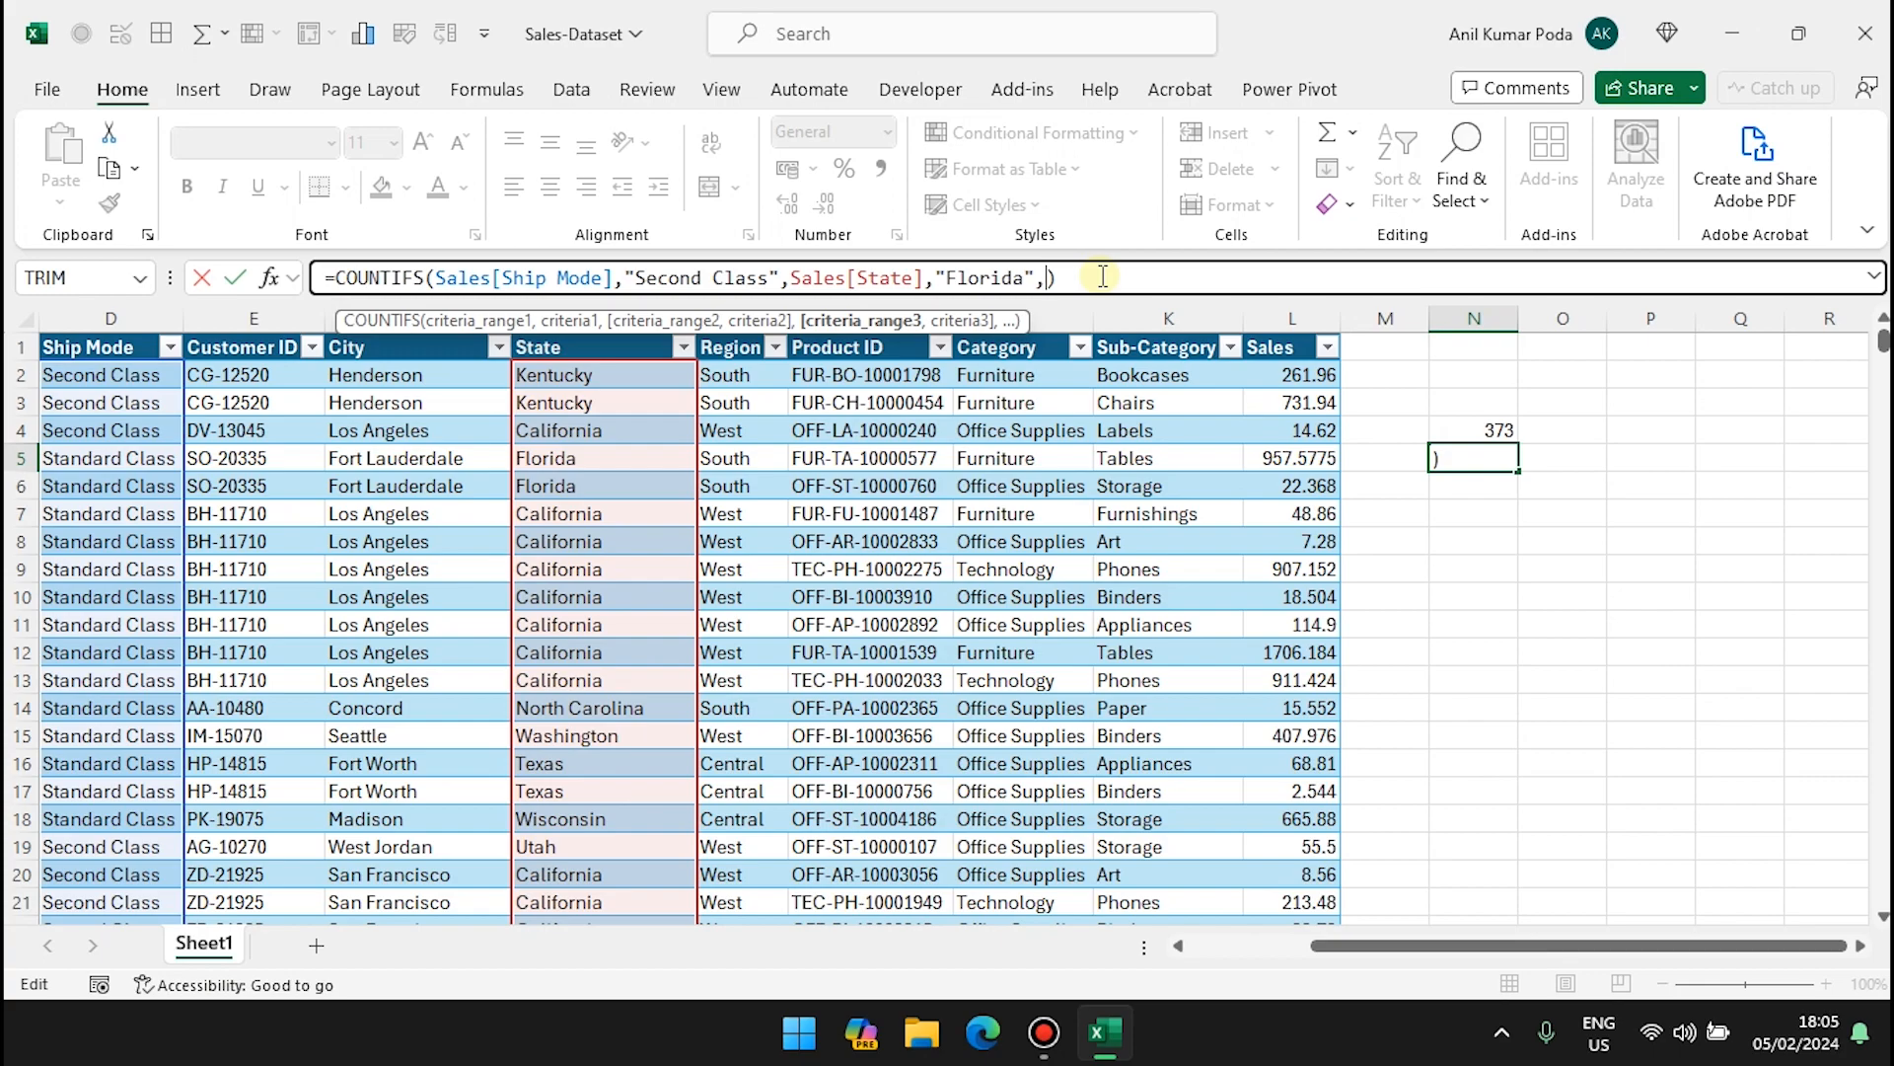
pyautogui.write('Sal')
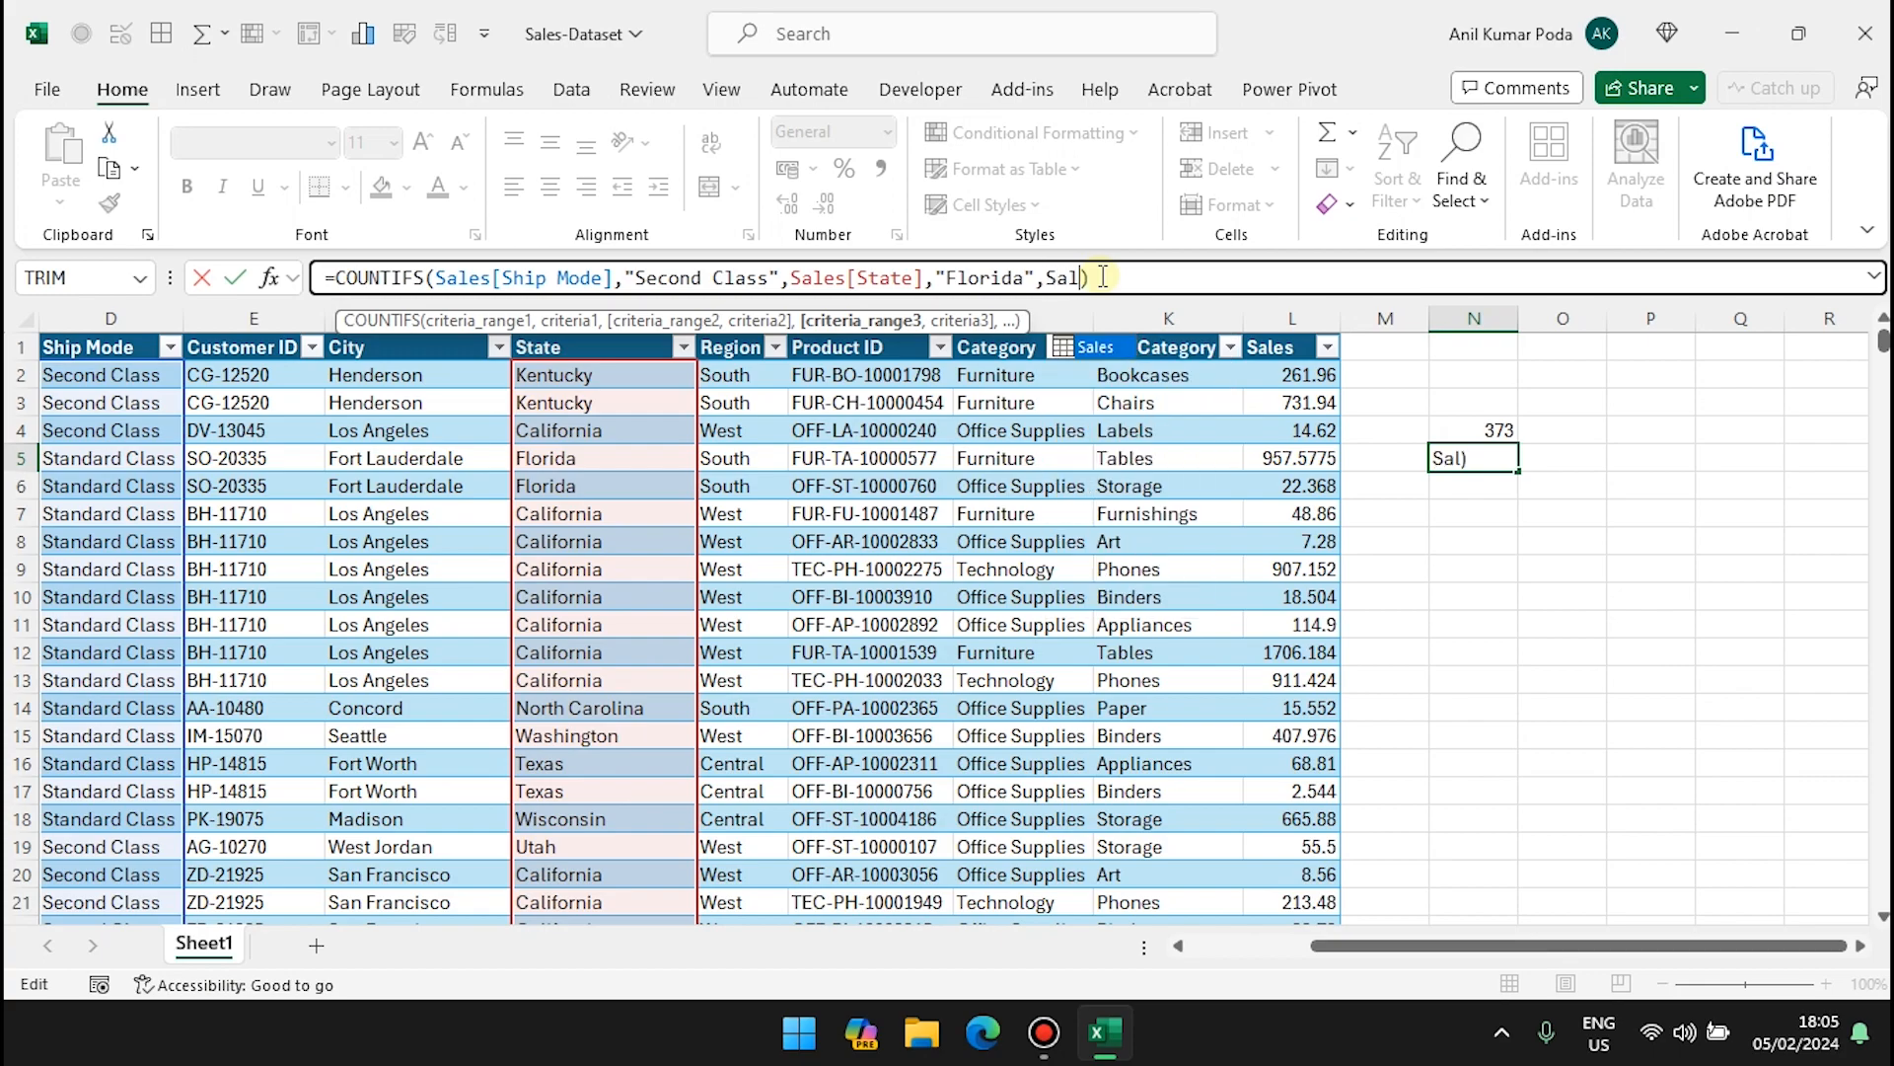
pyautogui.press('Tab')
pyautogui.write('Sal')
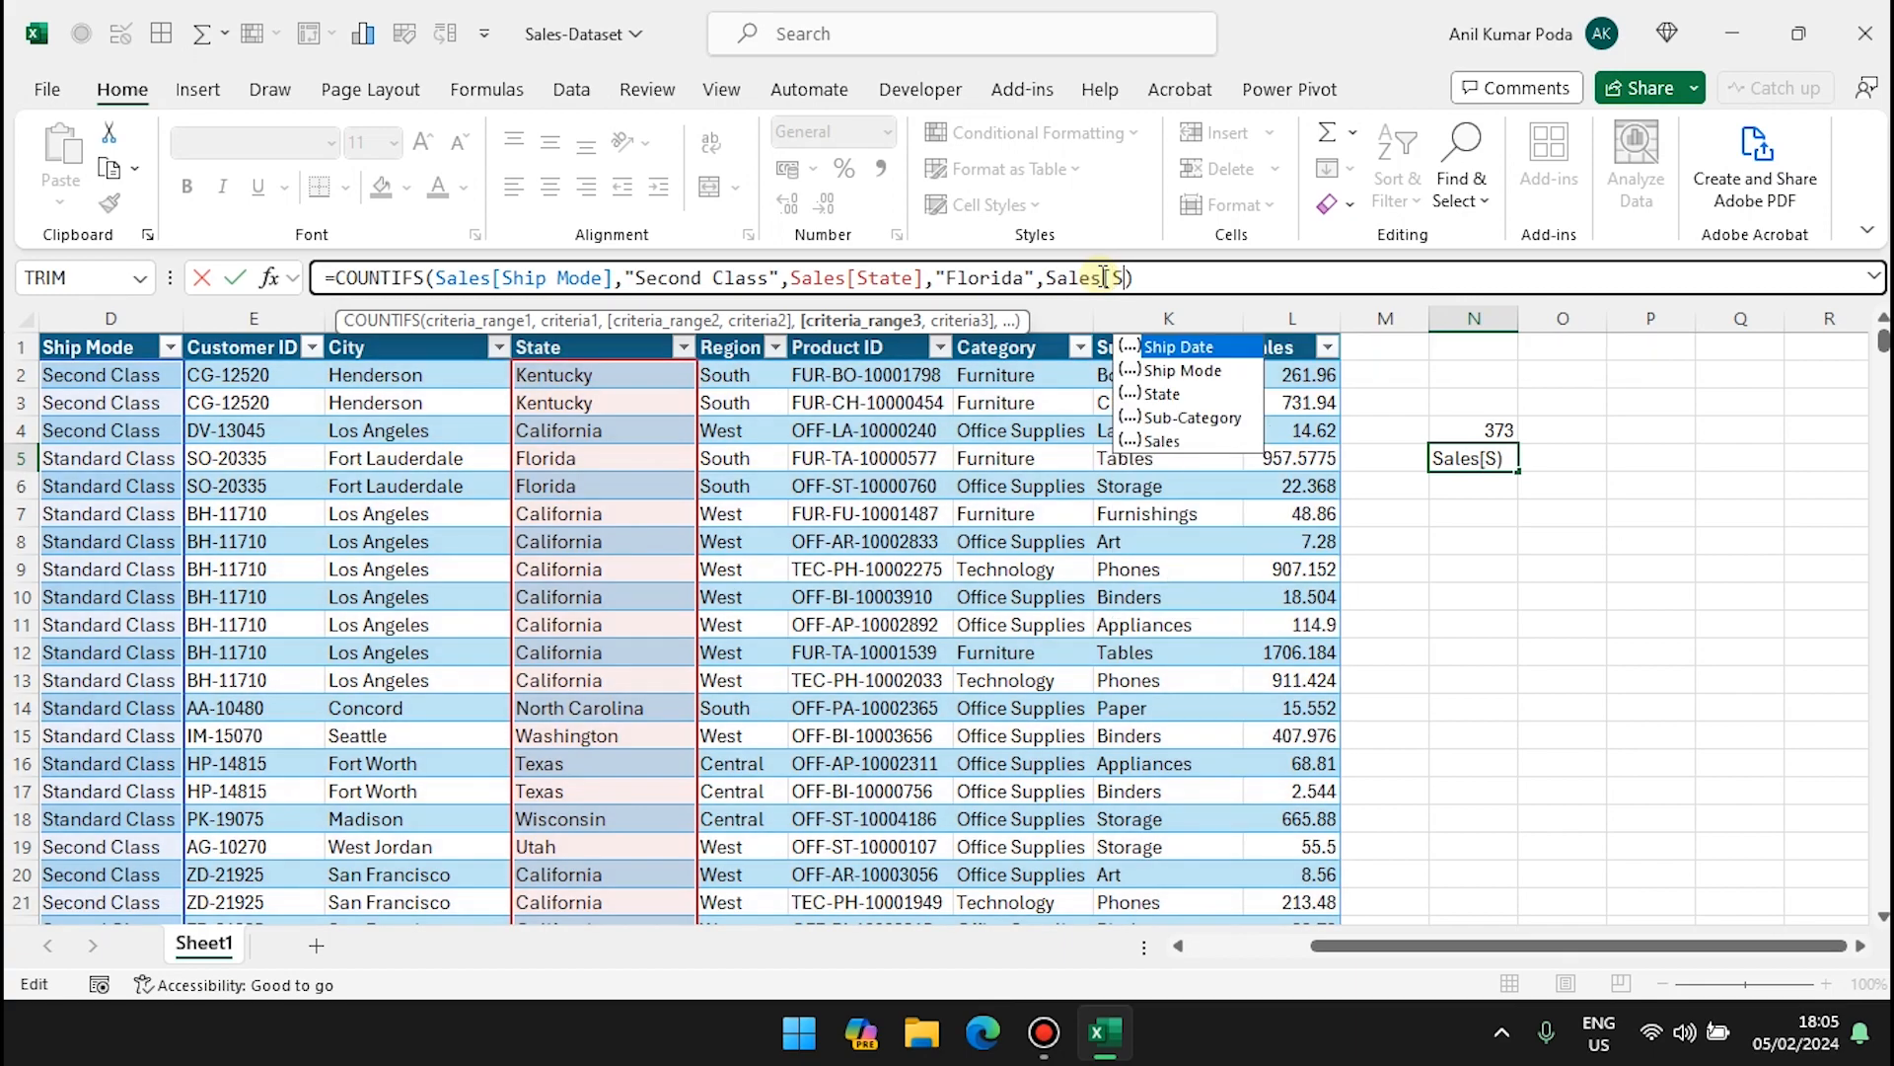
pyautogui.write('es],')
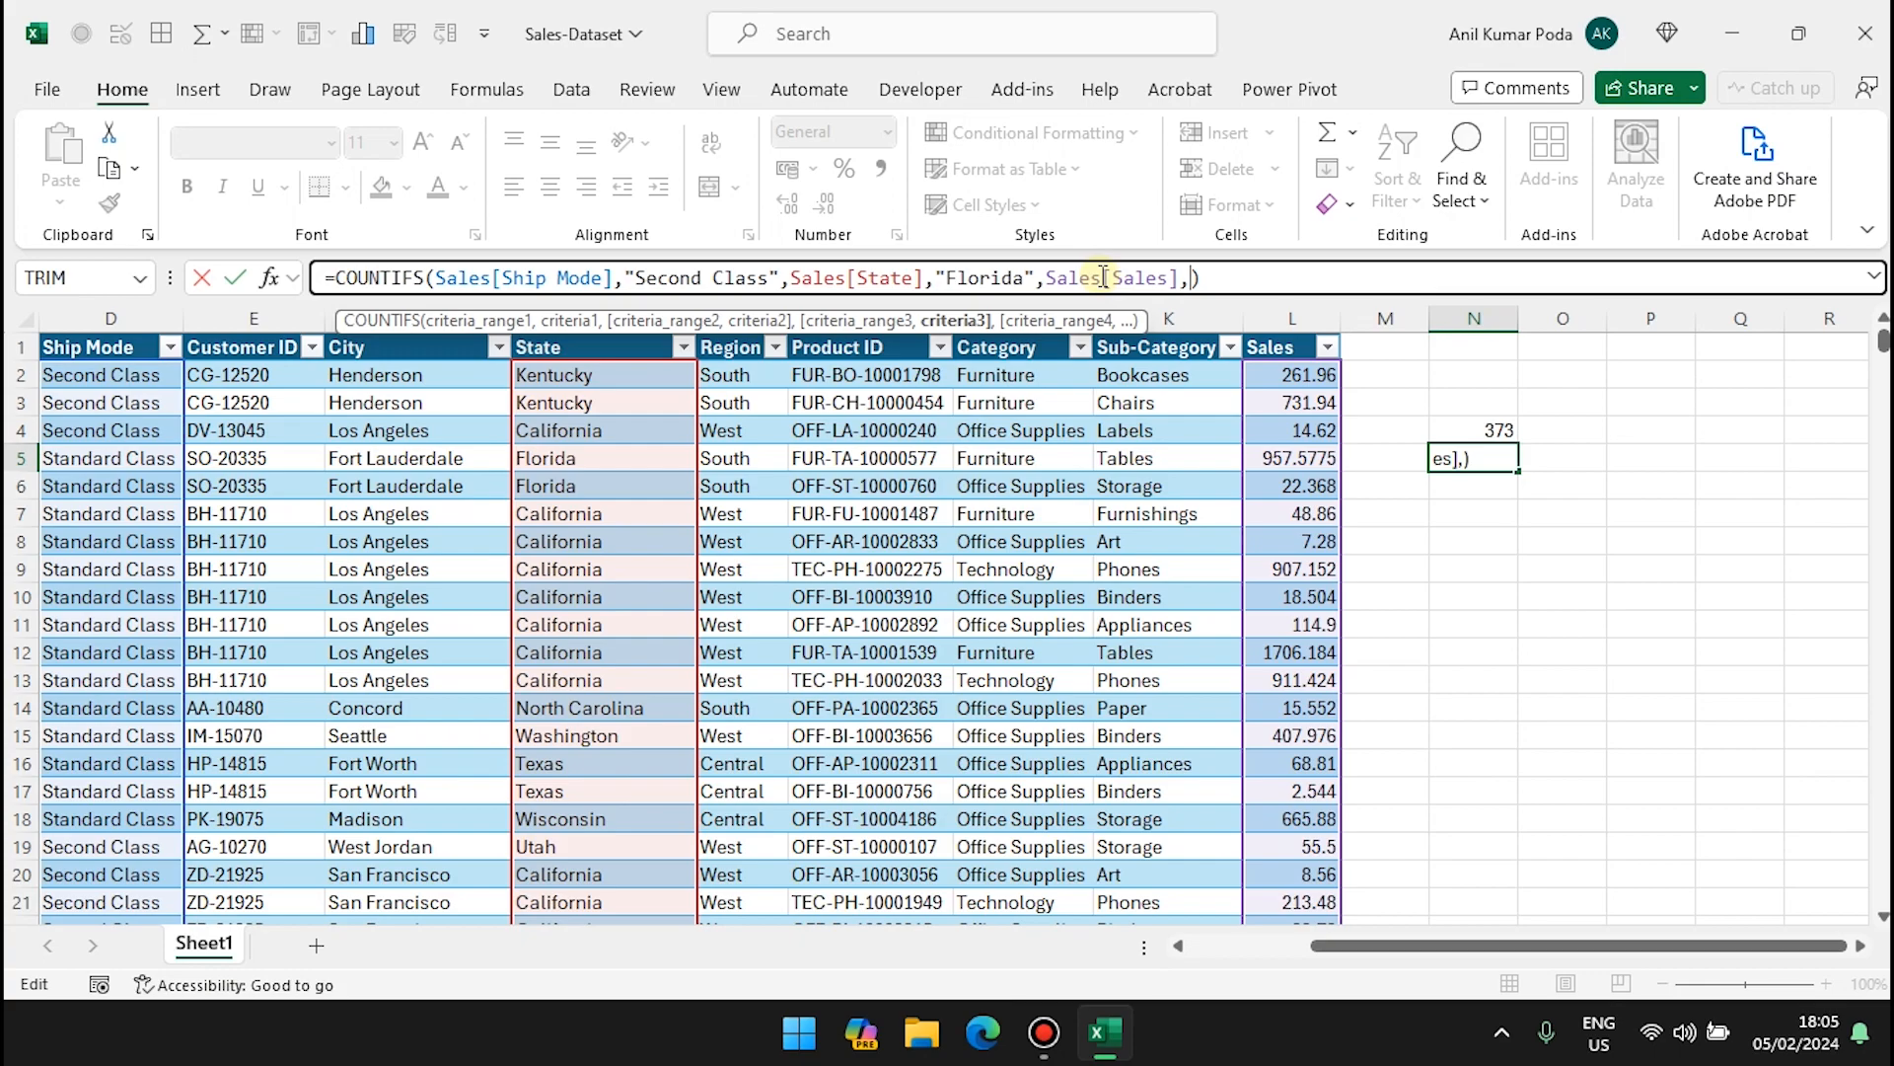
pyautogui.write('">500"')
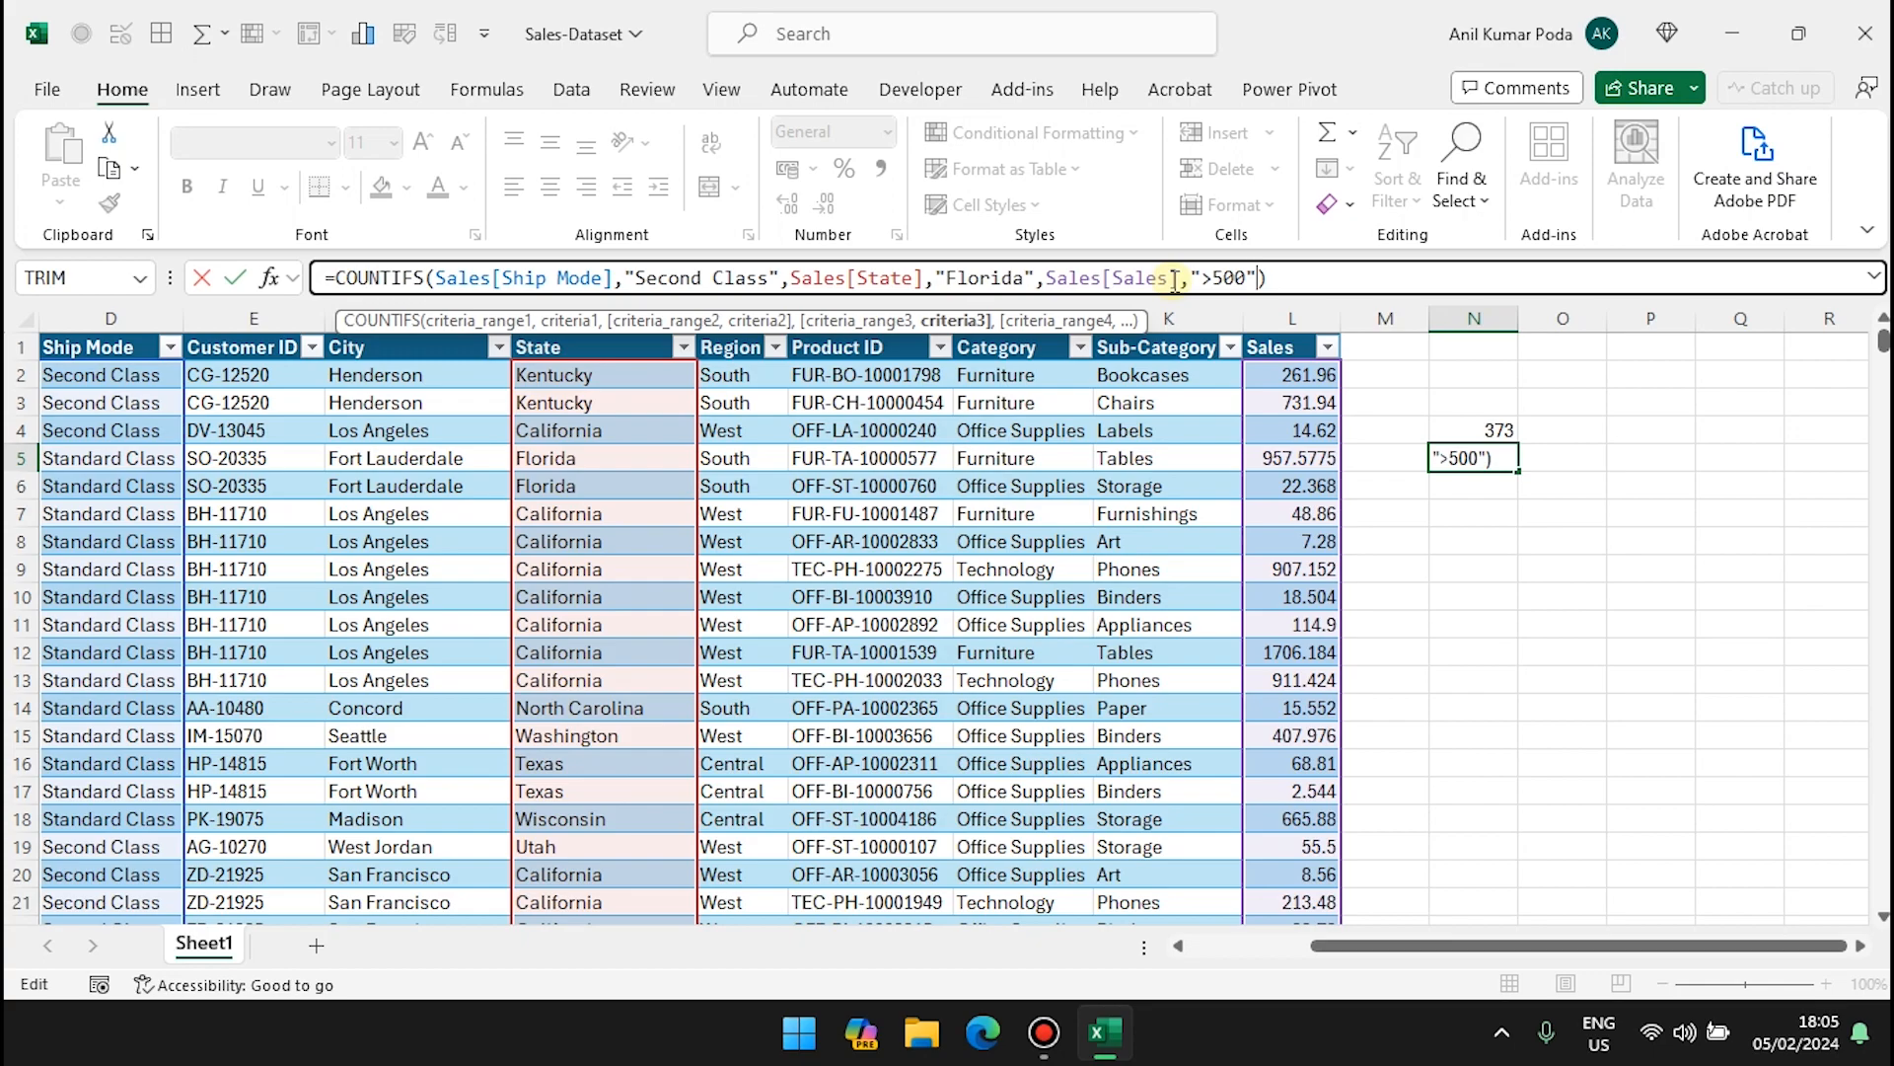
pyautogui.press('Return')
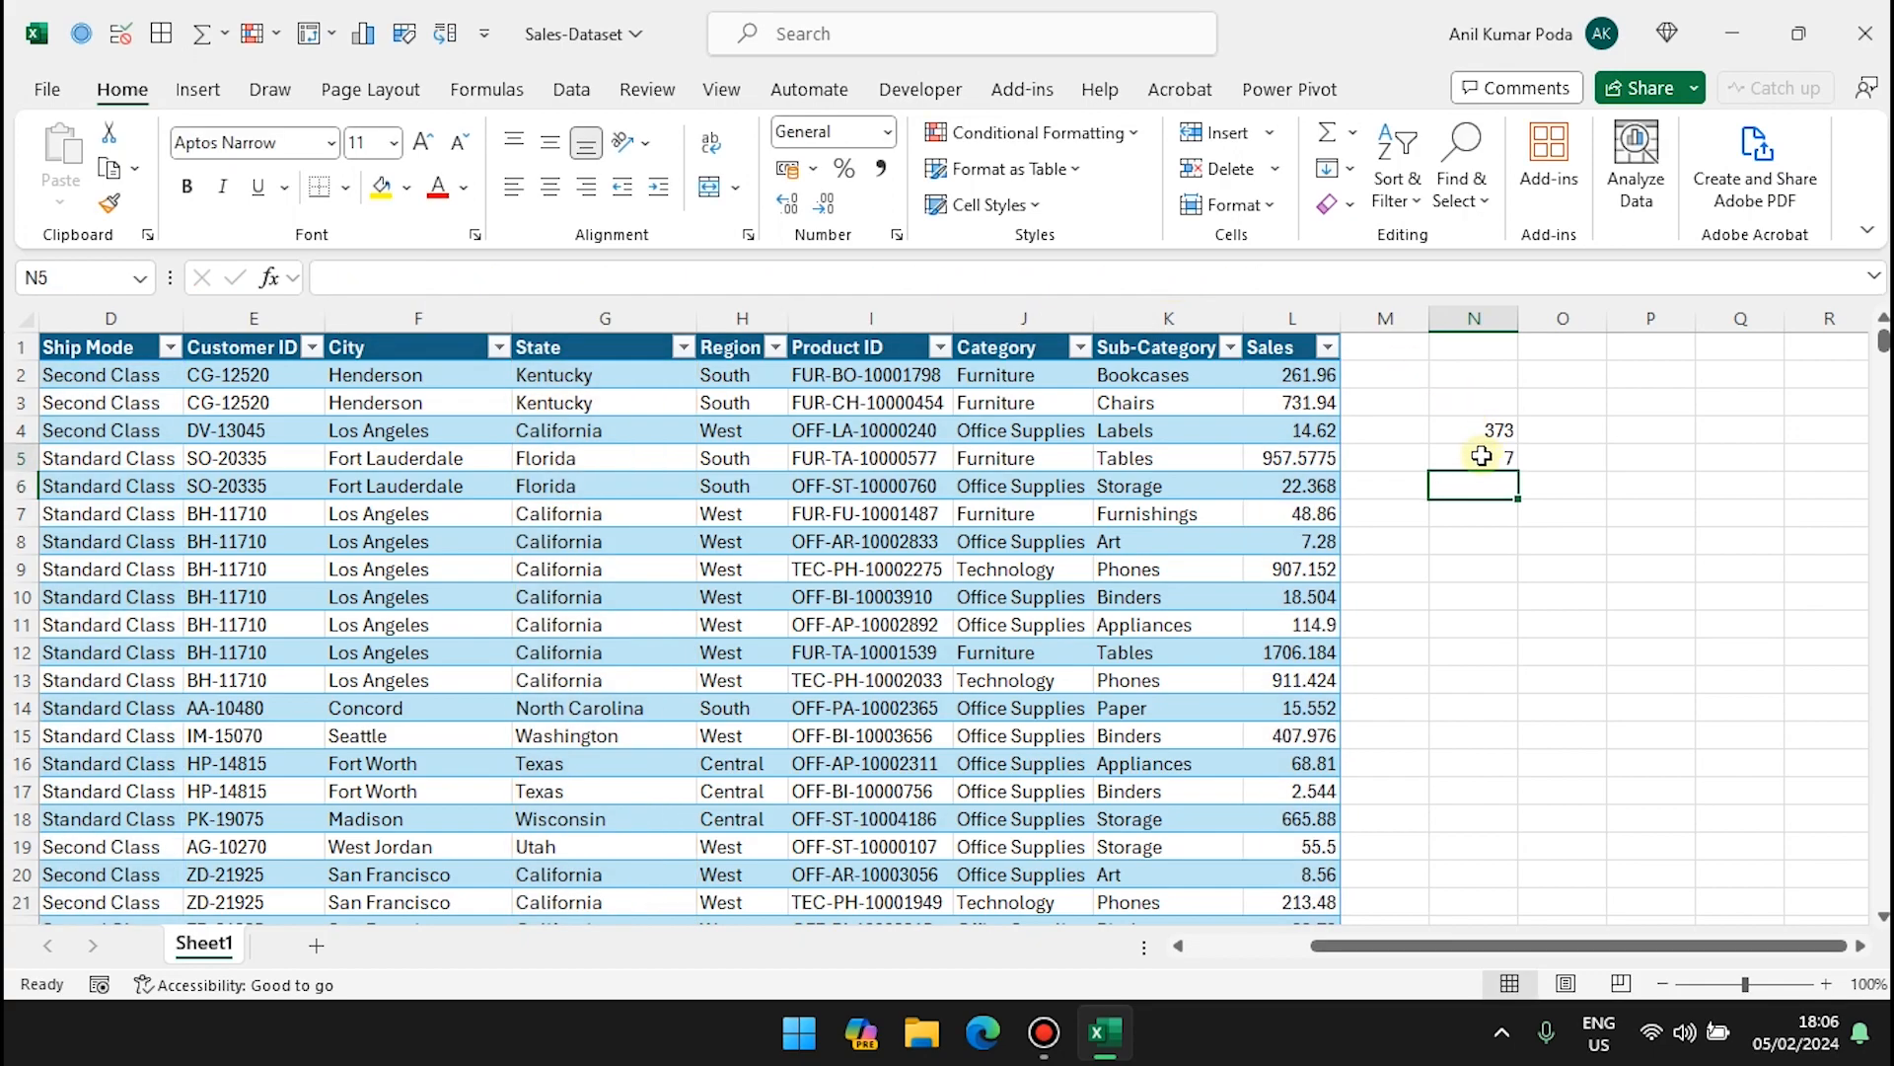
# Step: Filter the State column to only Florida to check the three-criteria COUNTIFS result in N5
pyautogui.click(1481, 455)
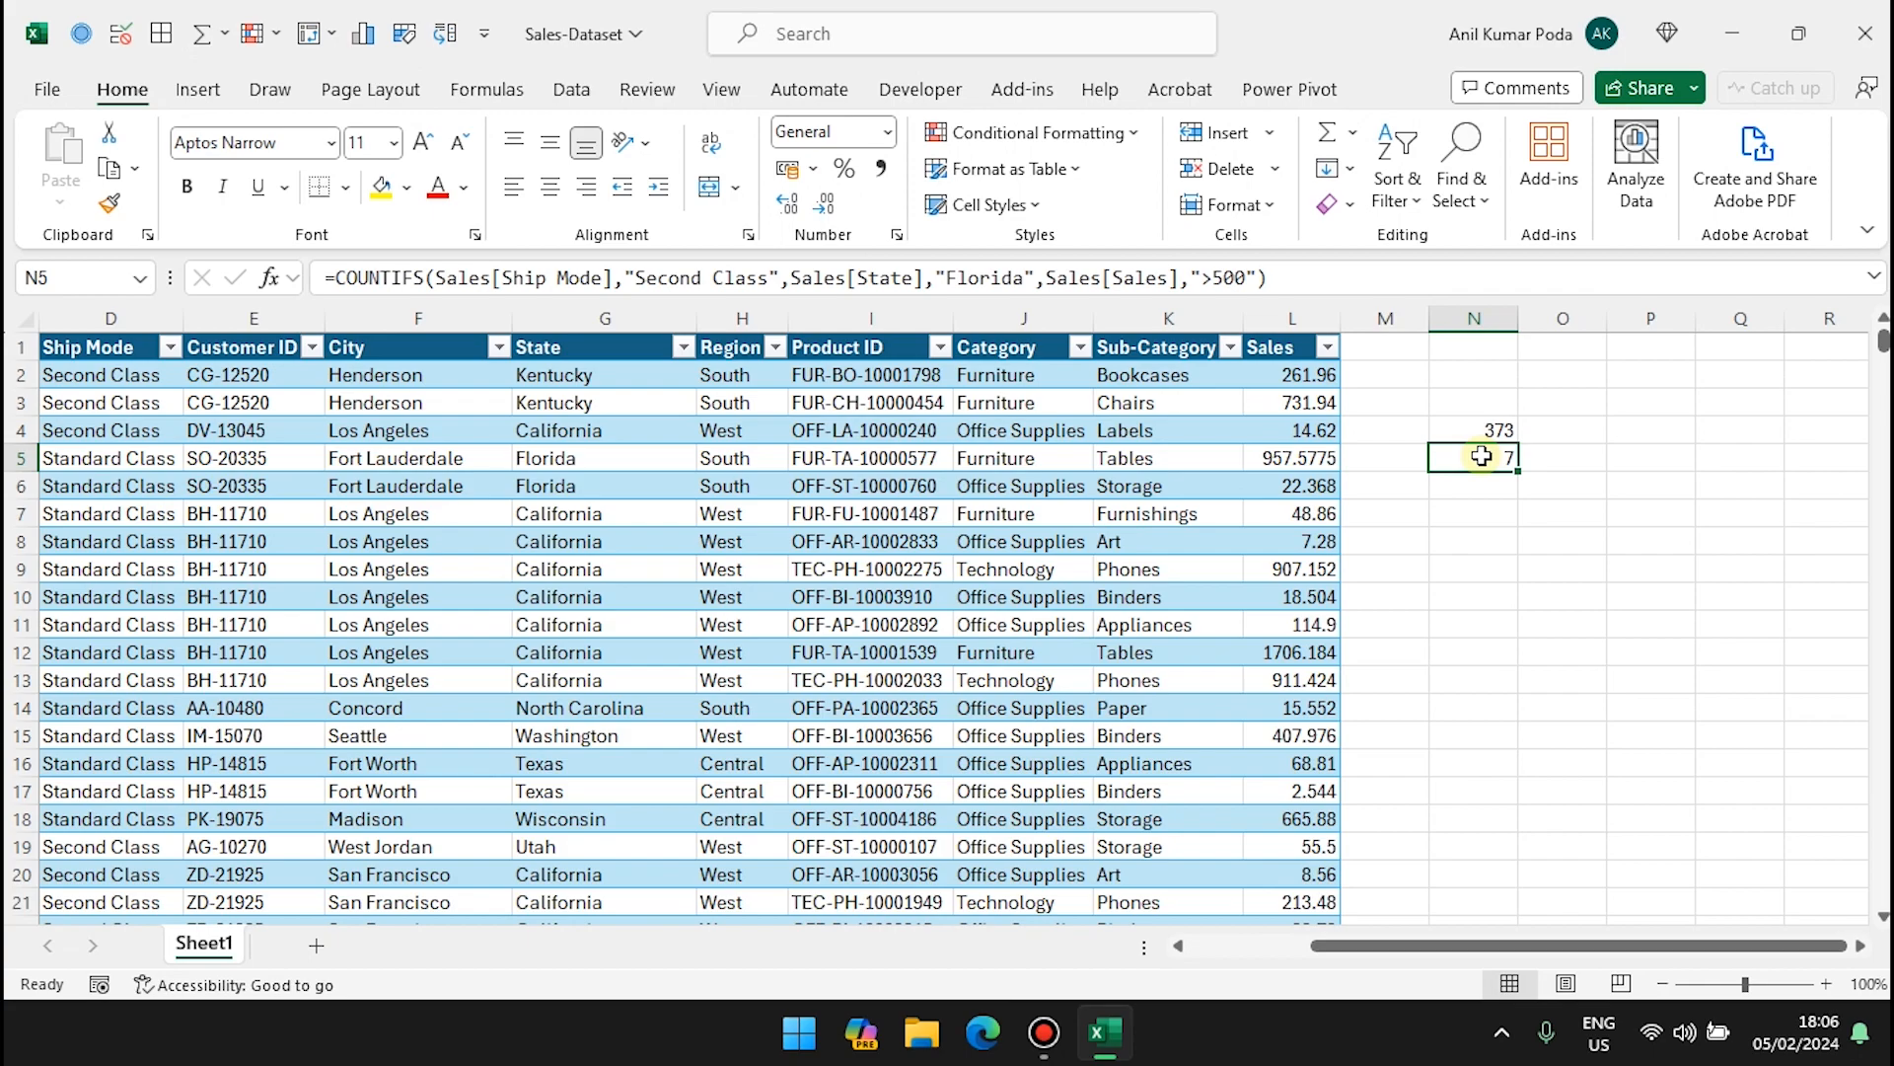
pyautogui.click(682, 346)
pyautogui.click(437, 651)
pyautogui.write('flor')
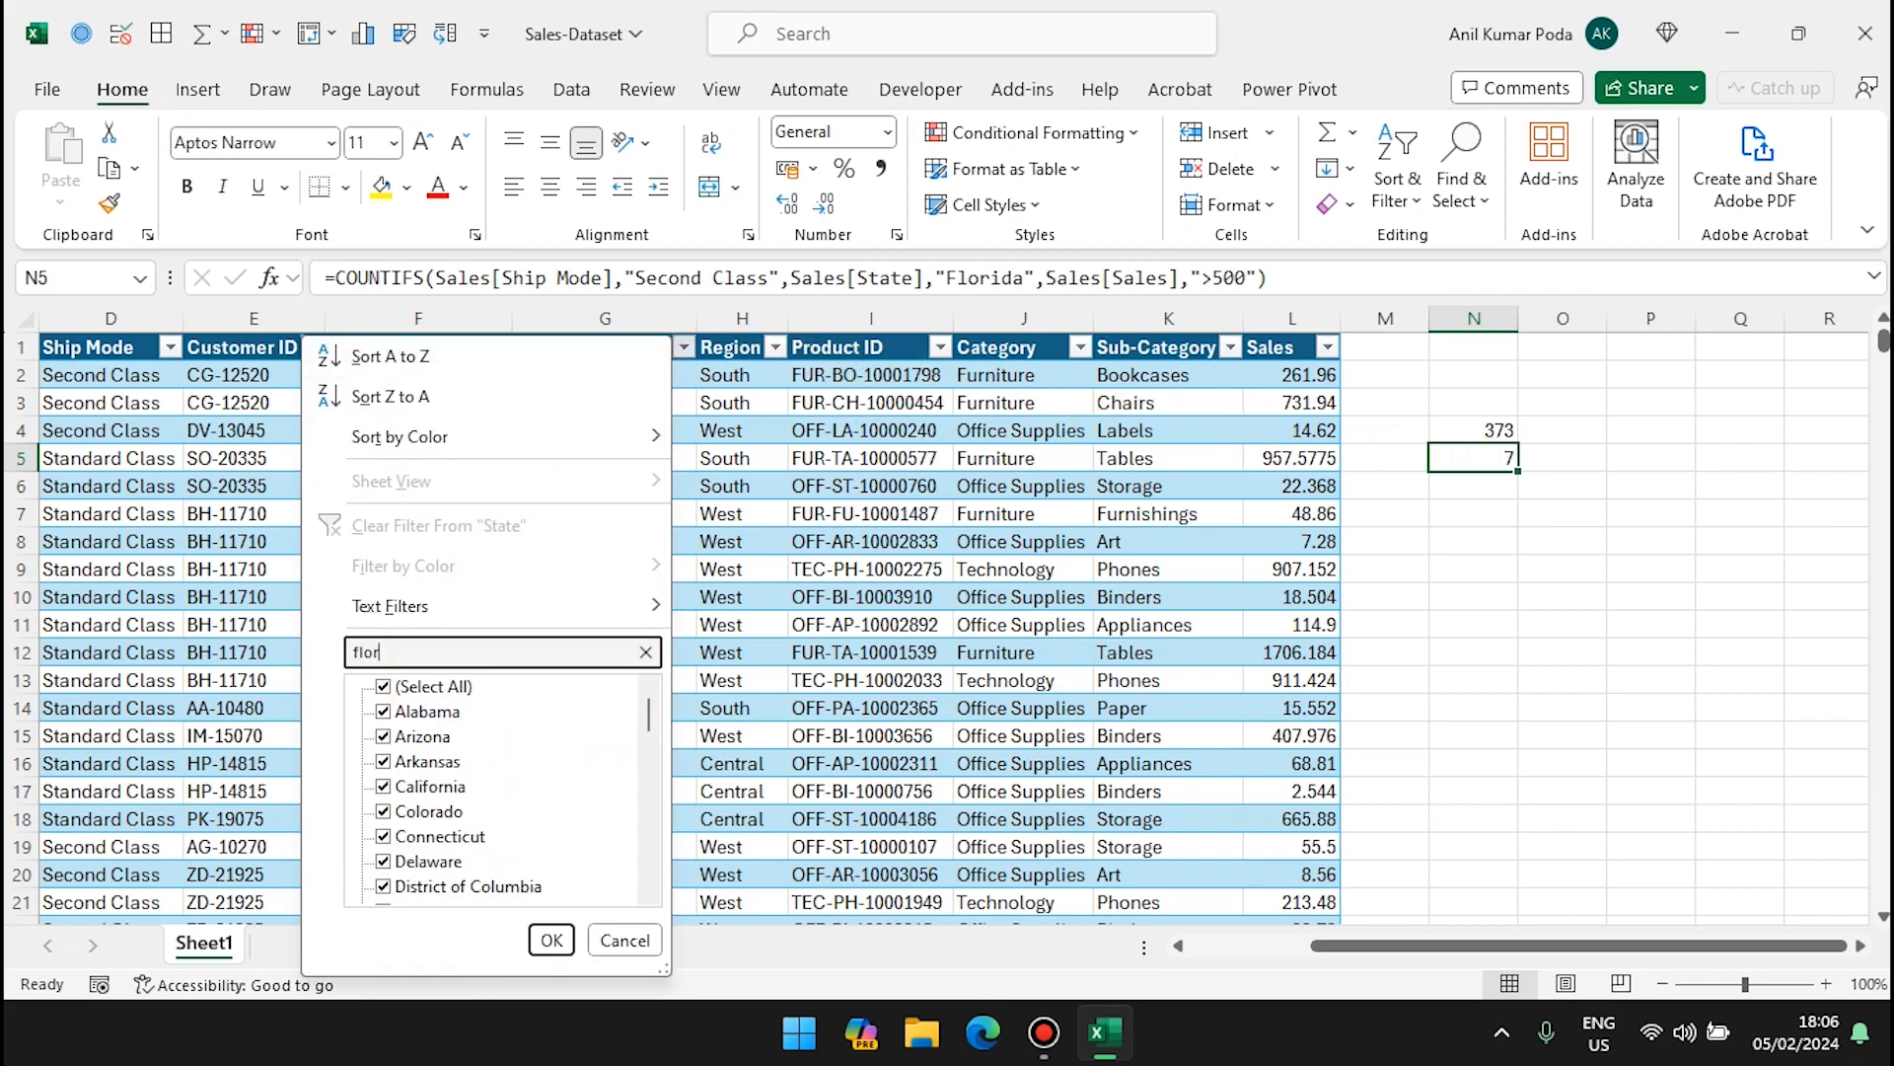
pyautogui.click(552, 939)
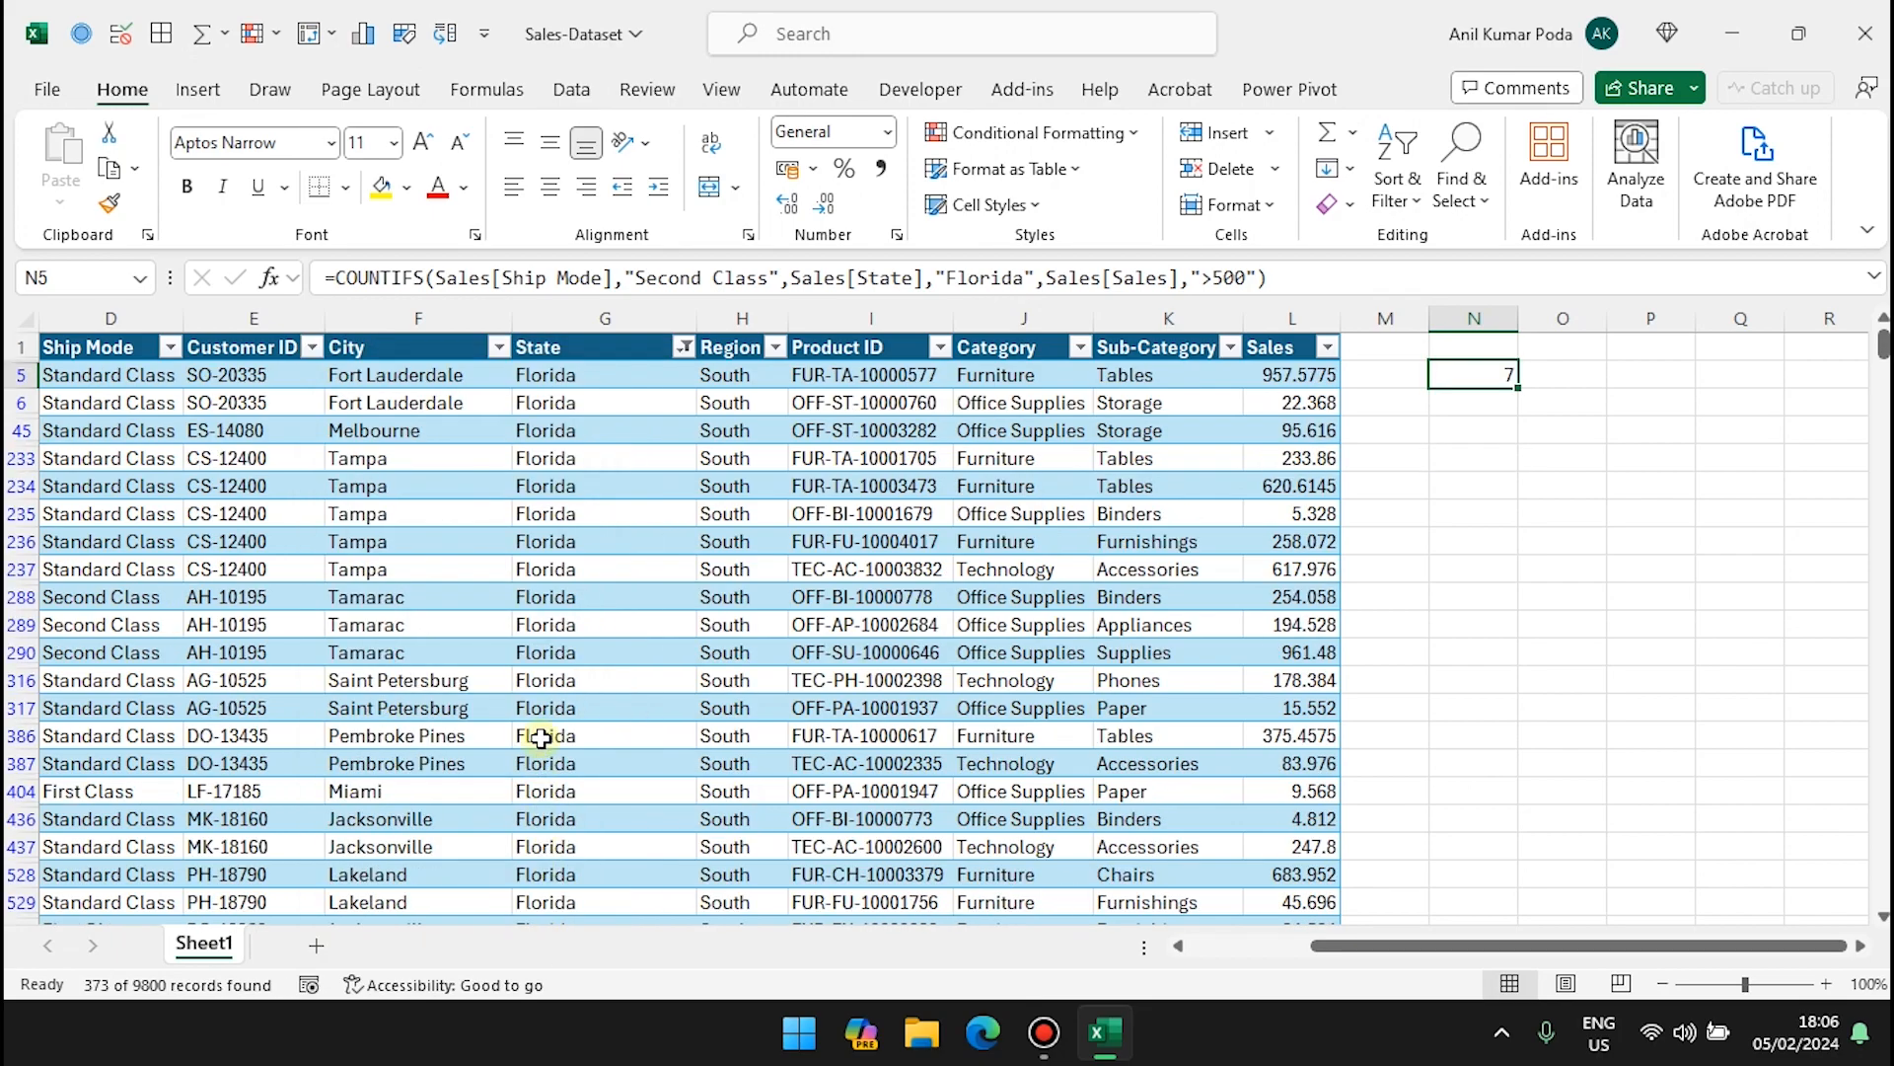
# Step: Narrow the filtered Florida records to only Second Class in the Ship Mode column
pyautogui.hscroll(-3, 540, 737)
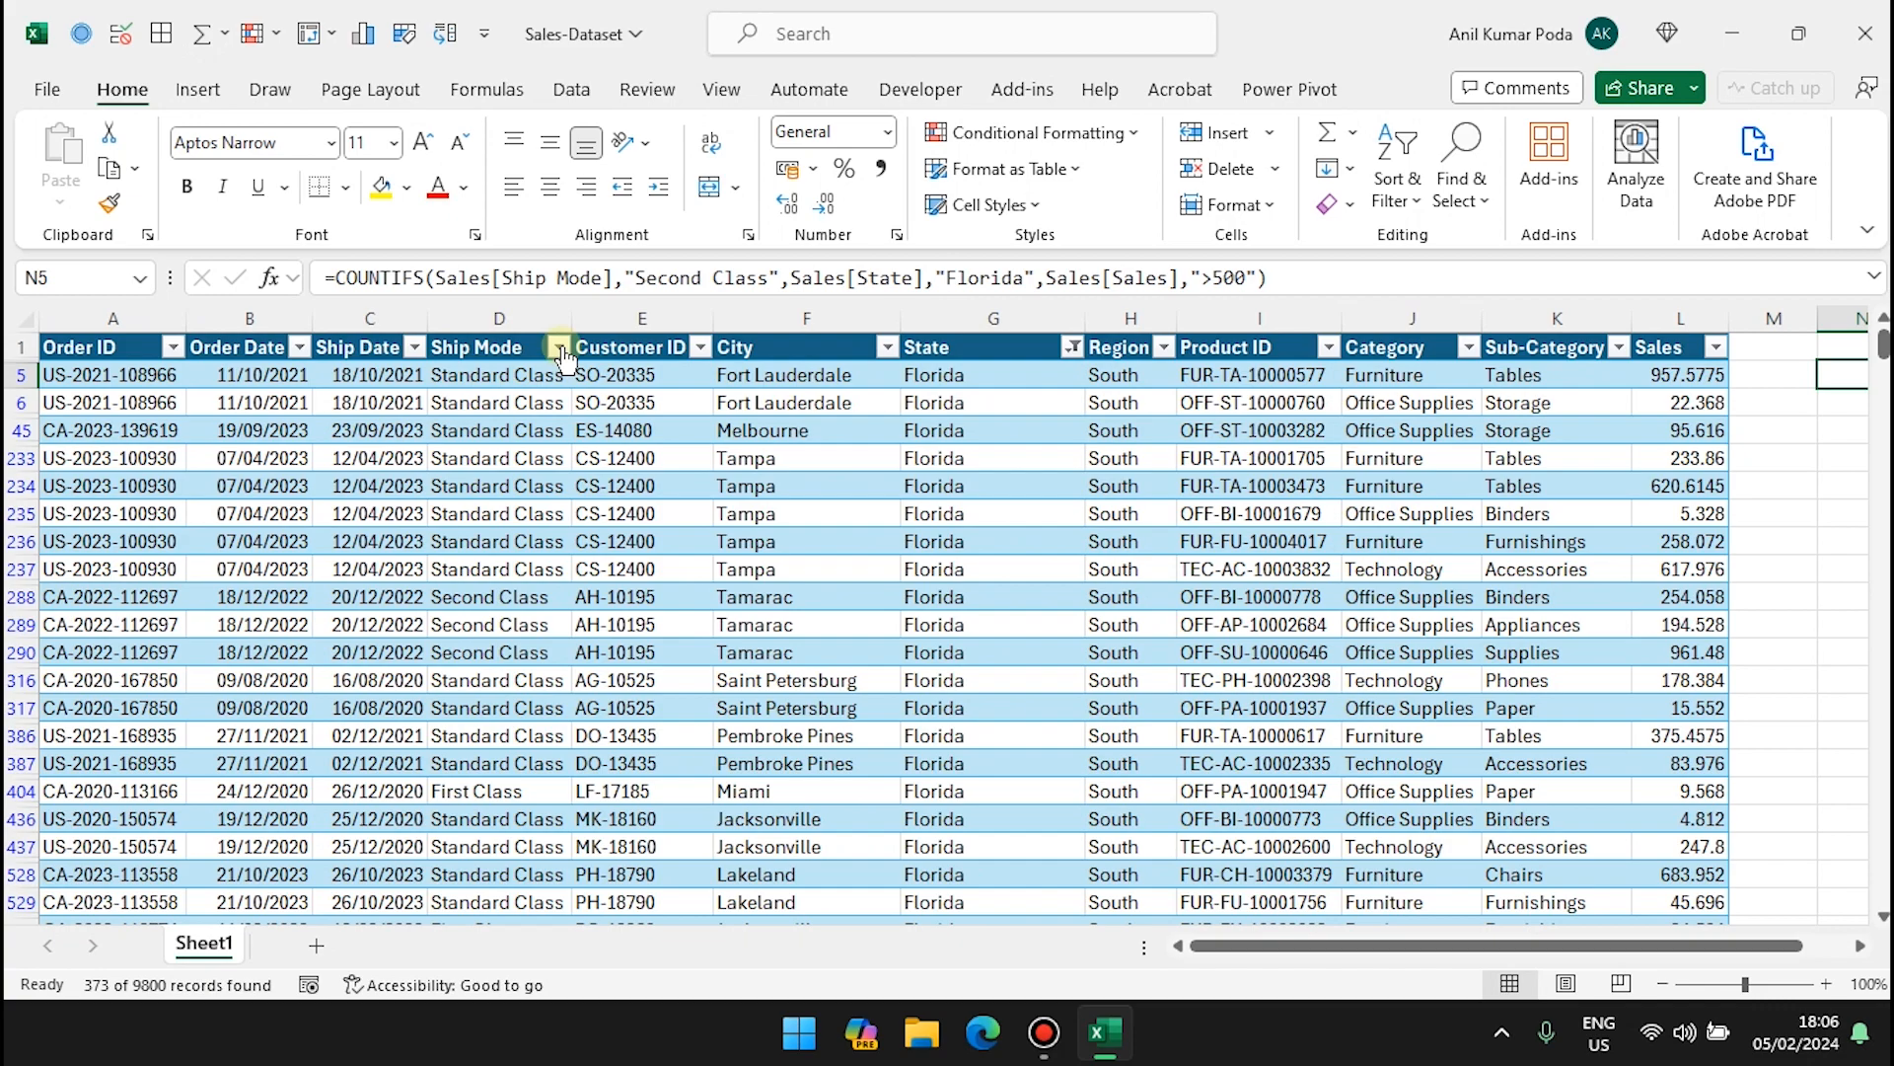
pyautogui.click(559, 348)
pyautogui.click(302, 688)
pyautogui.click(318, 762)
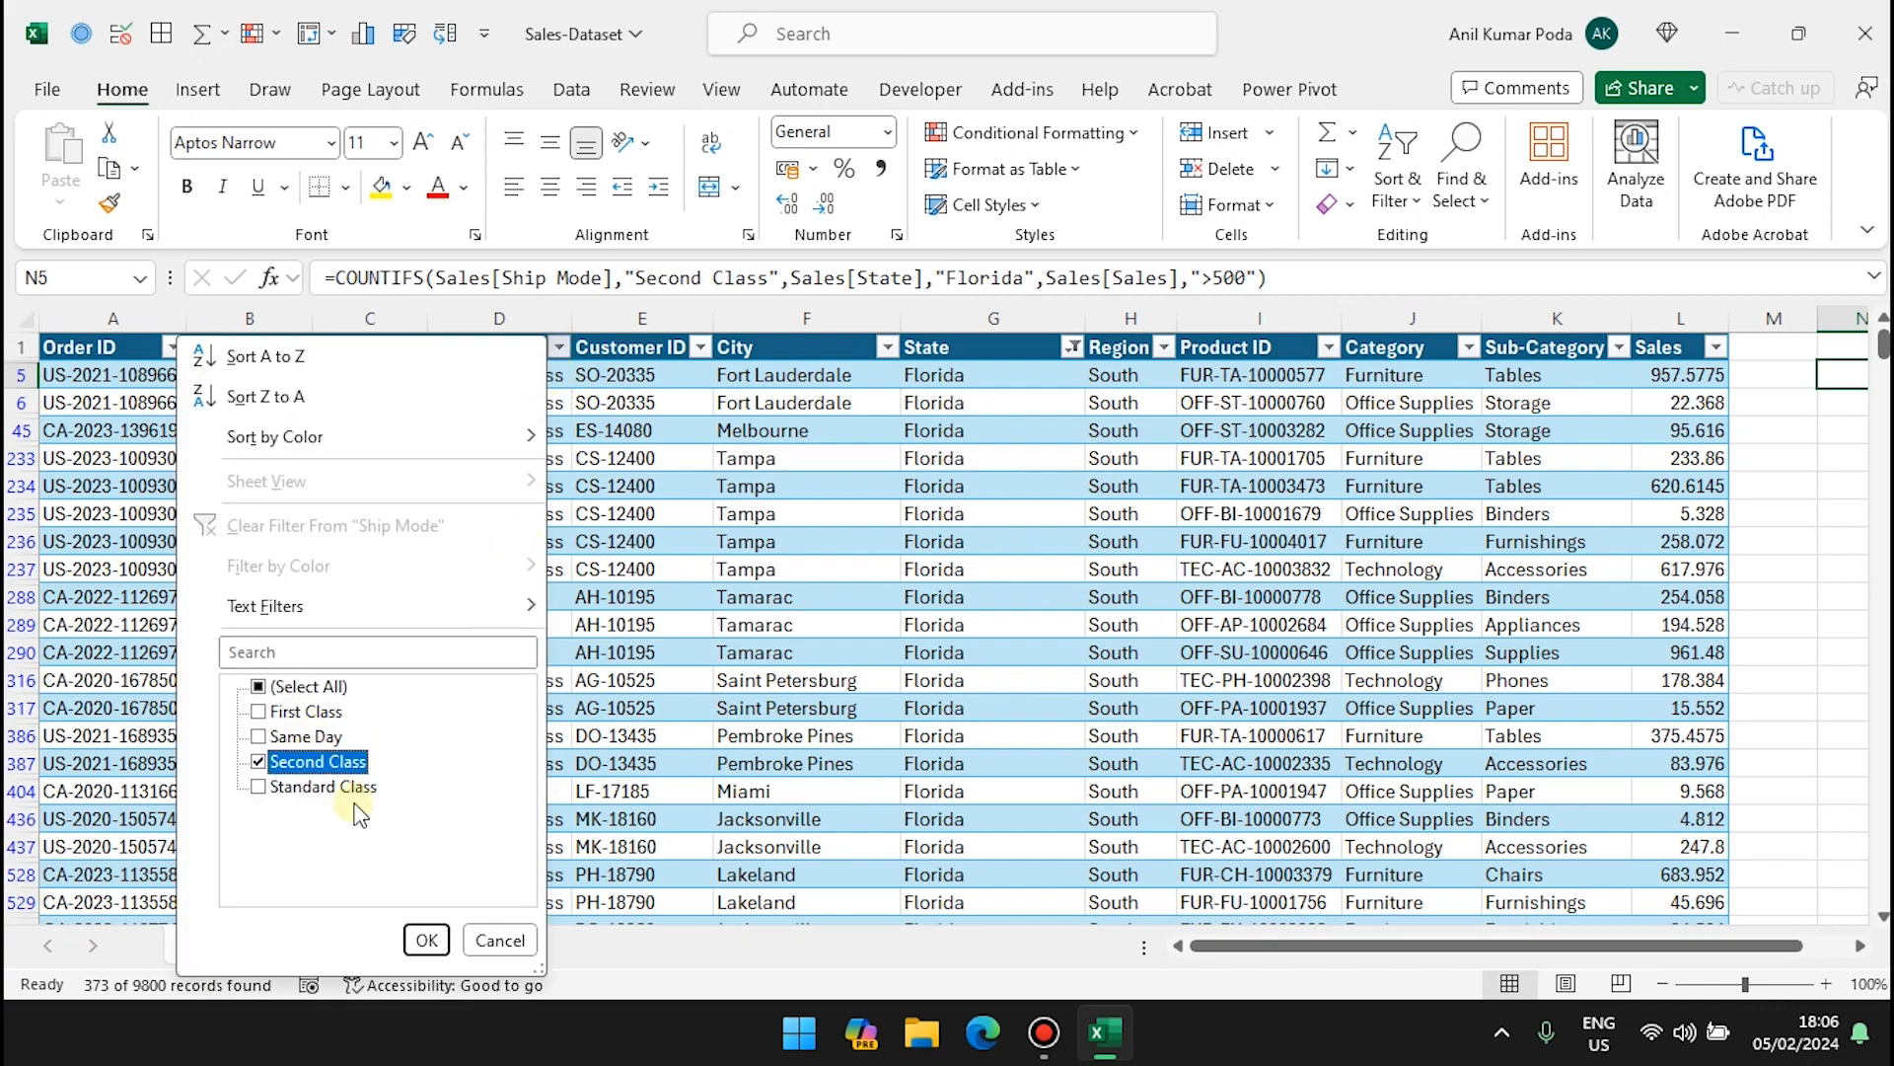
pyautogui.click(426, 939)
# Step: Sort the Sales column from smallest to largest and select all visible values above 500 to check their count
pyautogui.click(1455, 346)
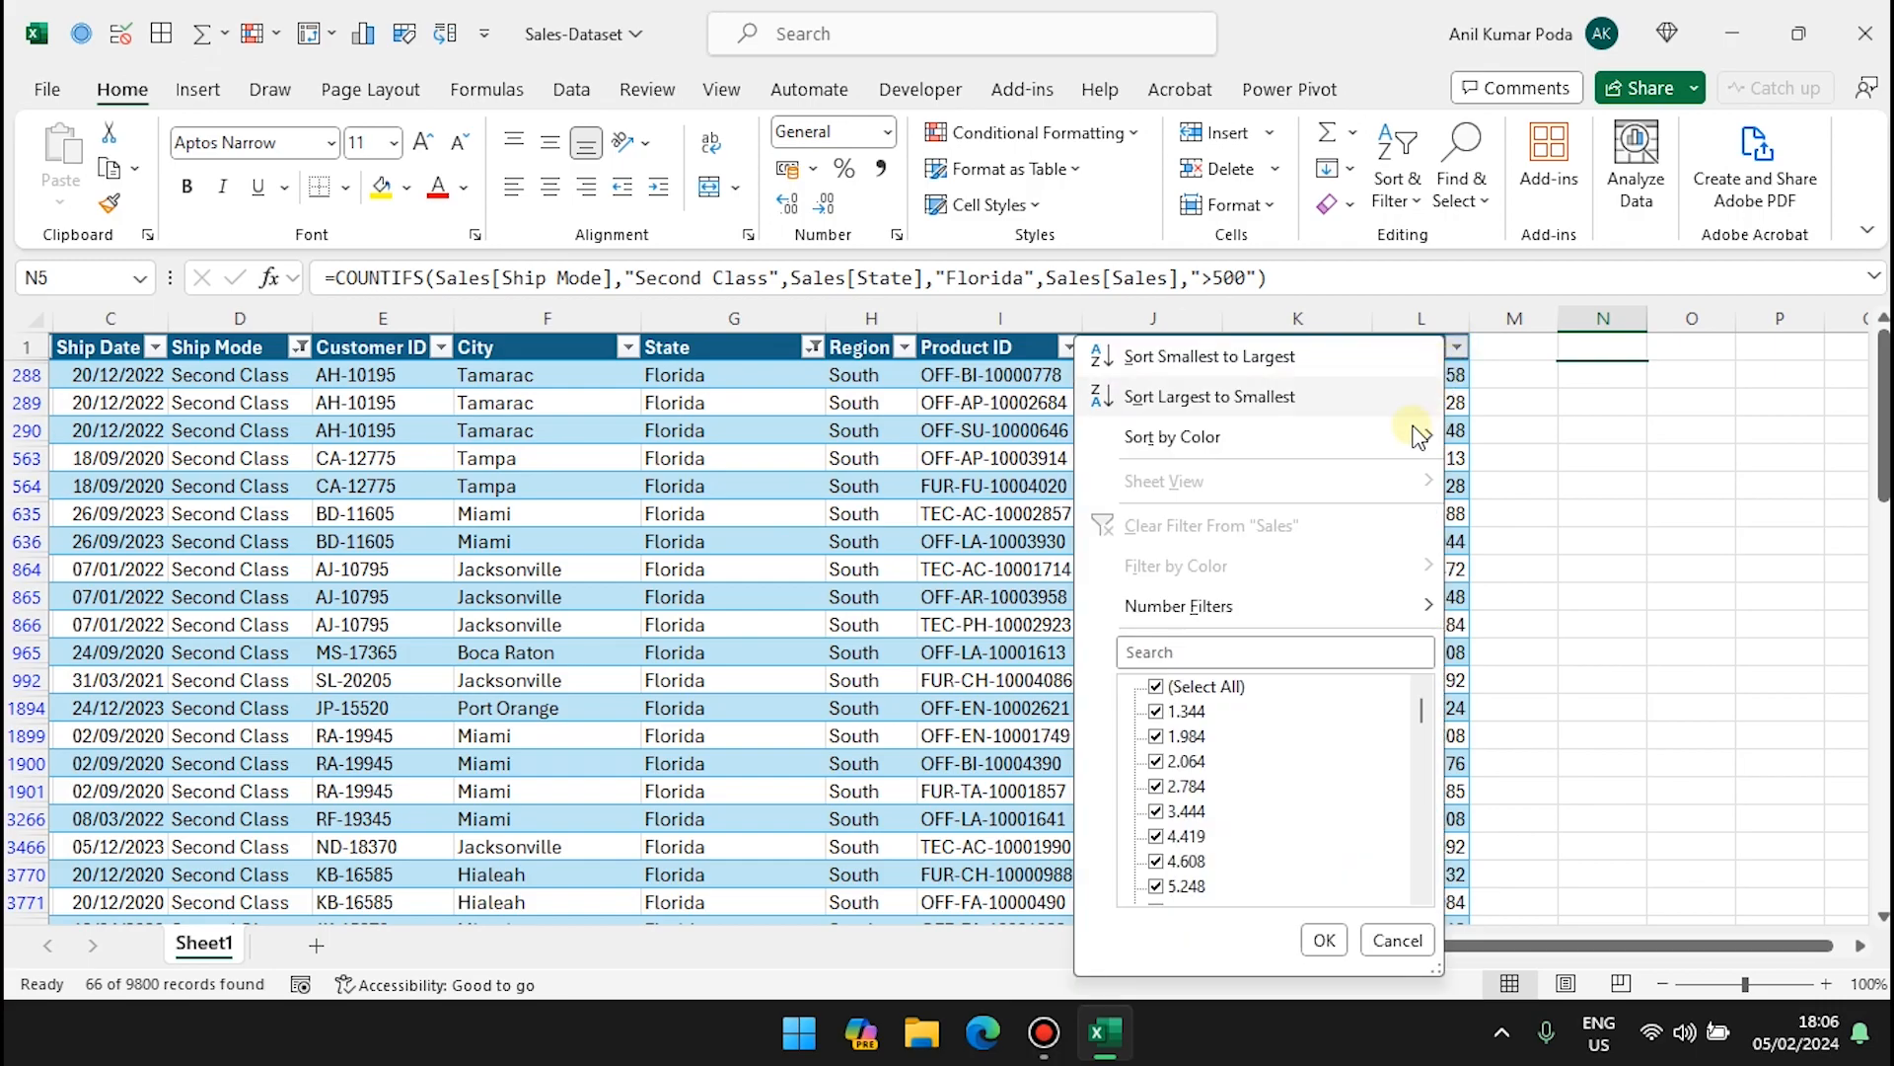
pyautogui.click(1224, 357)
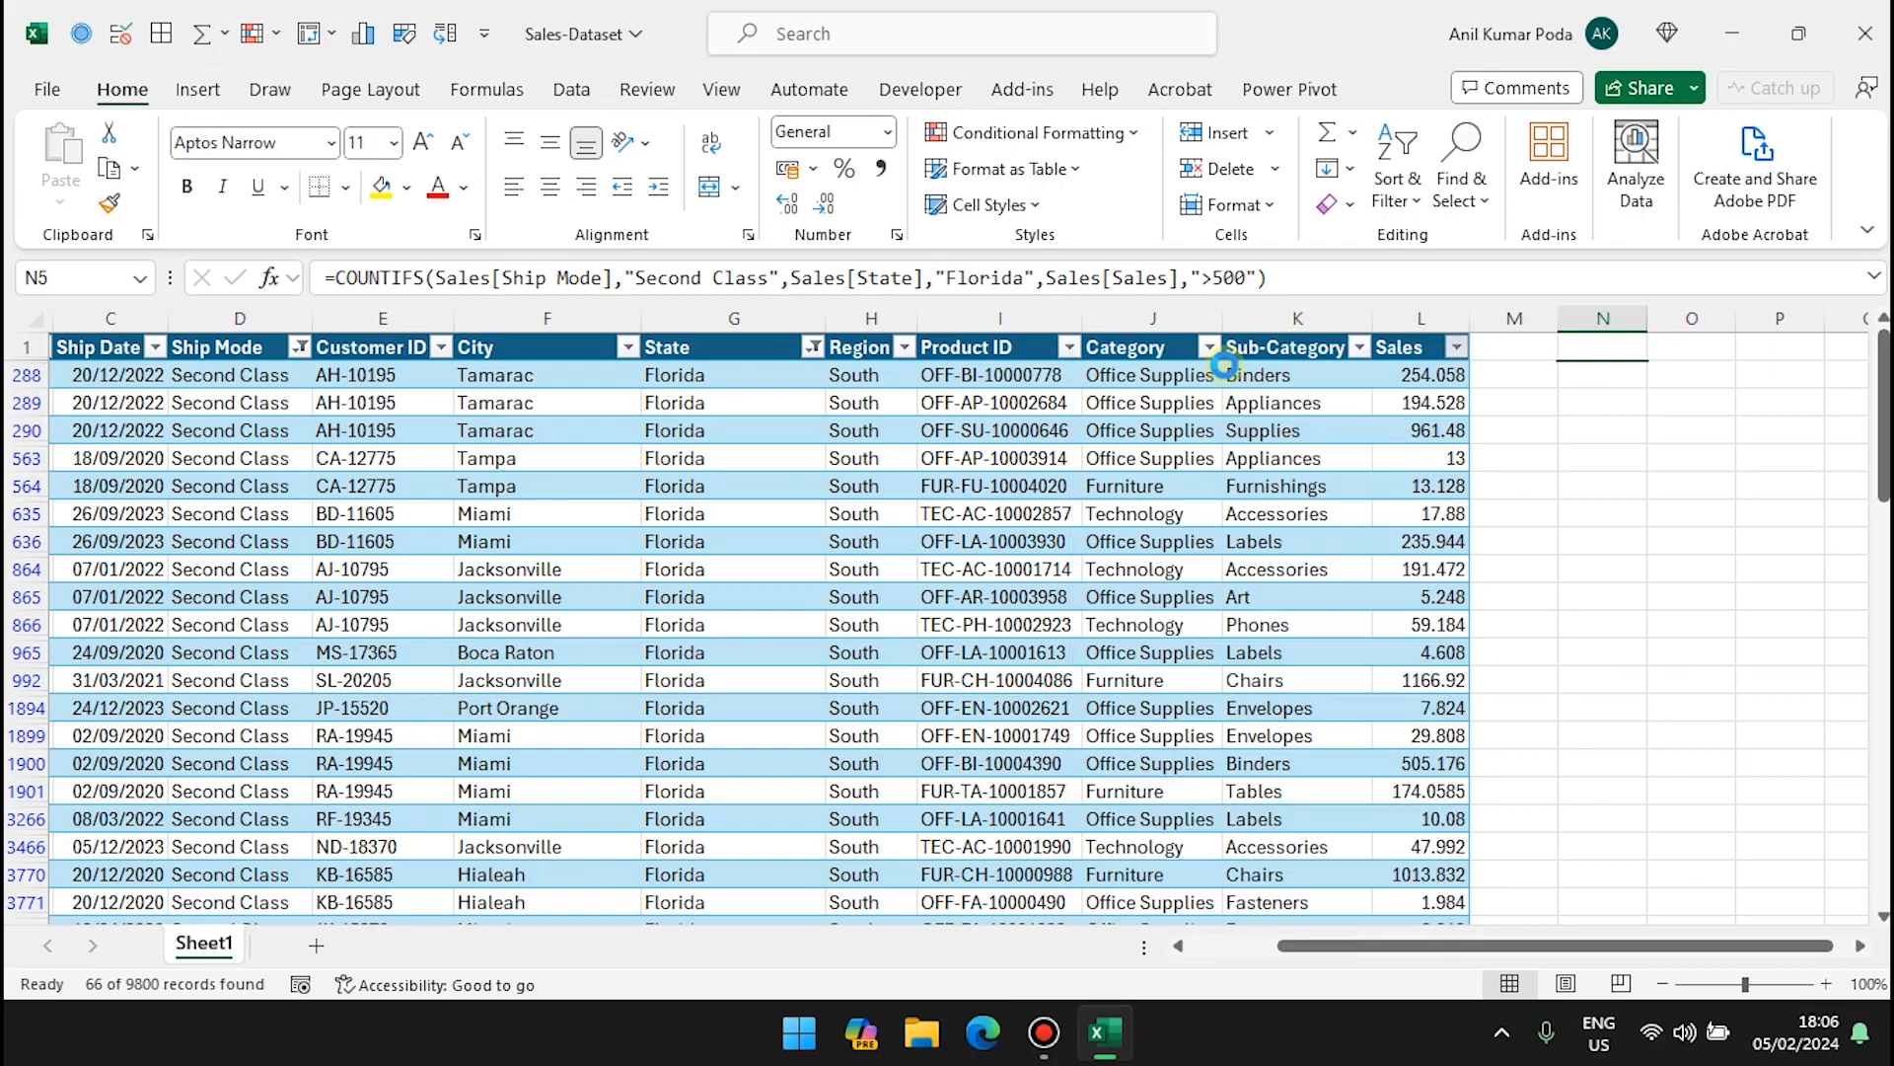
pyautogui.scroll(-18, 1384, 553)
pyautogui.scroll(5, 1384, 555)
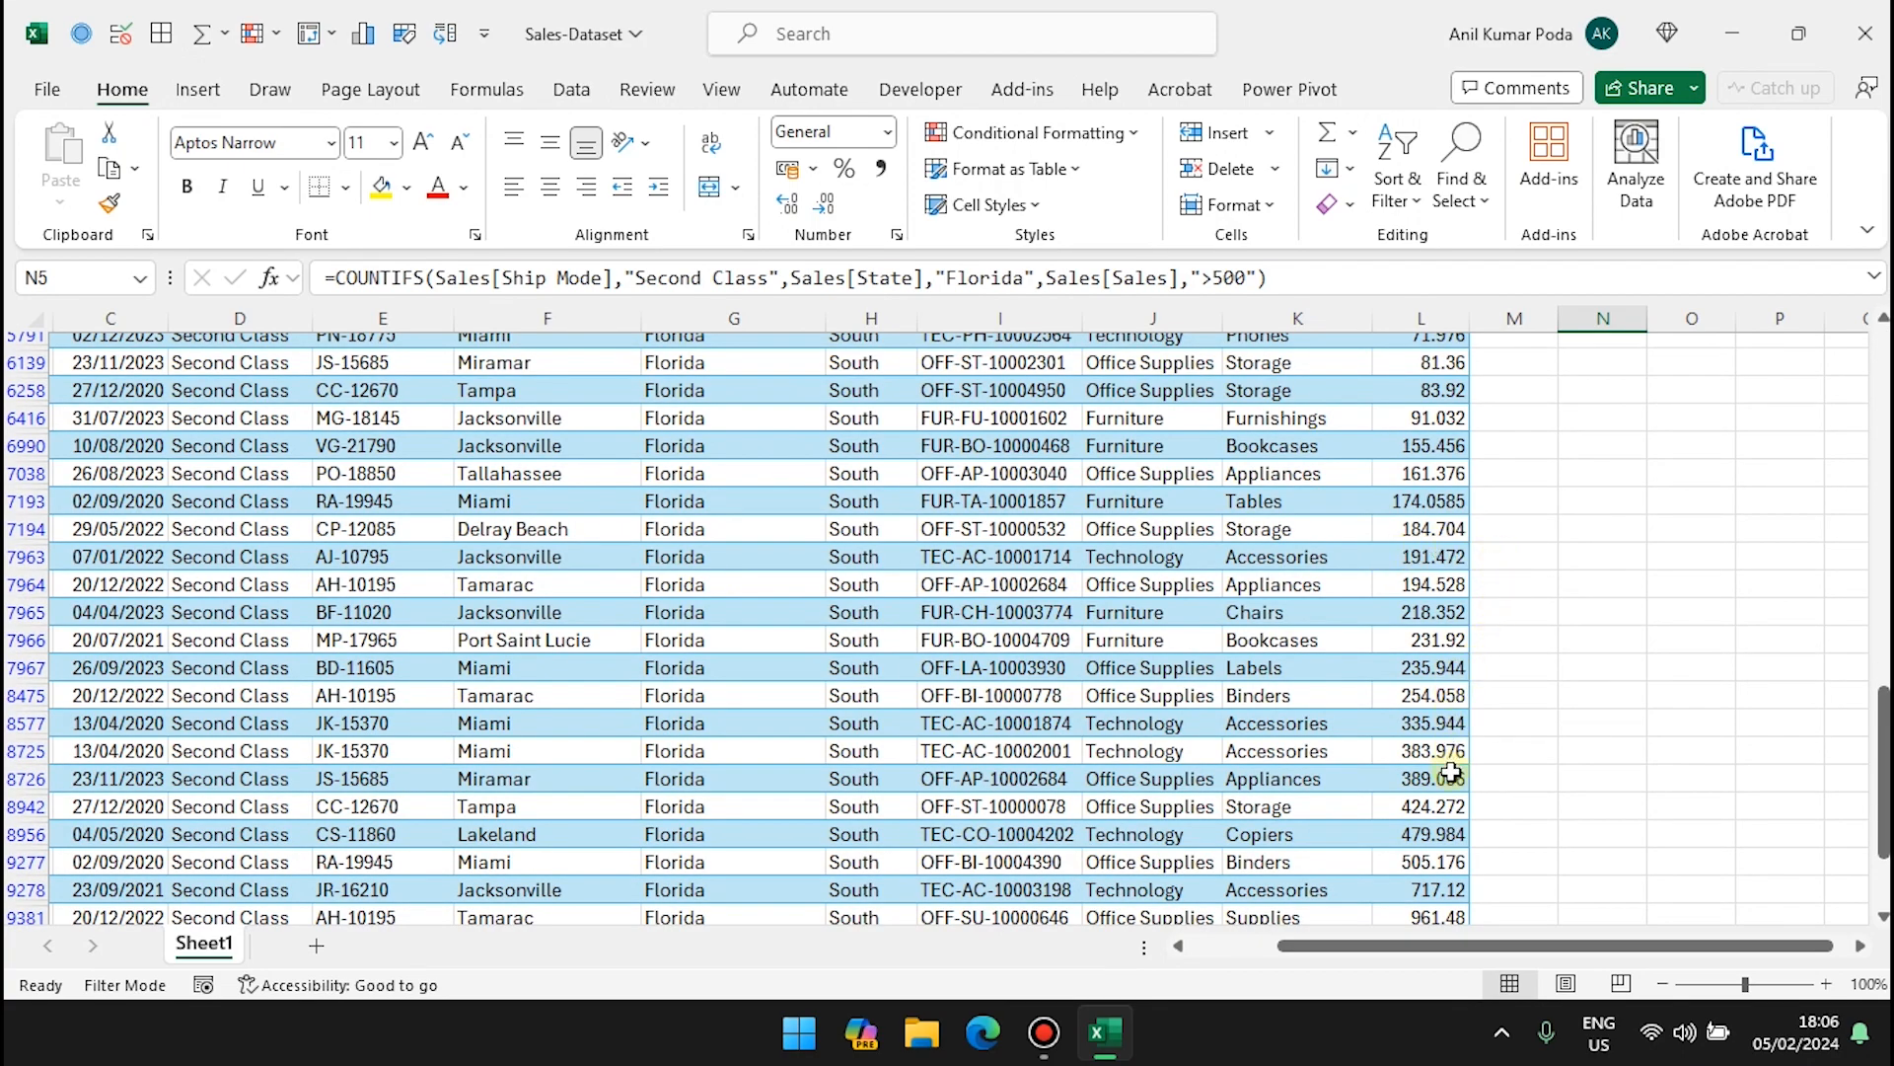
pyautogui.click(1436, 861)
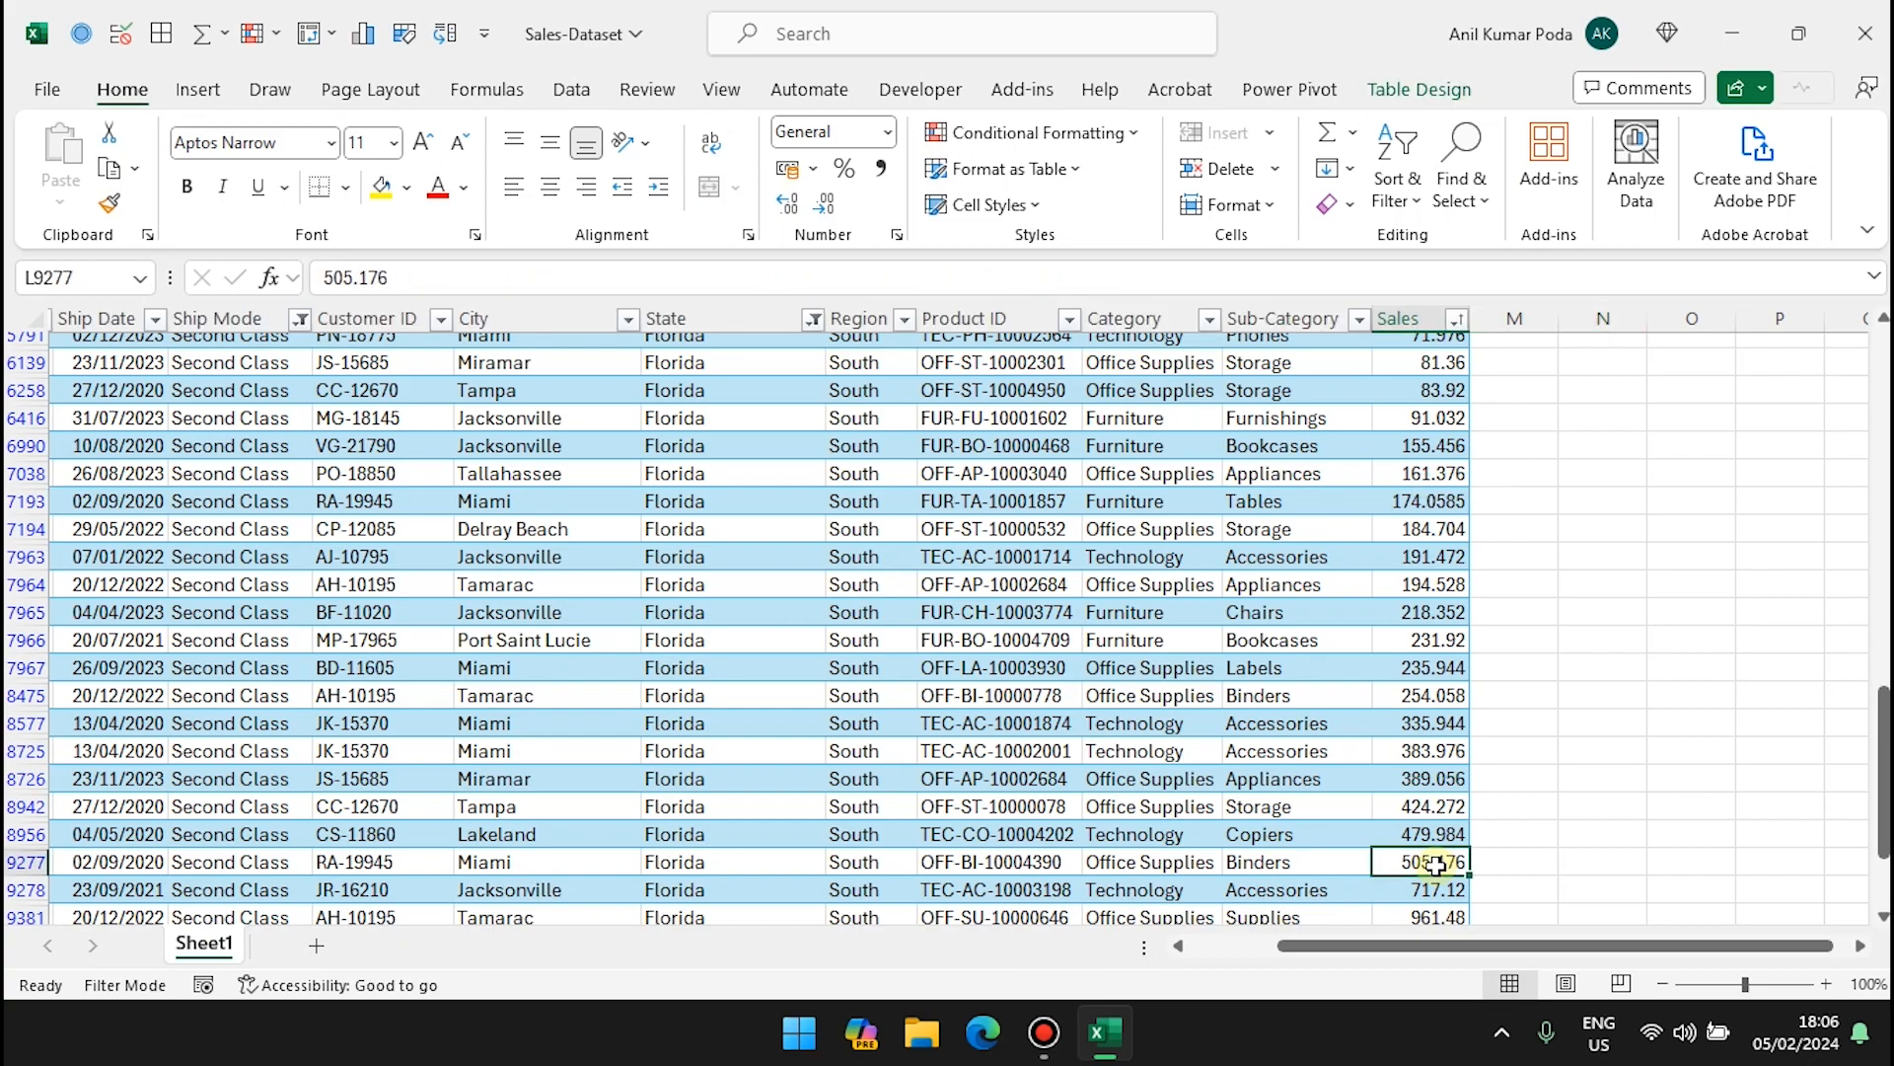
pyautogui.scroll(-3, 1435, 864)
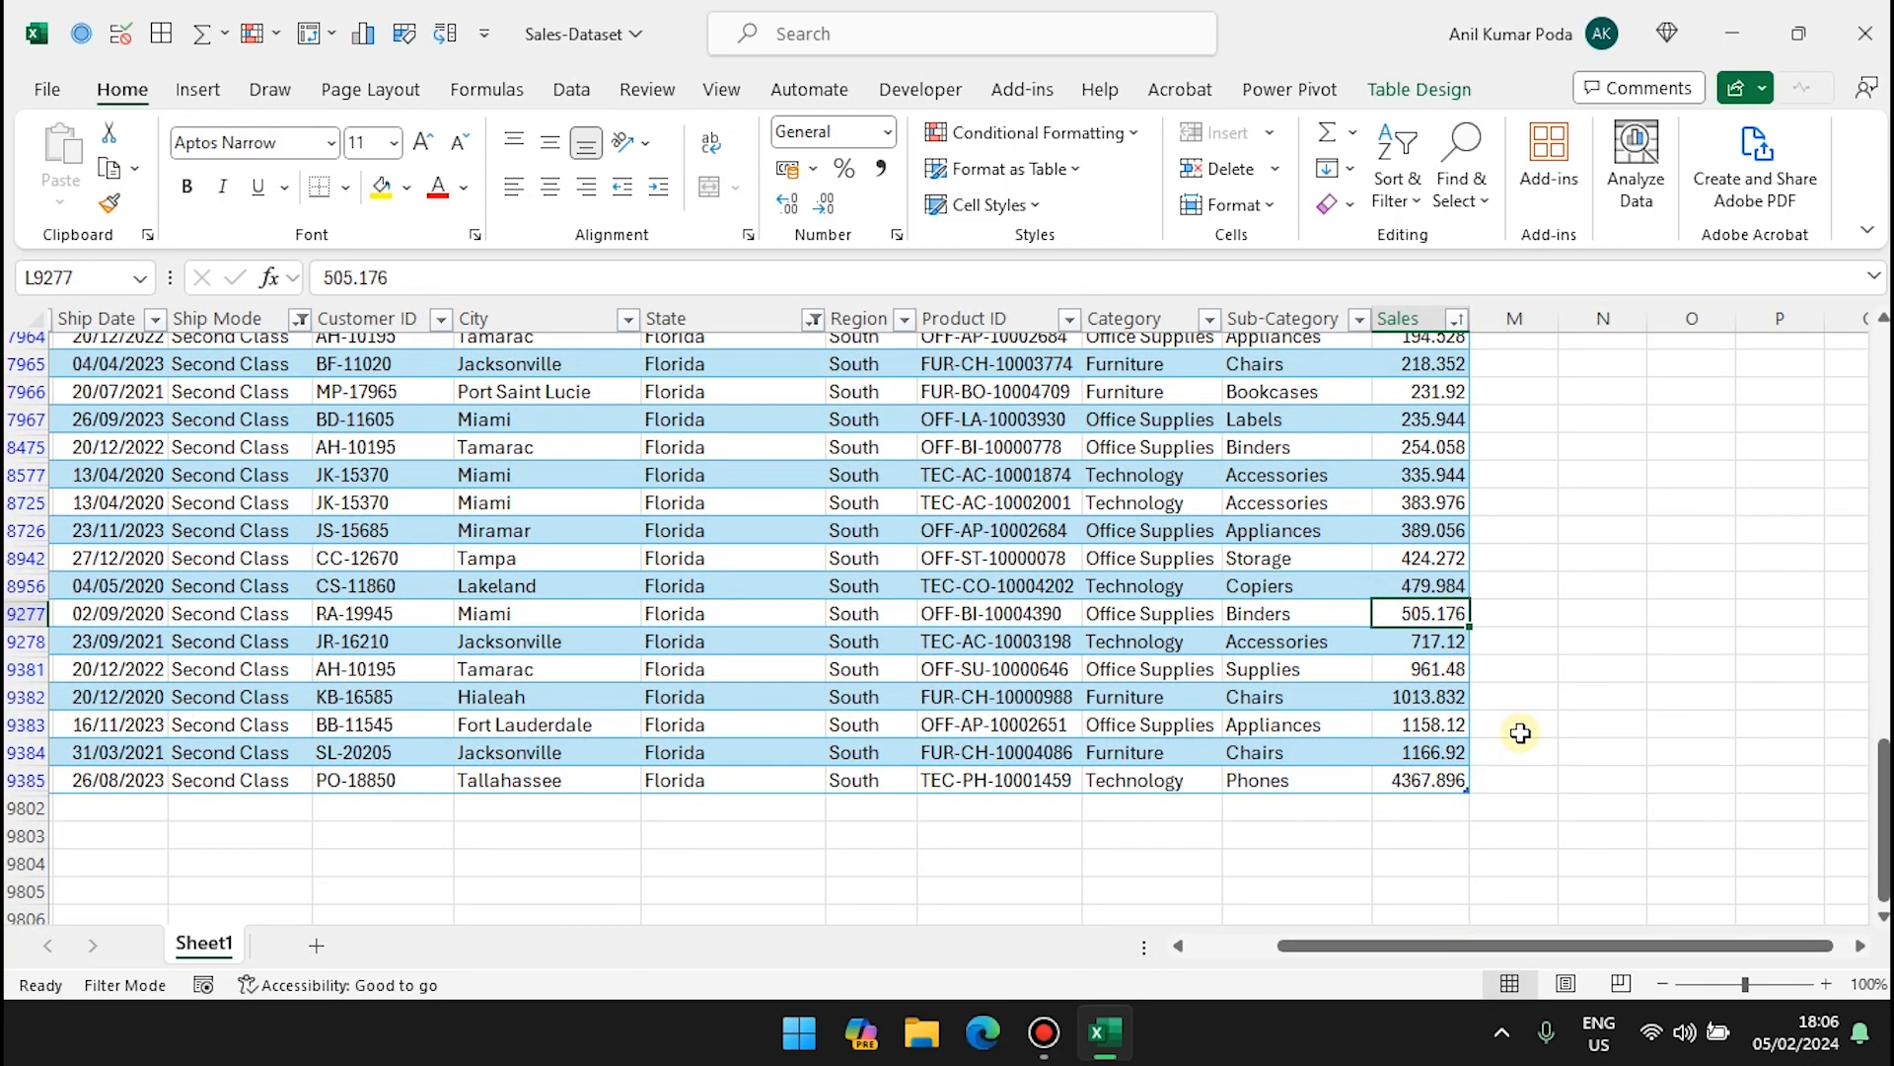
pyautogui.press('End')
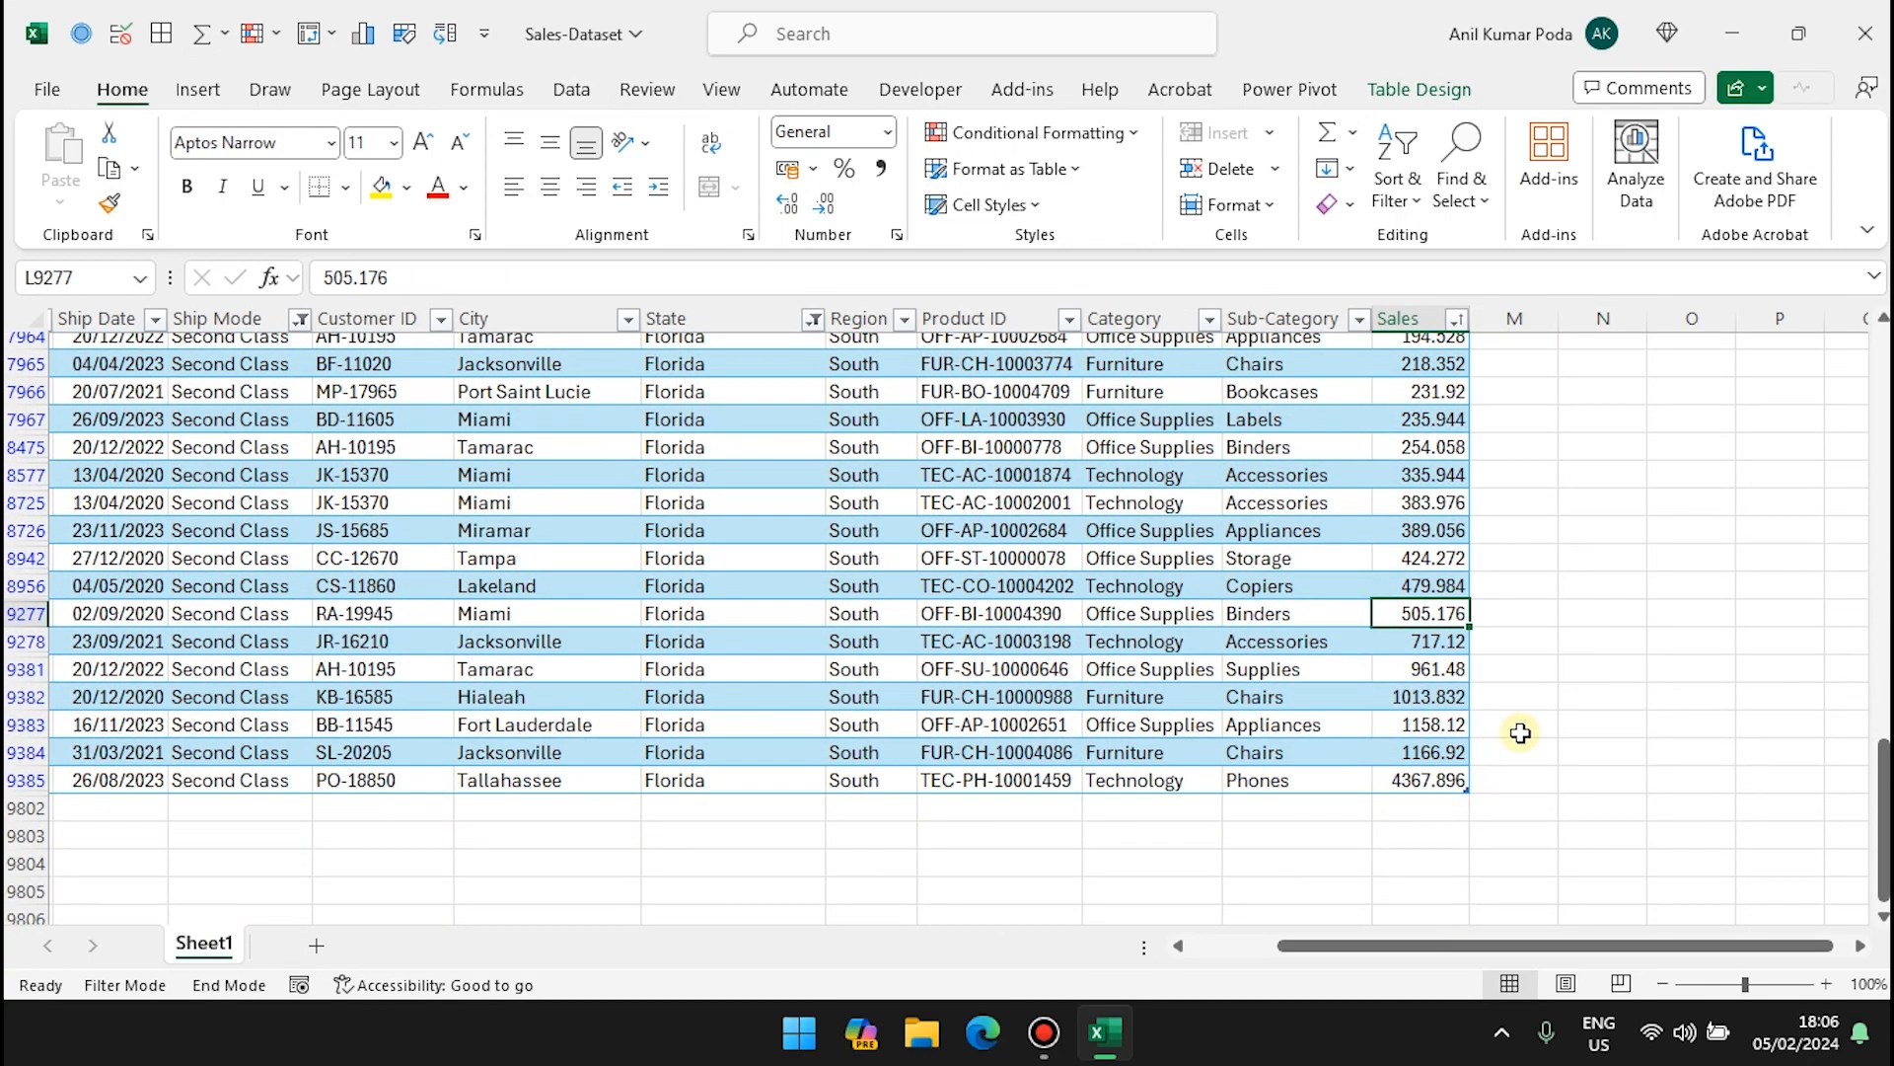
pyautogui.hotkey('shift', 'Down')
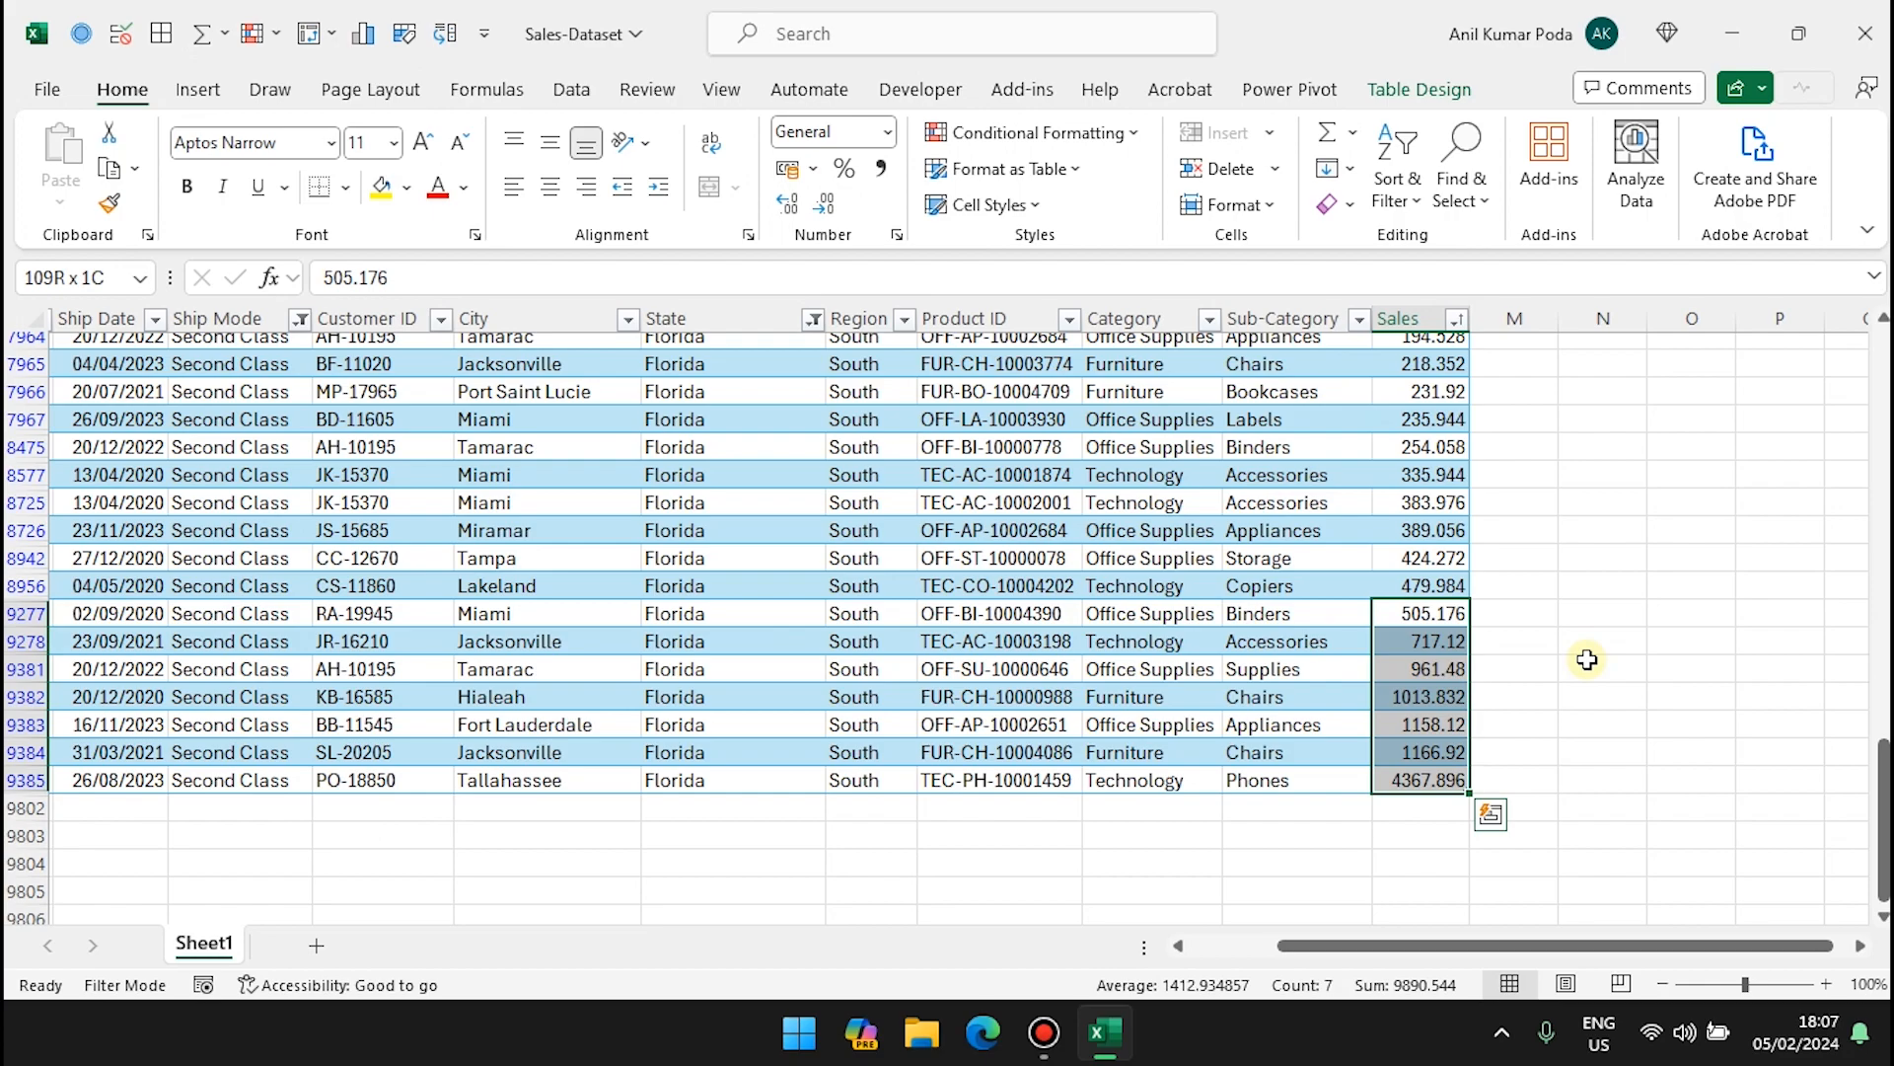
# Step: Undo the Sales sort and the Ship Mode and State filters, and return to the COUNTIFS formula in N5
pyautogui.click(1552, 672)
pyautogui.hotkey('ctrl', 'a')
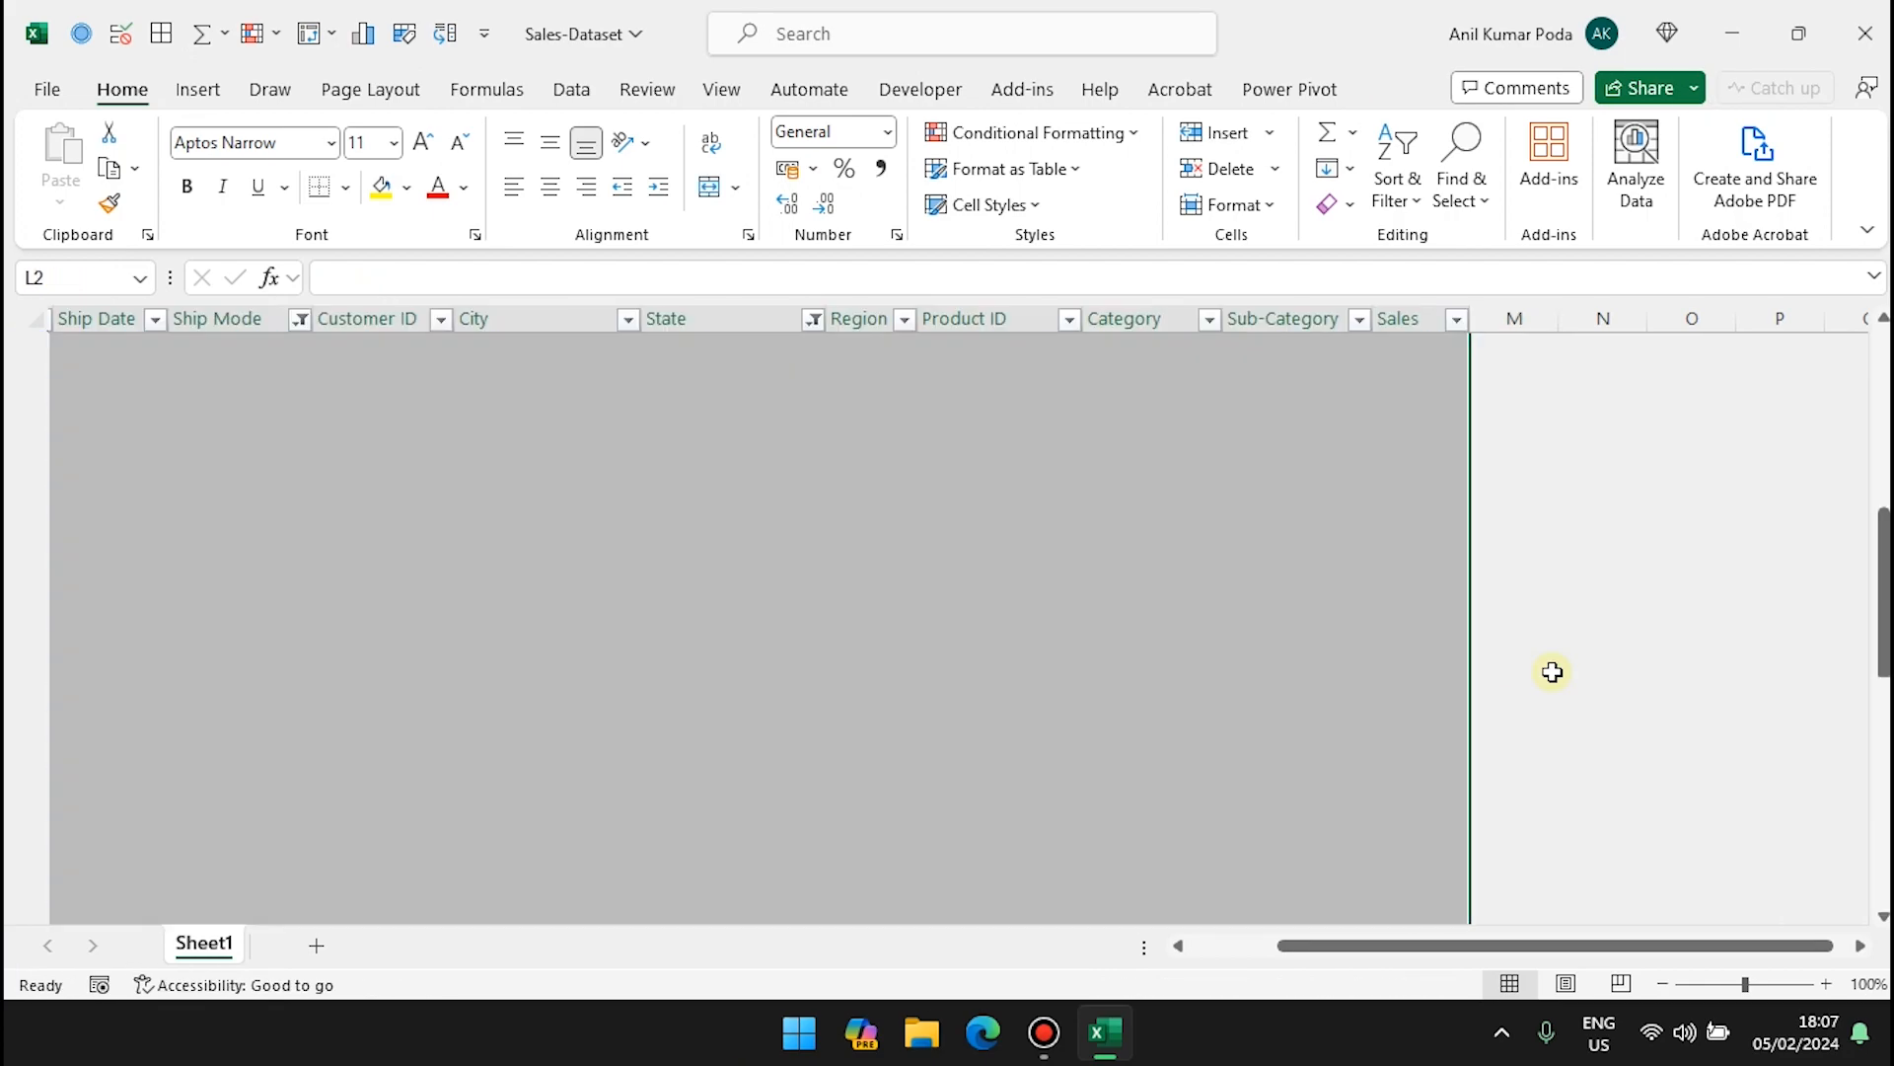
pyautogui.hotkey('ctrl', 'z')
pyautogui.hotkey('ctrl', 'z')
pyautogui.click(1612, 461)
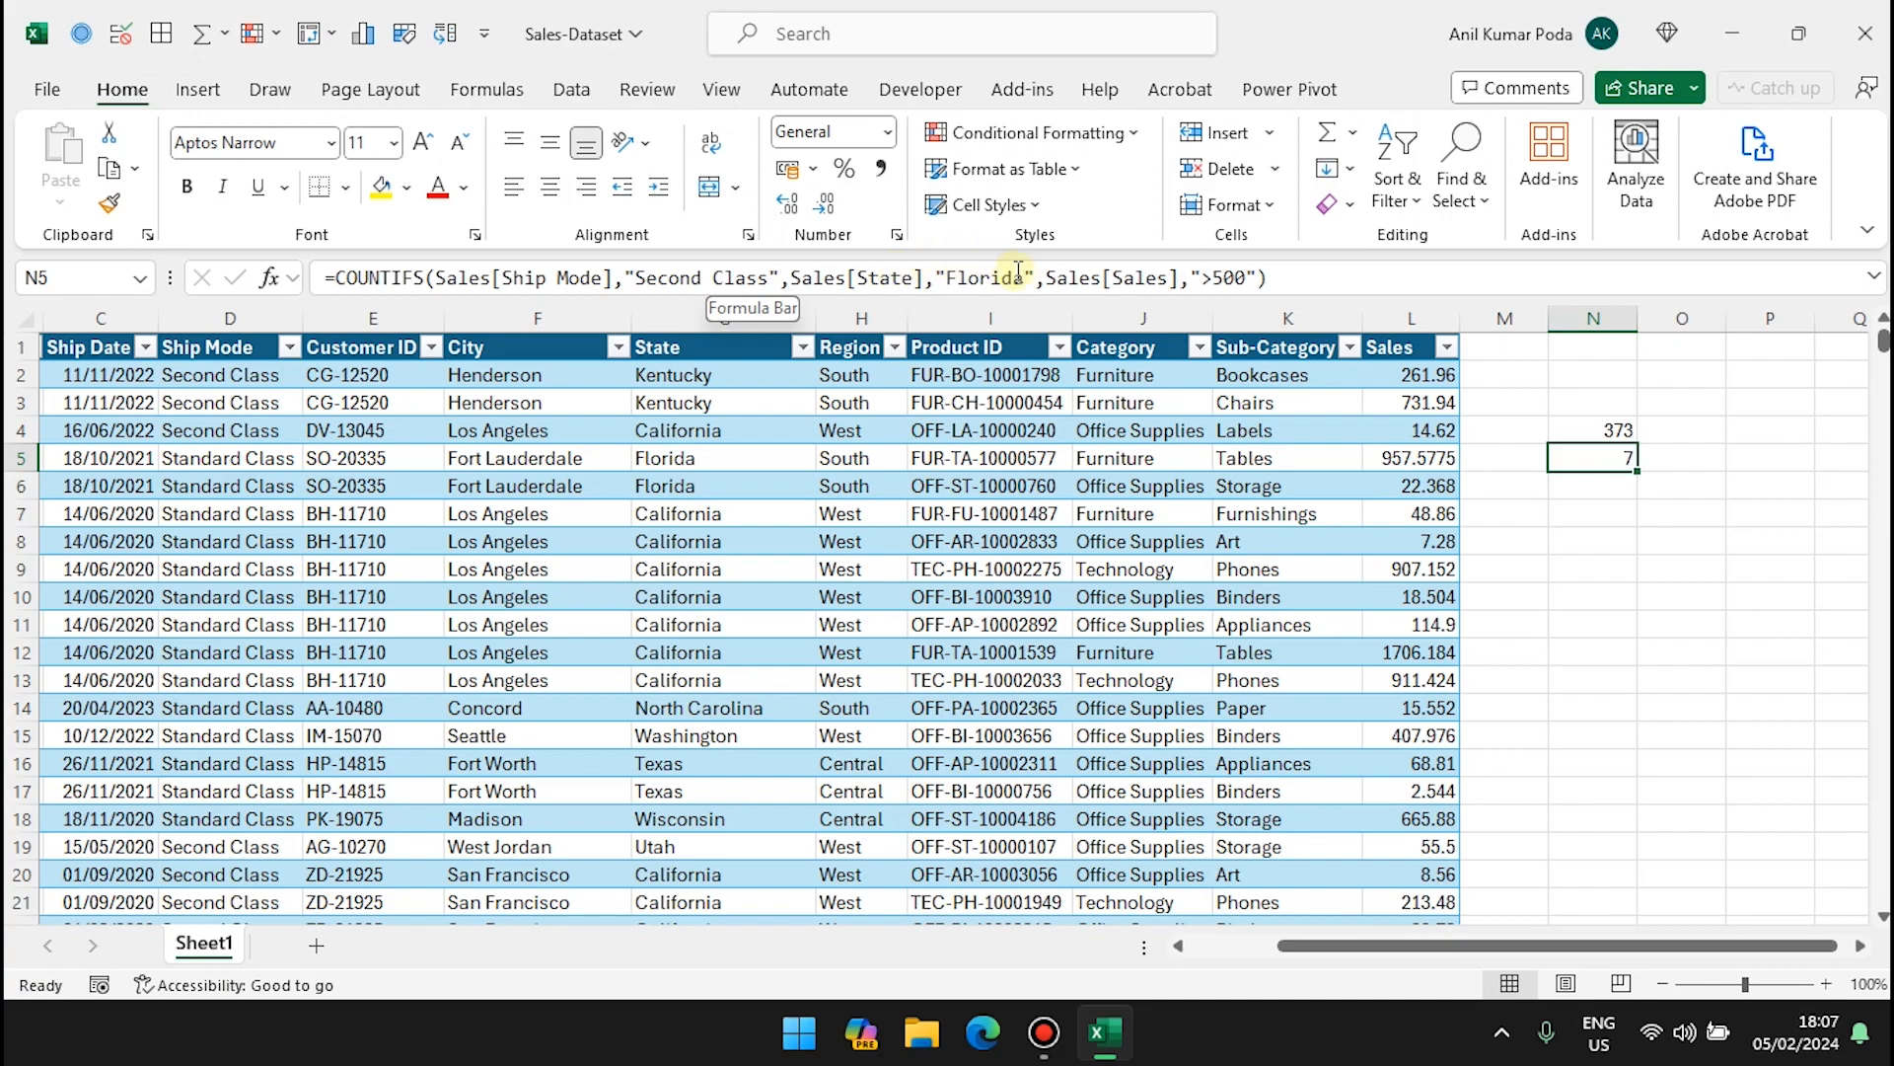
# Step: Enter the criteria values "Second Class" in cell N2 and "Florida" in cell O2
pyautogui.click(1568, 376)
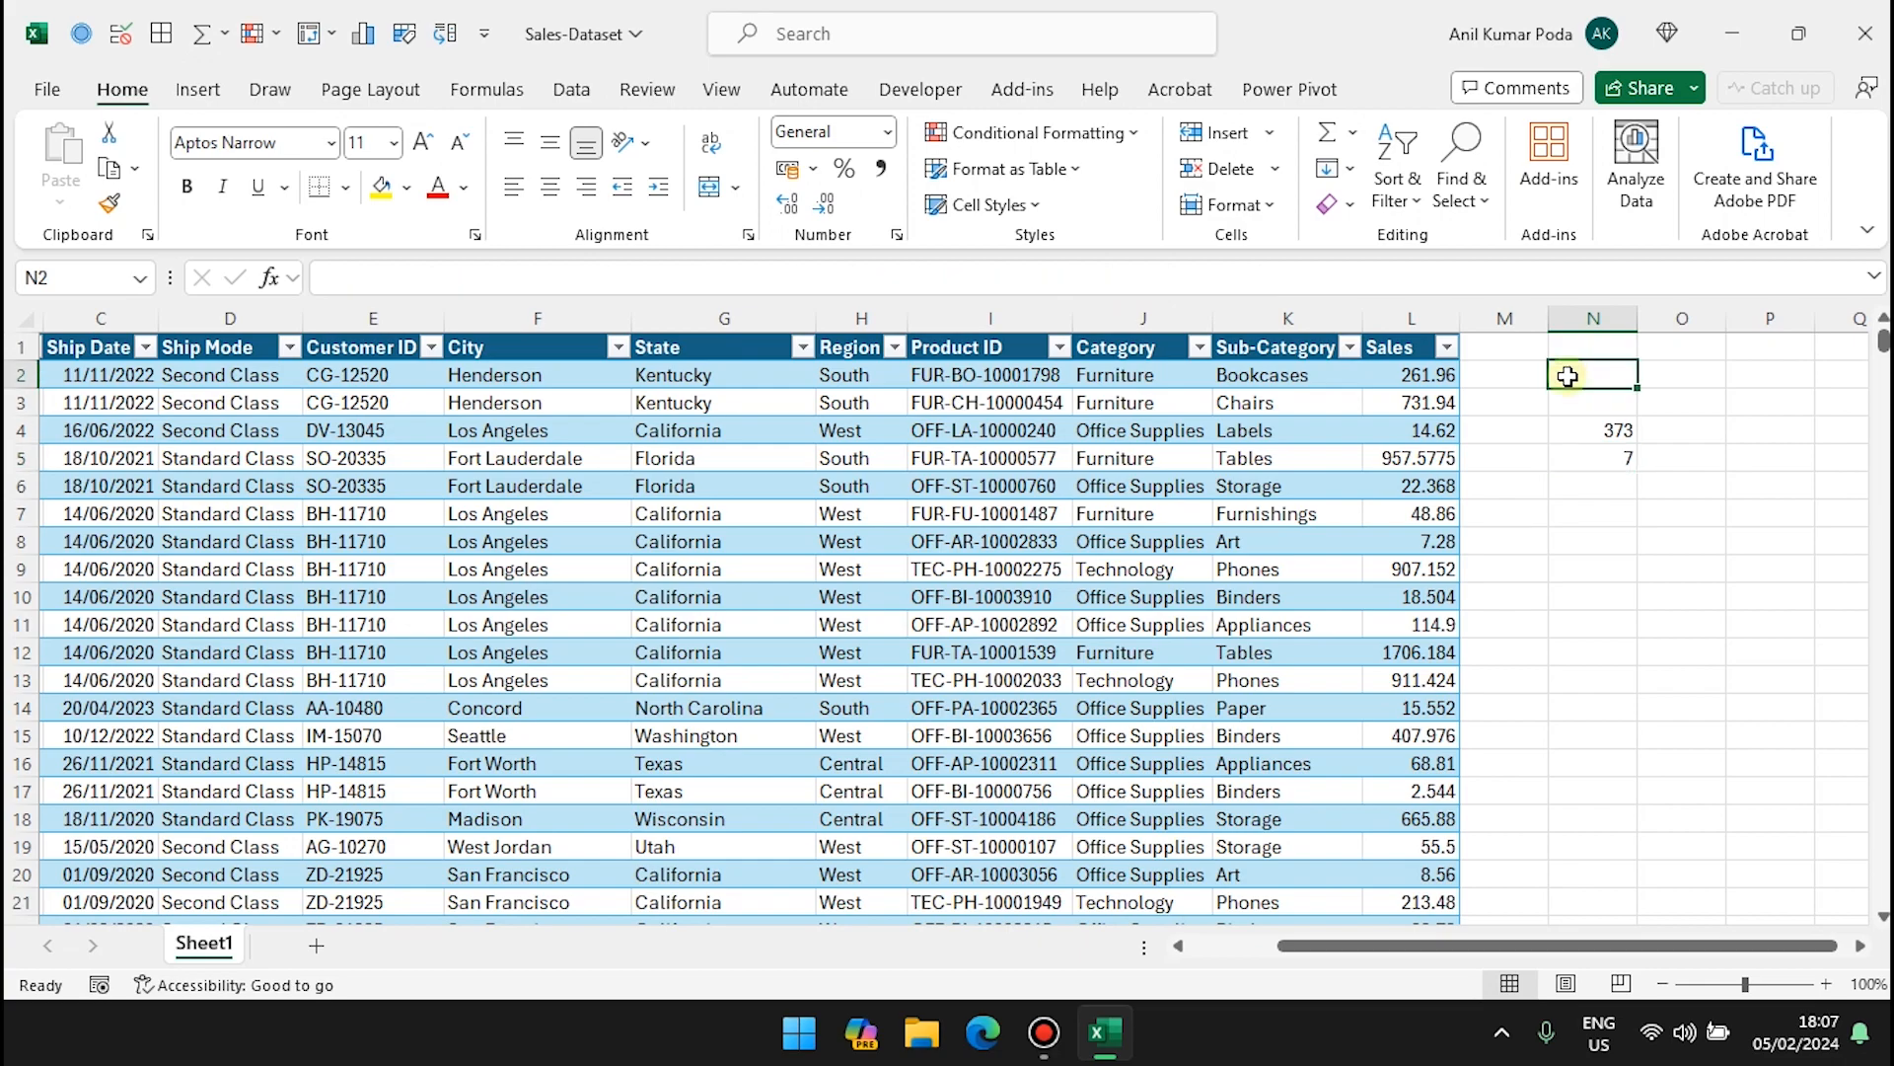
pyautogui.write('Se')
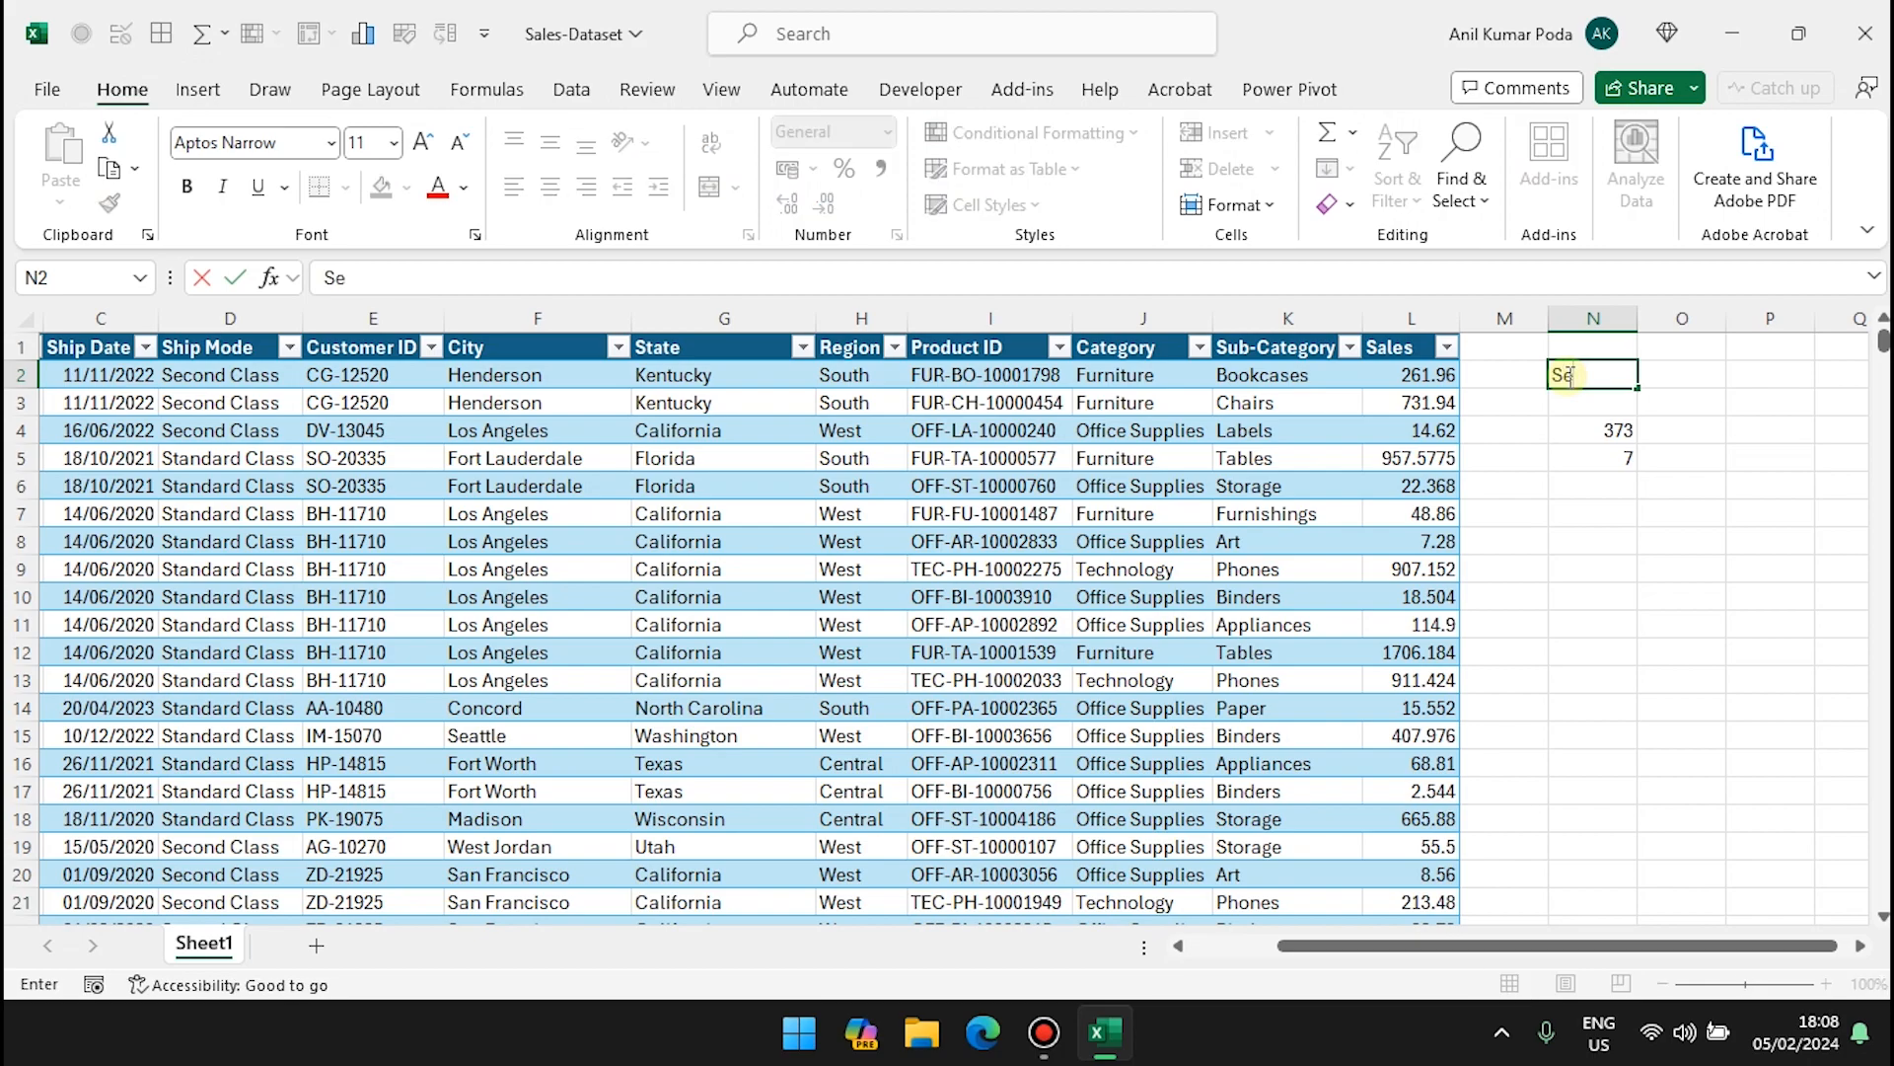
pyautogui.write('cond Class')
pyautogui.click(1707, 383)
pyautogui.write('Florida')
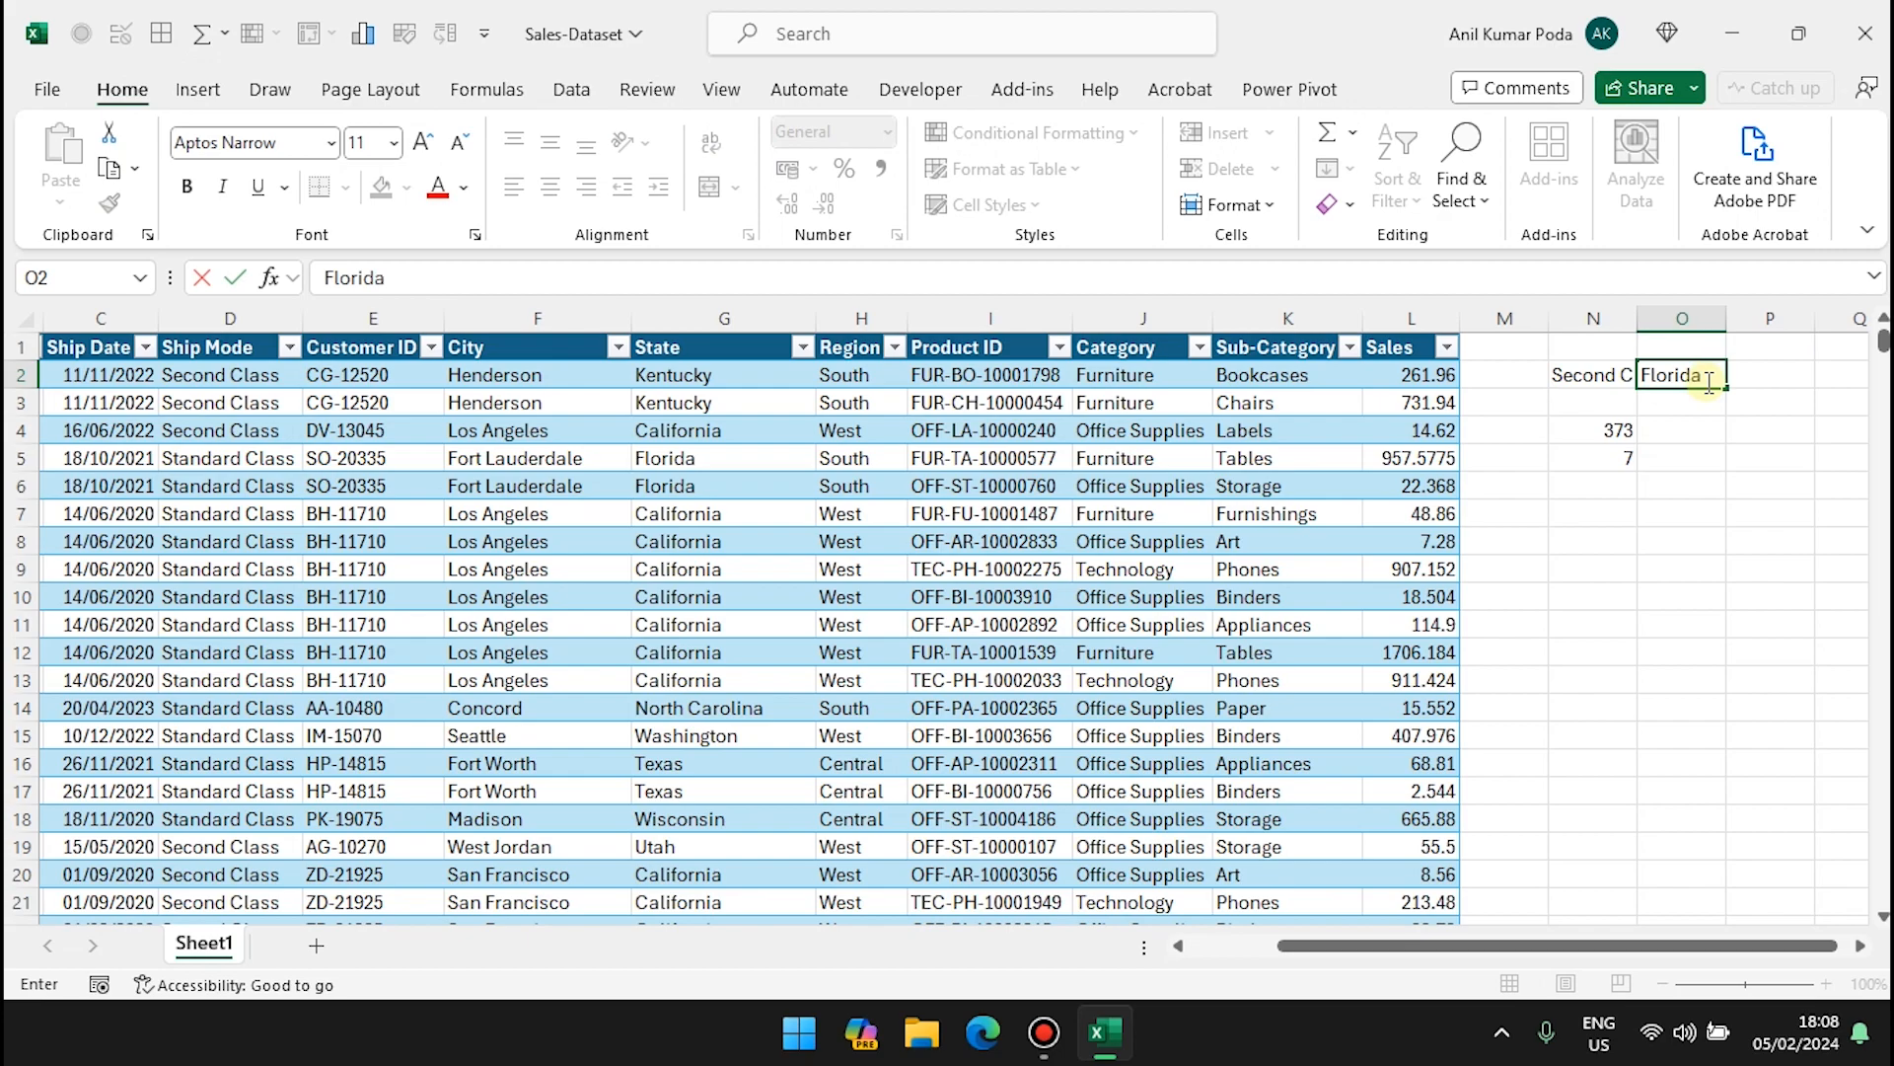
pyautogui.press('Return')
# Step: Replace the "Second Class" criterion in the N5 COUNTIFS formula with a reference to cell N2
pyautogui.click(1598, 458)
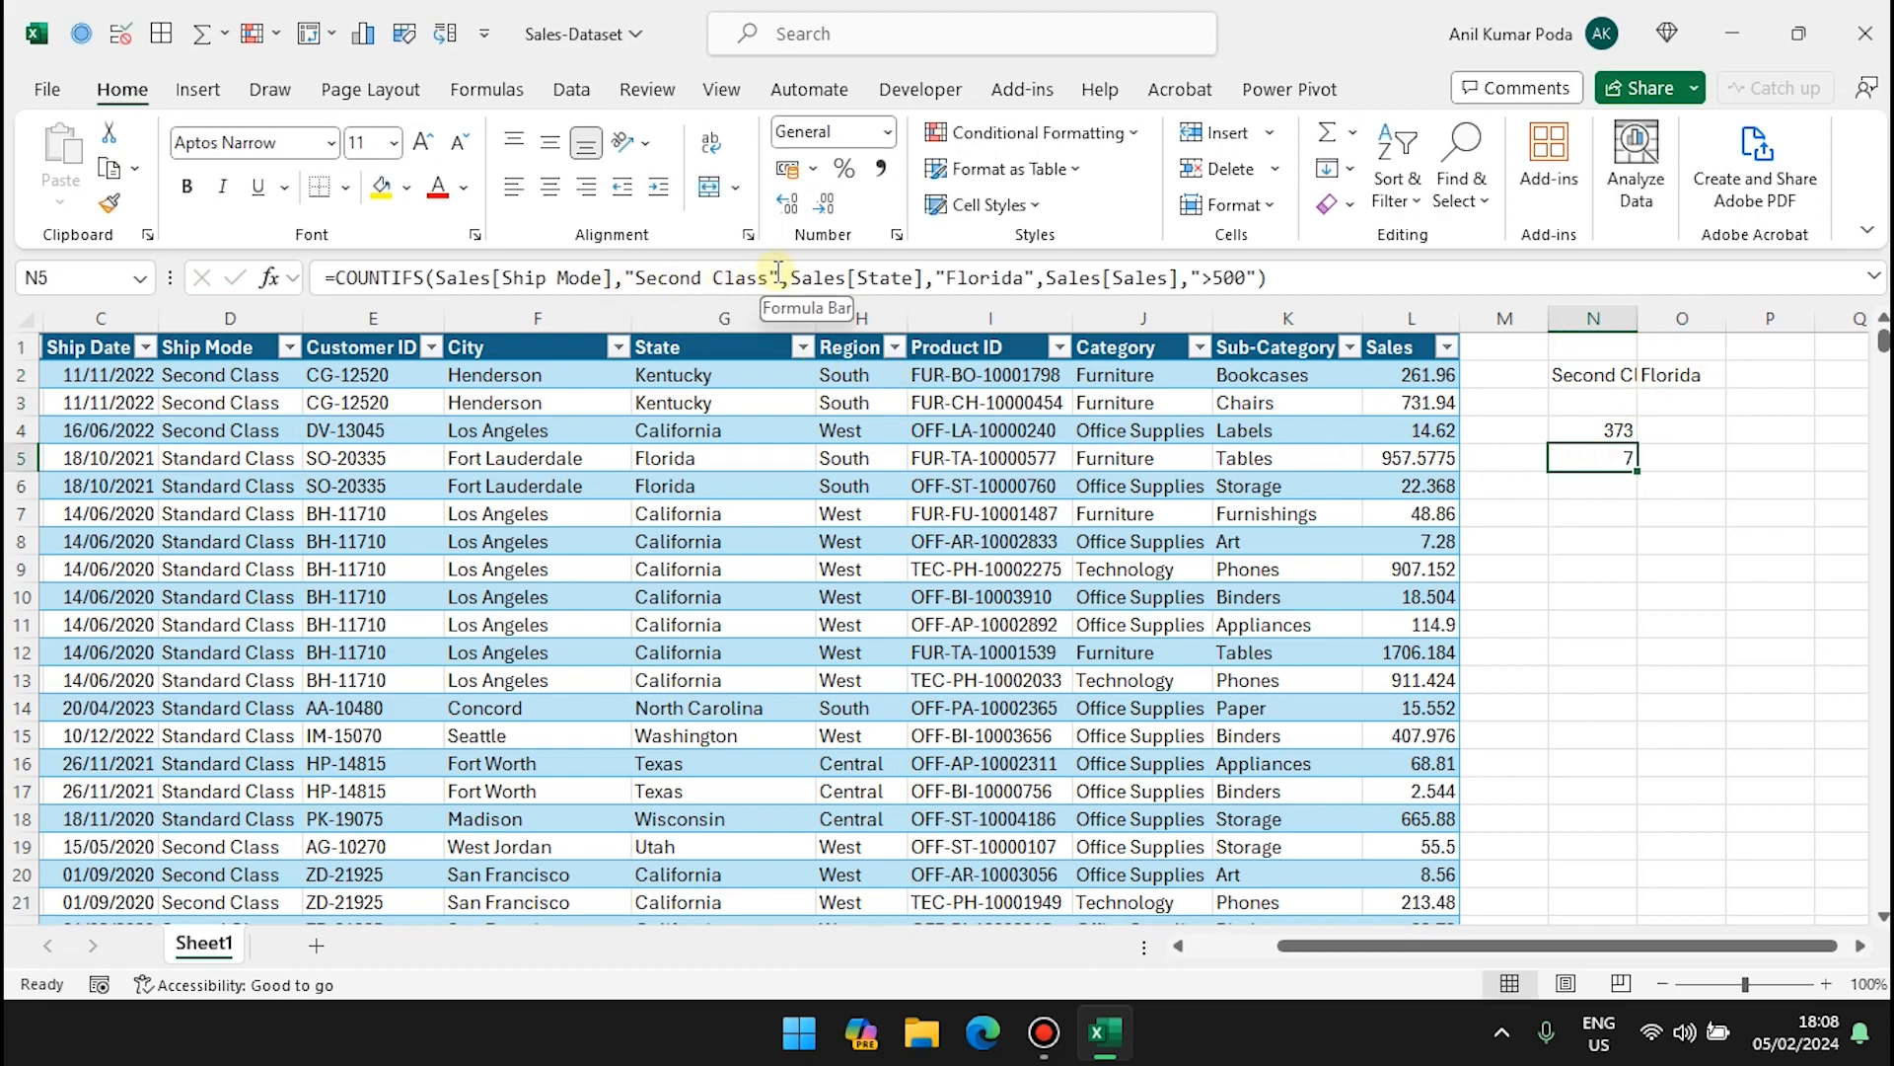
pyautogui.moveTo(778, 271); pyautogui.dragTo(625, 277)
pyautogui.press('BackSpace')
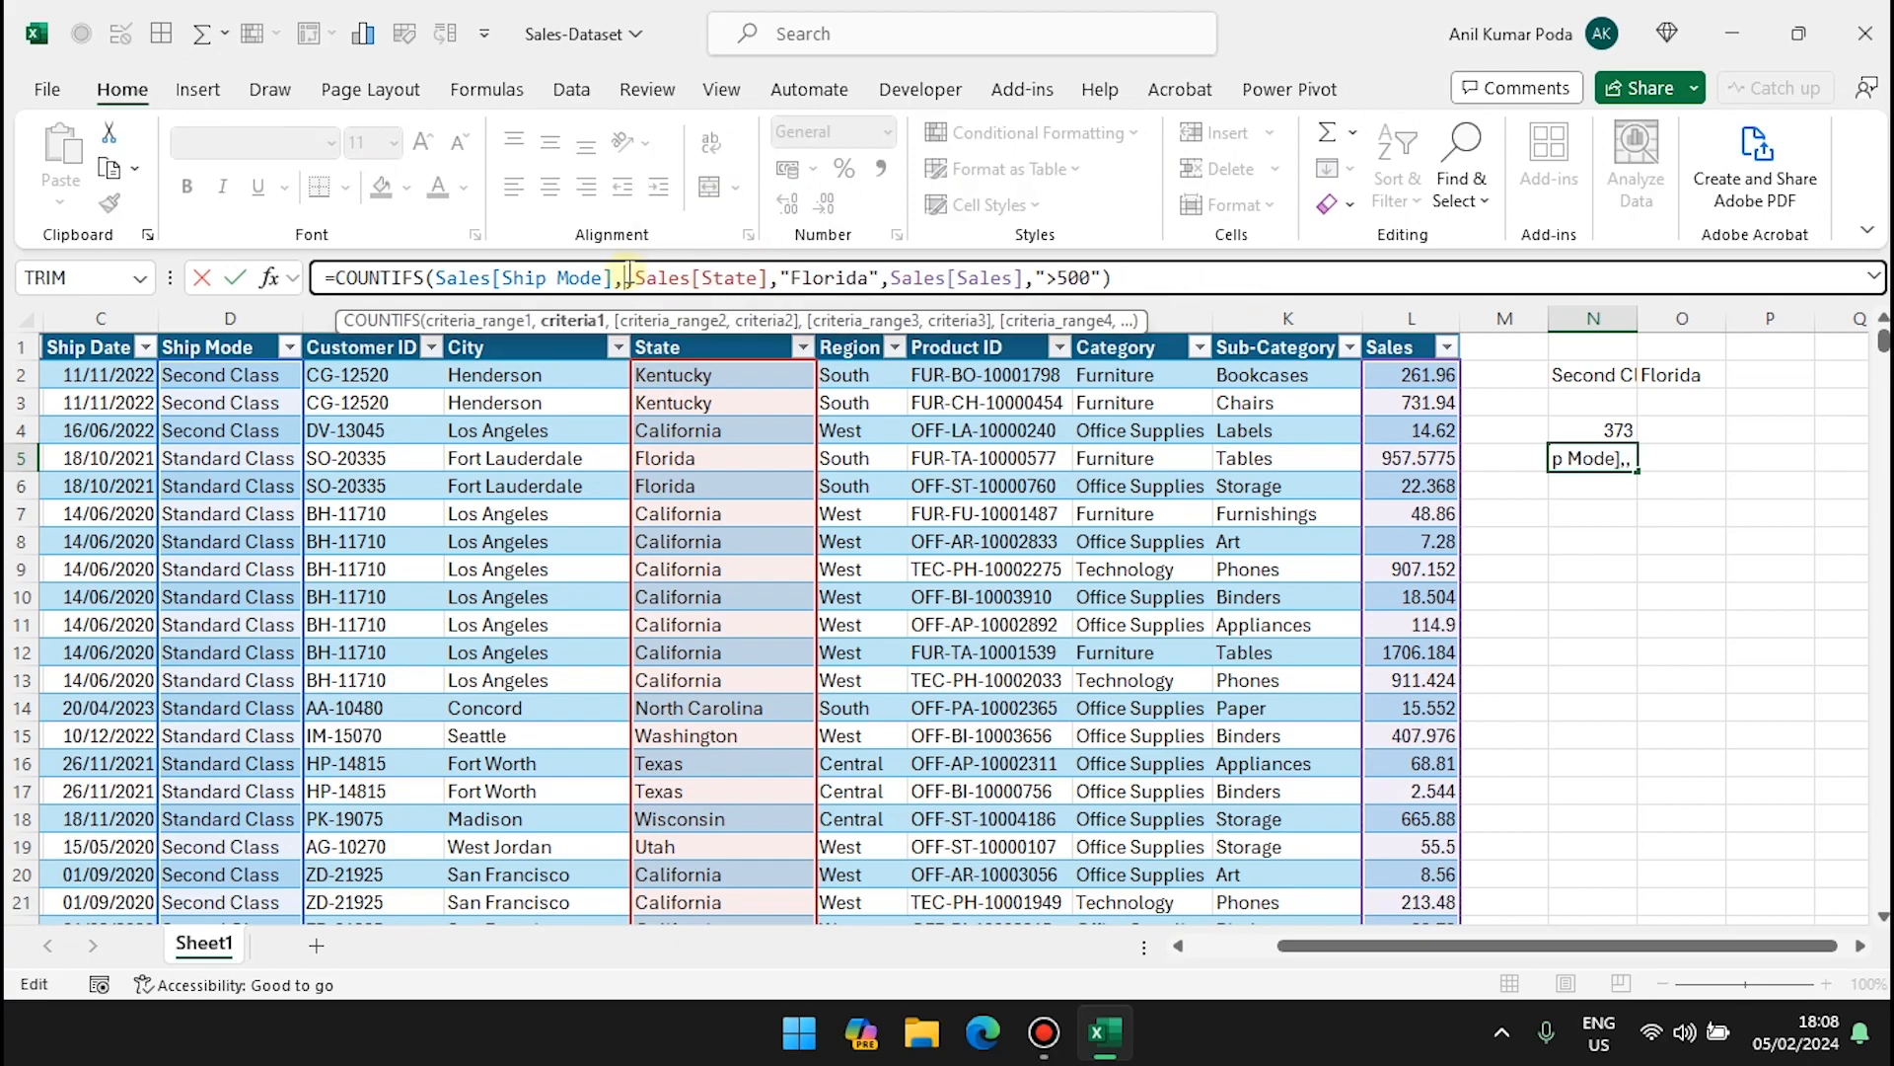
pyautogui.click(1609, 383)
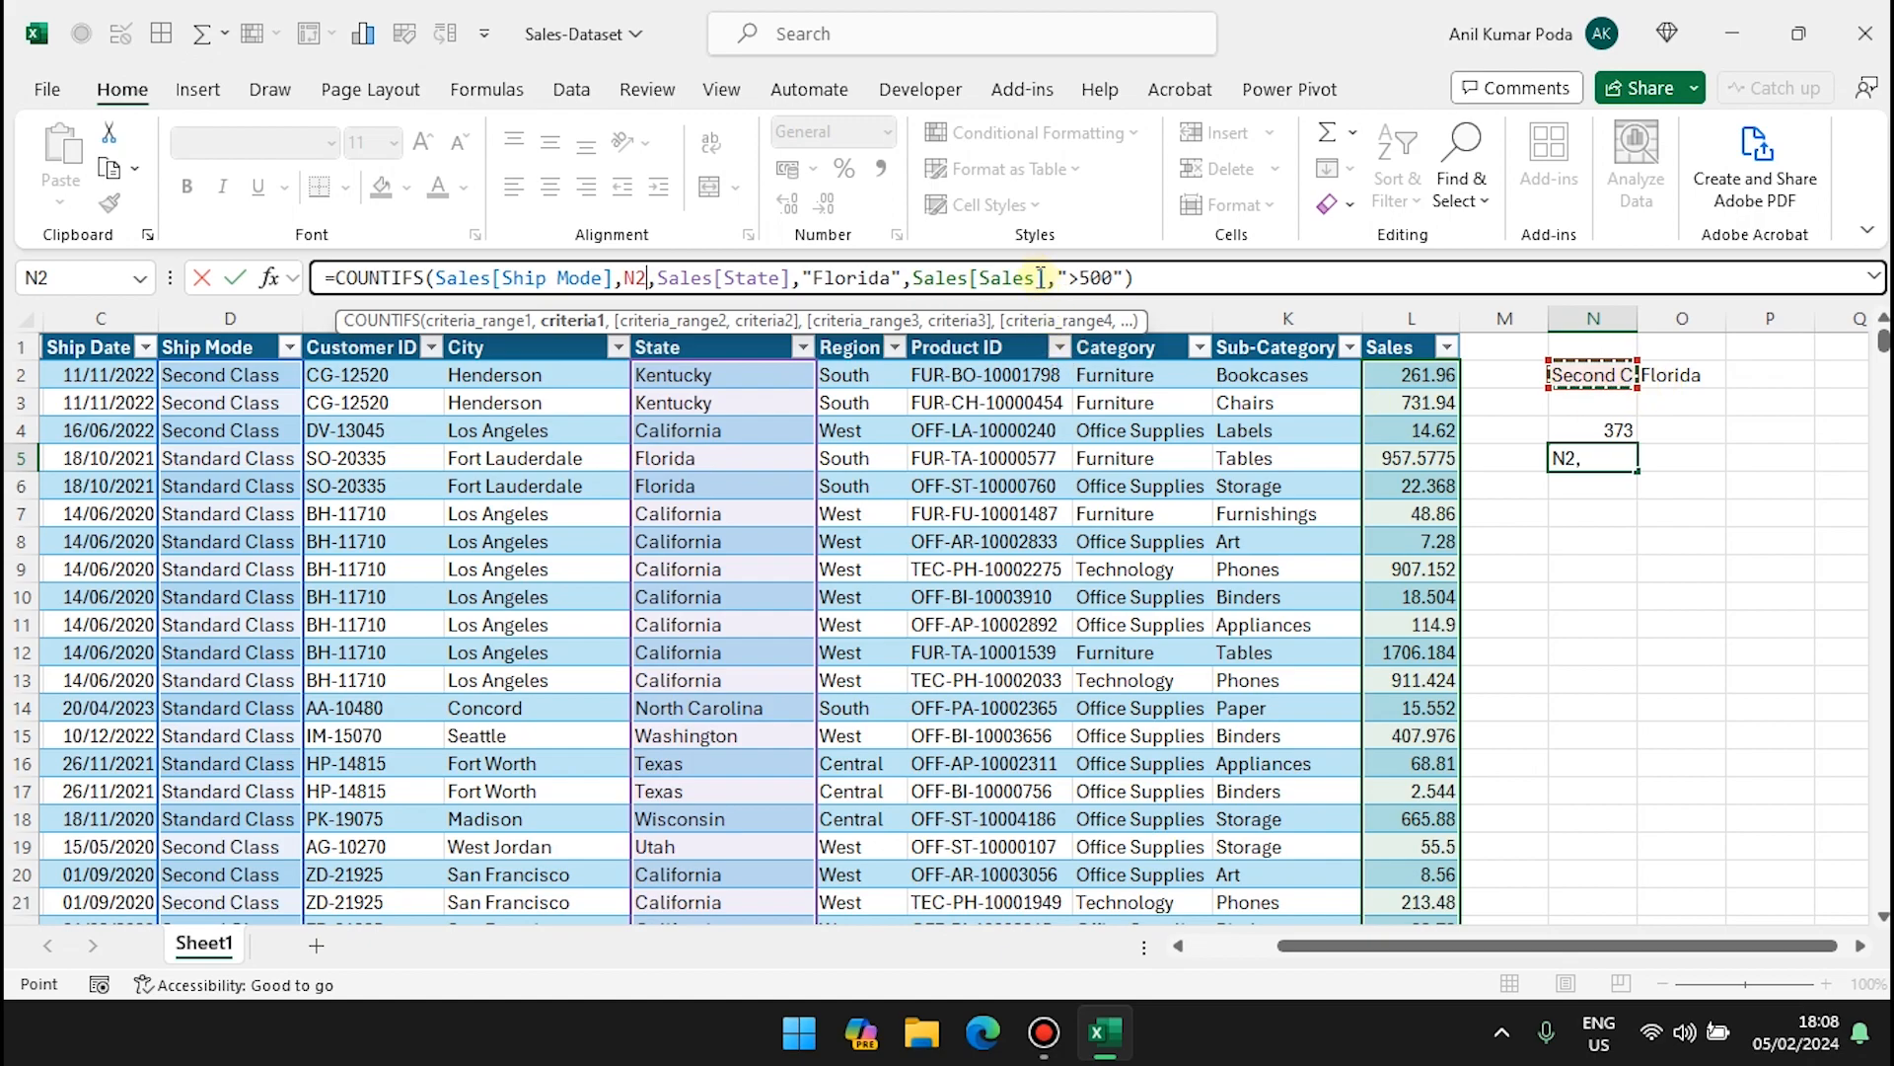
# Step: Replace the "Florida" criterion in the N5 COUNTIFS formula with a reference to cell O2
pyautogui.moveTo(900, 276)
pyautogui.mouseDown()
pyautogui.moveTo(806, 275)
pyautogui.moveTo(902, 276)
pyautogui.mouseUp()
pyautogui.press('Delete')
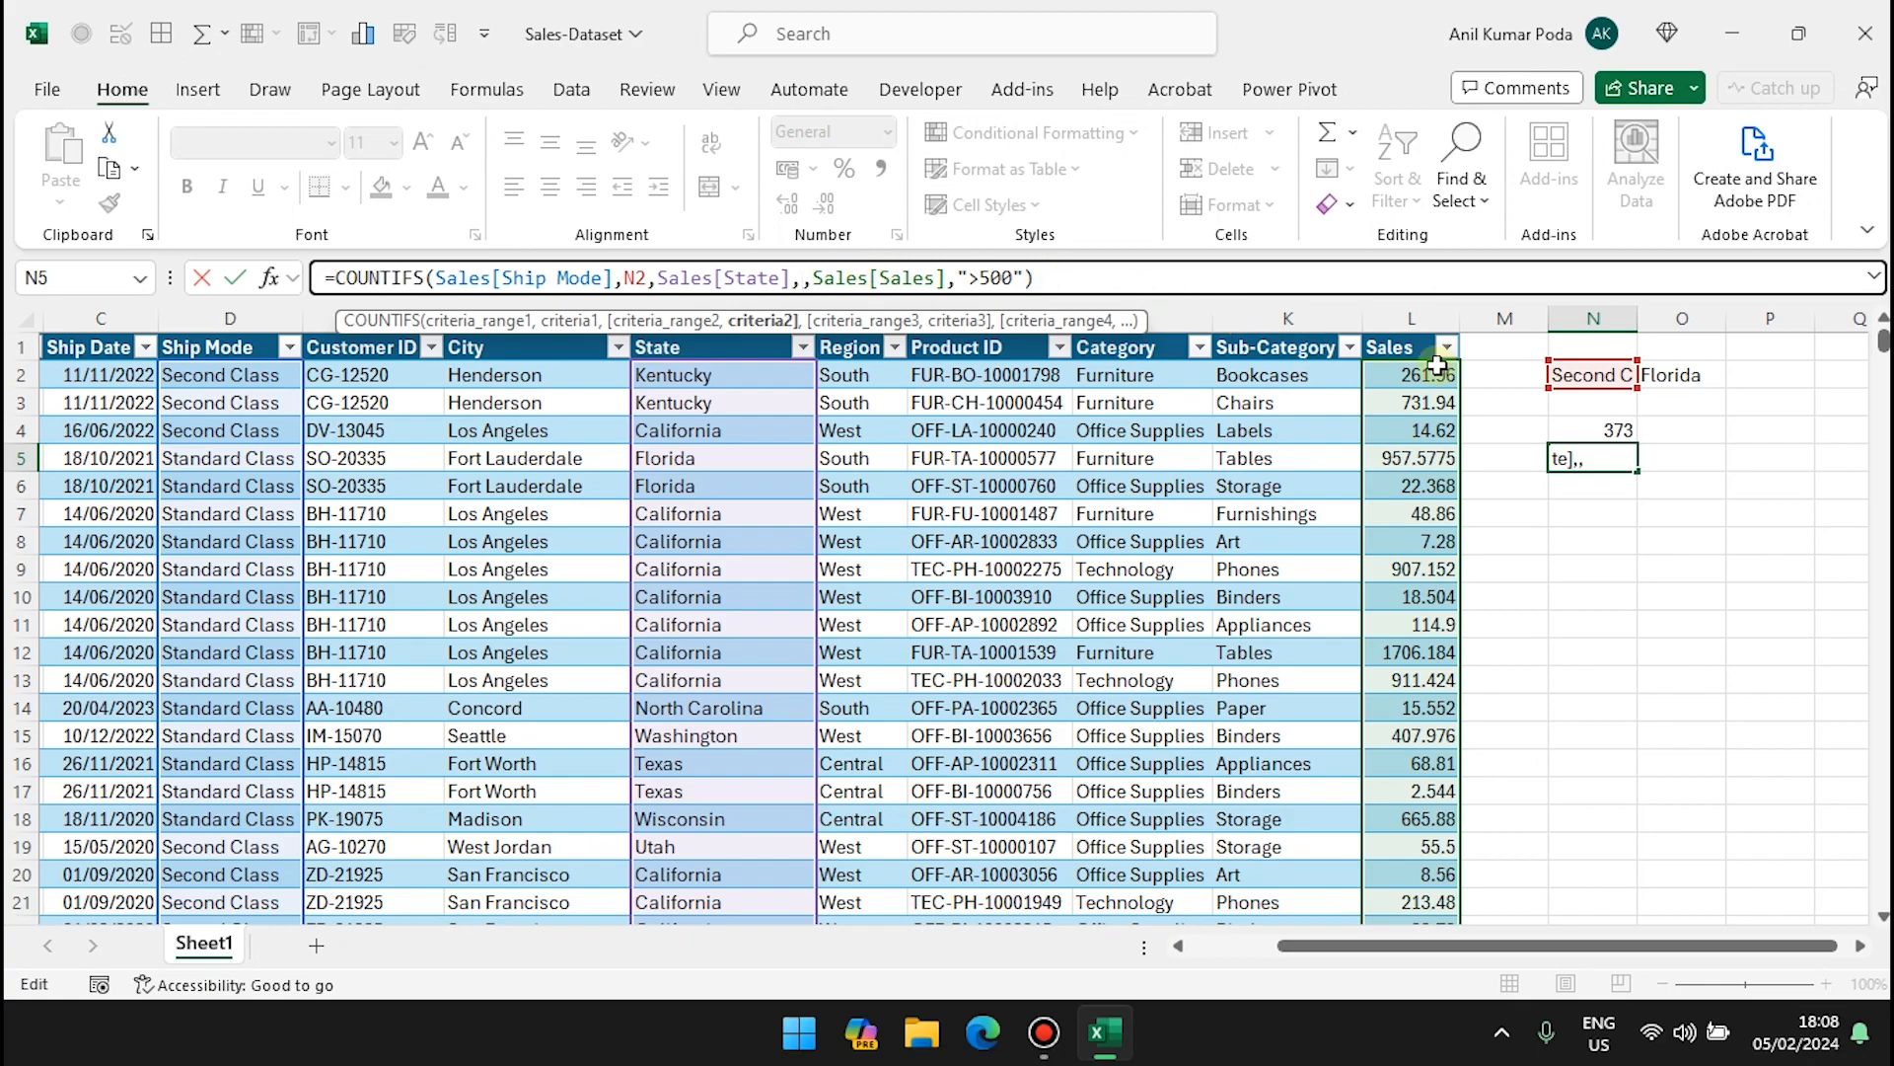
pyautogui.click(1711, 374)
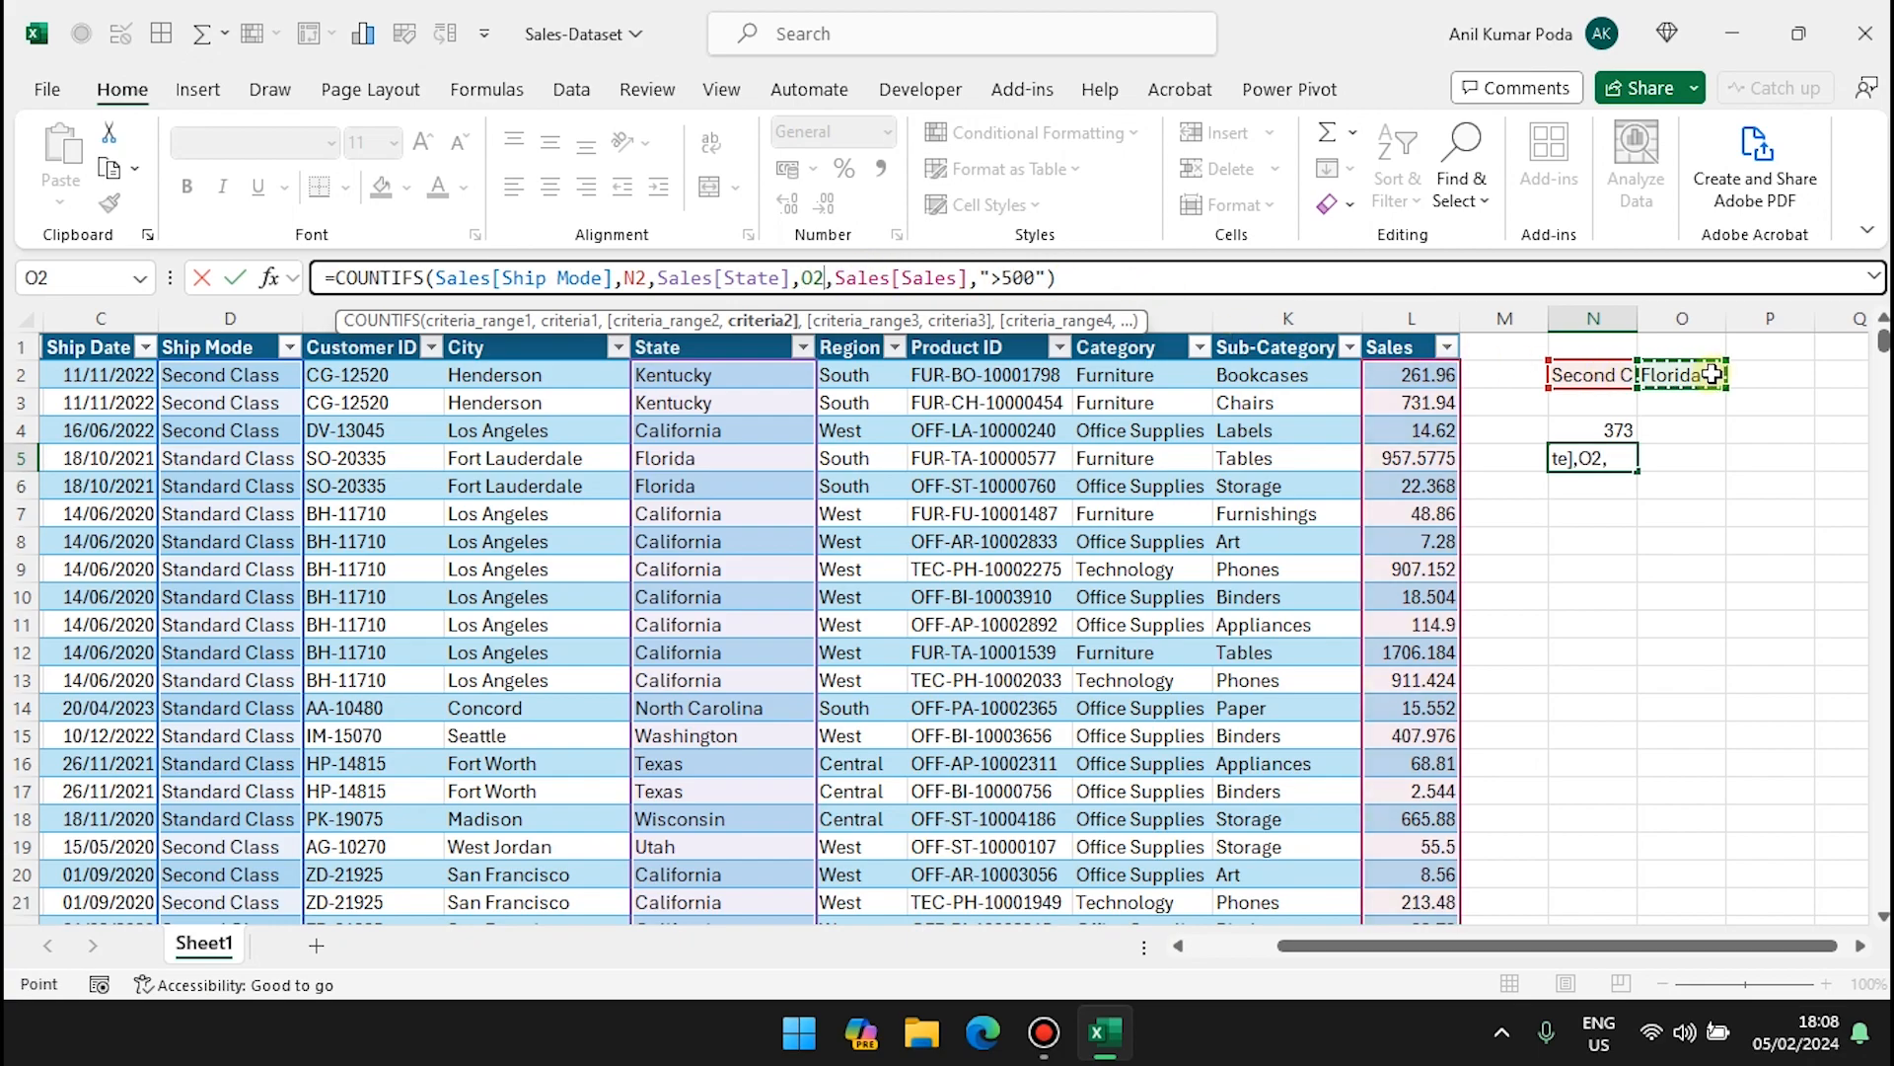
pyautogui.press('Return')
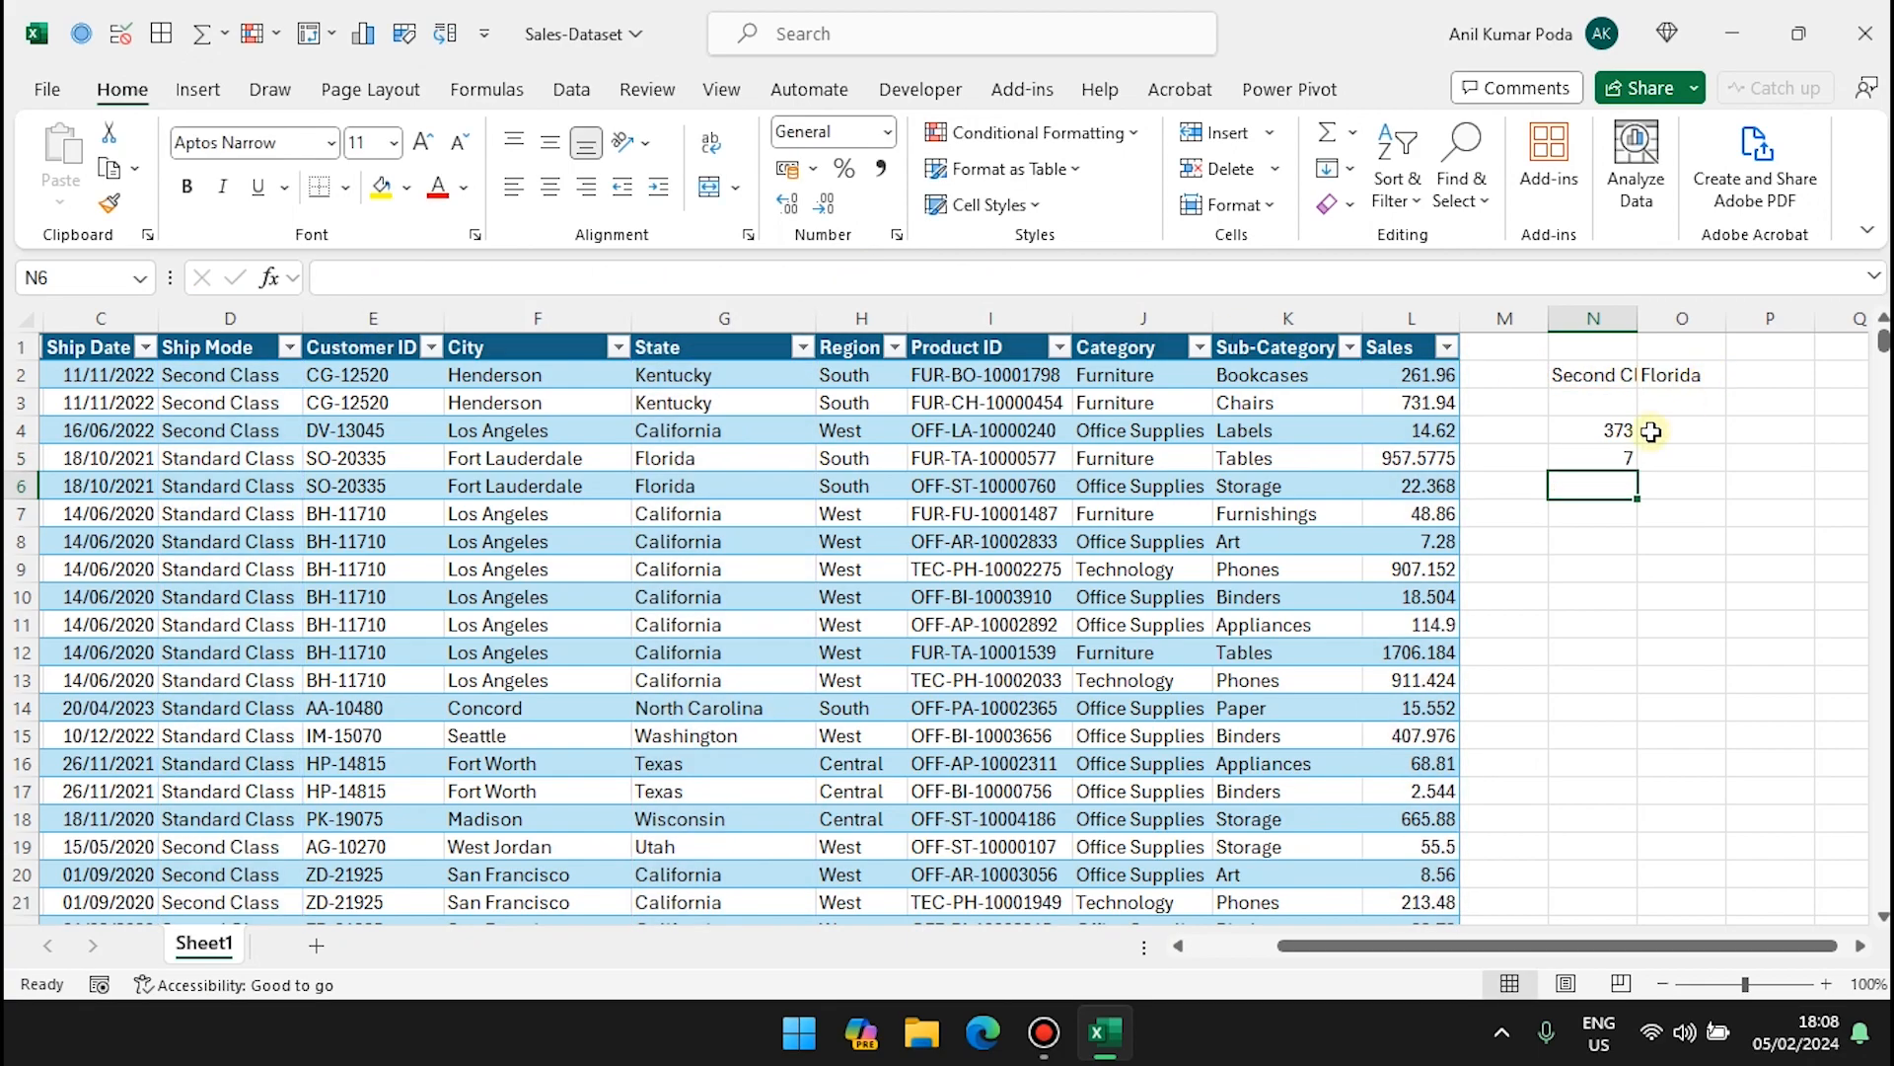
pyautogui.click(1611, 456)
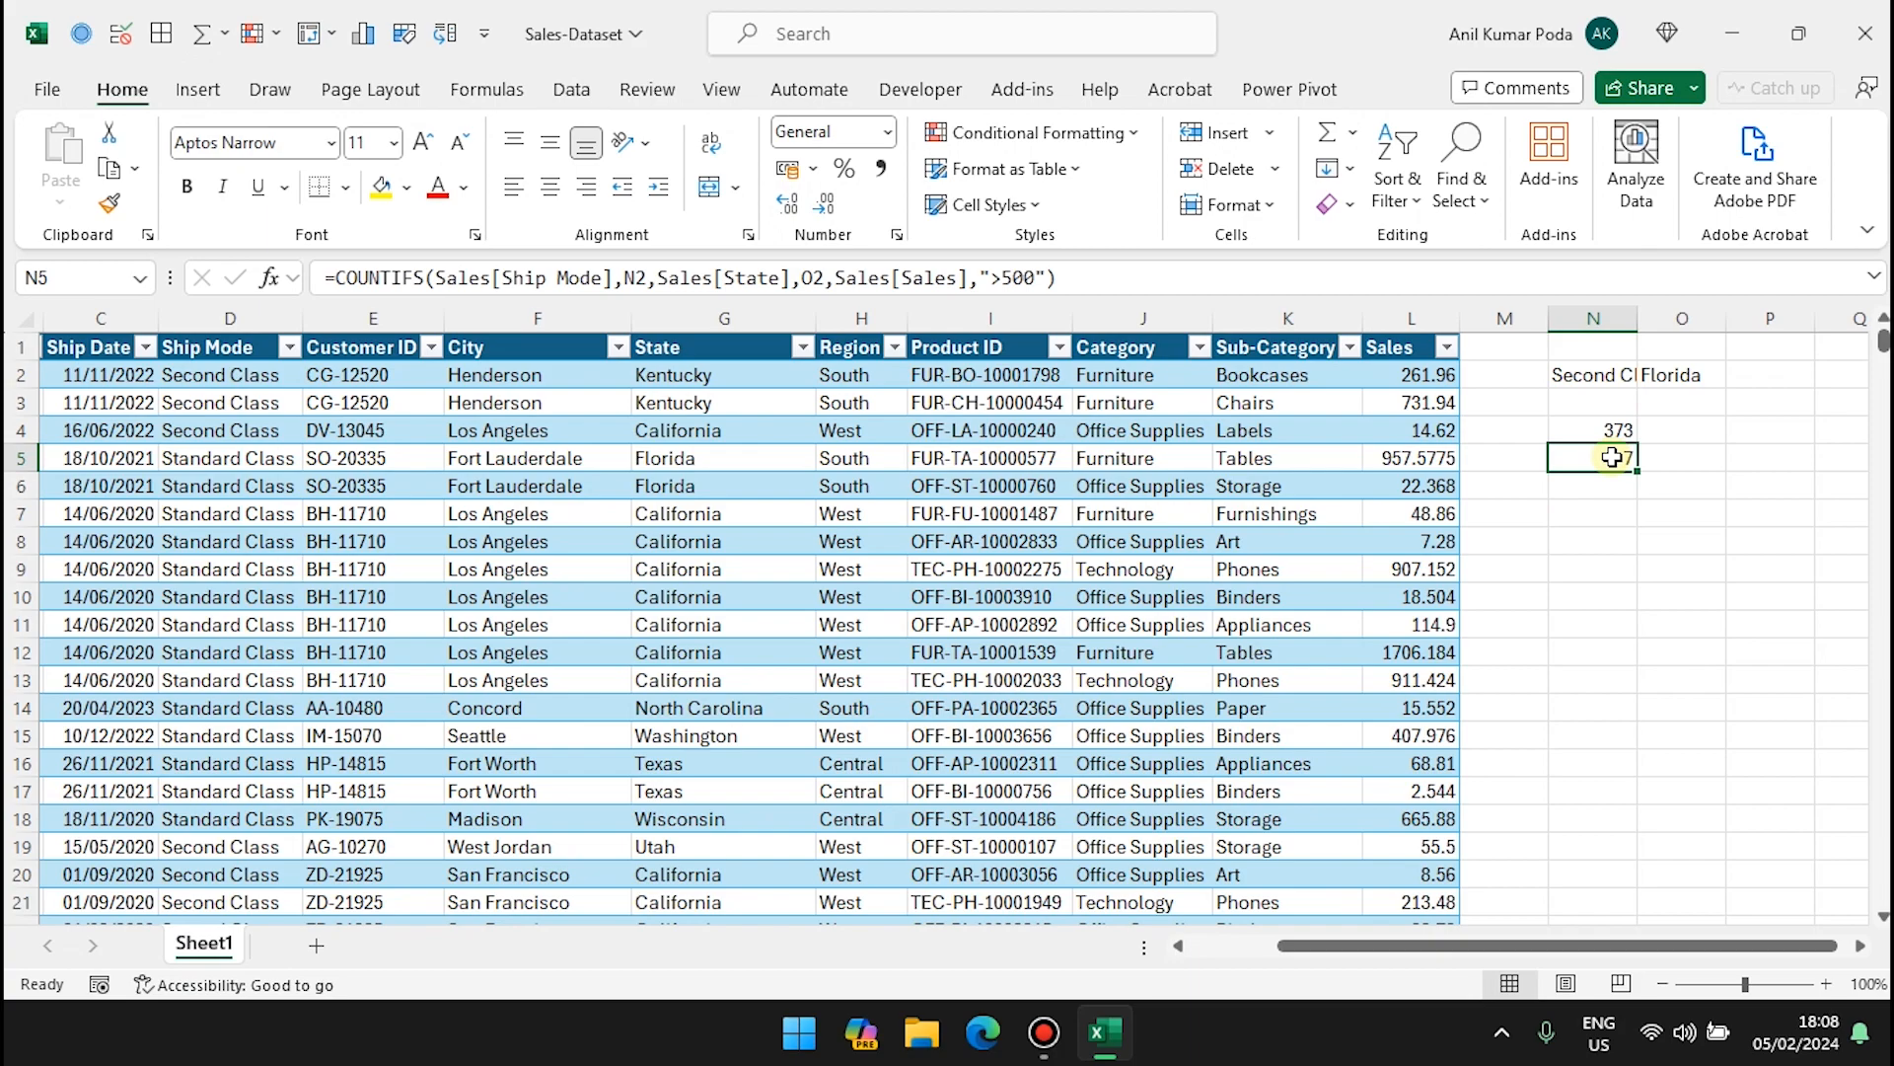
# Step: Test the N5 formula by changing cell N2 to "First Class" and cell O2 to "Texas", checking the count after each change
pyautogui.click(1618, 375)
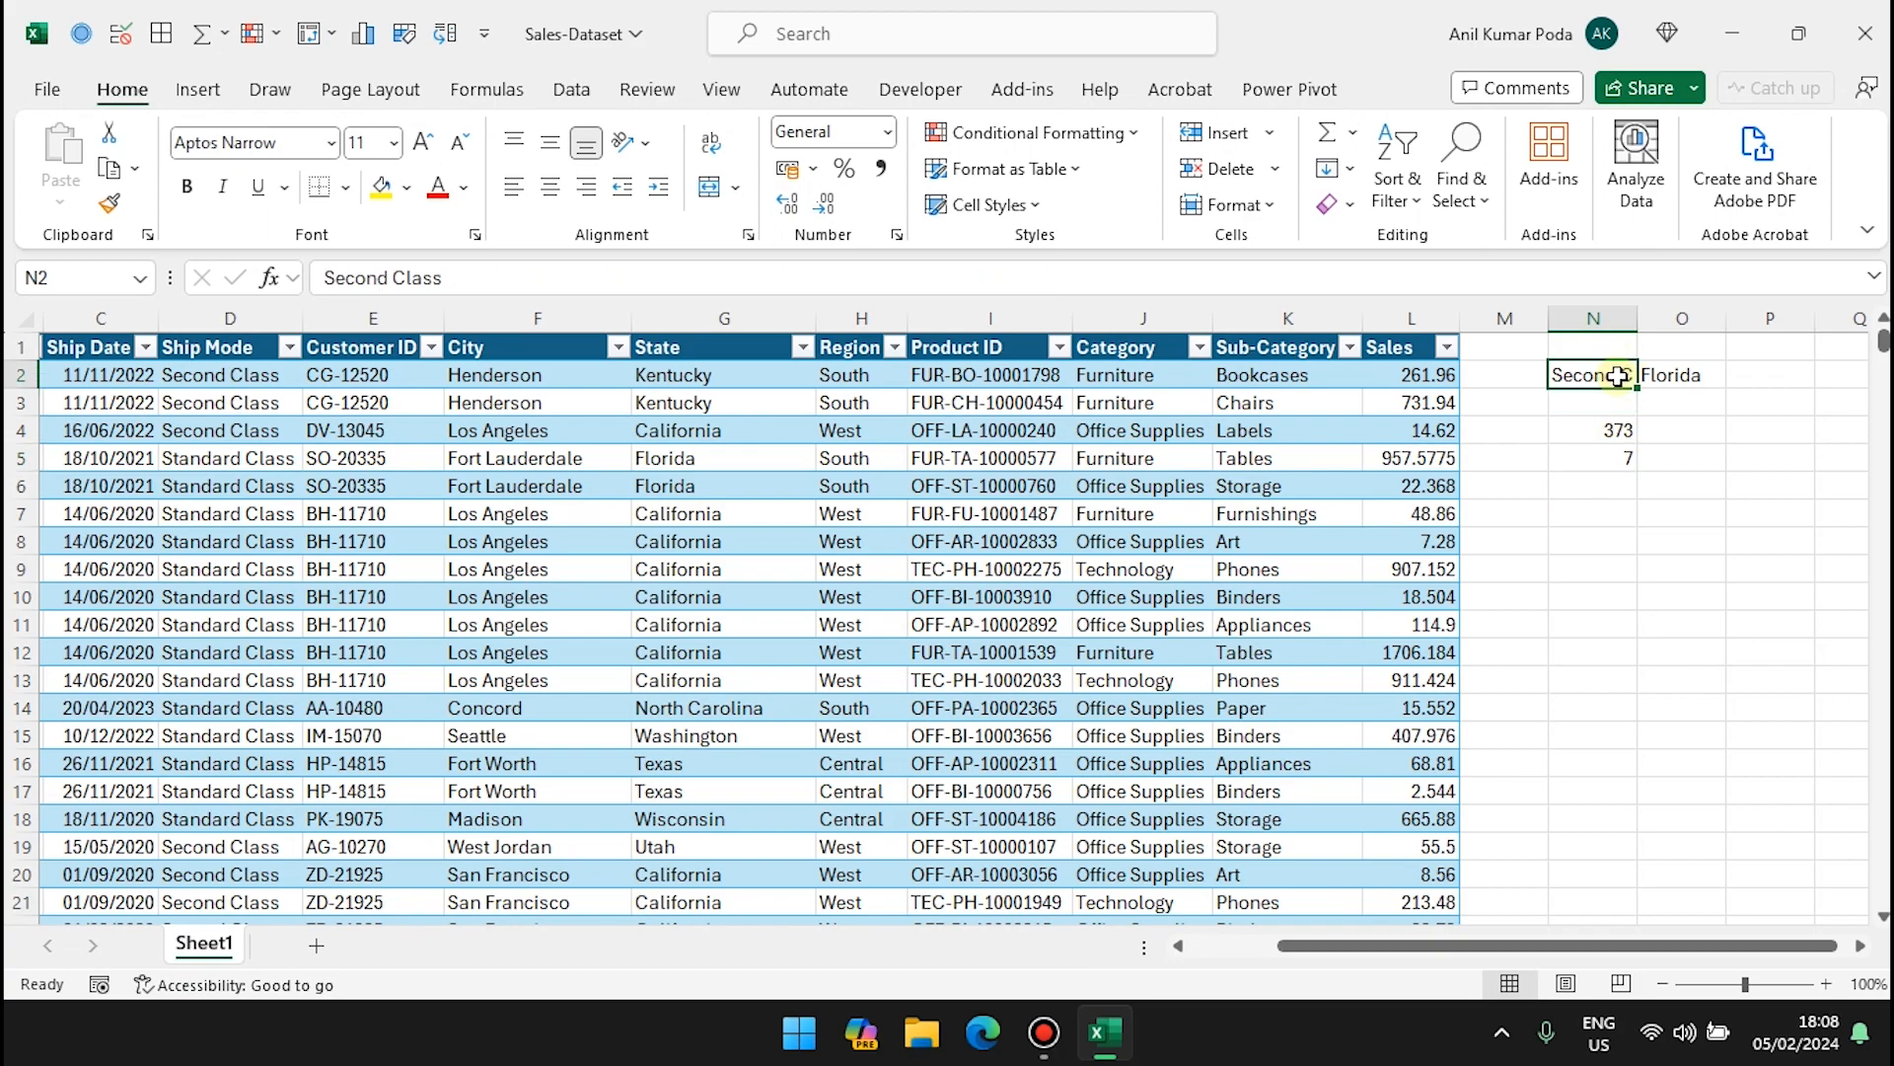
pyautogui.write('First Class')
pyautogui.press('Return')
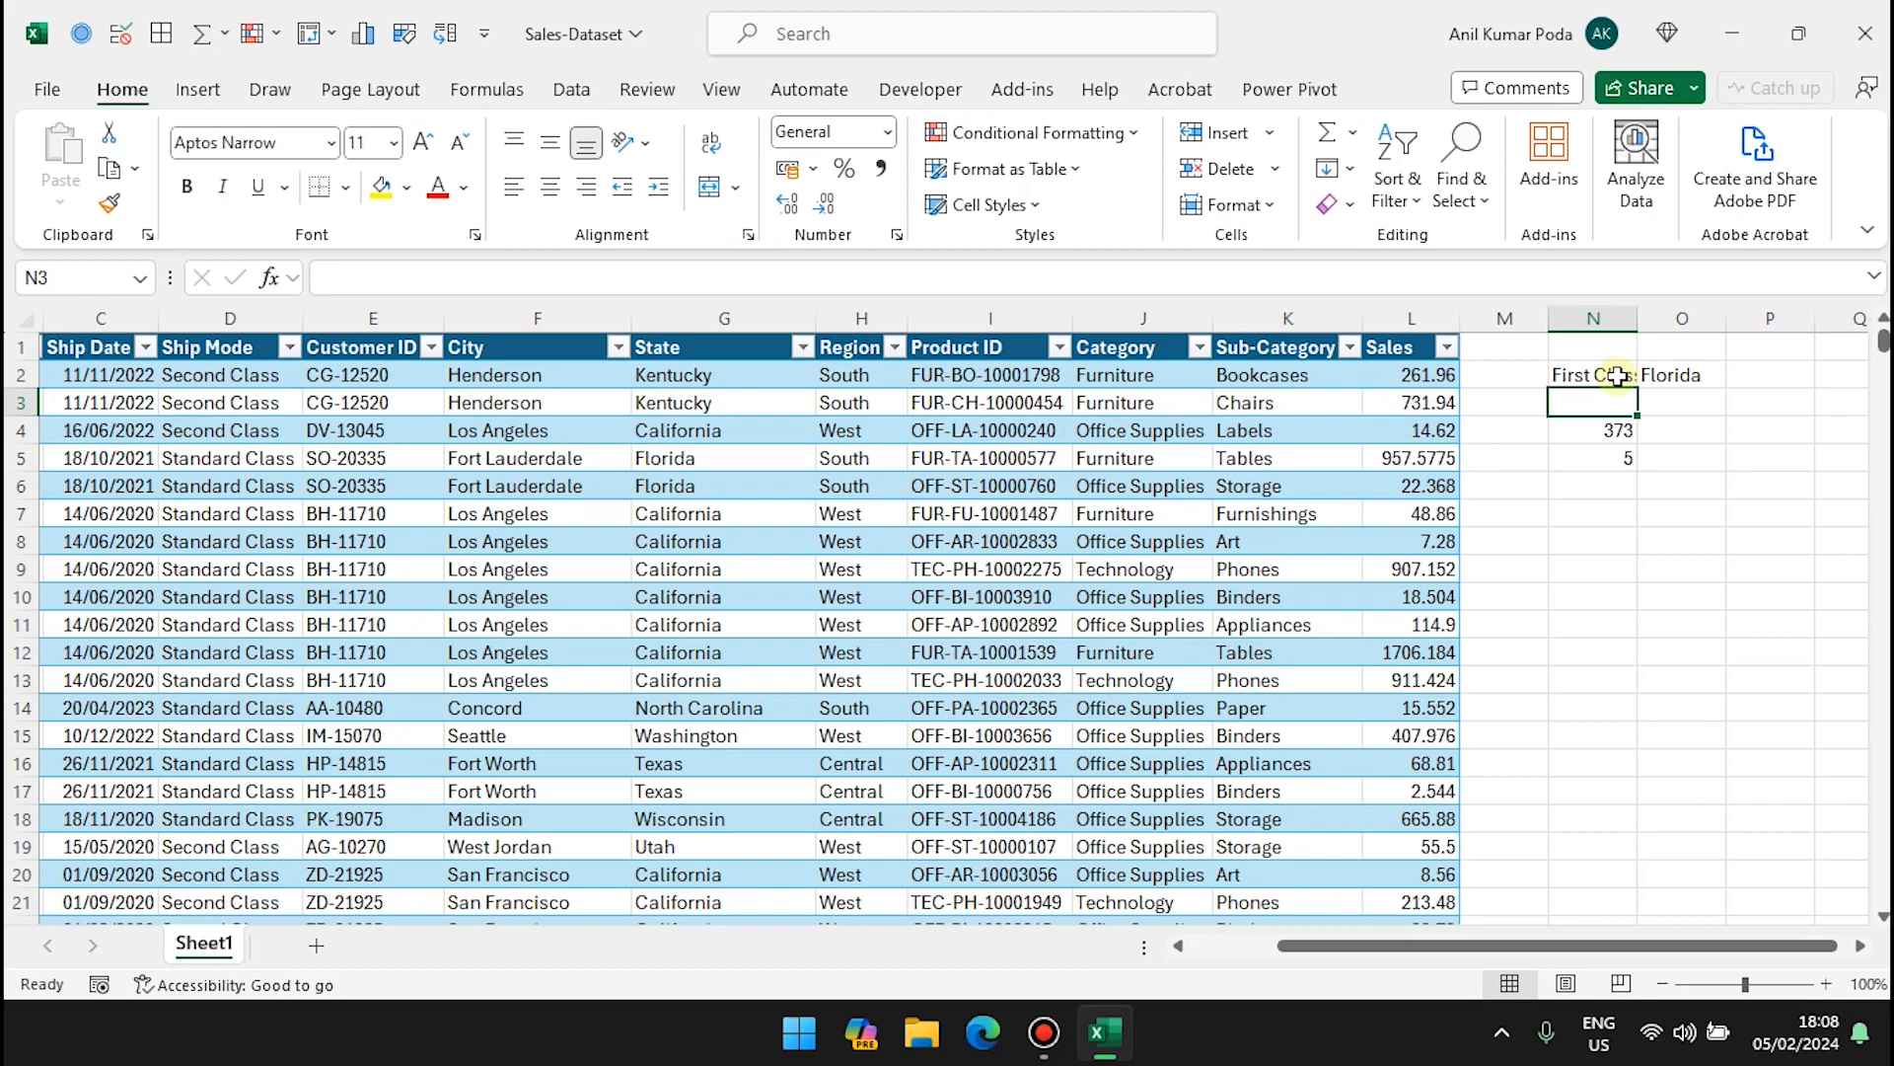
pyautogui.click(1605, 458)
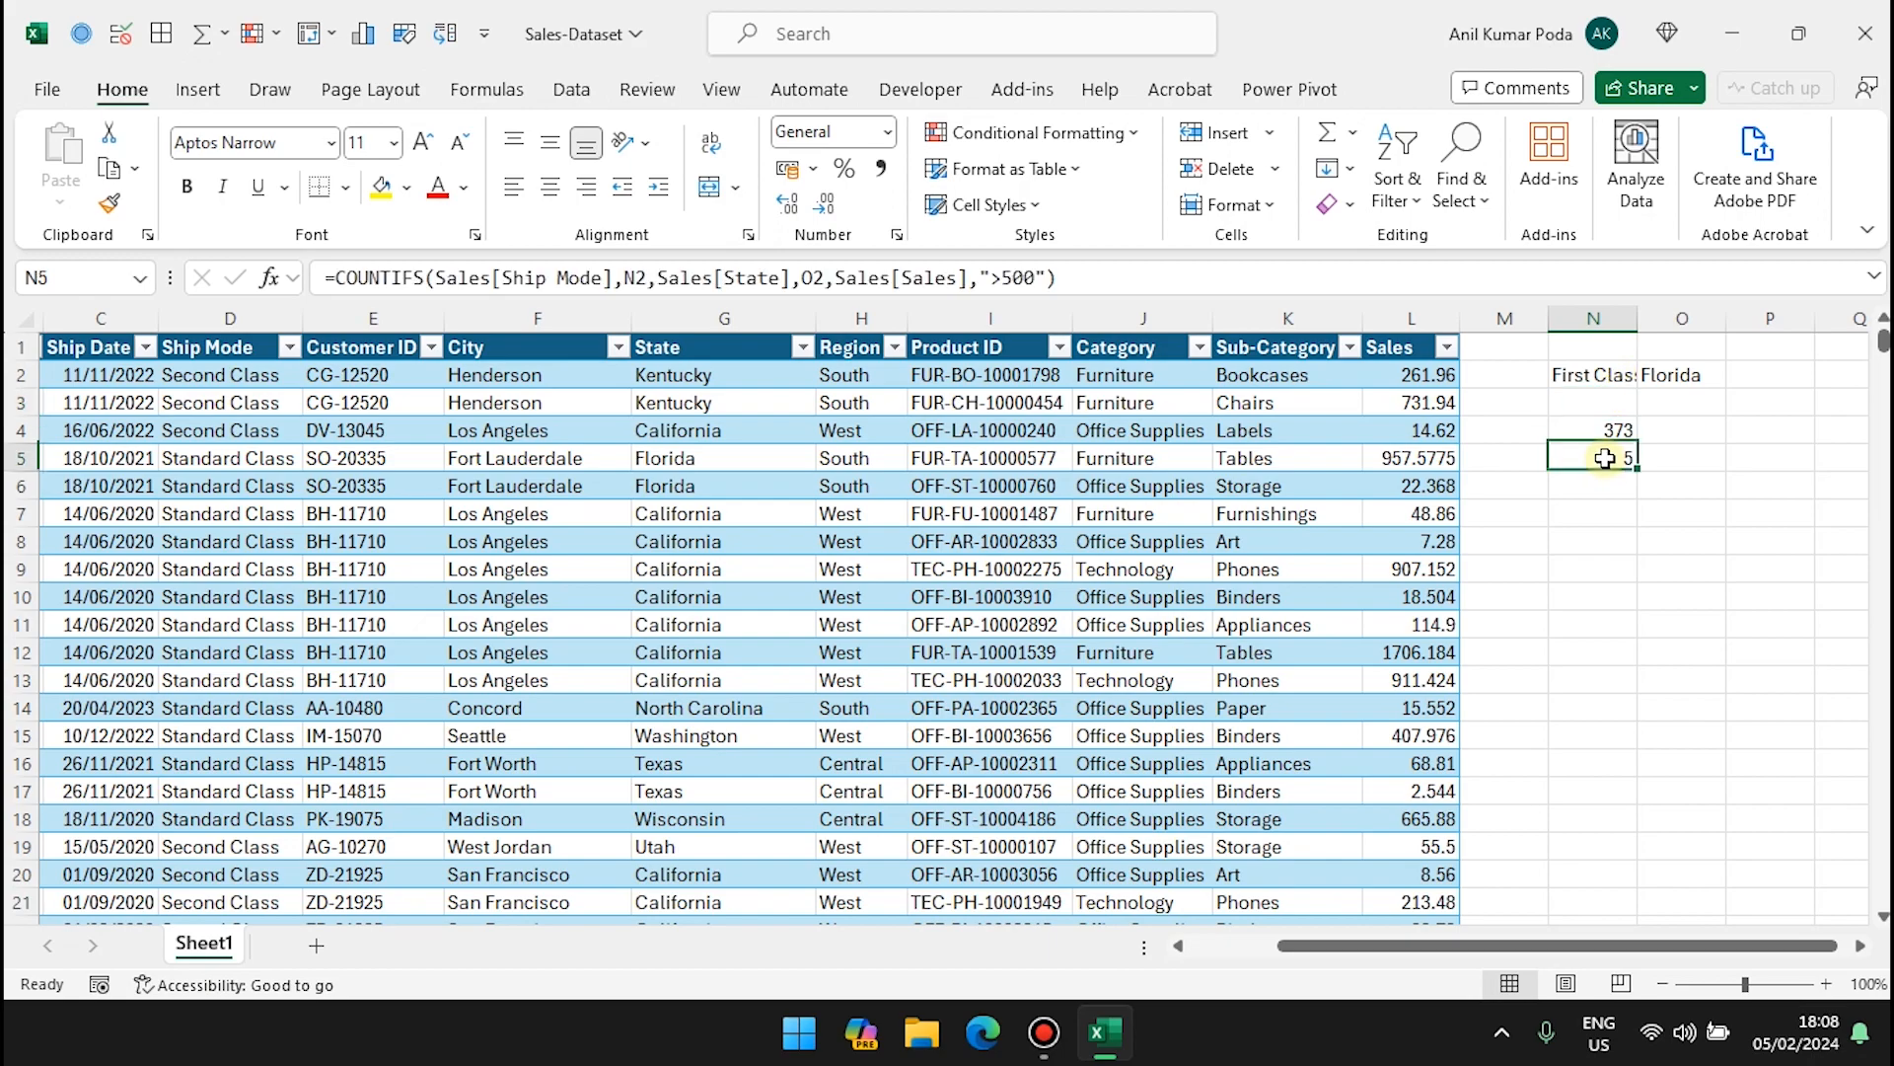
pyautogui.click(1704, 374)
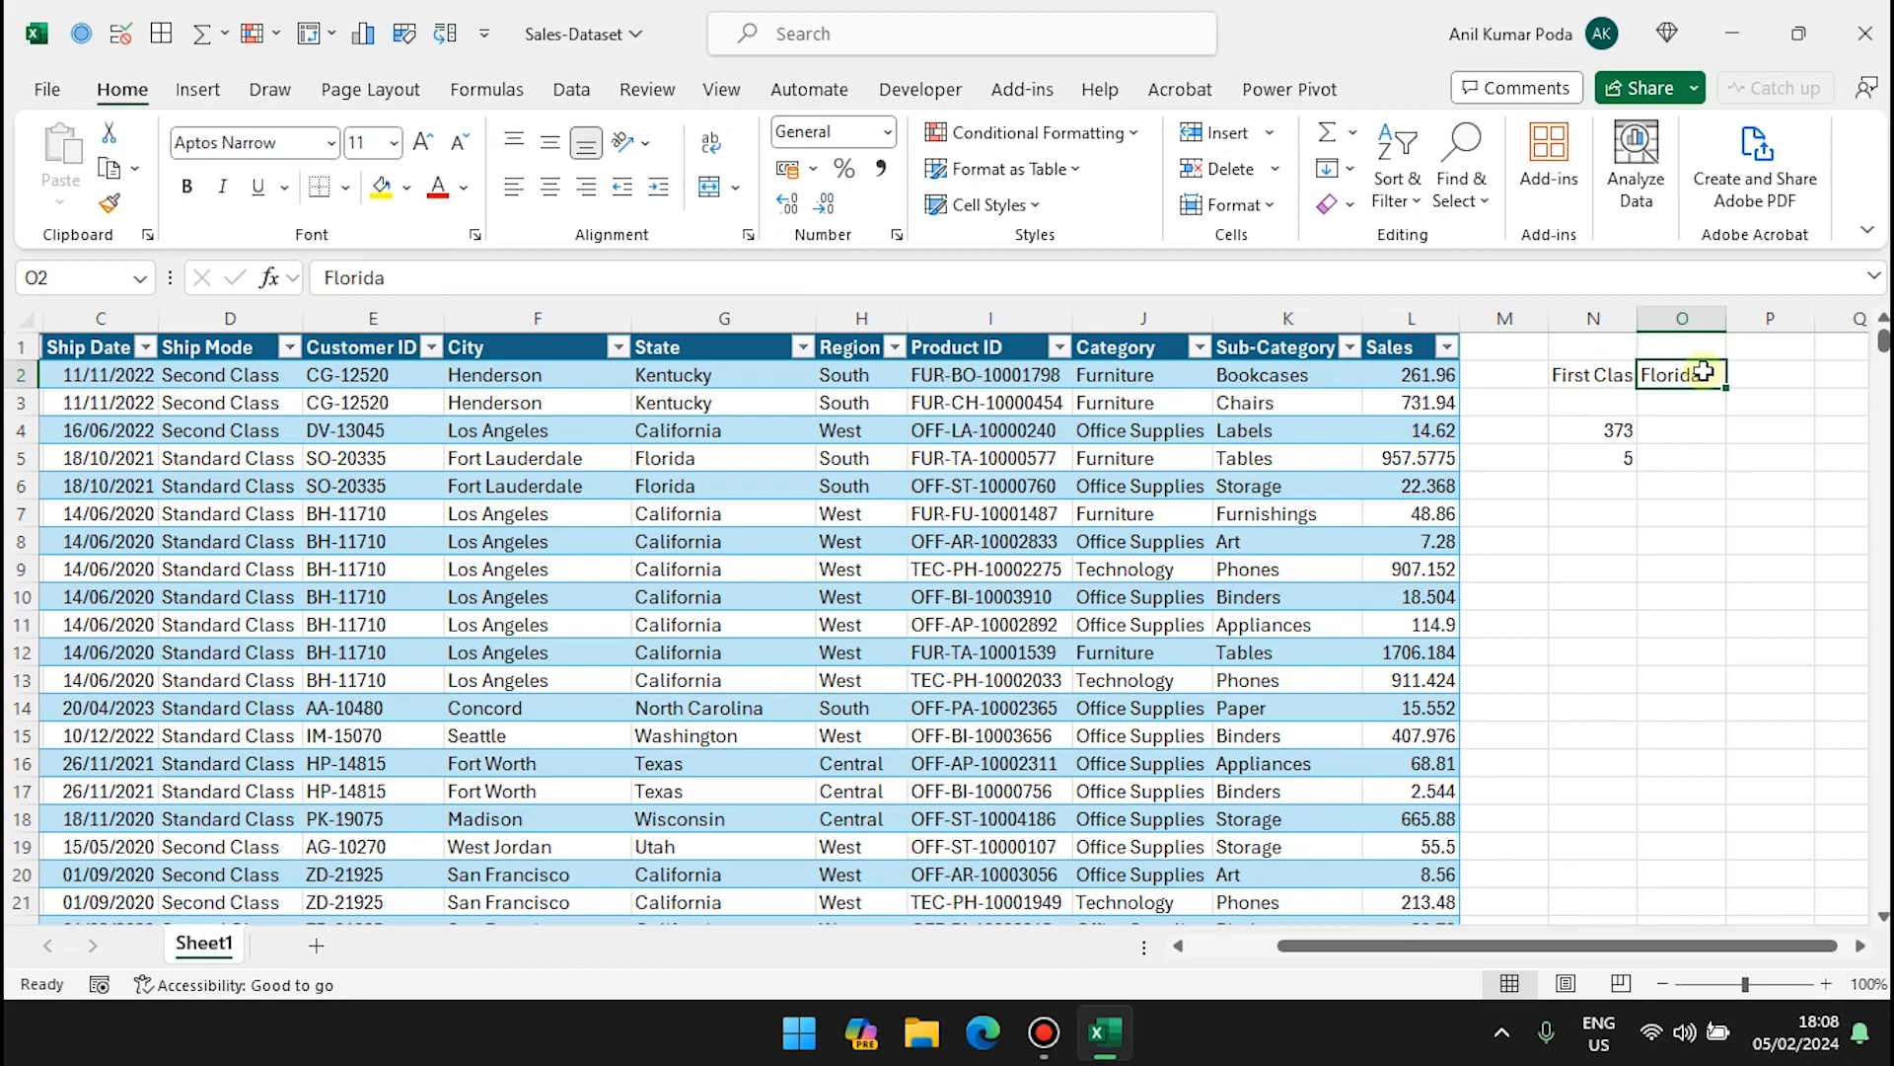
pyautogui.write('Texas')
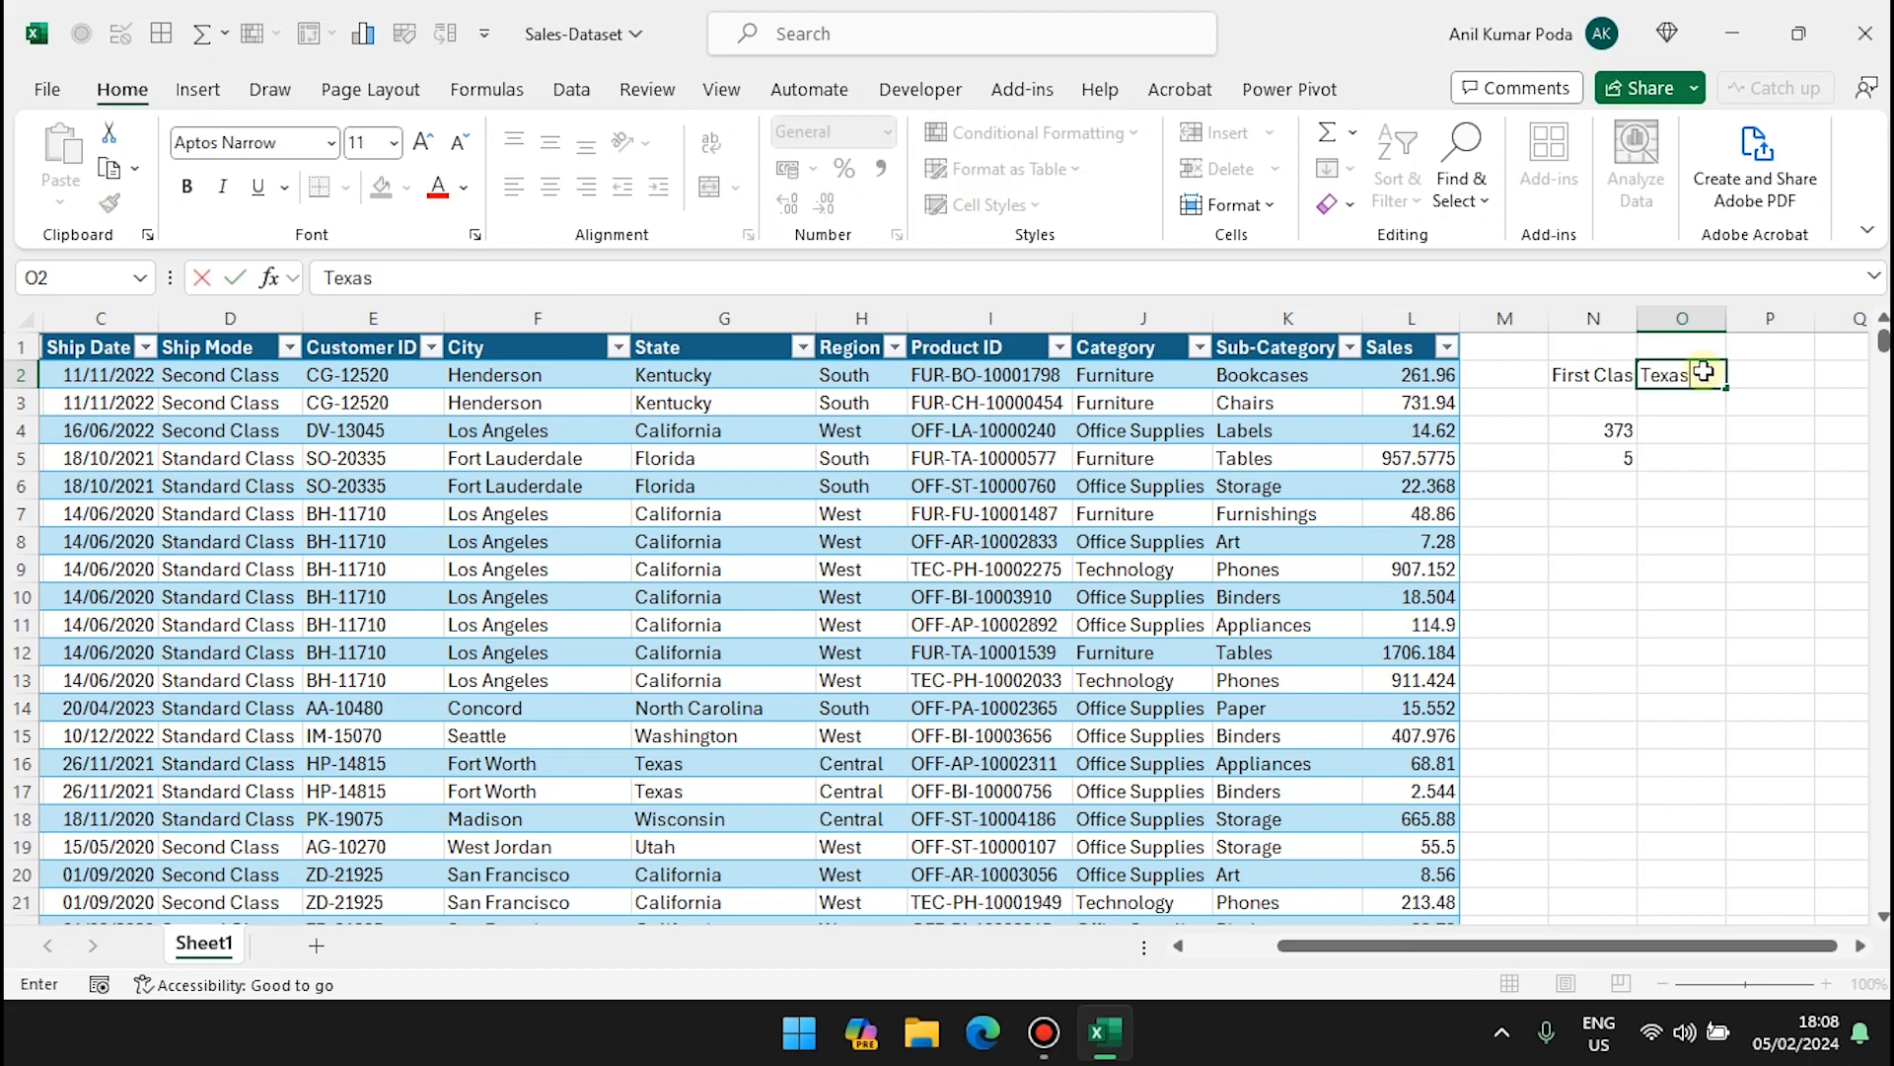
pyautogui.press('Return')
pyautogui.click(1598, 459)
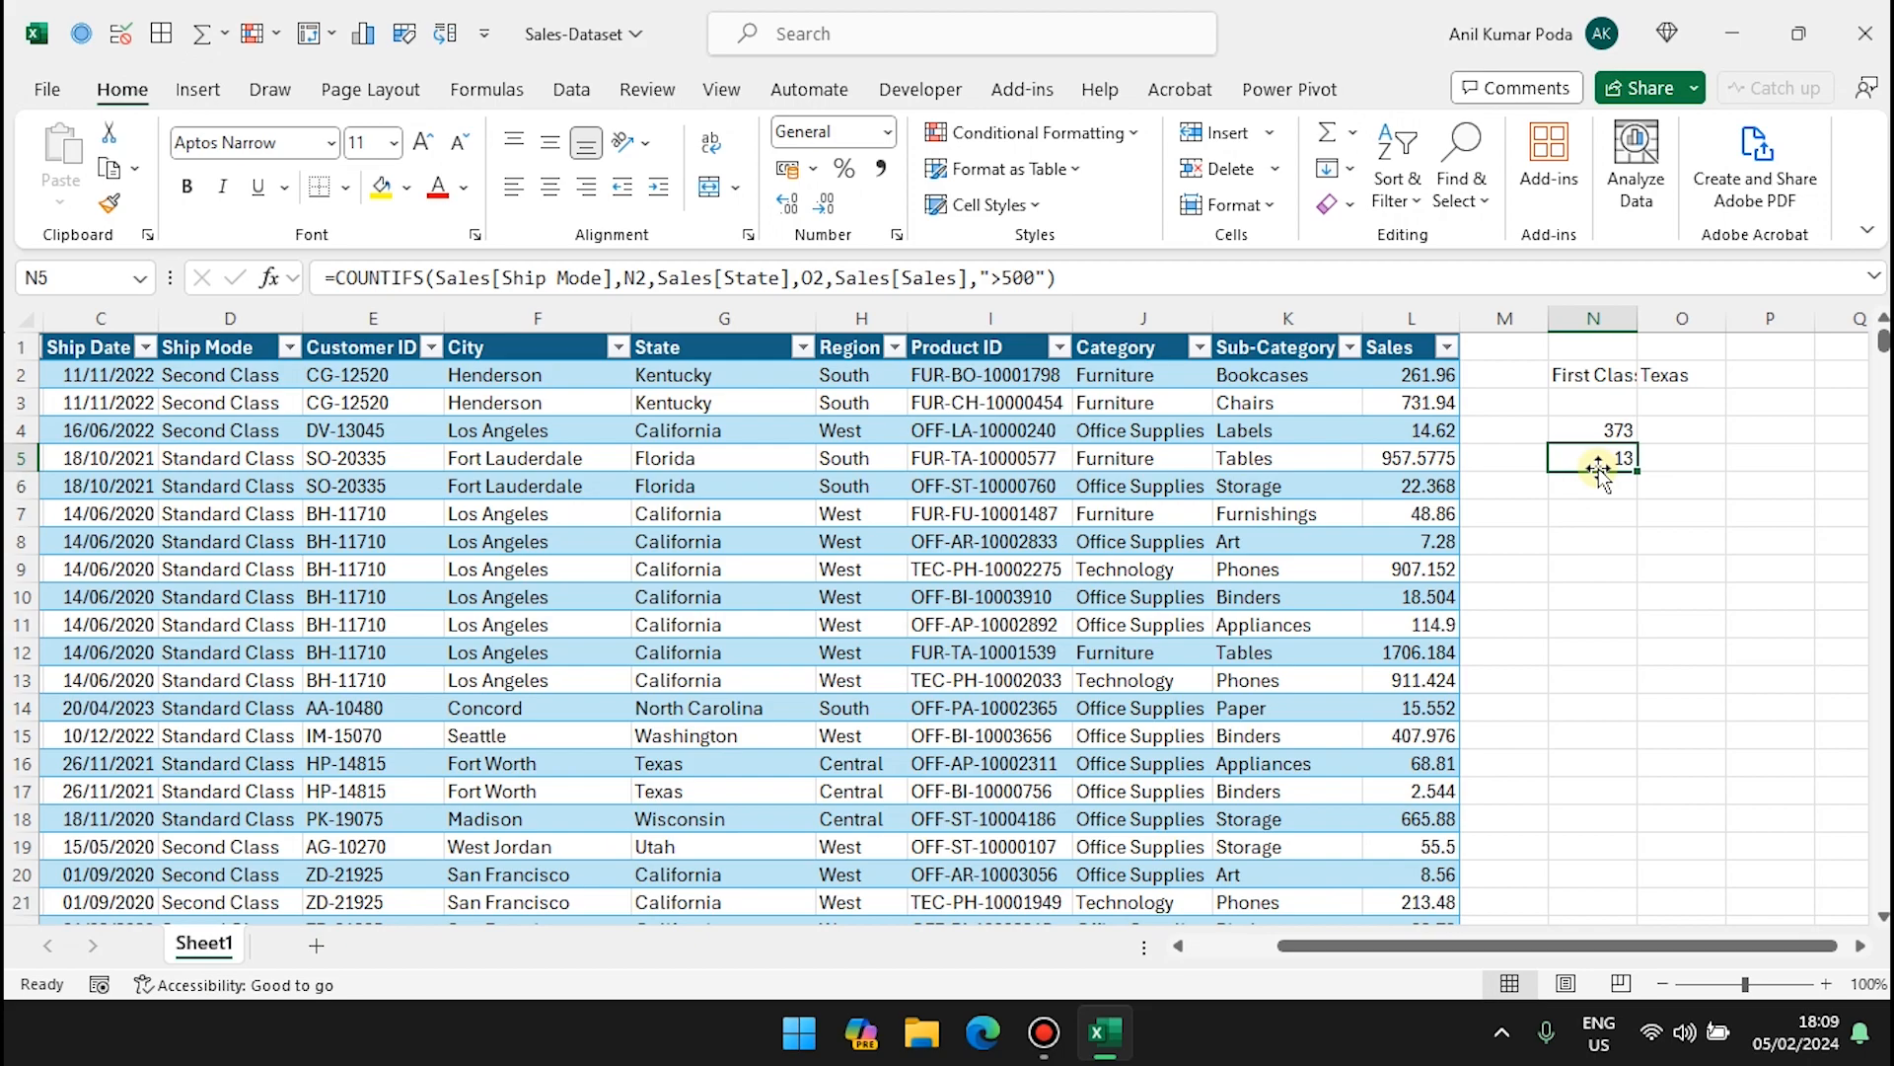
# Step: Clear the criteria values from cells N2 and O2
pyautogui.click(1621, 373)
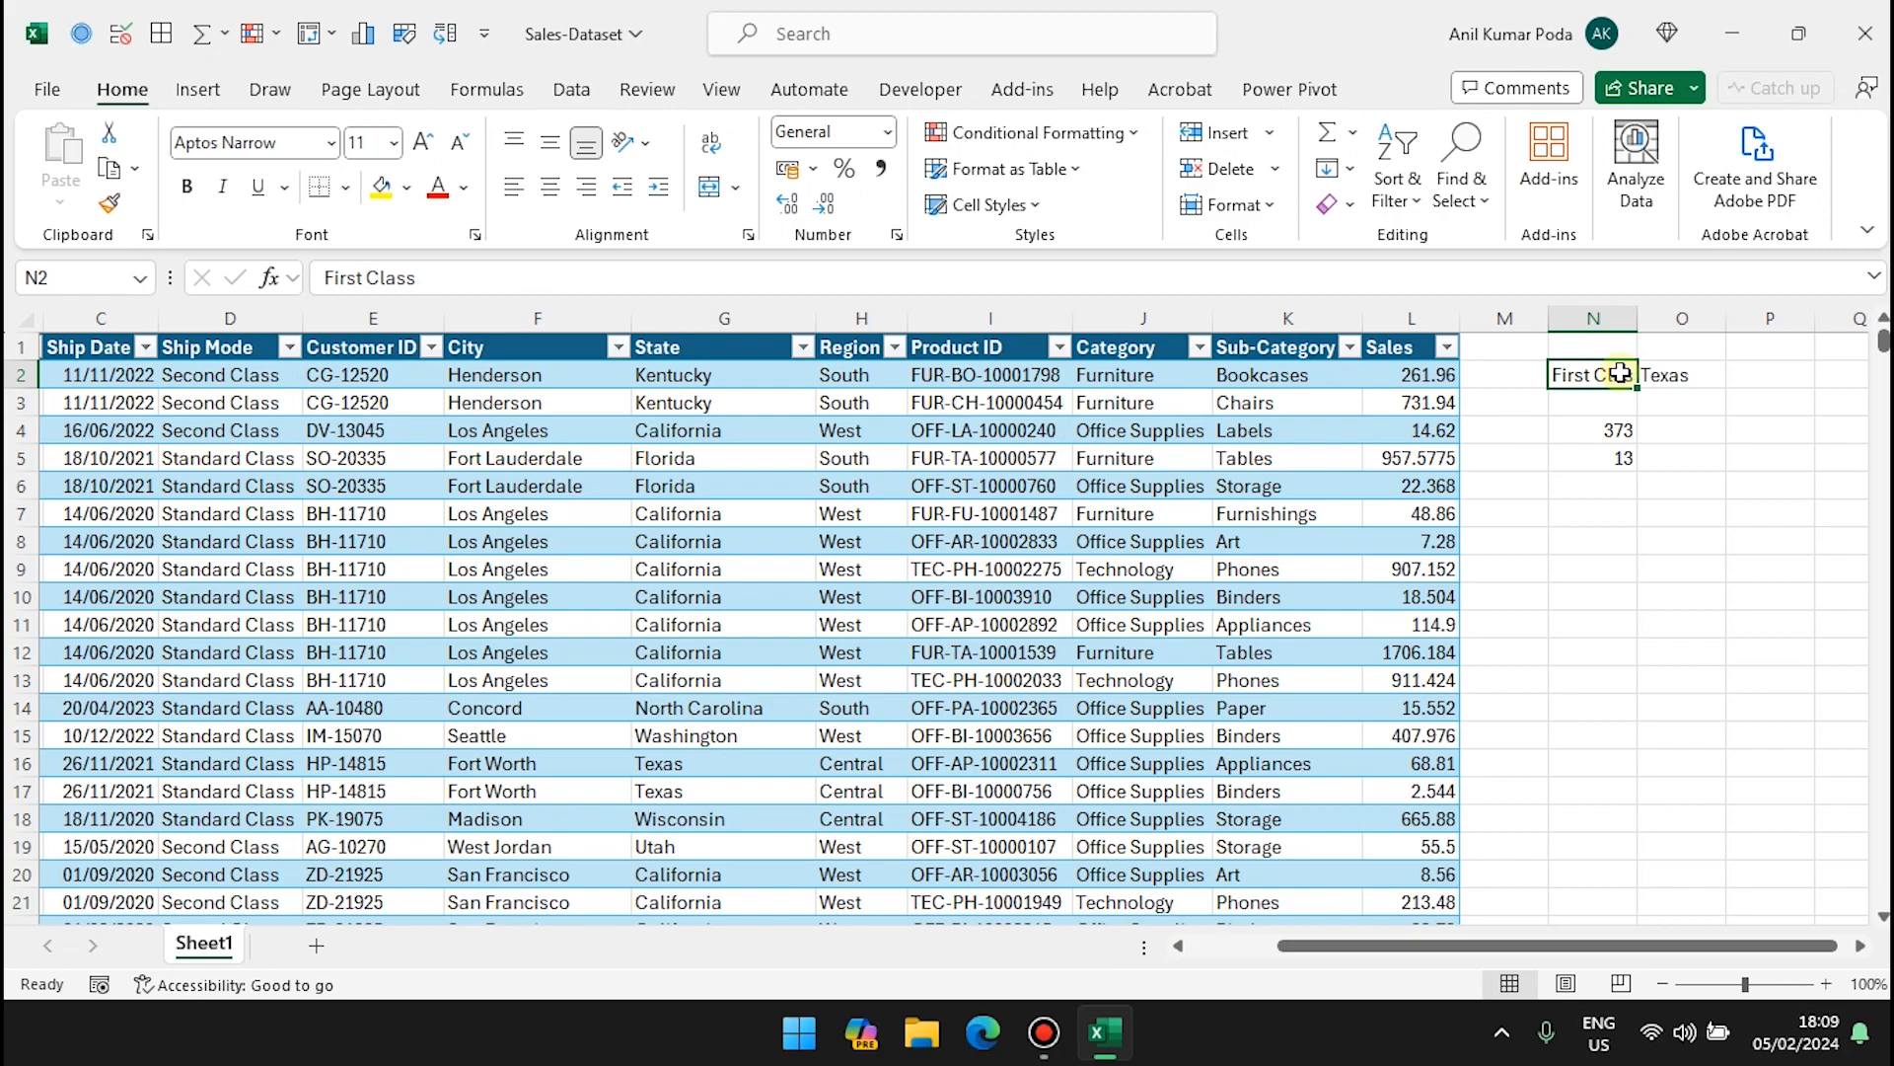
pyautogui.press('Delete')
pyautogui.click(1644, 374)
pyautogui.press('Delete')
# Step: Add list data validation to cell N2 with source =$D:$D and choose Second Class from its dropdown
pyautogui.click(1565, 380)
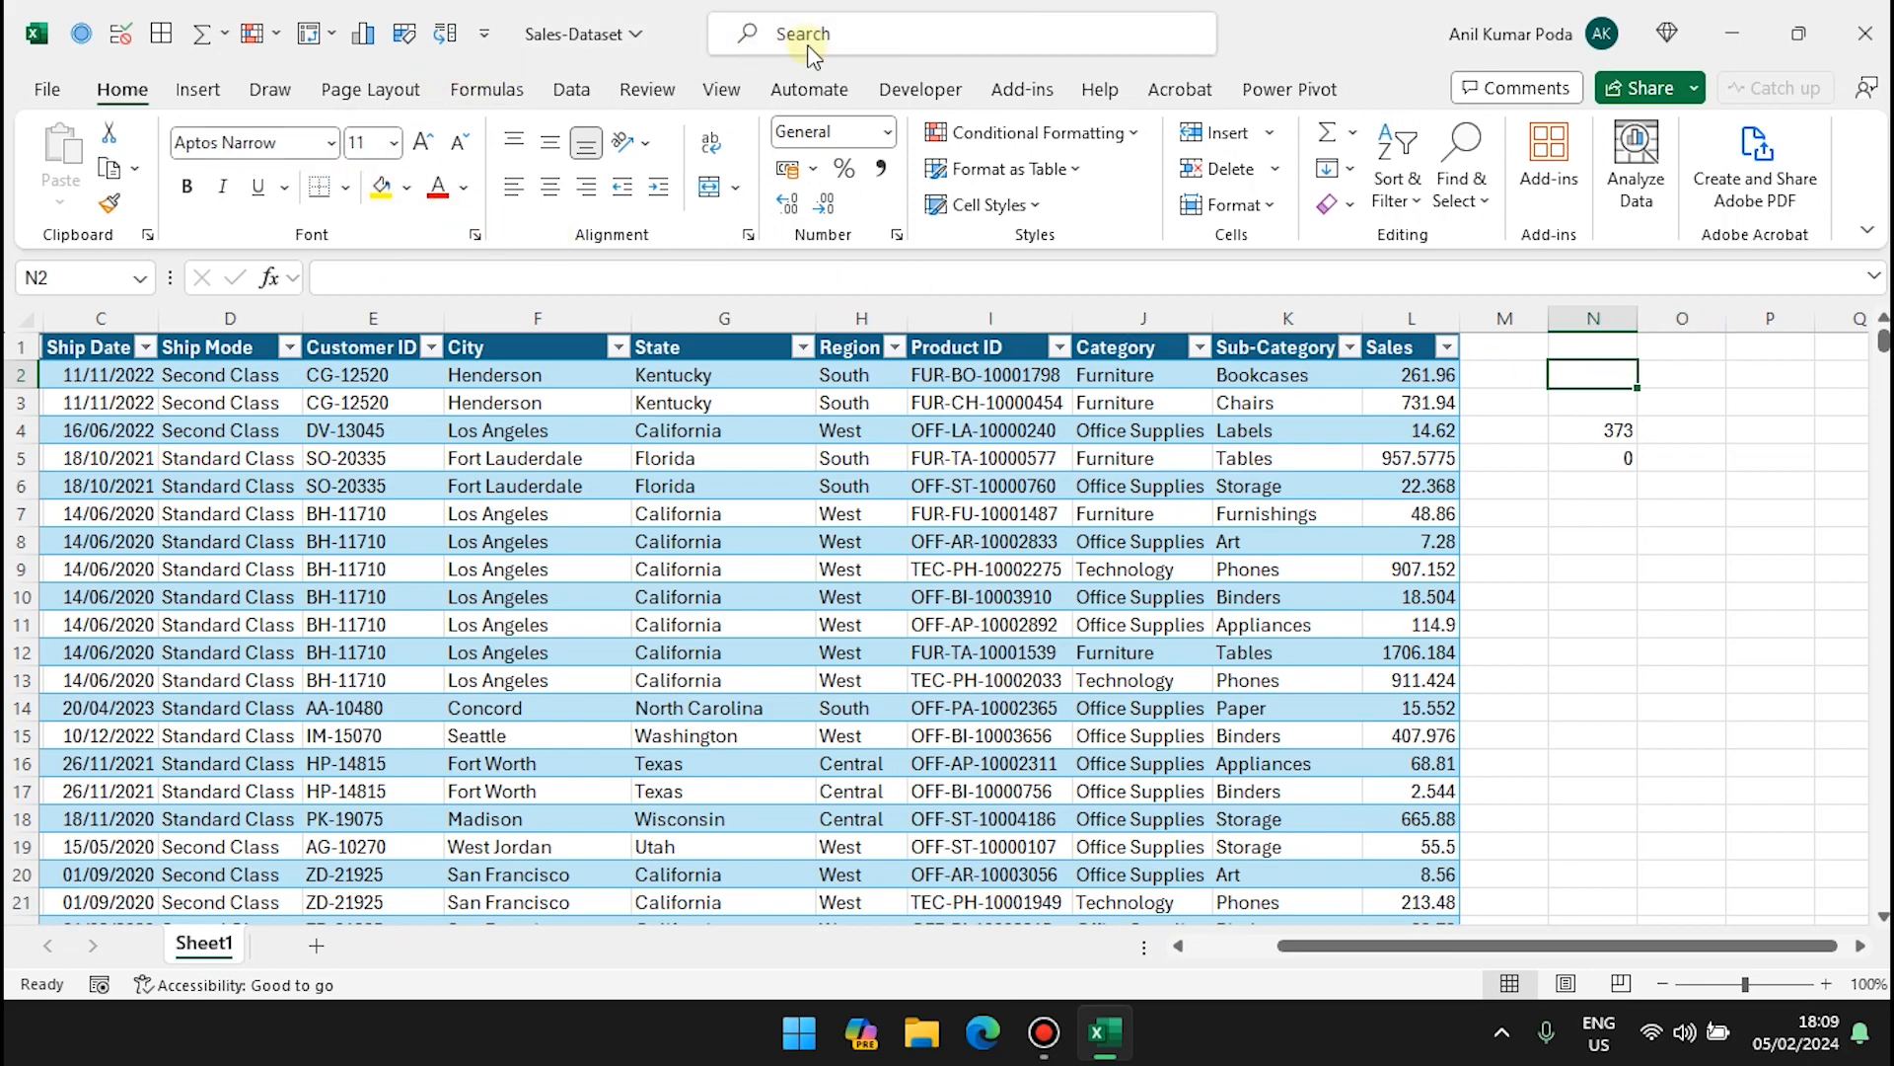
pyautogui.click(573, 90)
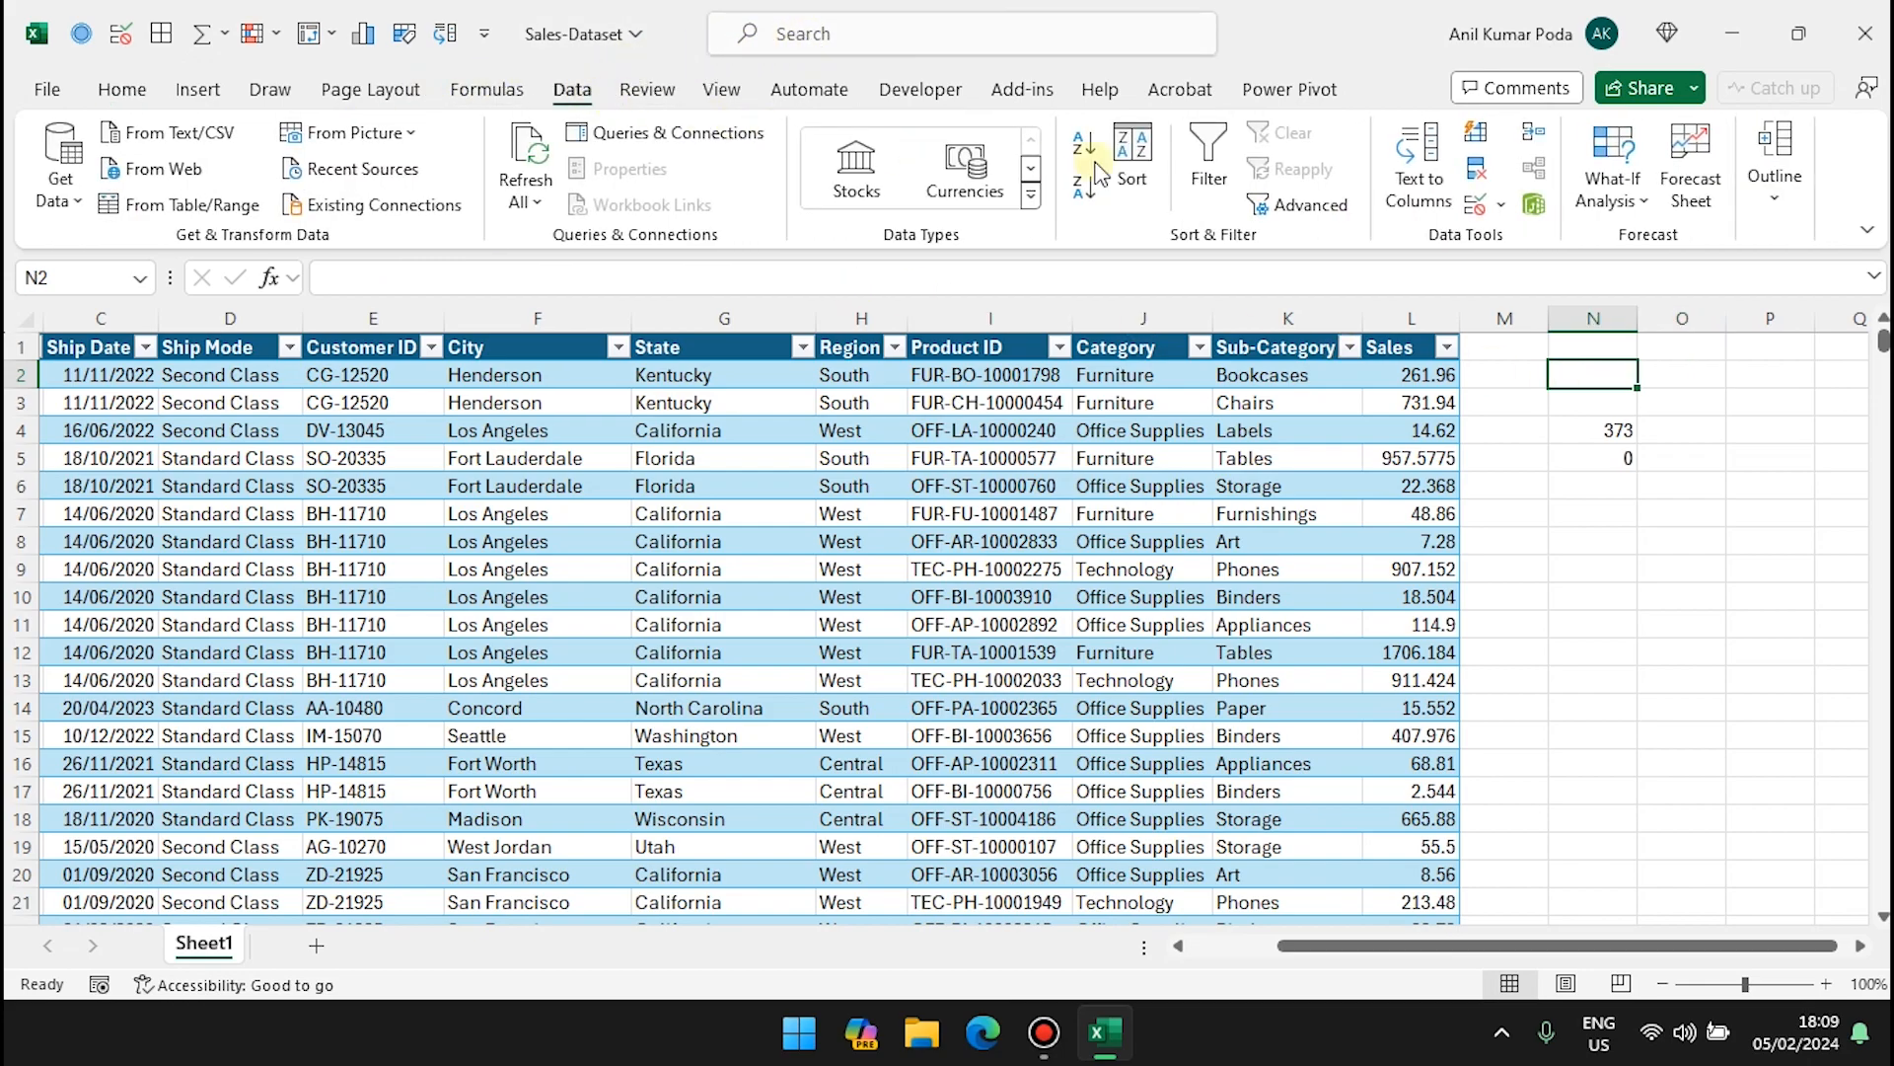
pyautogui.click(1501, 207)
pyautogui.click(1520, 235)
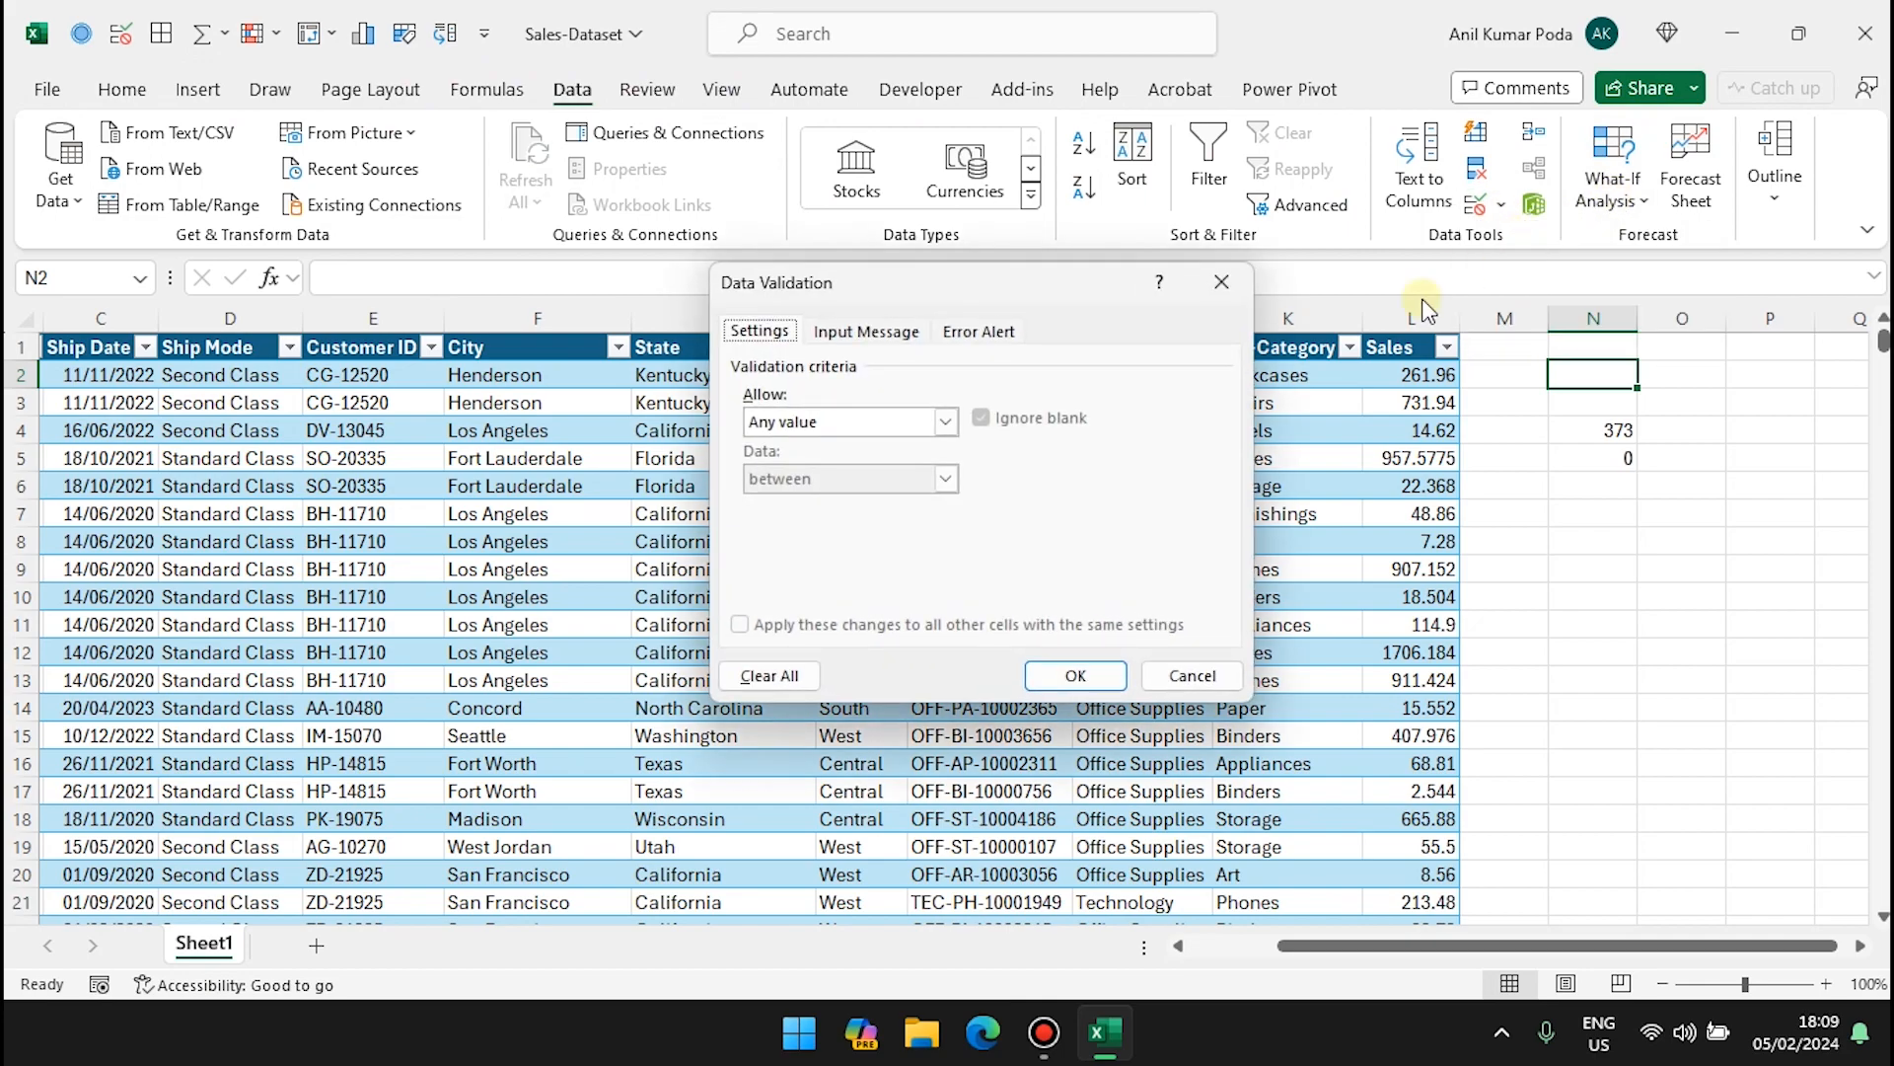
pyautogui.click(896, 413)
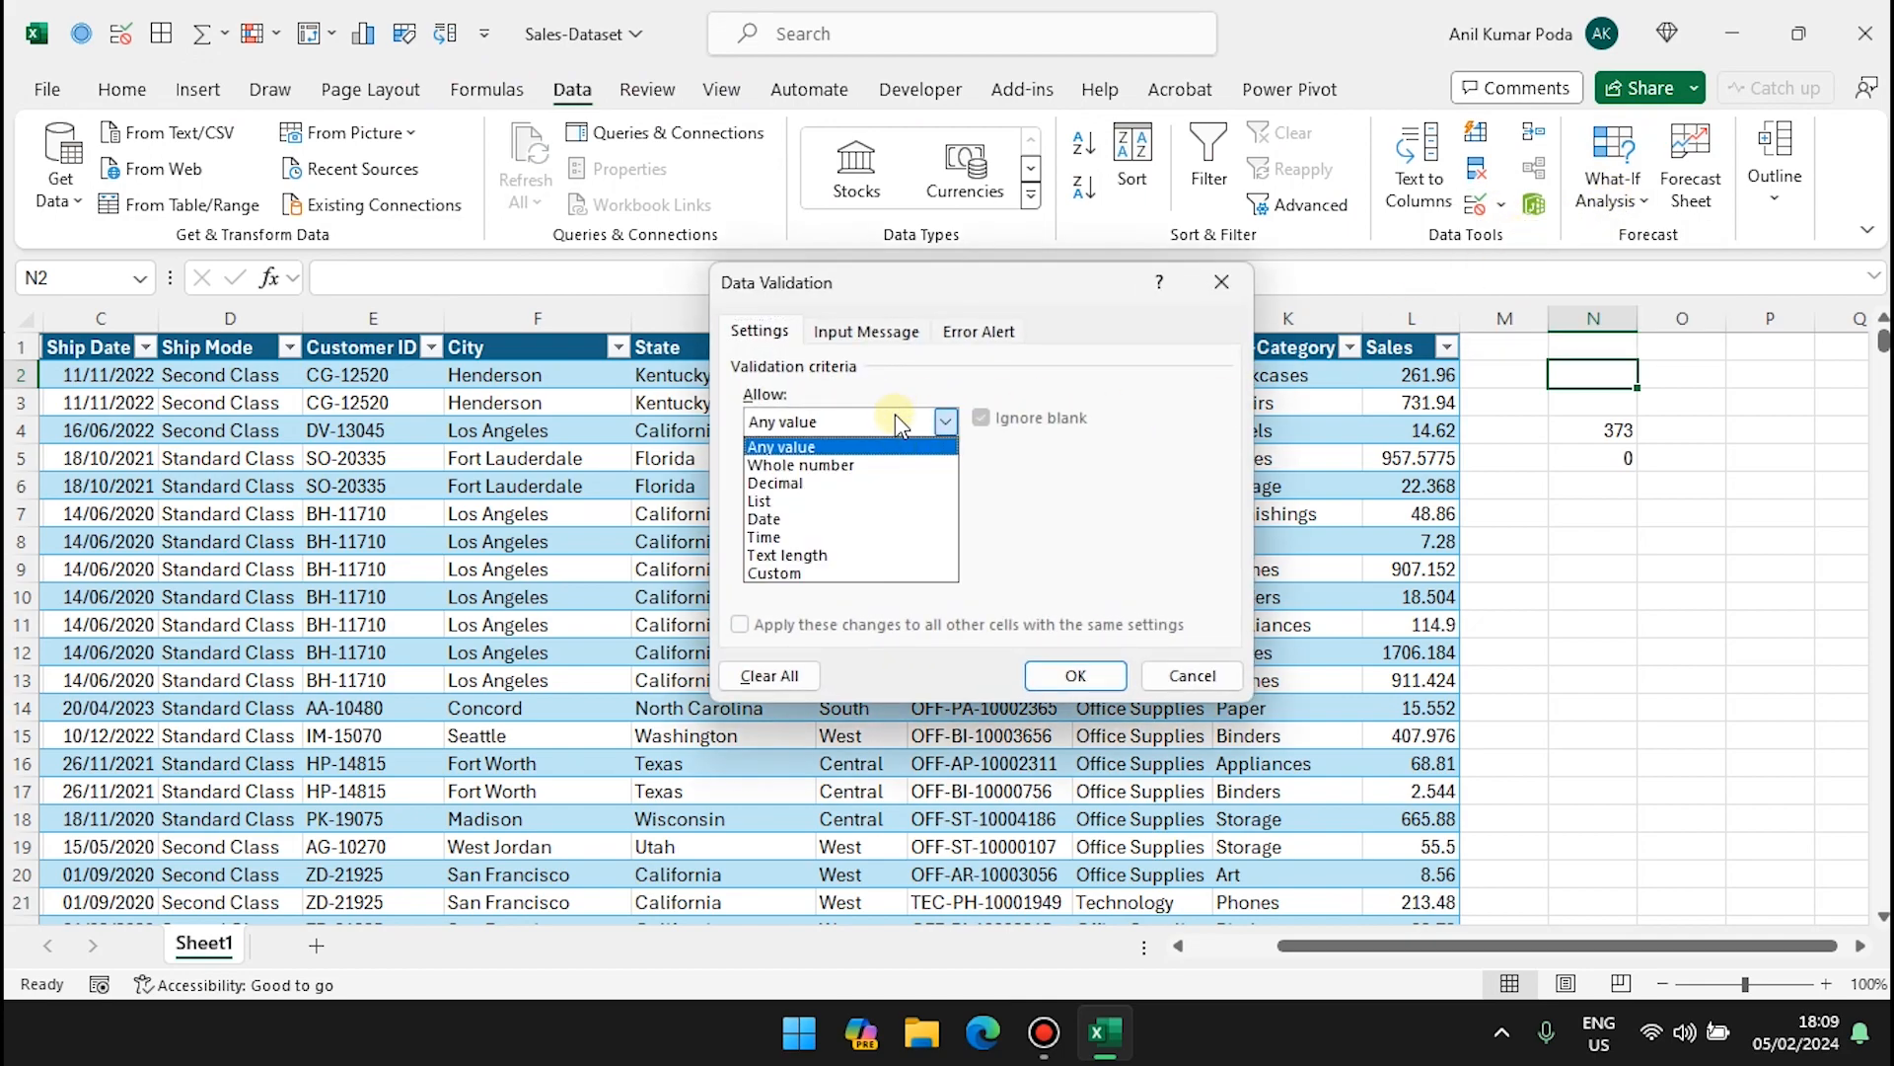
pyautogui.click(809, 499)
pyautogui.click(785, 534)
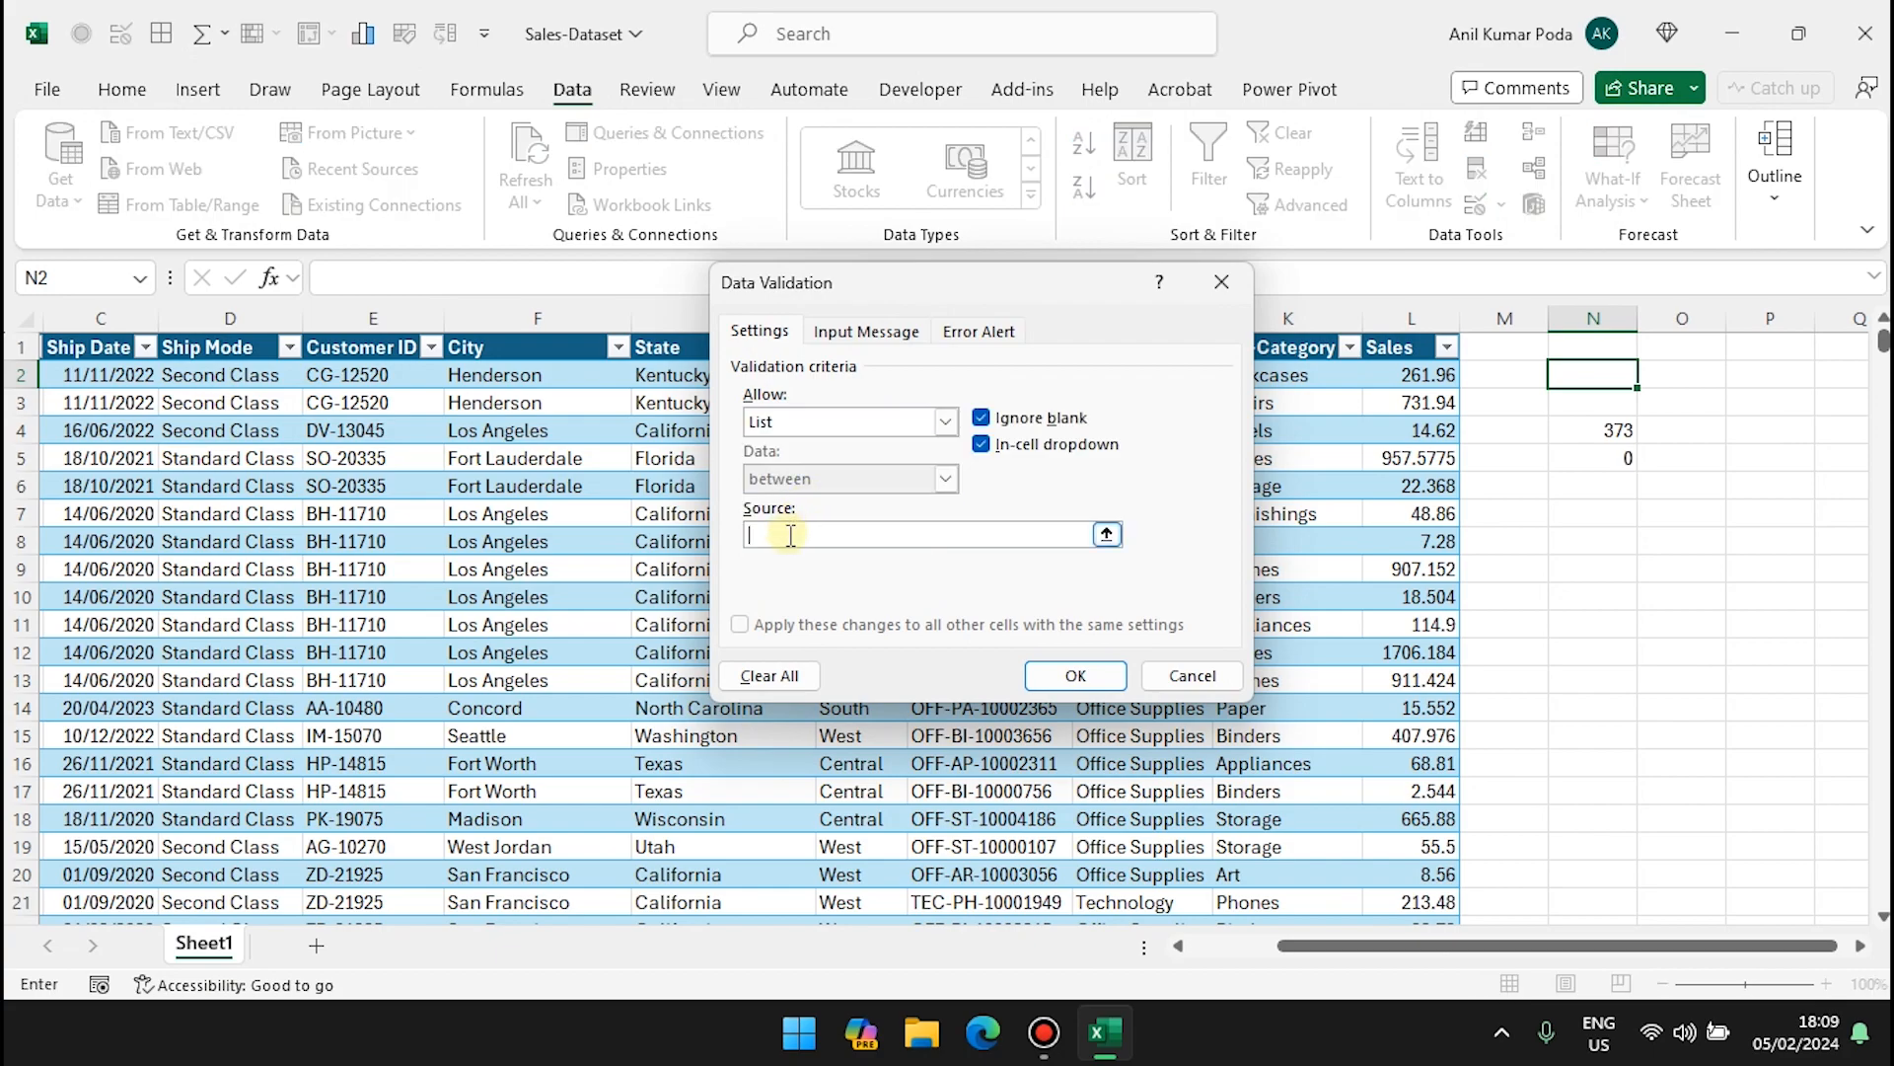
pyautogui.click(237, 317)
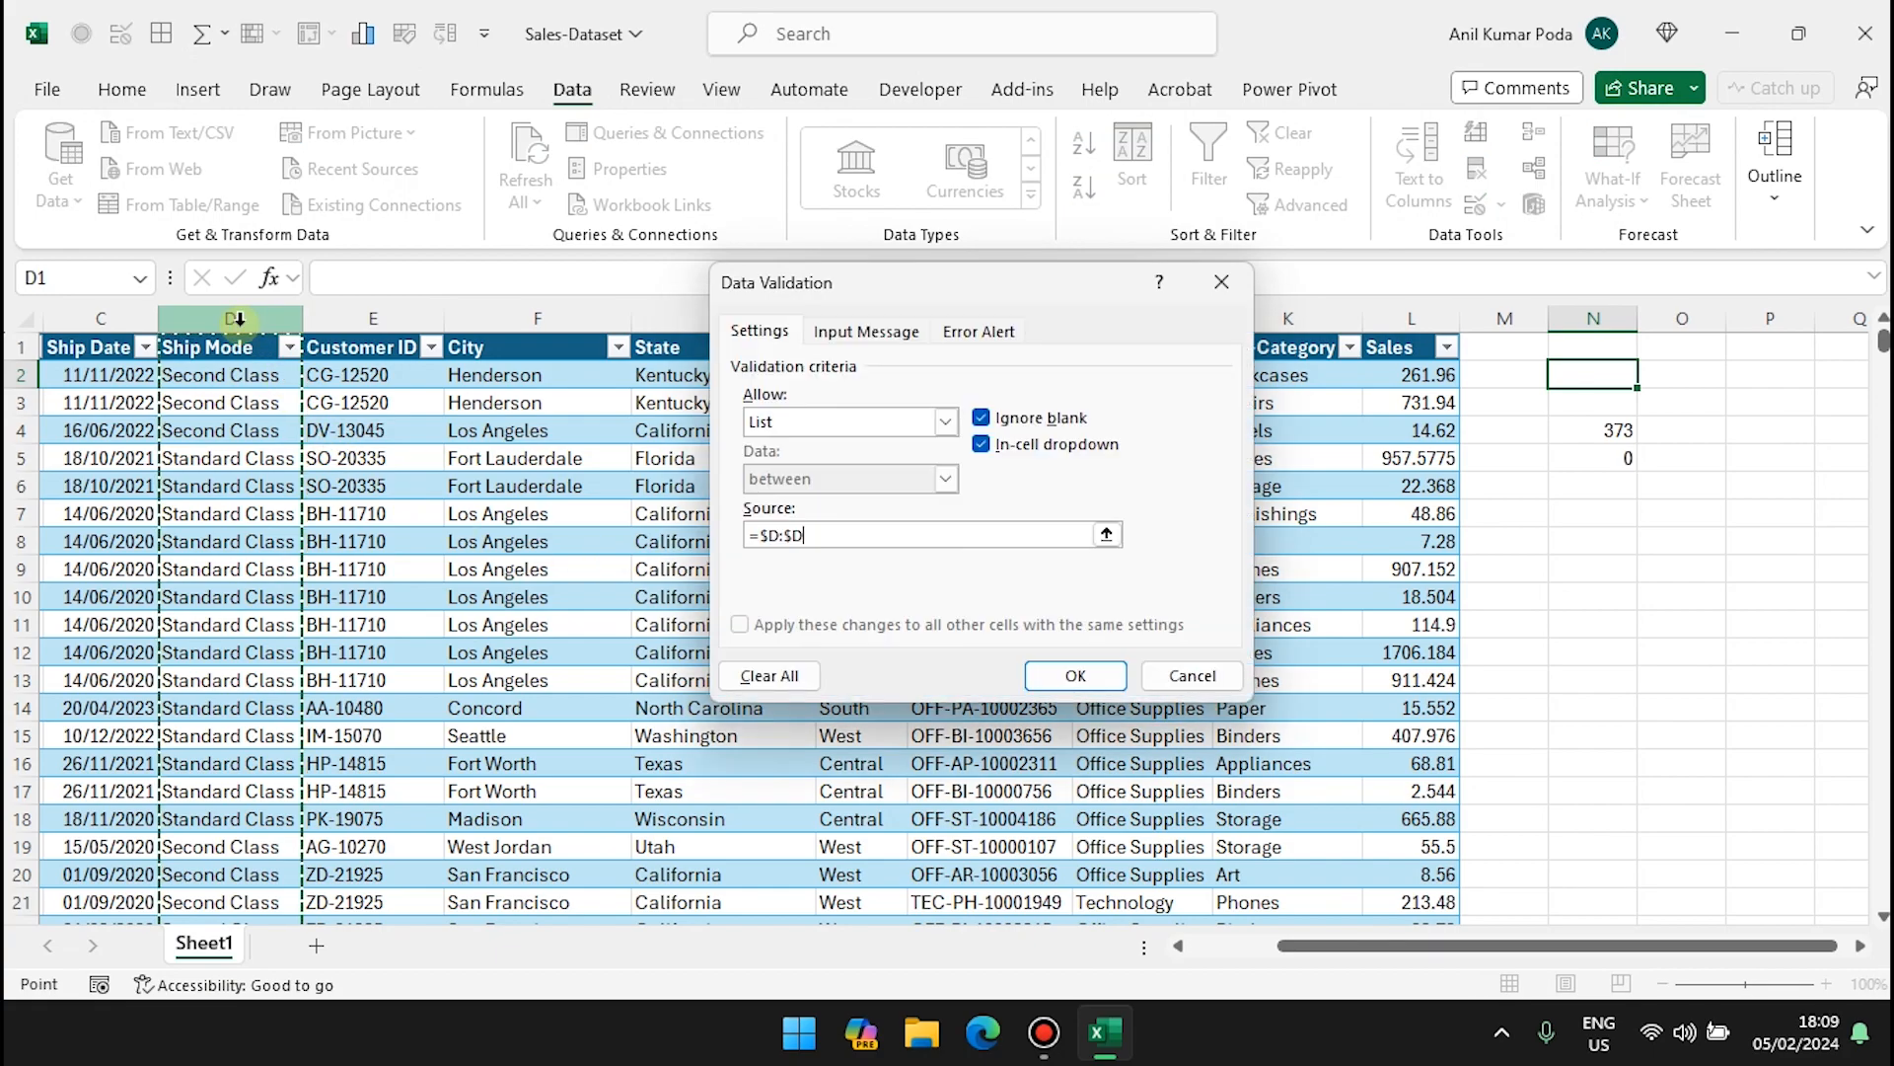
pyautogui.click(1065, 676)
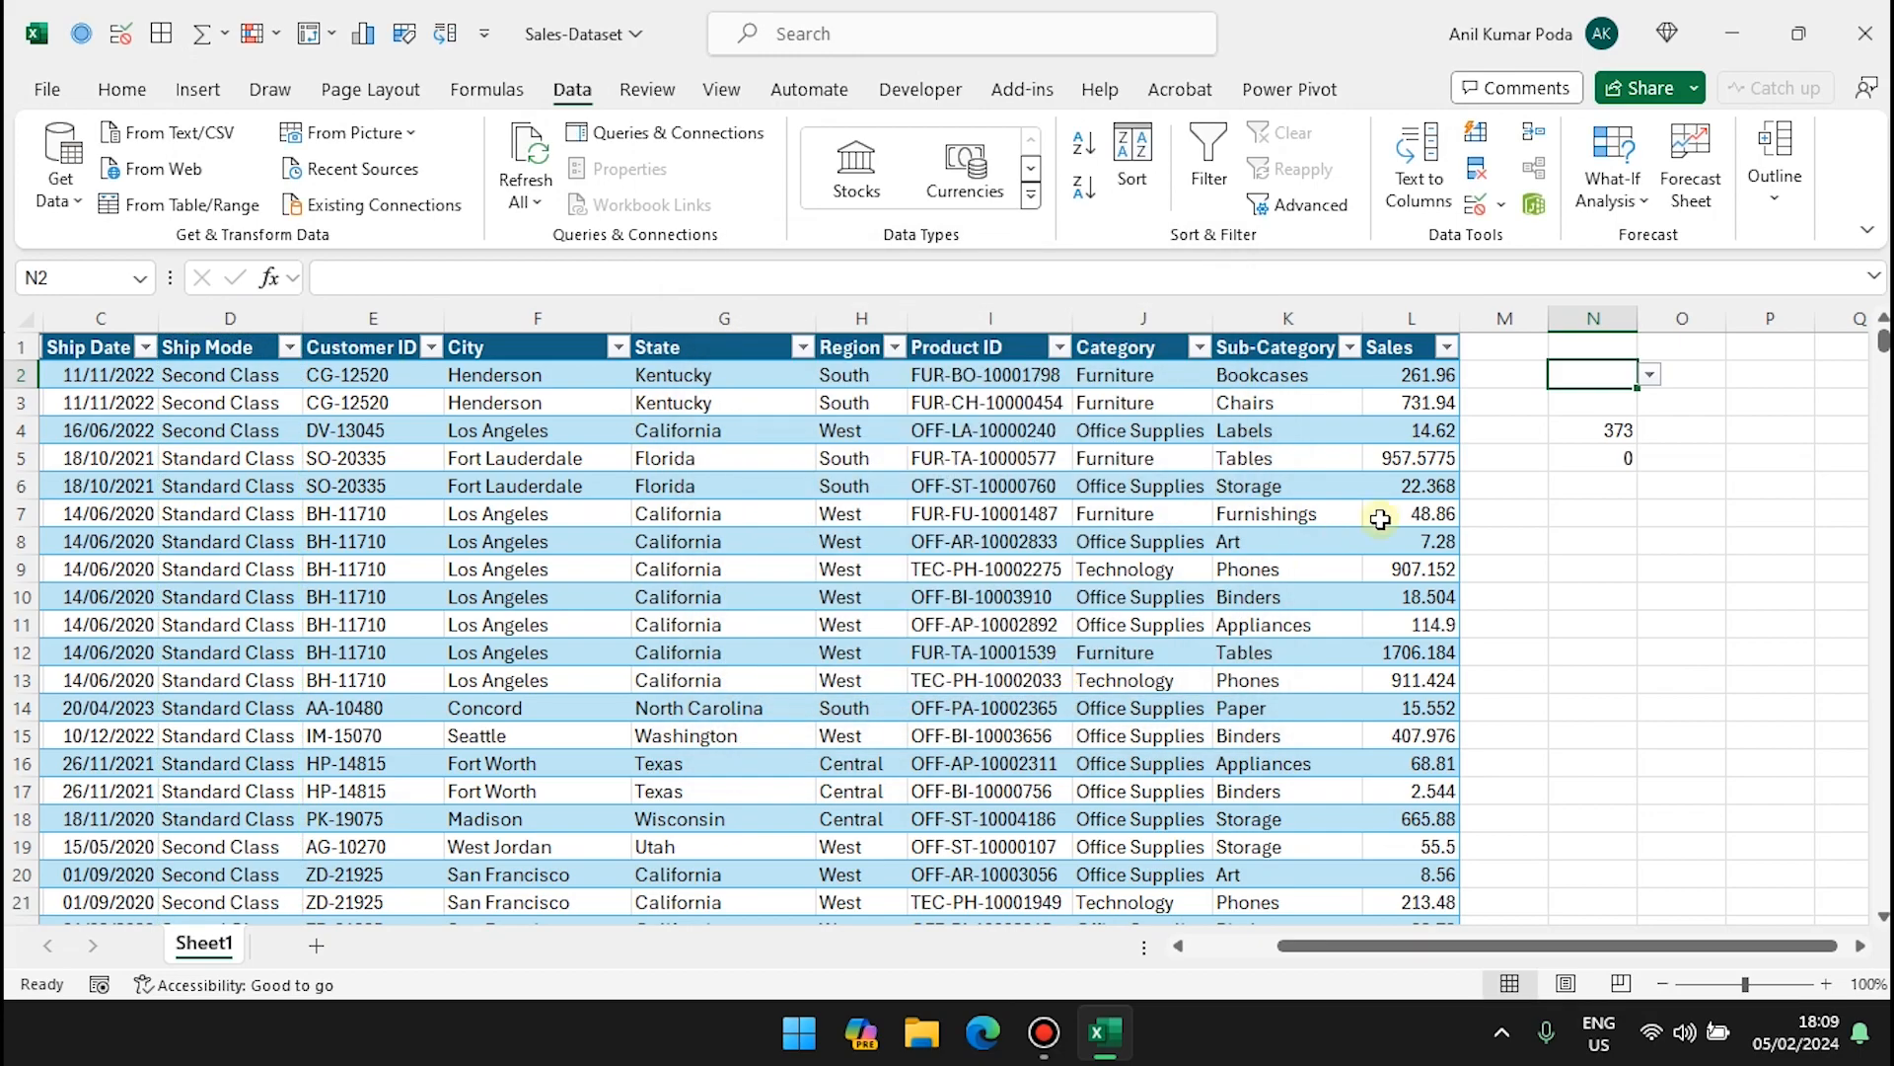
pyautogui.click(1651, 374)
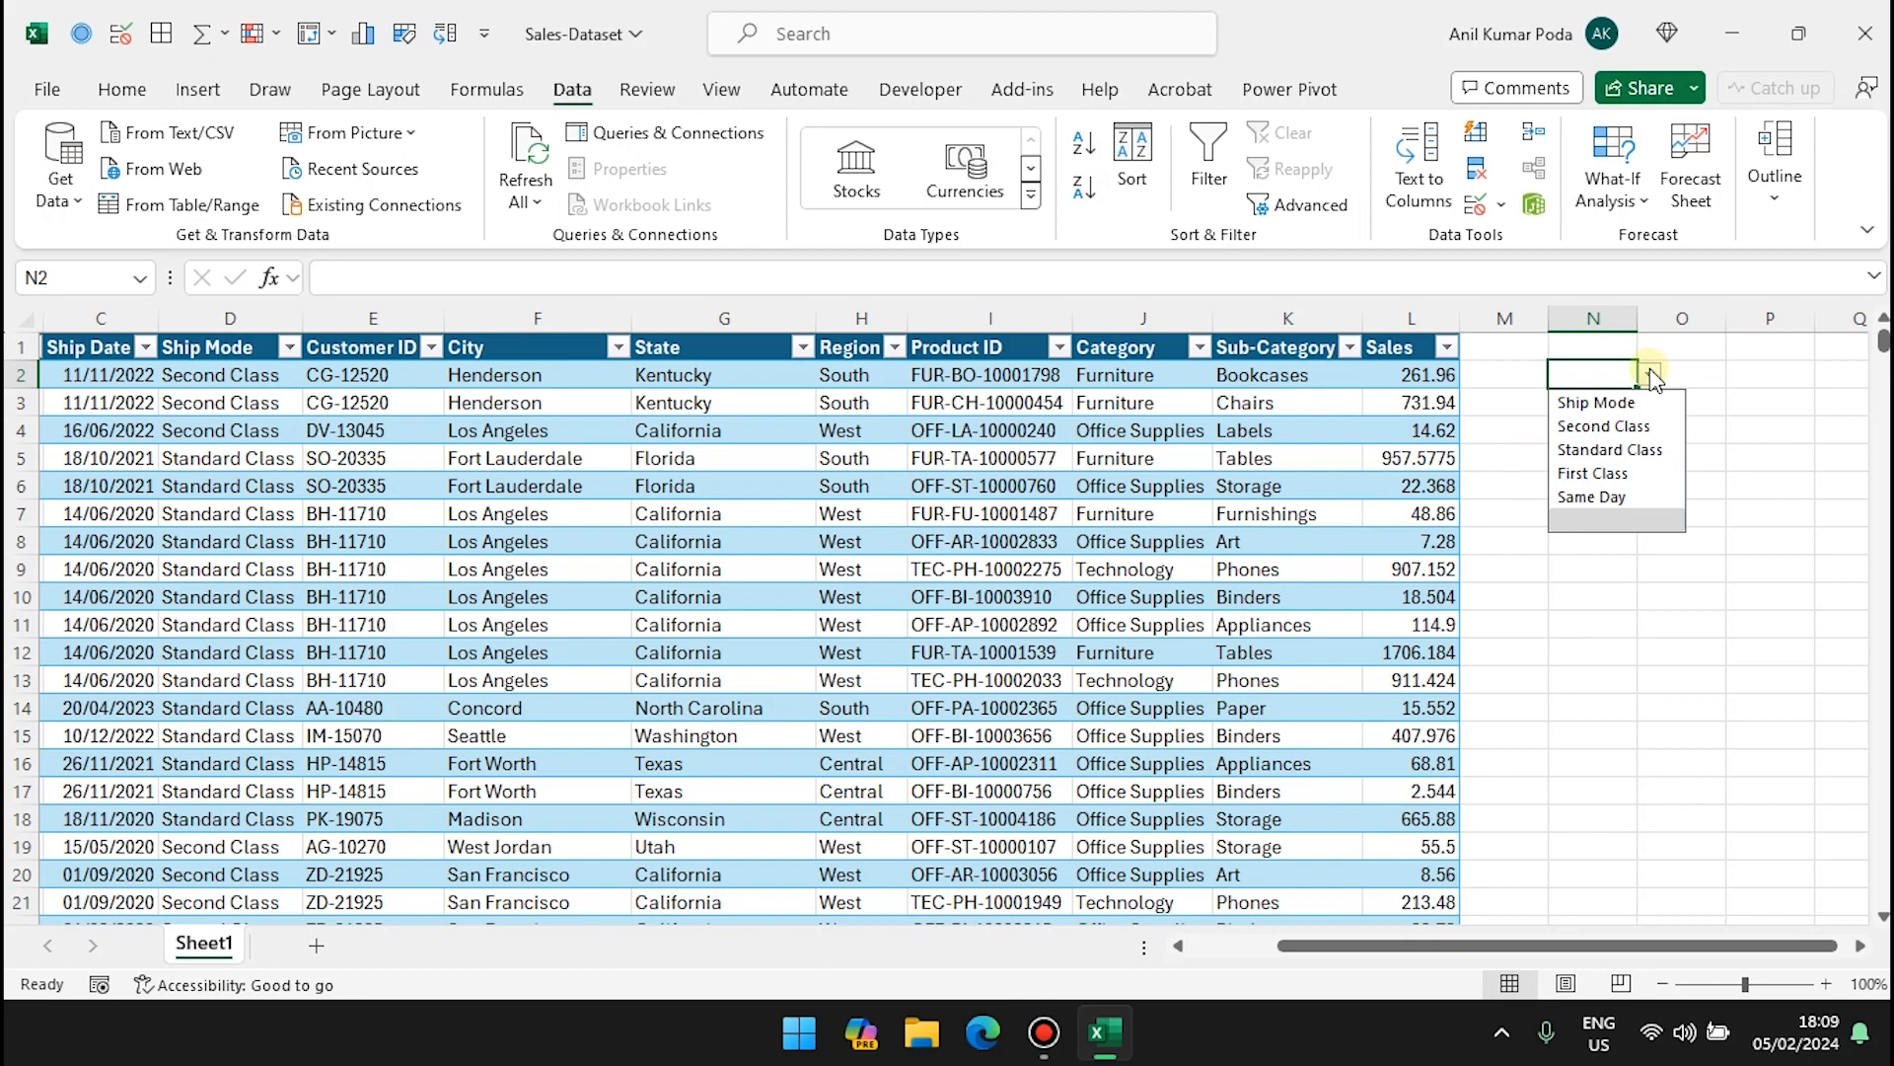
pyautogui.click(1645, 425)
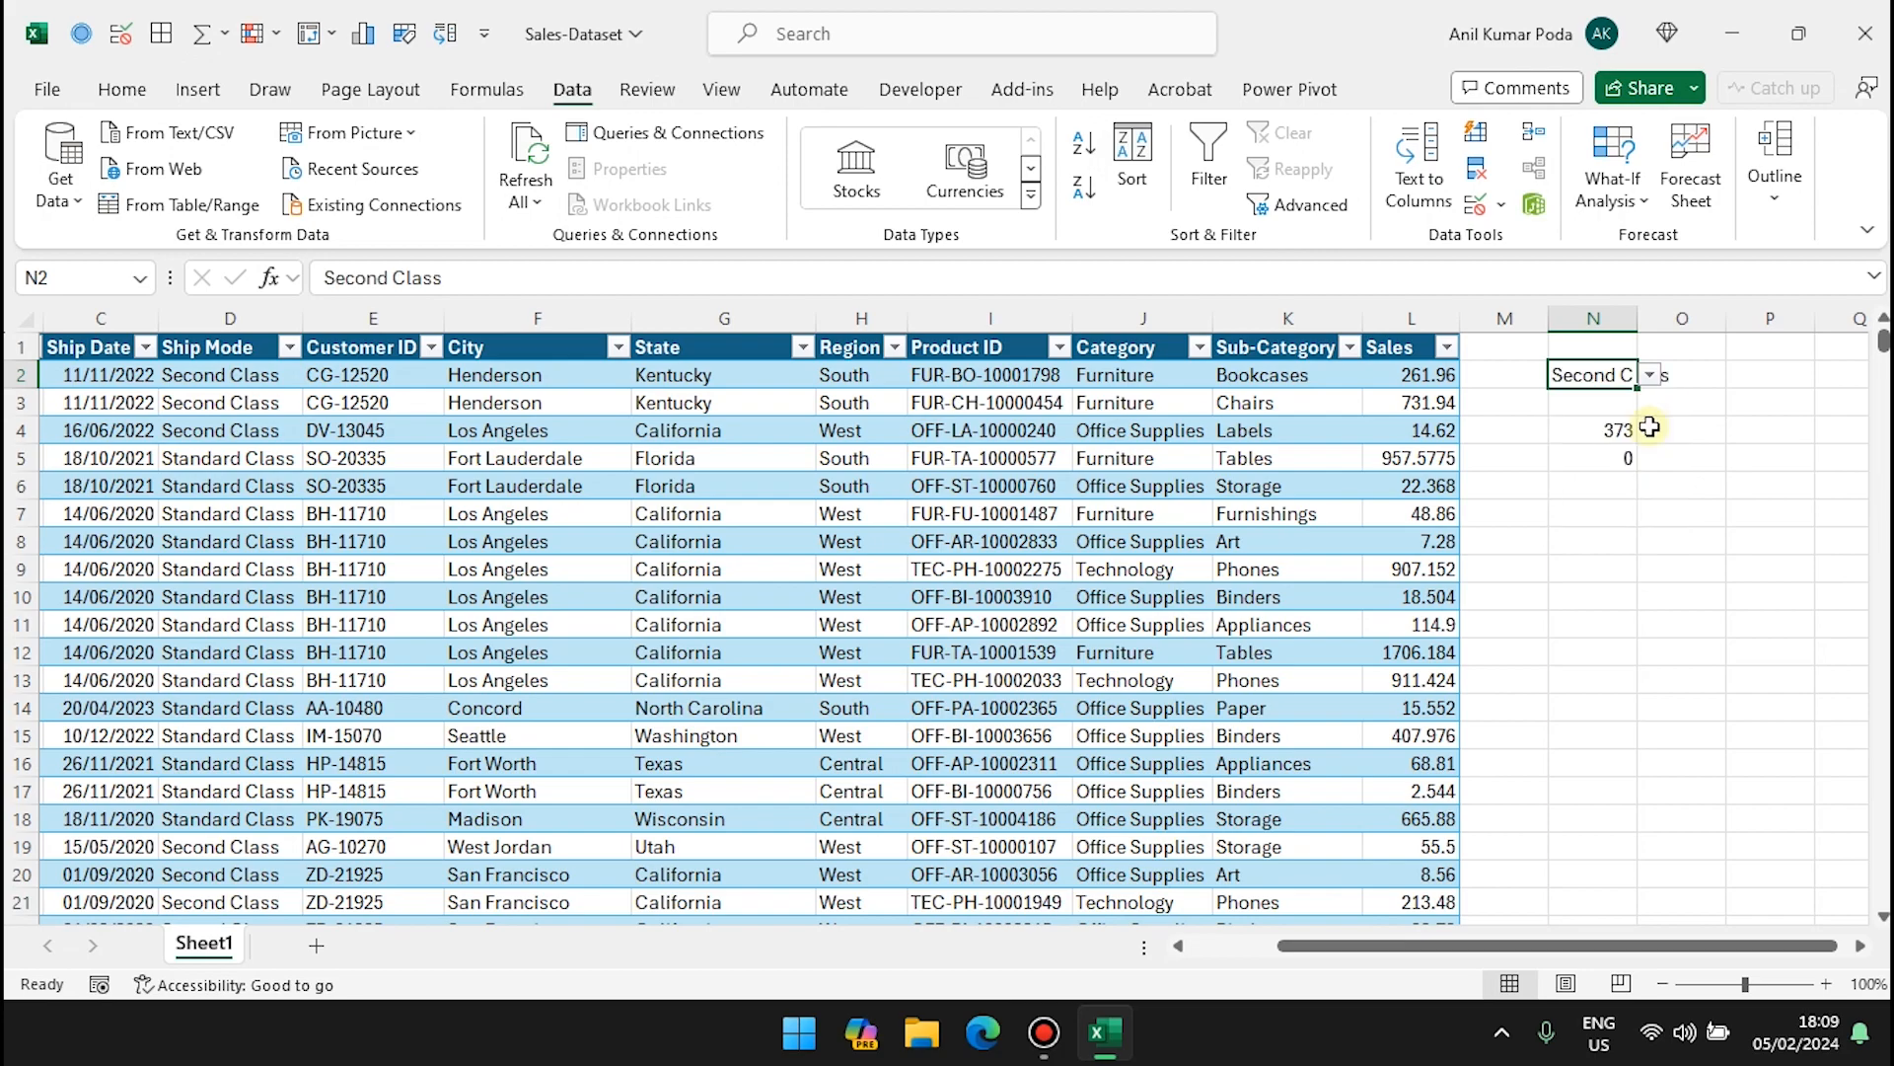
# Step: Add list data validation to cell O2 using the whole State column (column G) as the source
pyautogui.click(1691, 374)
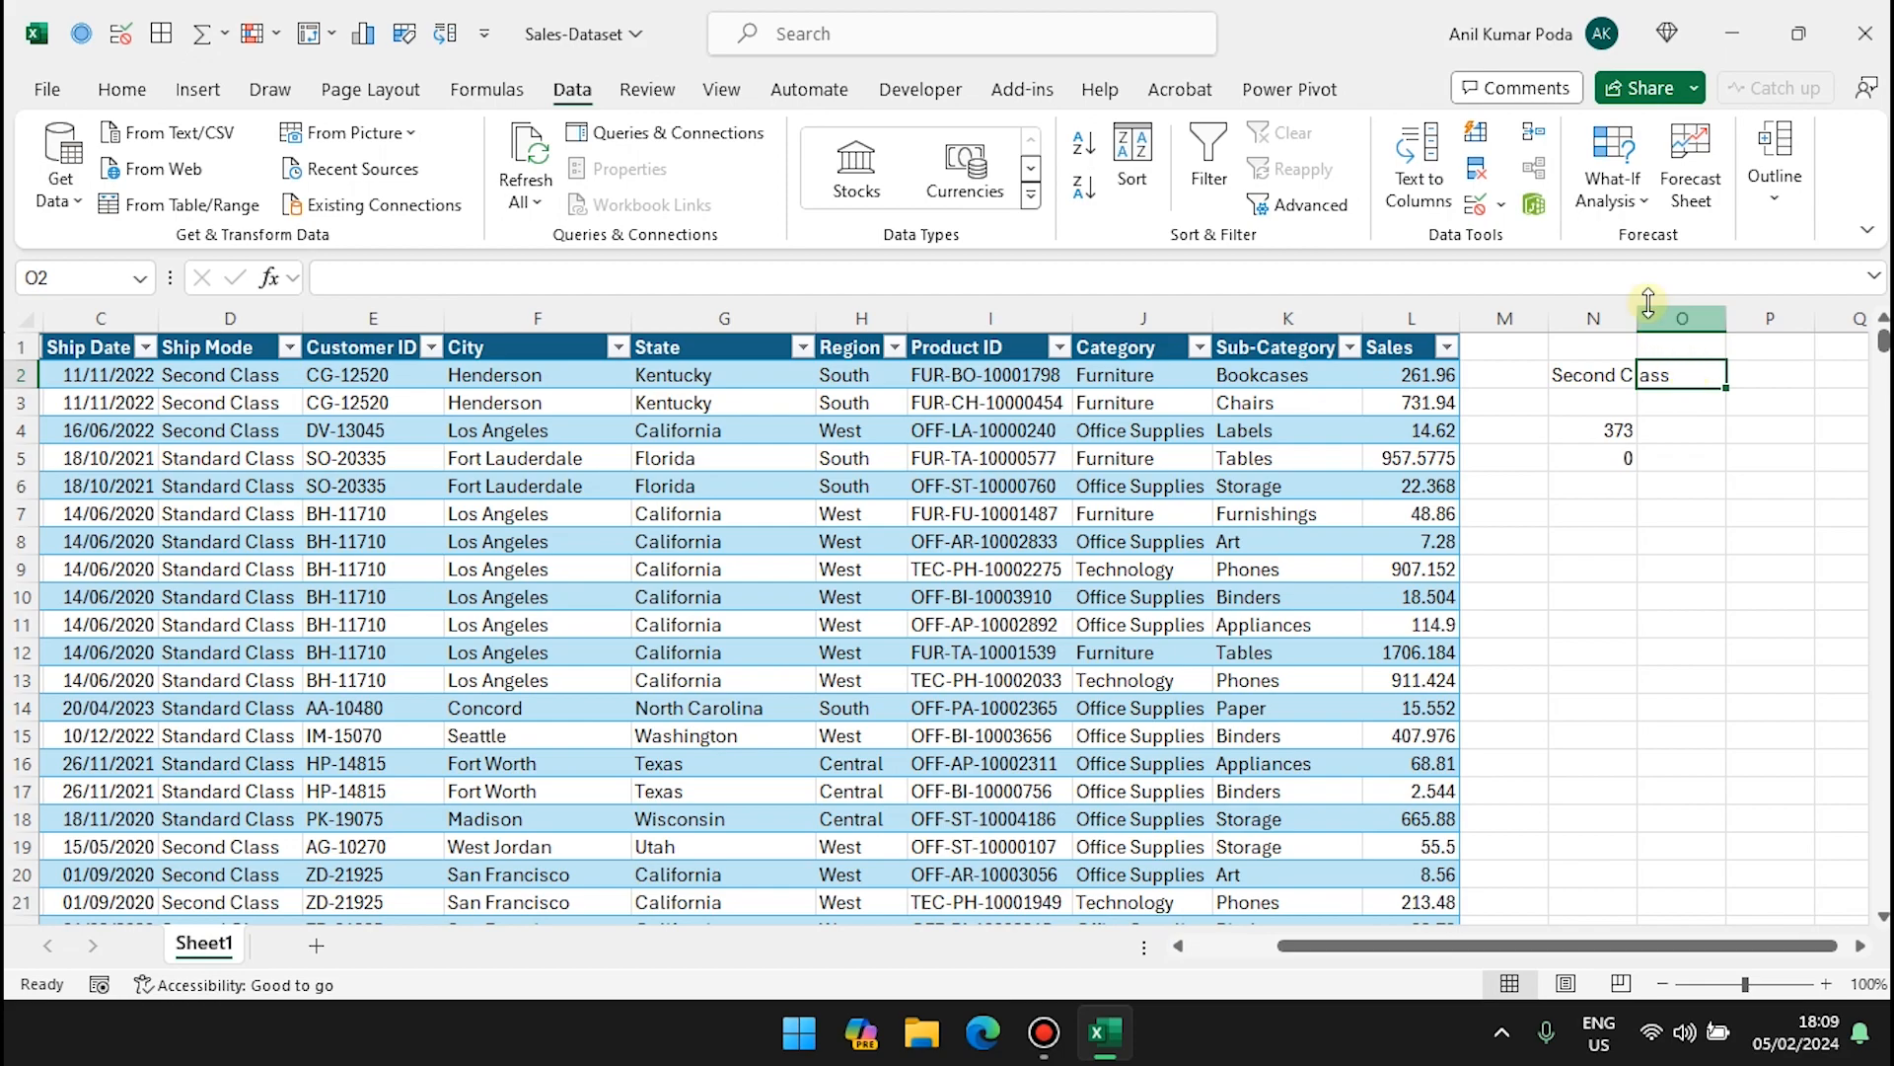
pyautogui.click(1500, 204)
pyautogui.click(1522, 242)
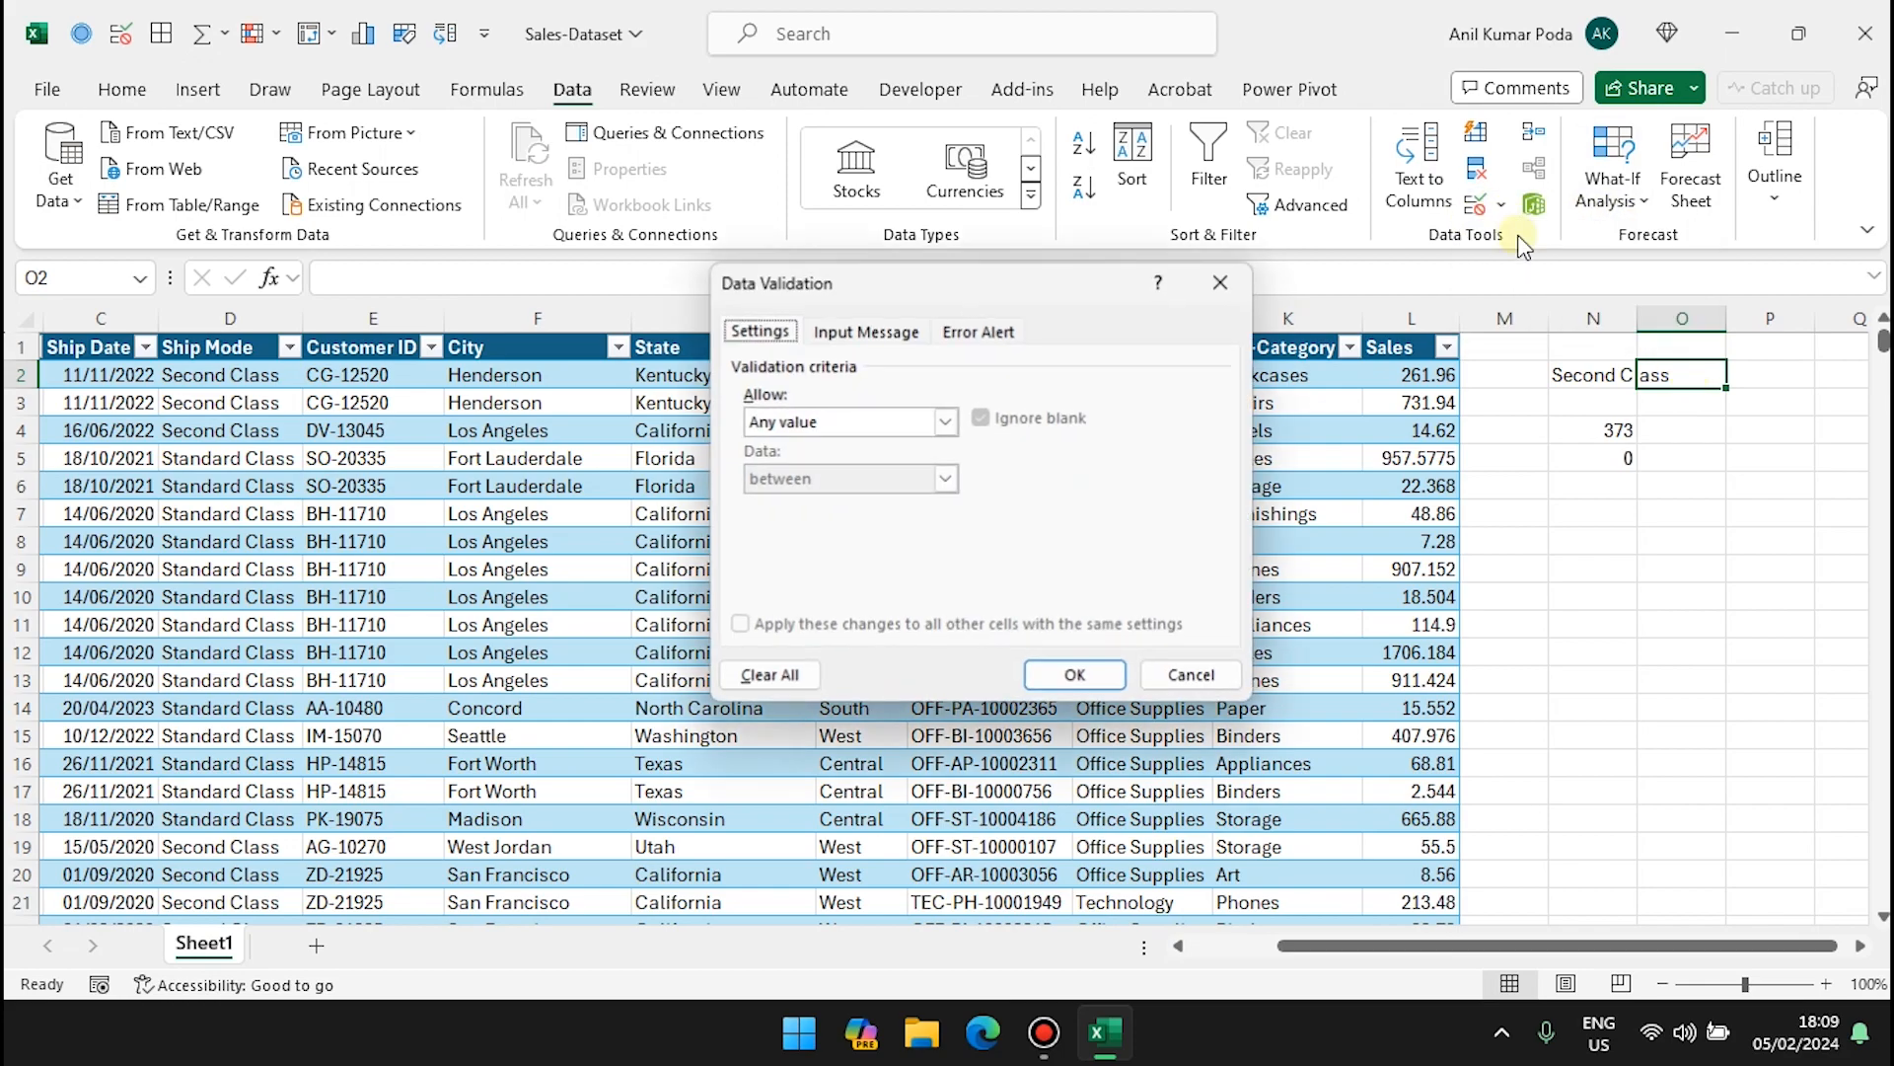
pyautogui.click(931, 425)
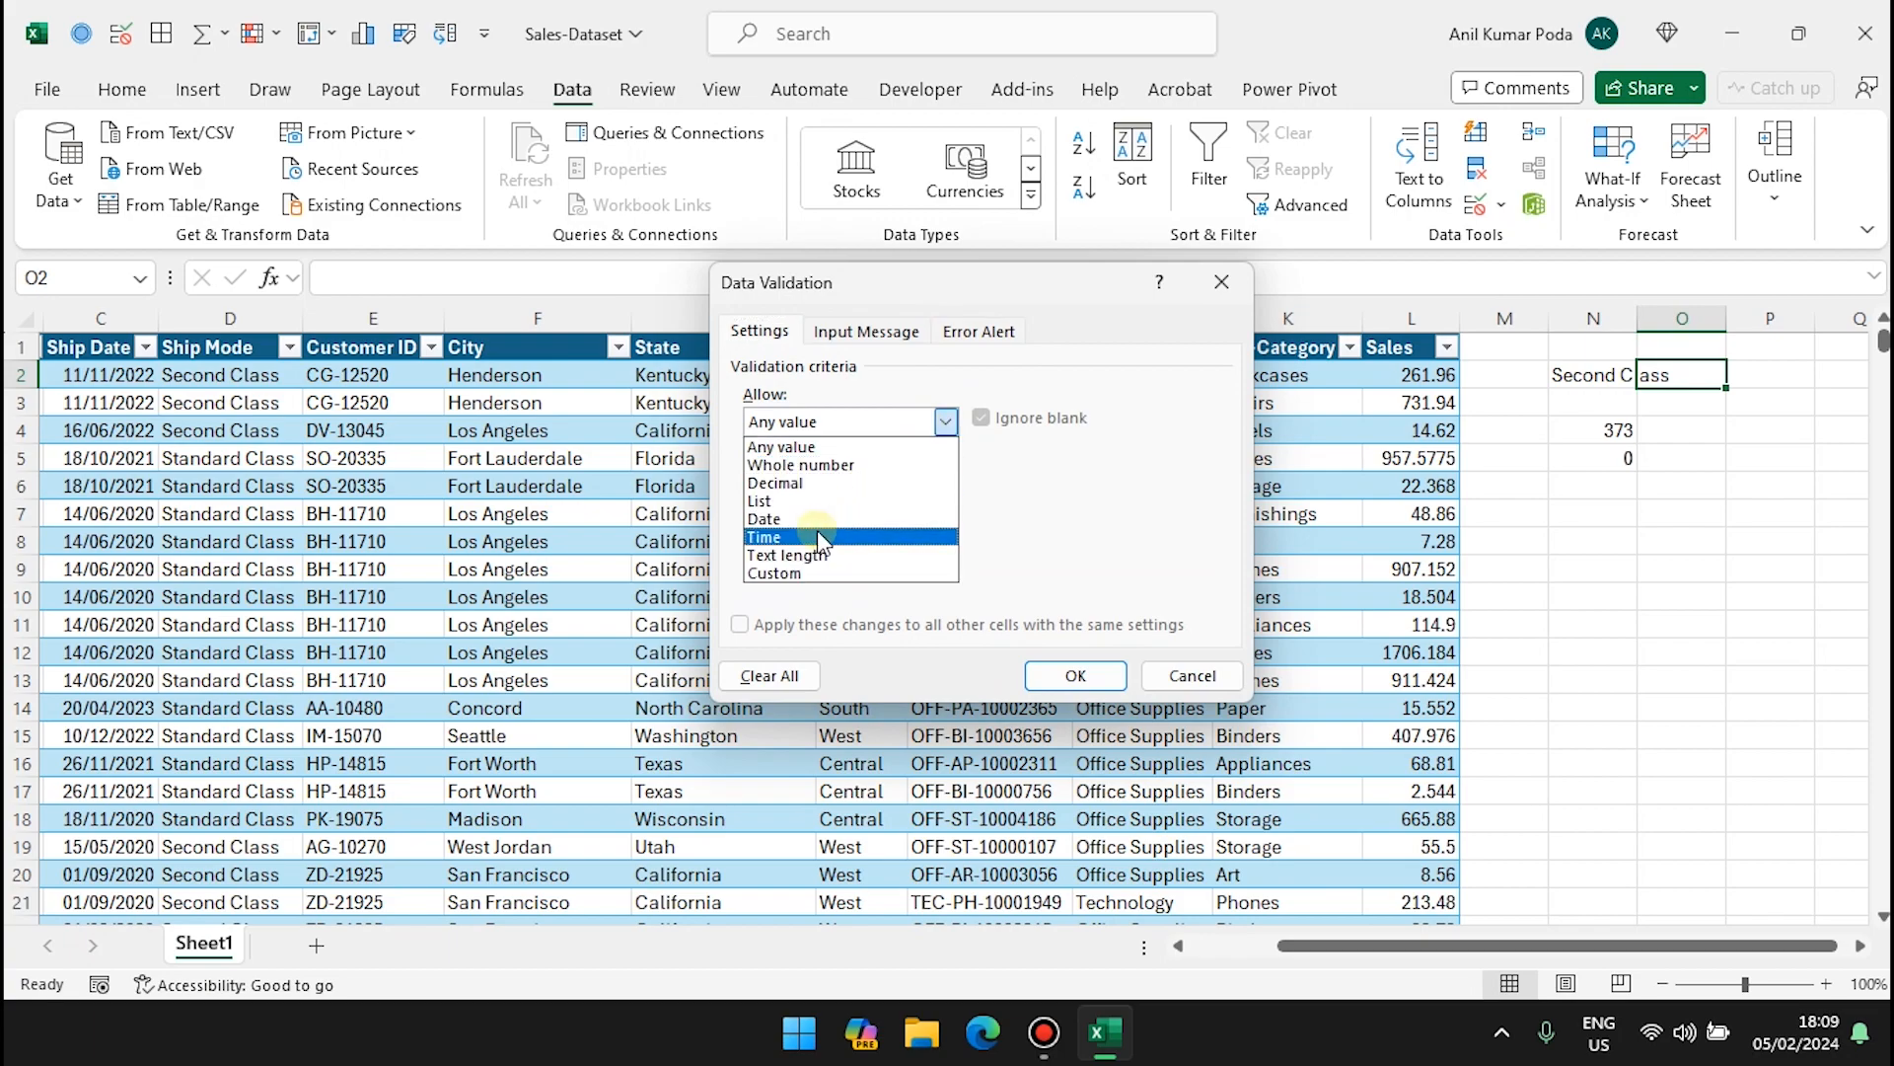
pyautogui.click(804, 503)
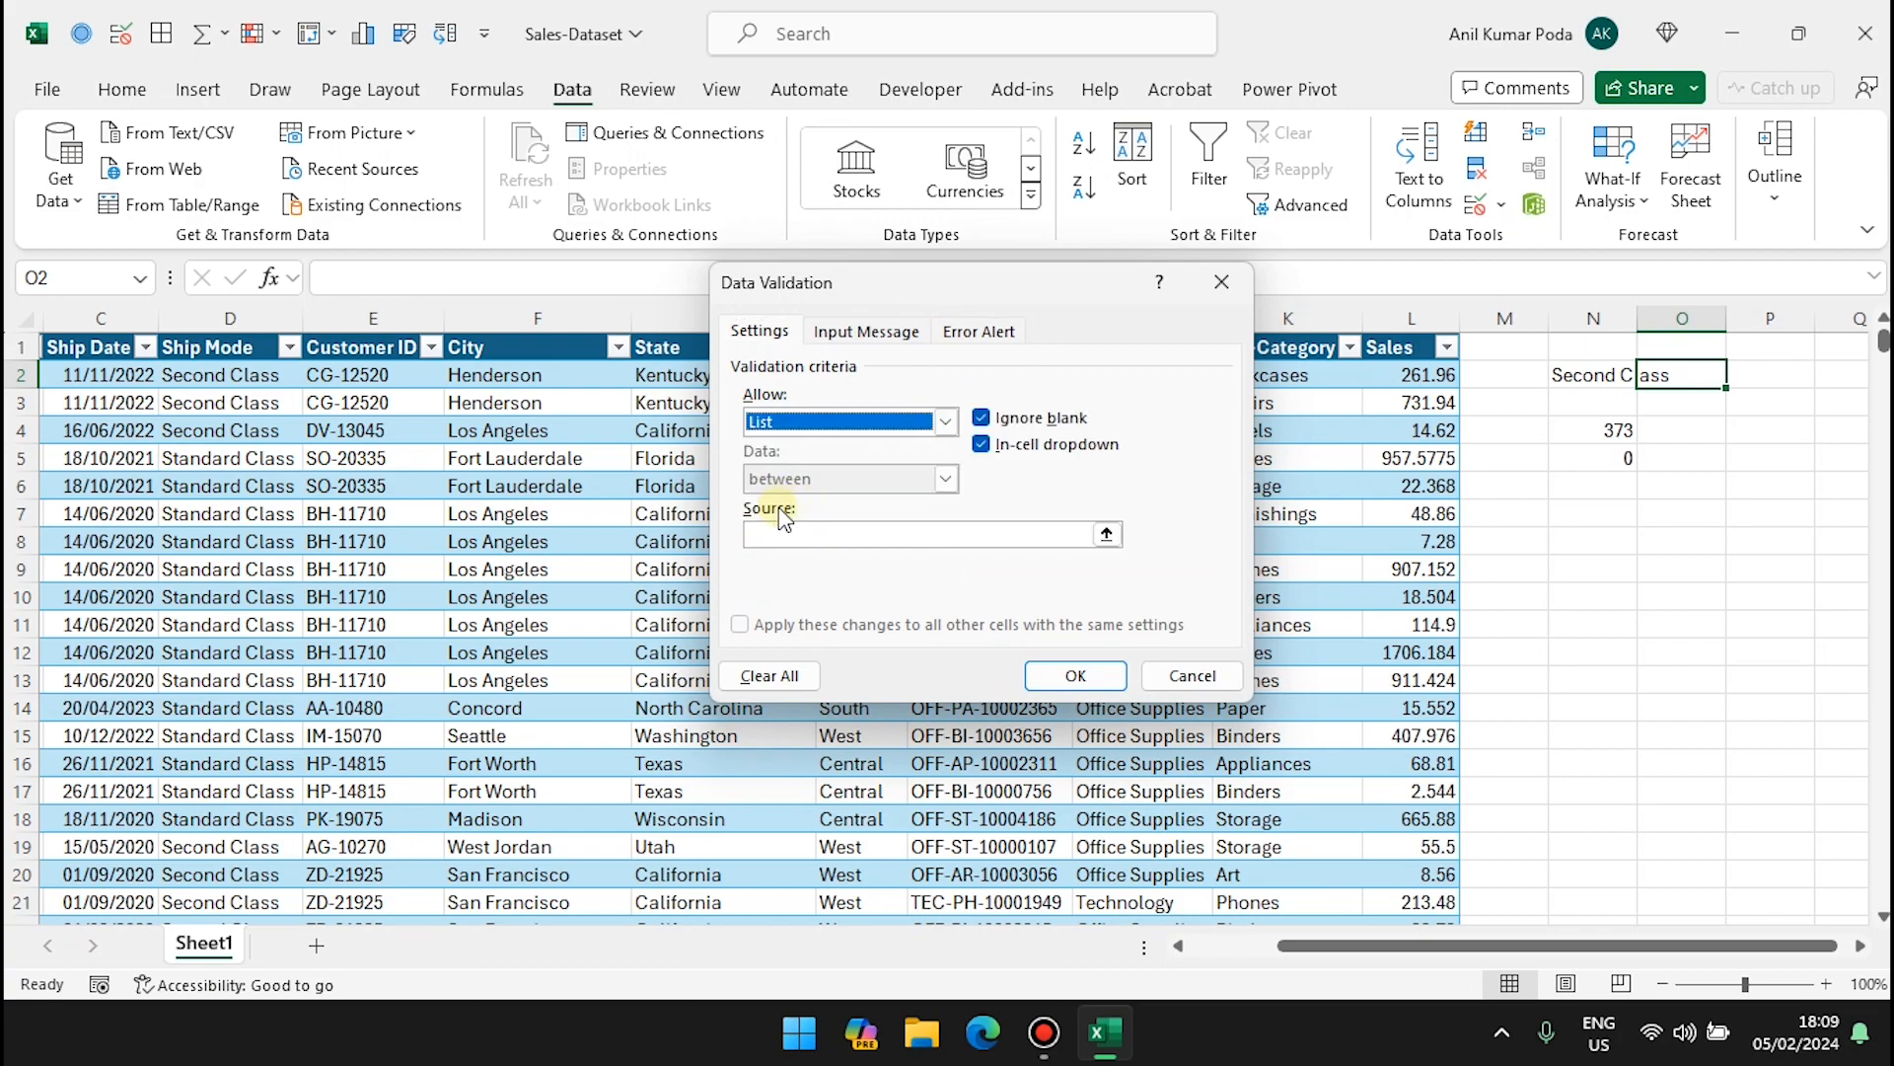
pyautogui.click(781, 536)
pyautogui.click(647, 316)
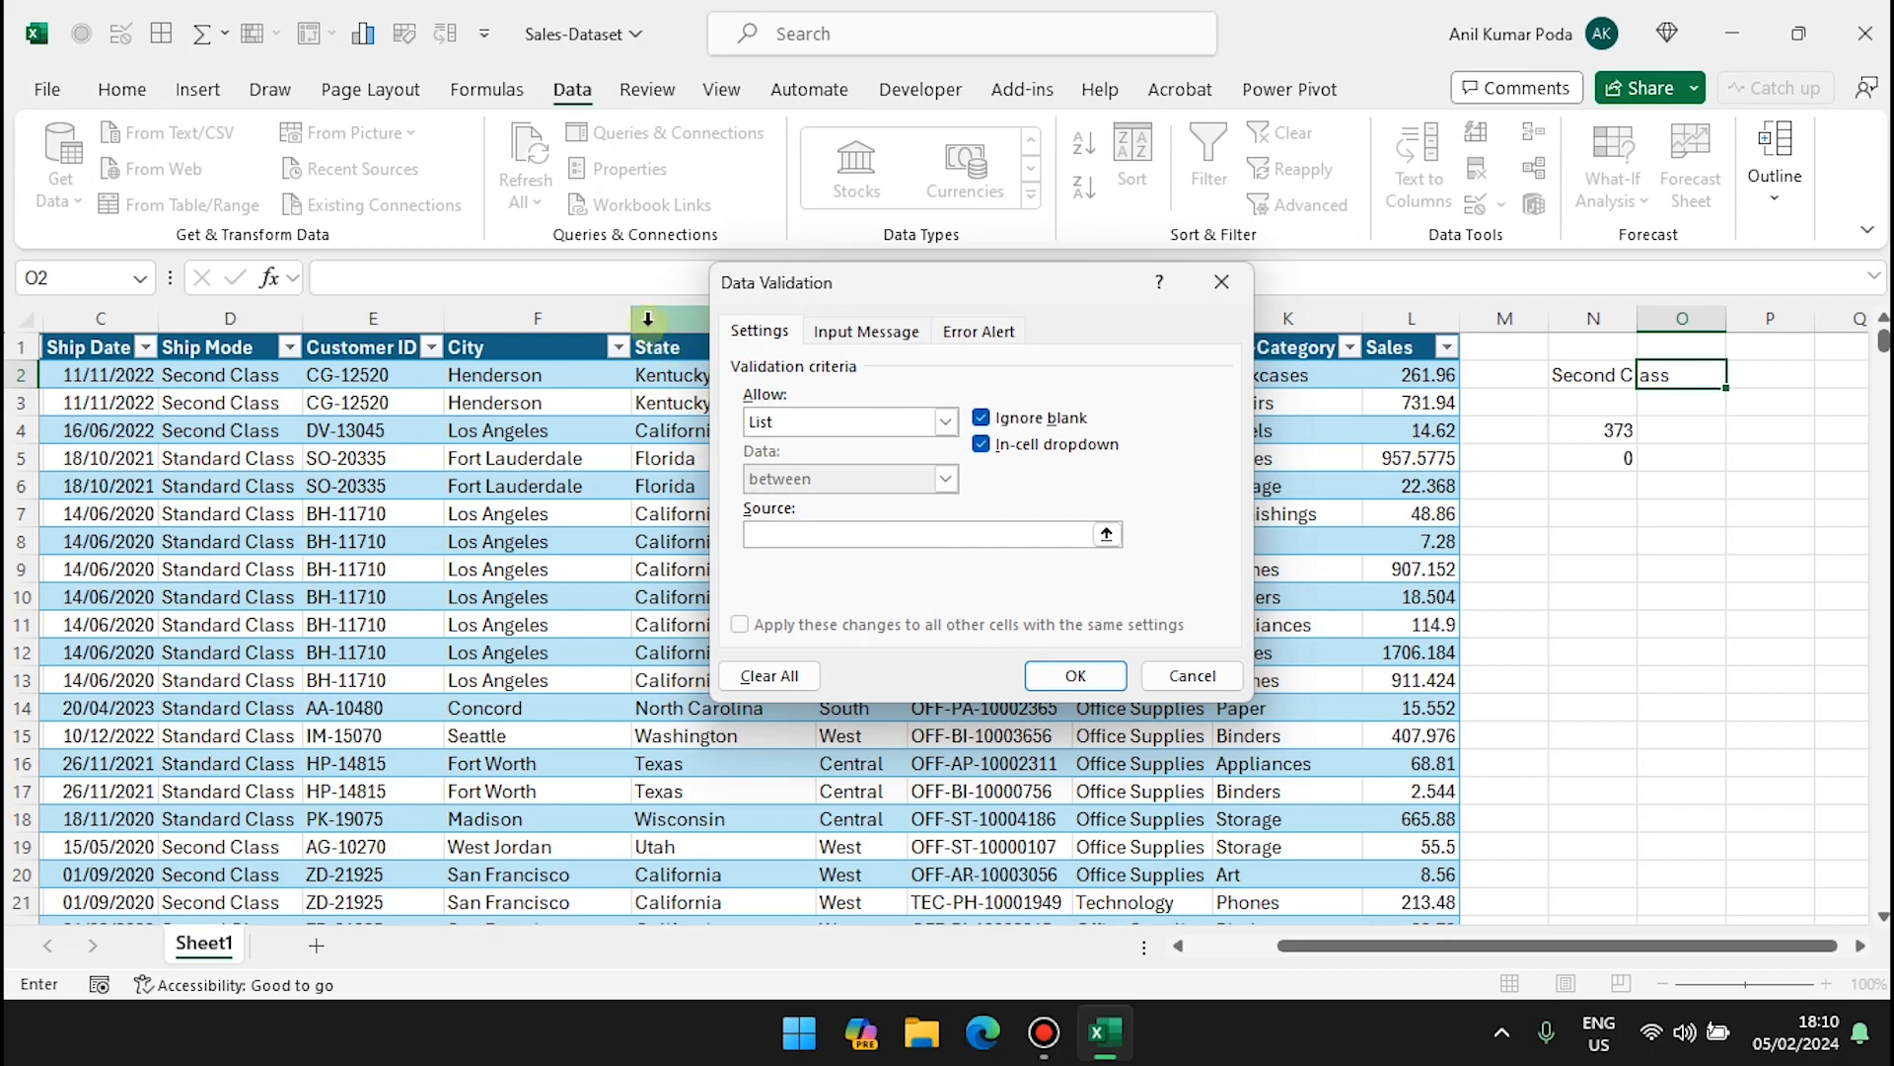
pyautogui.click(1073, 675)
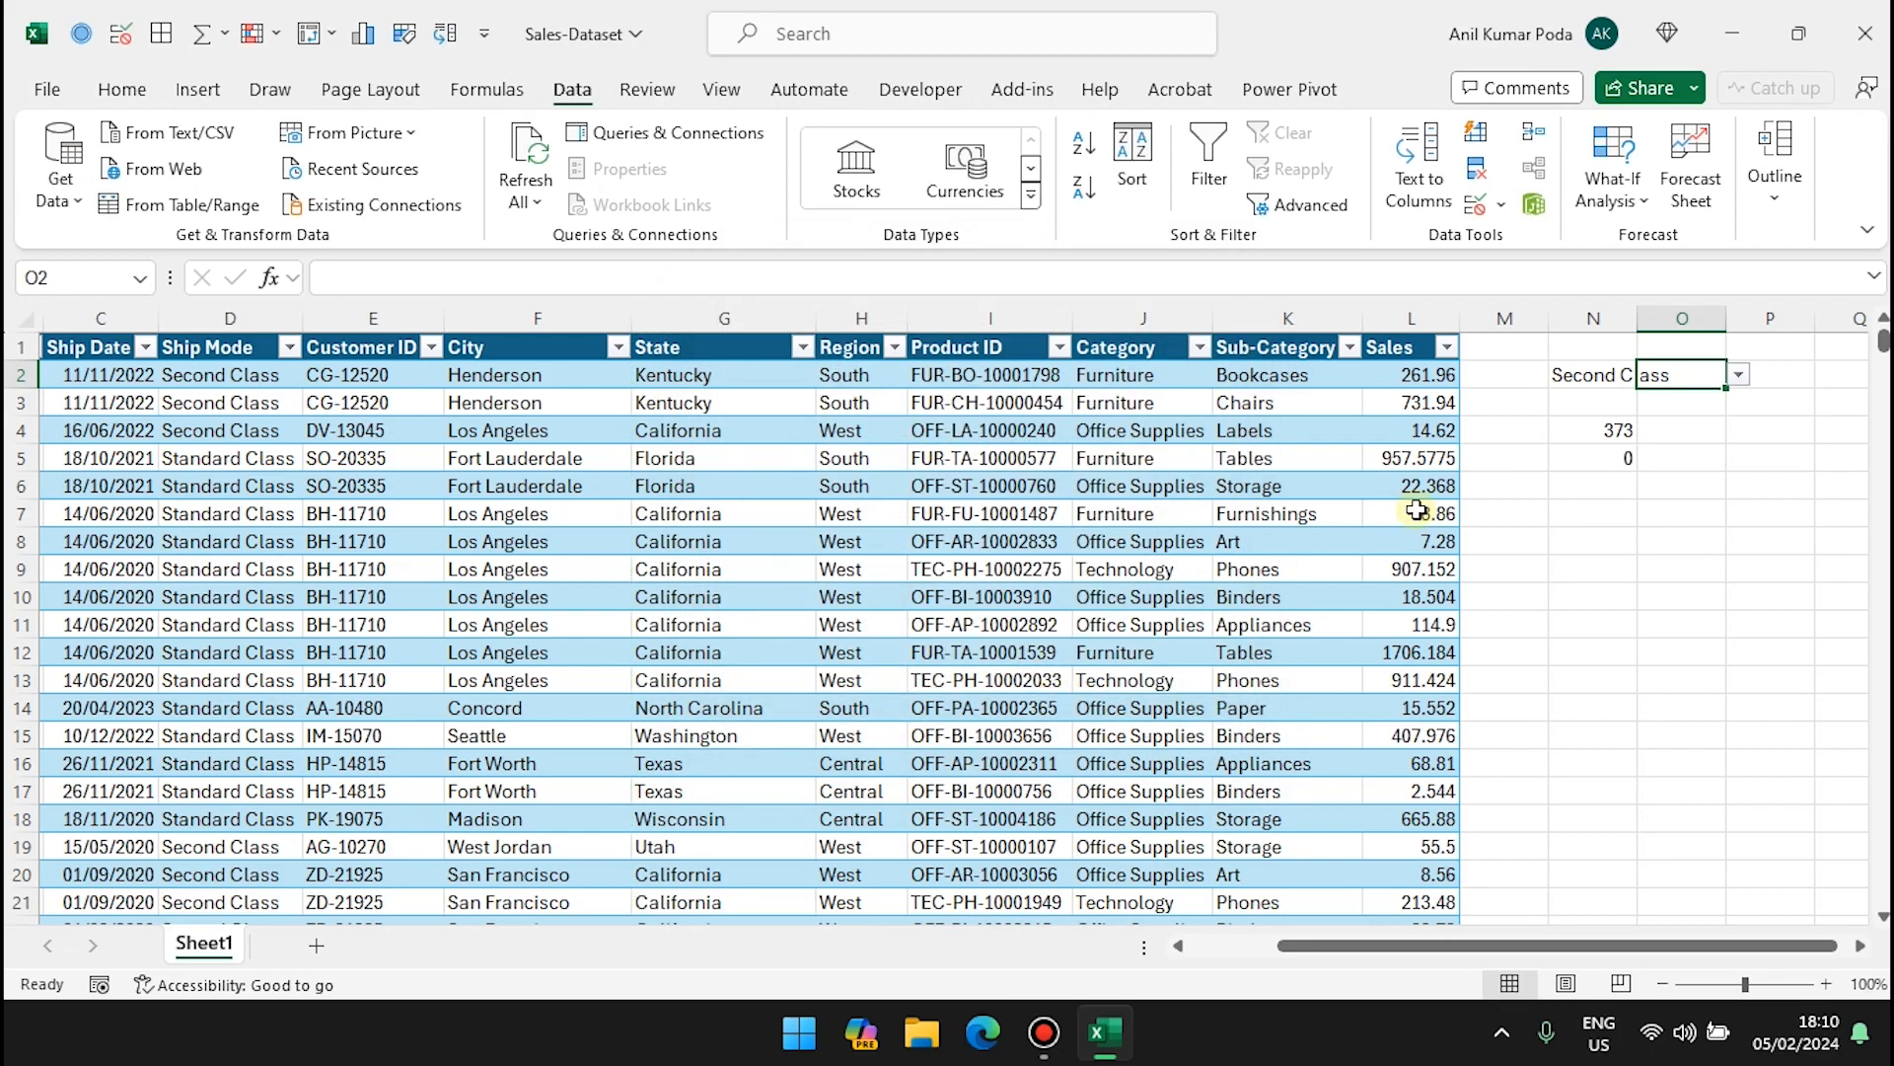
# Step: Choose Florida from the O2 dropdown and check the COUNTIFS result in N5
pyautogui.click(1739, 376)
pyautogui.scroll(5, 1742, 528)
pyautogui.scroll(5, 1743, 528)
pyautogui.click(1683, 473)
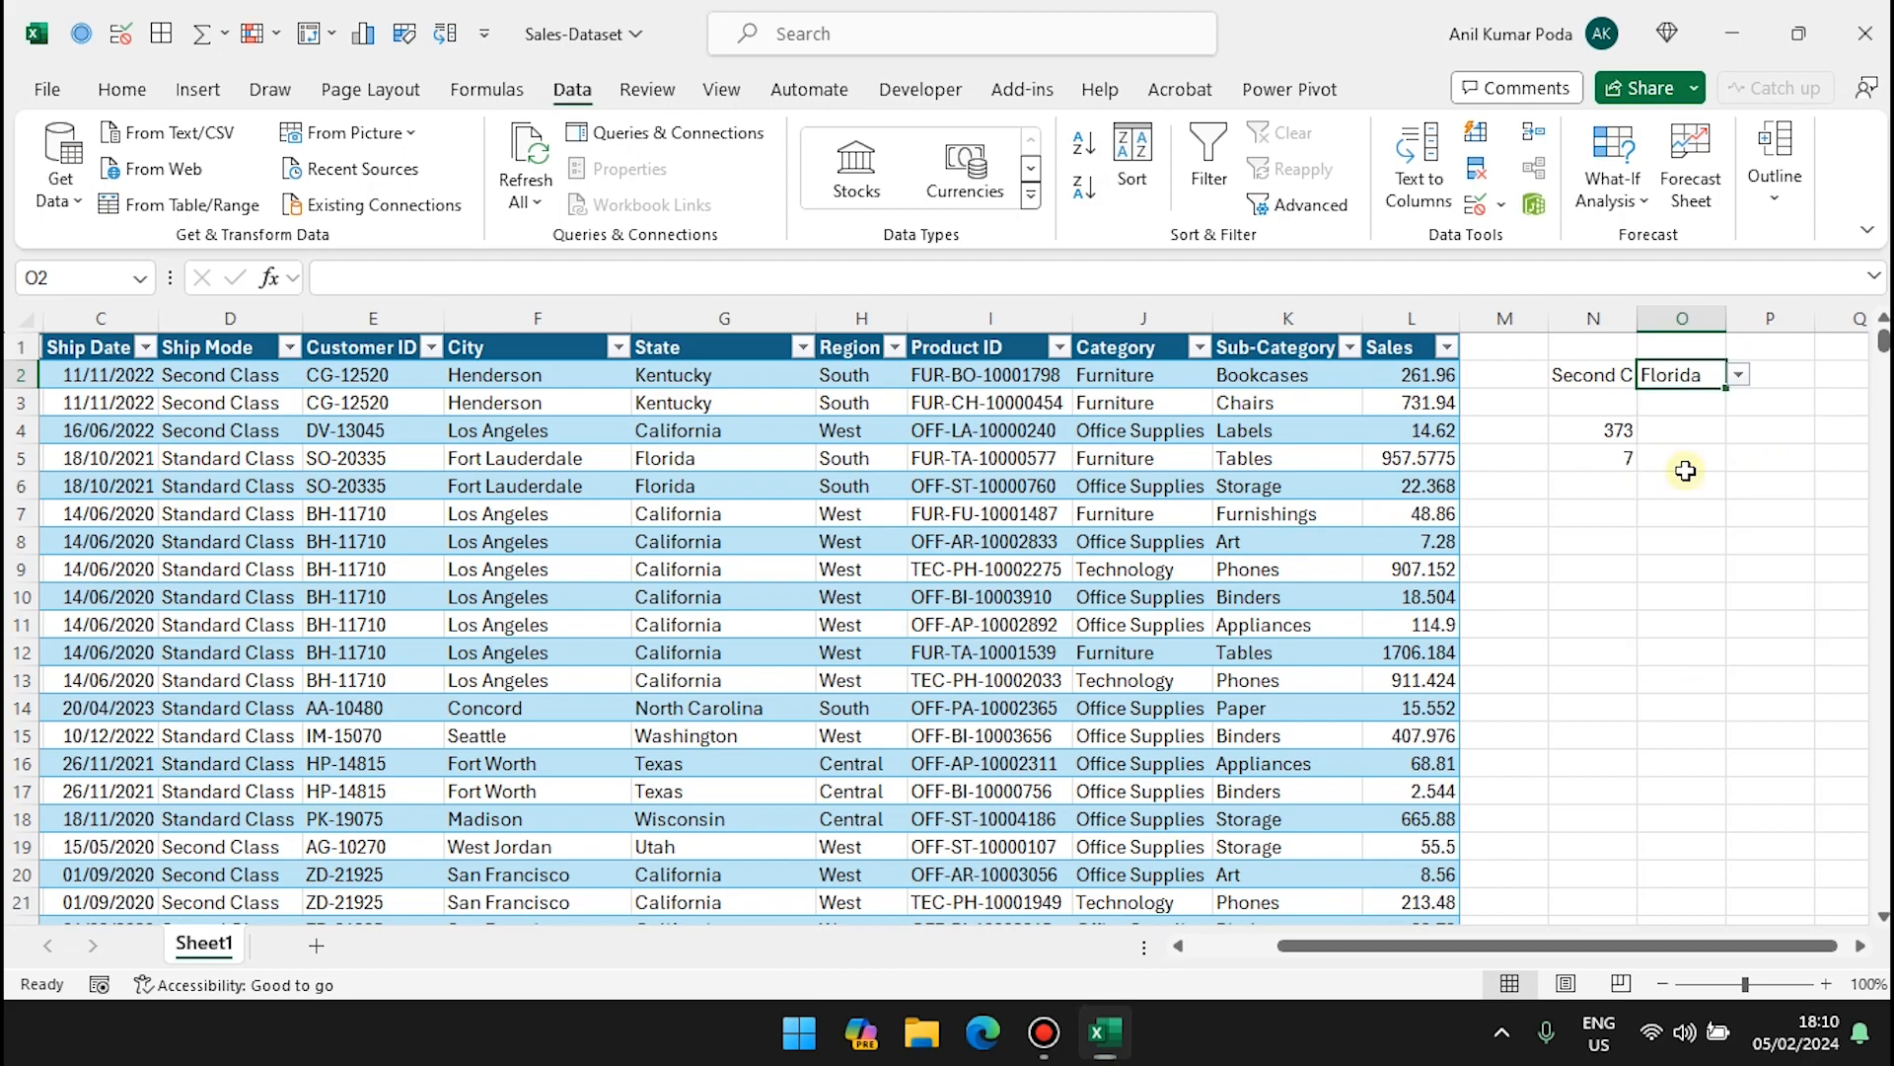
pyautogui.click(1610, 458)
pyautogui.click(1594, 377)
pyautogui.click(1600, 457)
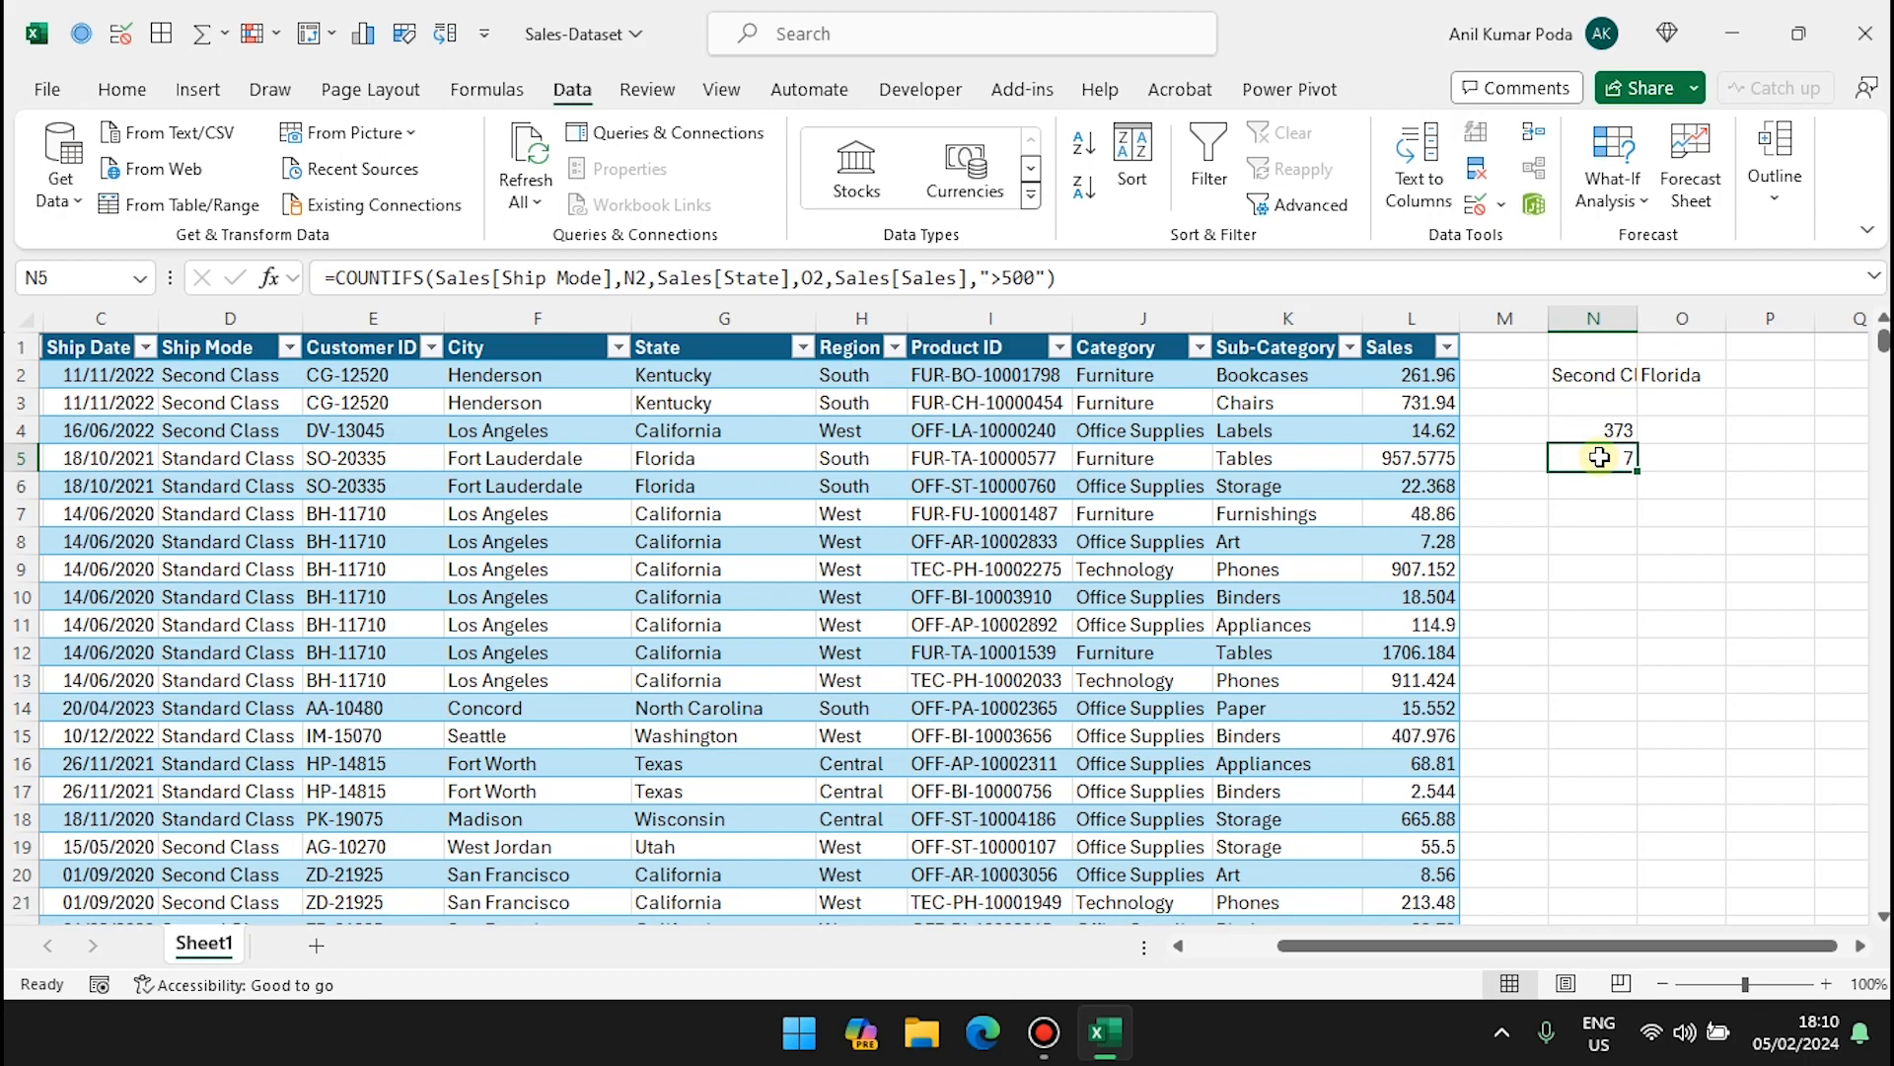